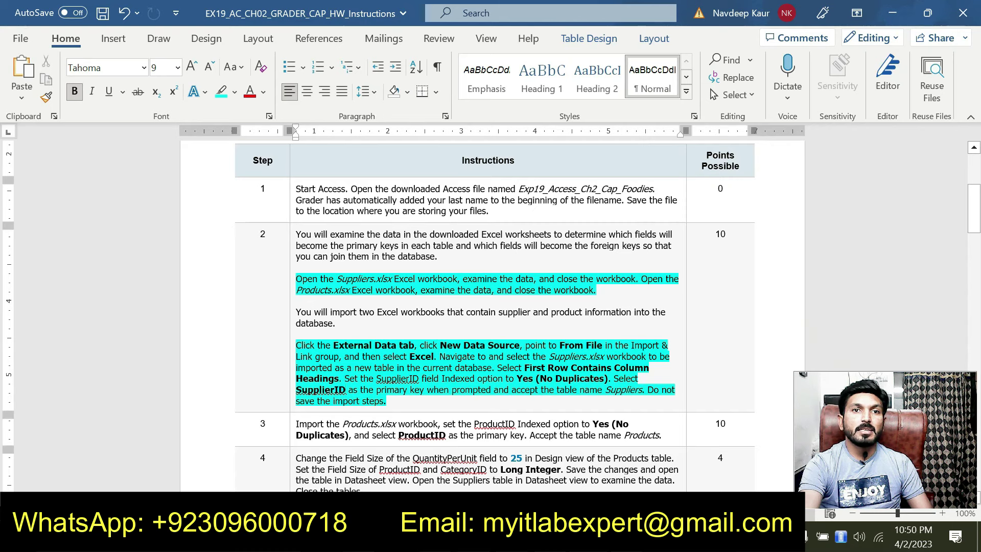
Switch from the instructions to the Access database and start importing an Excel spreadsheet as external data
{"action": "scroll", "coordinate": [493, 317], "scroll_direction": "down", "scroll_amount": 1}
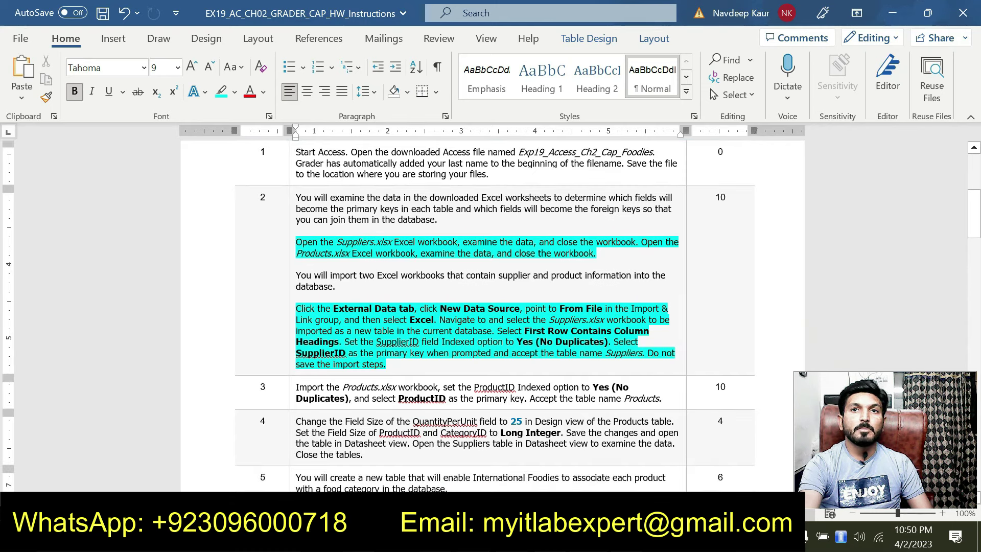
{"action": "scroll", "coordinate": [494, 317], "scroll_direction": "up", "scroll_amount": 1}
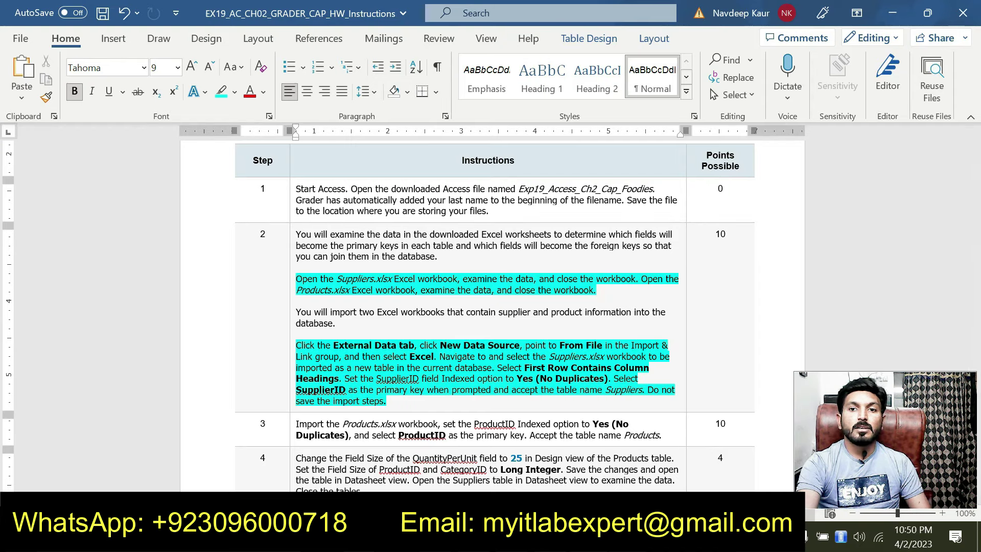
{"action": "key", "text": "alt+Tab"}
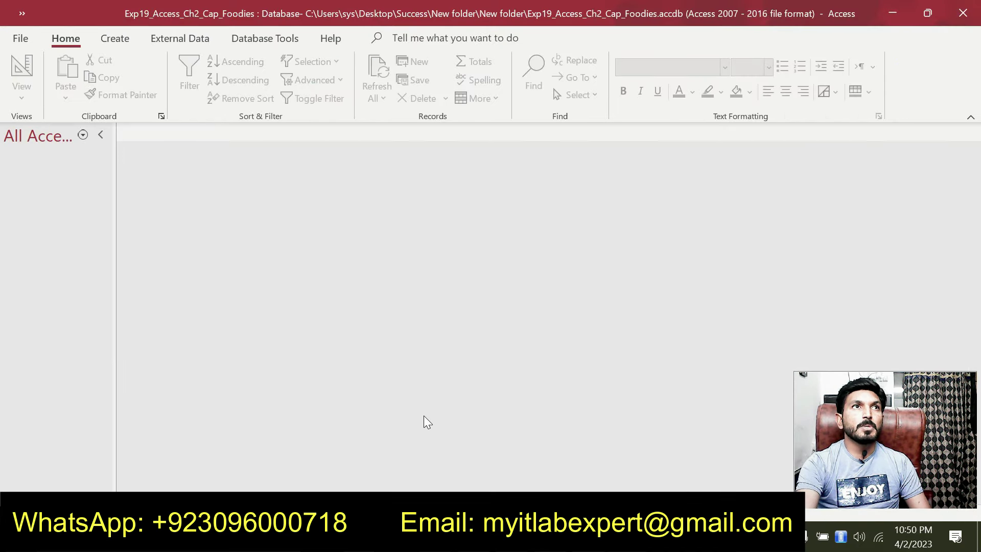
{"action": "left_click", "coordinate": [194, 44]}
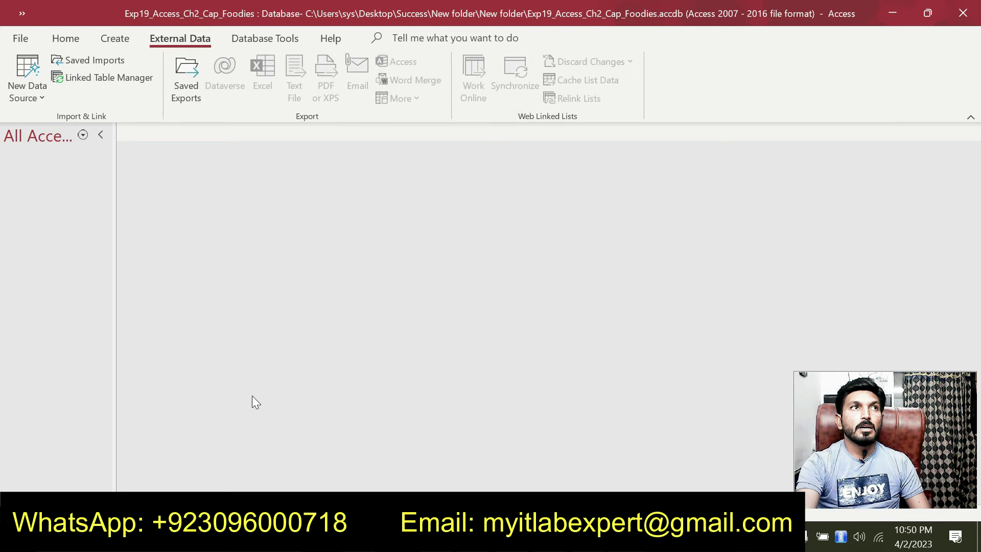
{"action": "left_click", "coordinate": [43, 94]}
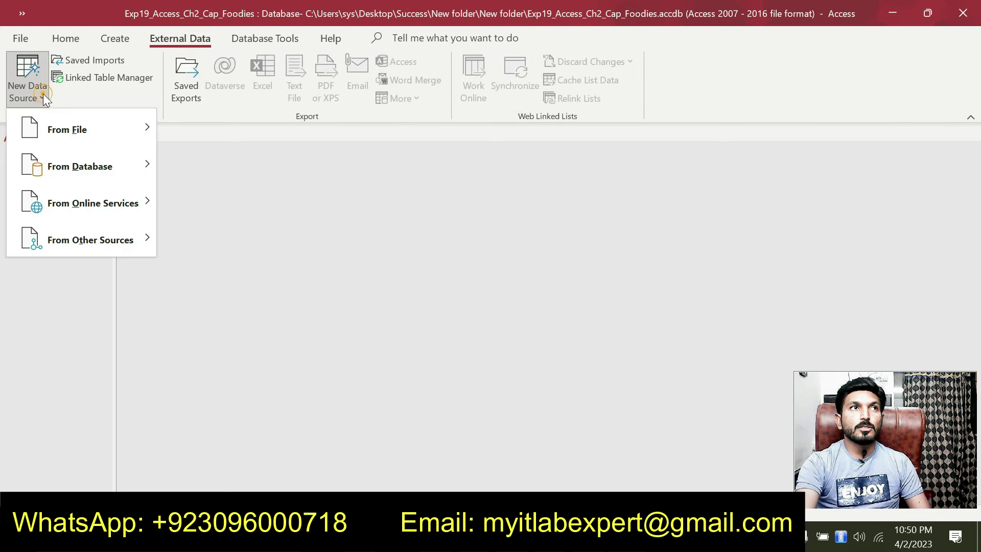
{"action": "mouse_move", "coordinate": [66, 122]}
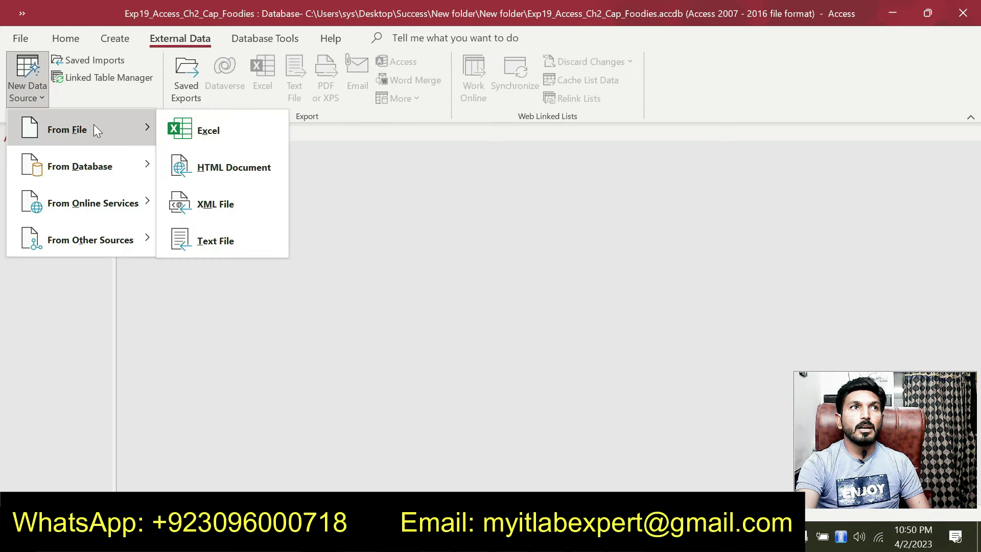
{"action": "left_click", "coordinate": [216, 136]}
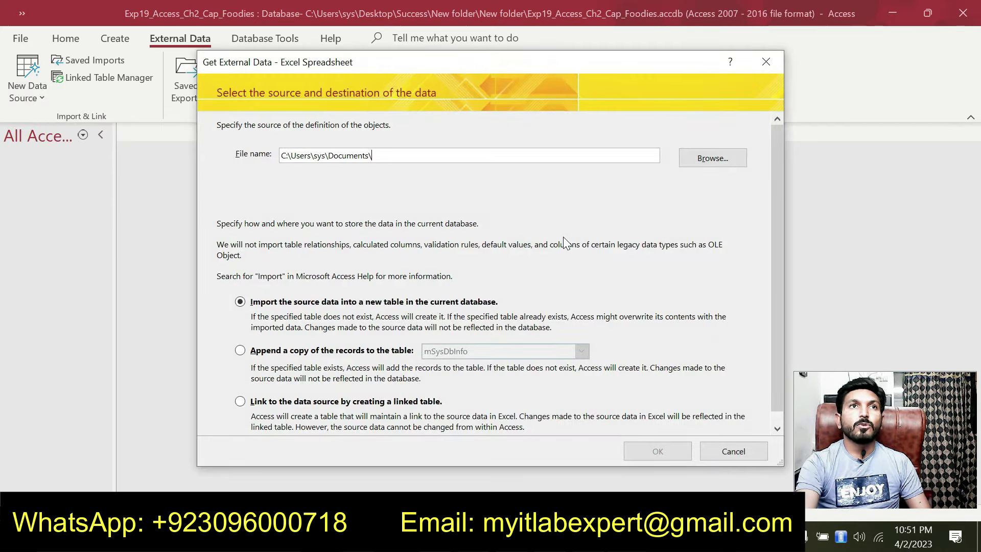
Choose Suppliers.xlsx as the source and import it into a new table in the current database
{"action": "left_click", "coordinate": [706, 160]}
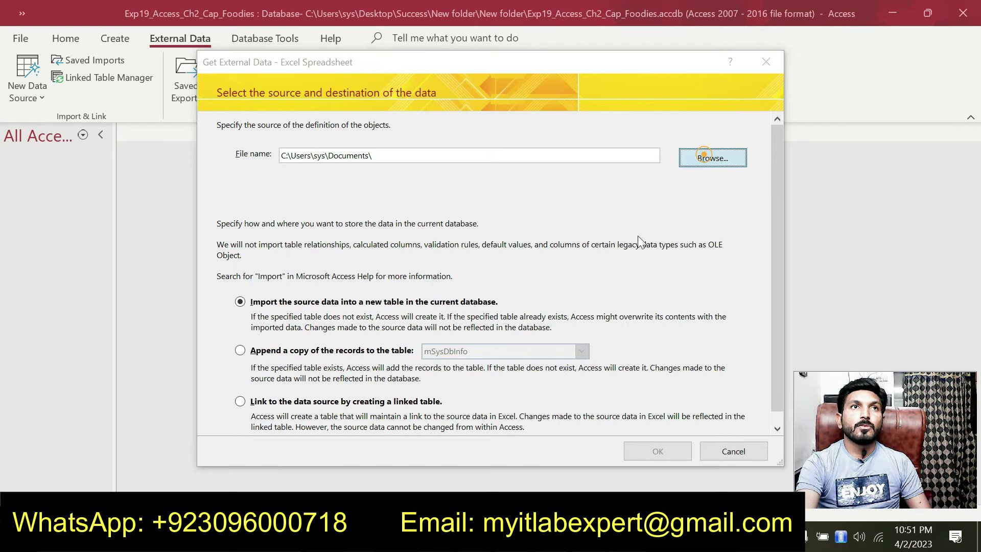
{"action": "scroll", "coordinate": [271, 284], "scroll_direction": "up", "scroll_amount": 3}
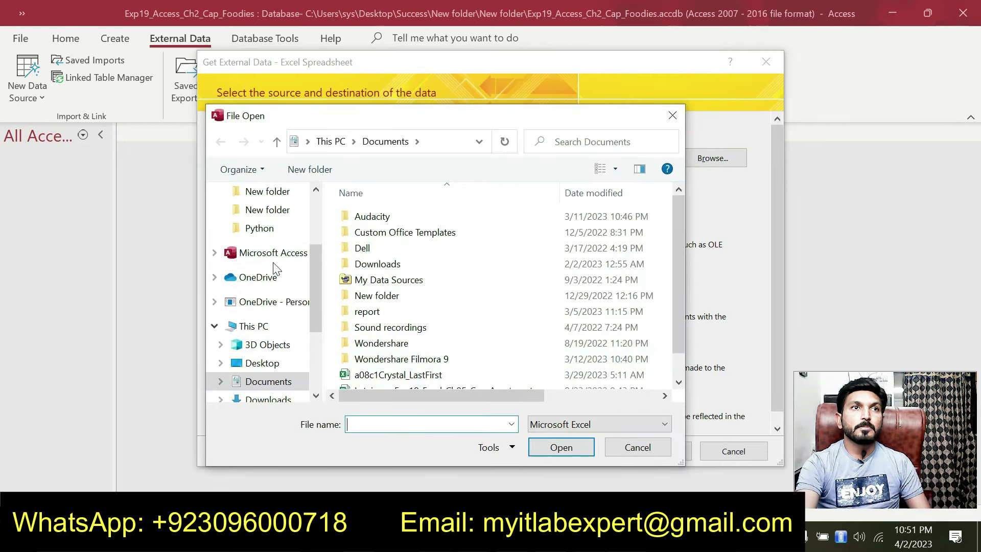
{"action": "left_click", "coordinate": [283, 210]}
{"action": "left_click", "coordinate": [393, 234]}
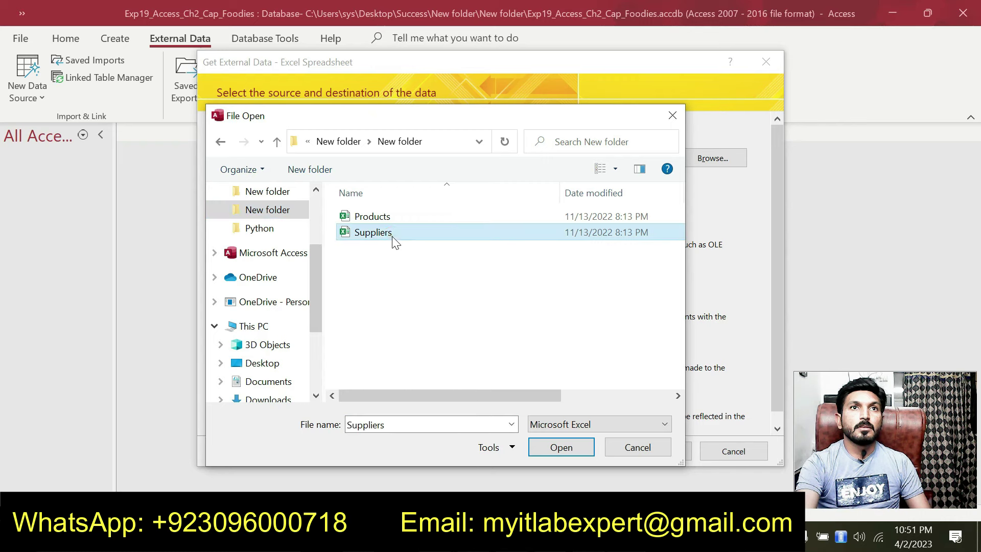
{"action": "left_click", "coordinate": [561, 448]}
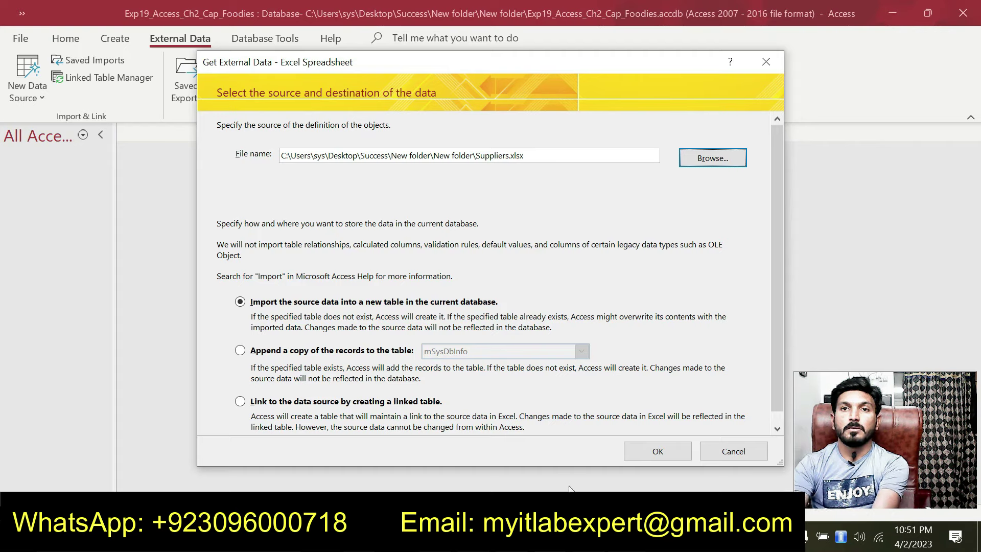
{"action": "left_click", "coordinate": [642, 450]}
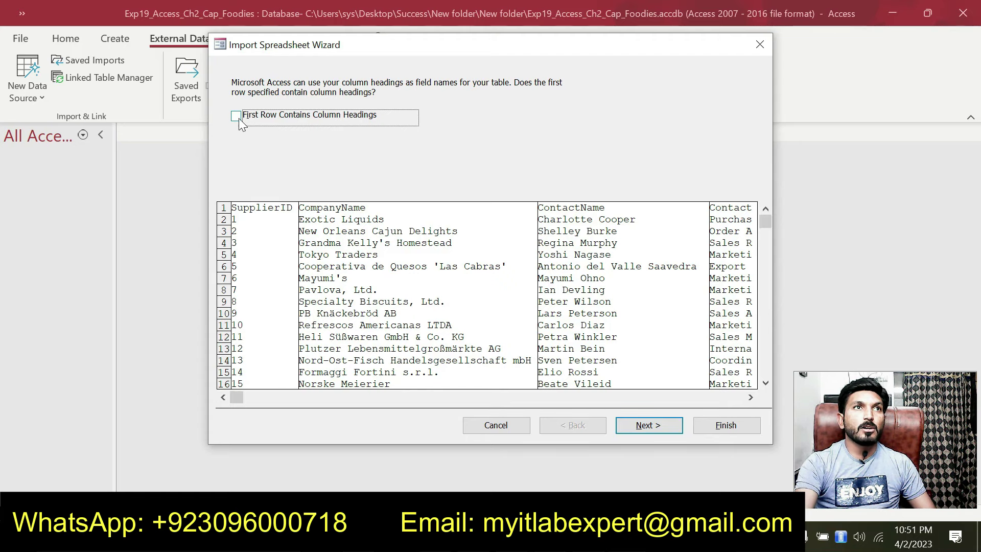
Treat the first row of the spreadsheet as column headings and continue to the field options
{"action": "left_click", "coordinate": [239, 120]}
{"action": "key", "text": "alt+Tab"}
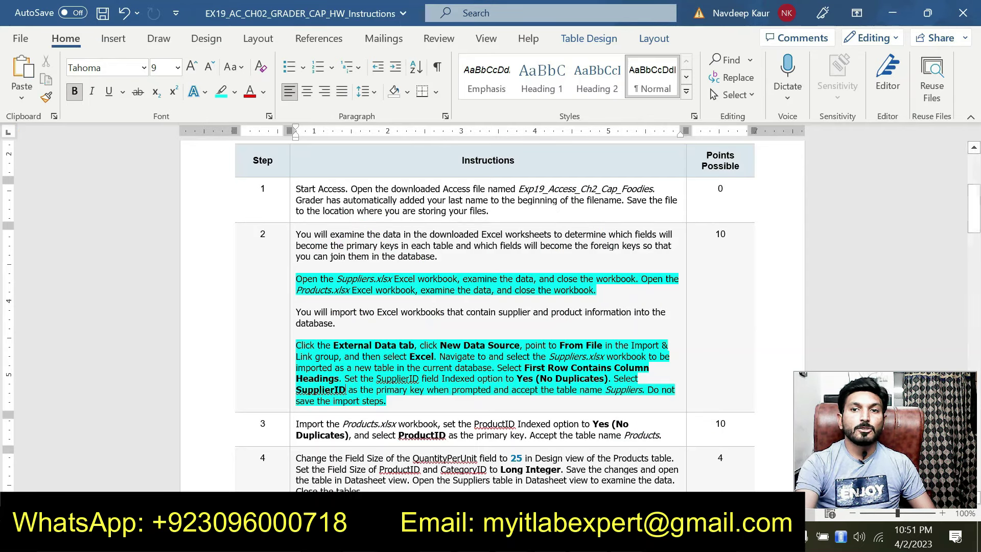
{"action": "key", "text": "alt+Tab"}
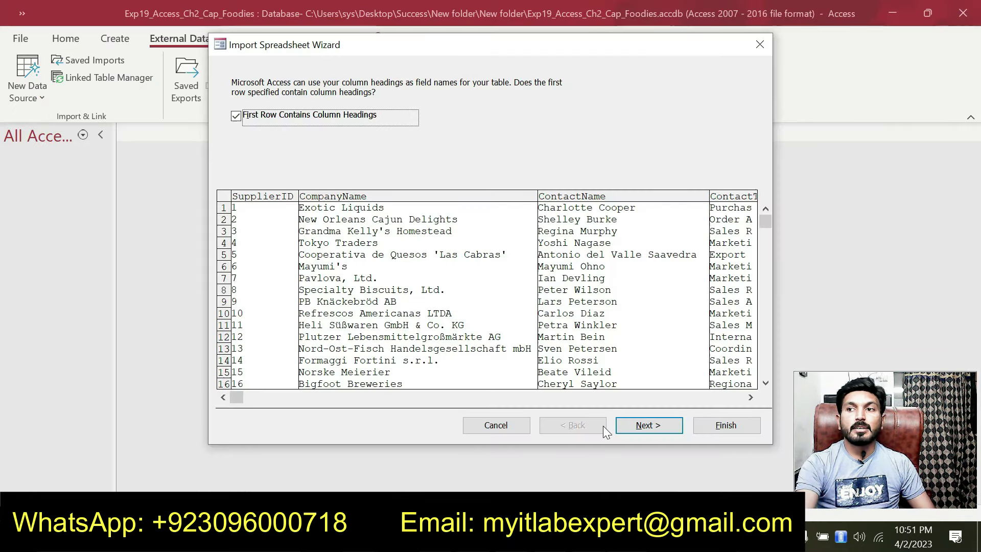
{"action": "left_click", "coordinate": [627, 427]}
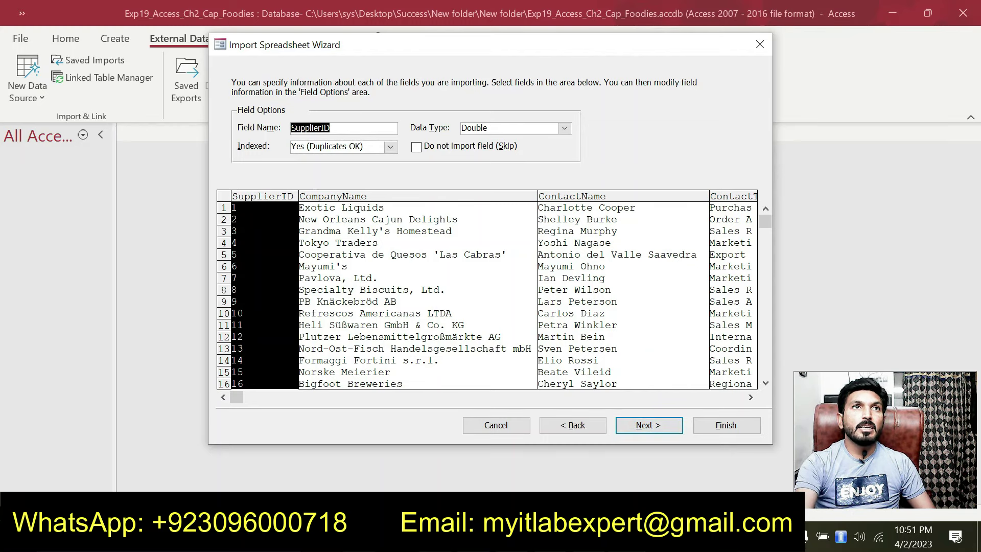
Set the SupplierID field's Indexed option to Yes (No Duplicates) and continue to the primary key choice
{"action": "left_click", "coordinate": [391, 148]}
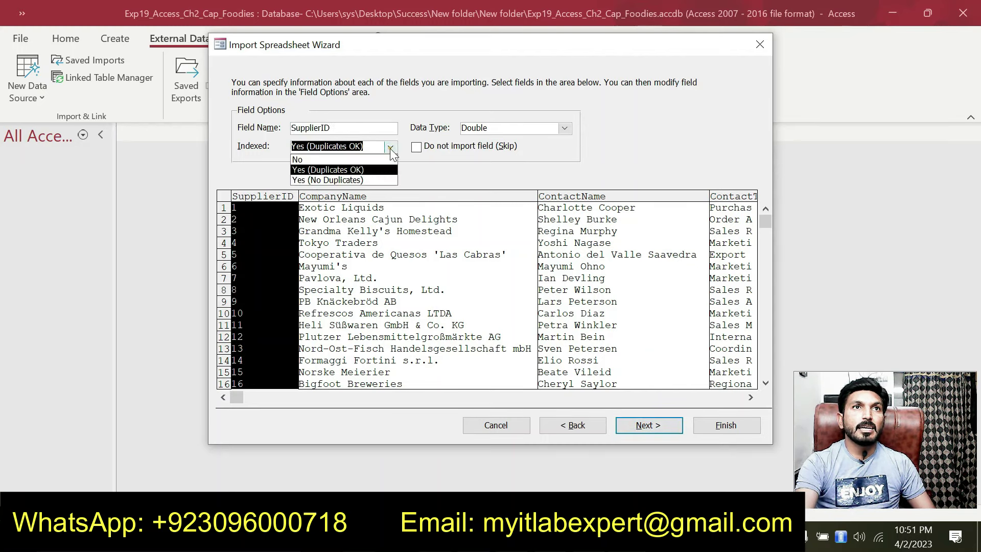
{"action": "left_click", "coordinate": [355, 179]}
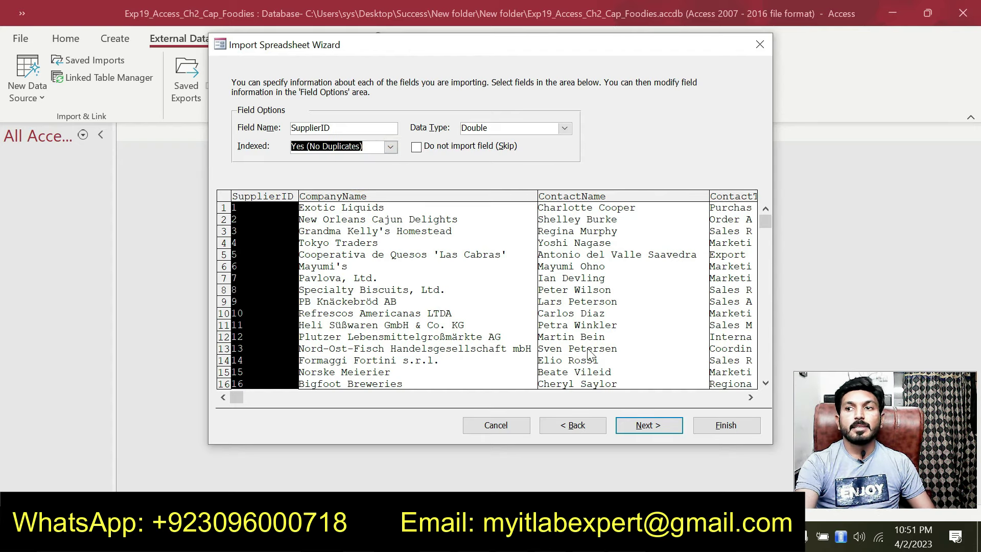
{"action": "left_click", "coordinate": [636, 425]}
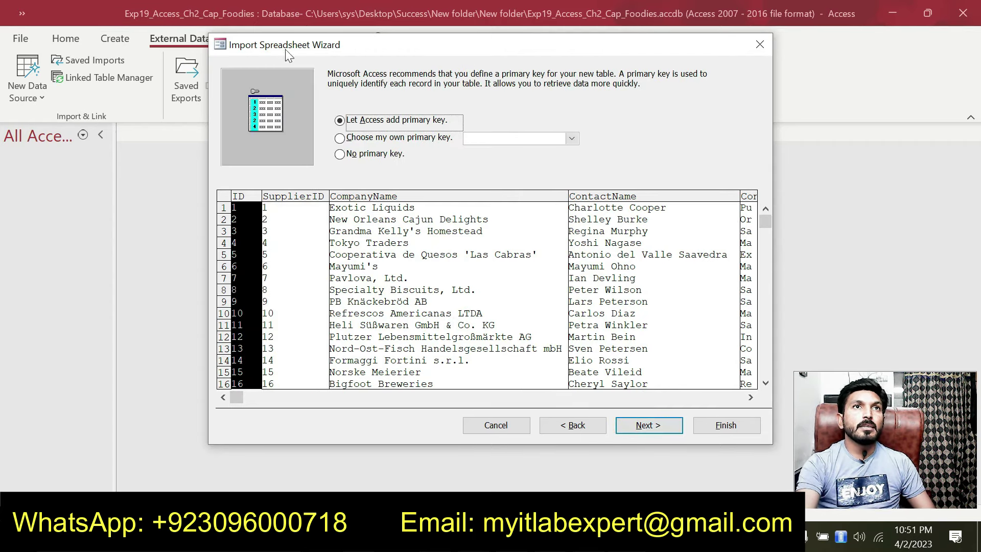
Choose SupplierID as the new table's primary key after checking the instructions, and continue to the table name
{"action": "left_click", "coordinate": [340, 138]}
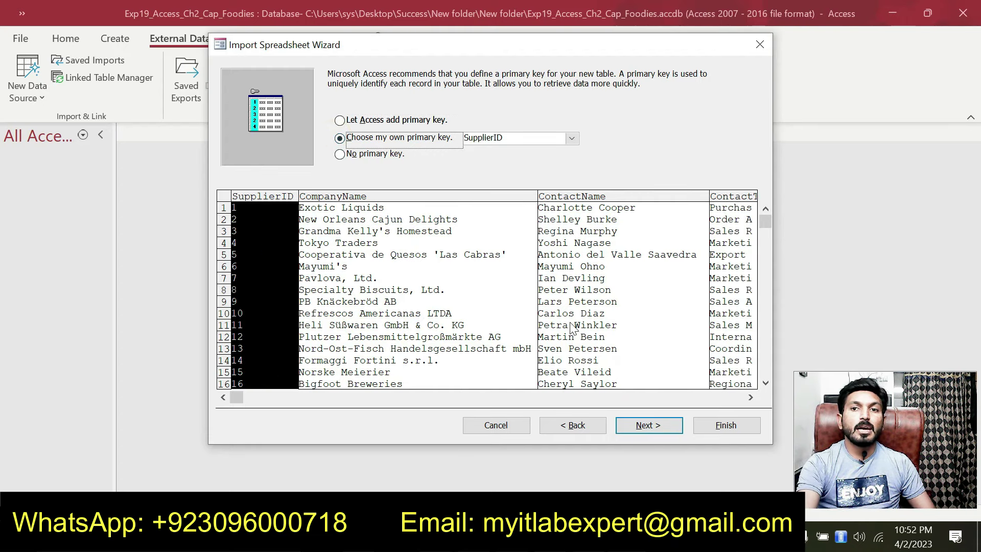
{"action": "key", "text": "alt+Tab"}
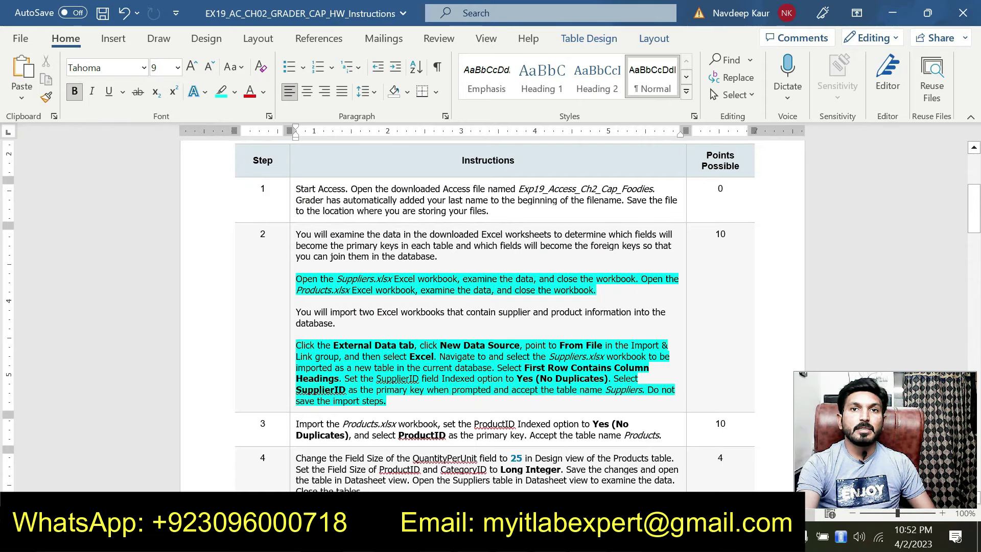
{"action": "key", "text": "alt+Tab"}
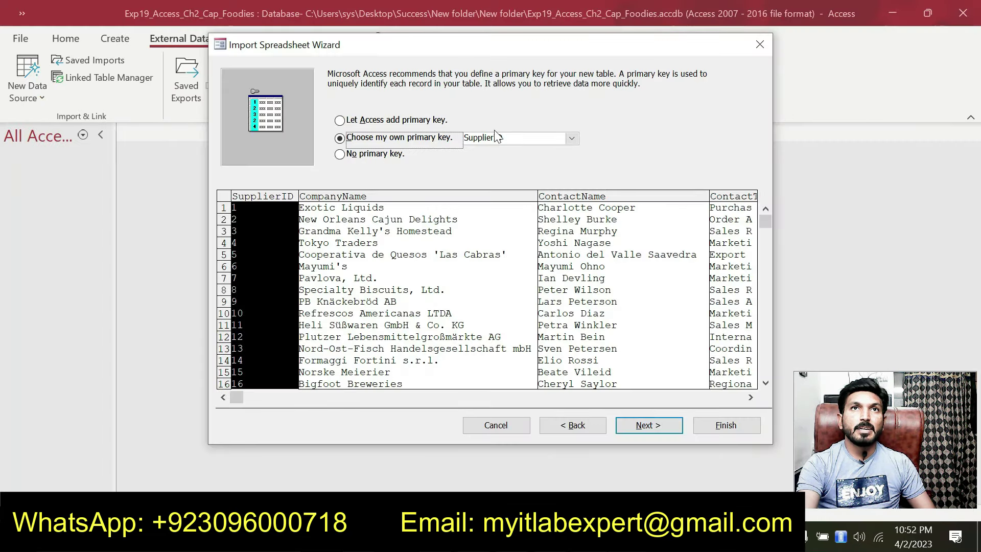
{"action": "left_click", "coordinate": [640, 424]}
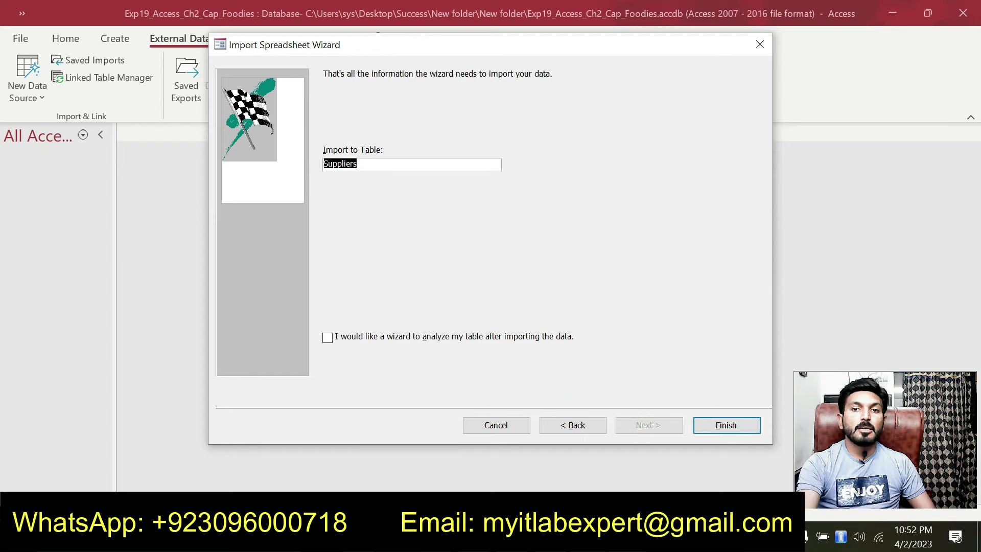
Finish the import into the table Suppliers without saving the import steps, and check the table in Datasheet view
{"action": "key", "text": "alt+Tab"}
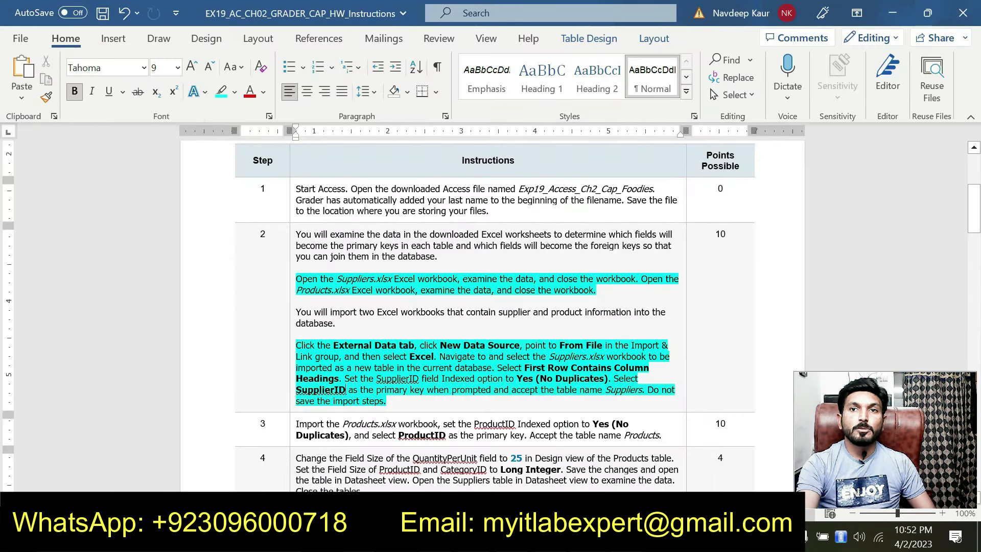
{"action": "key", "text": "alt+Tab"}
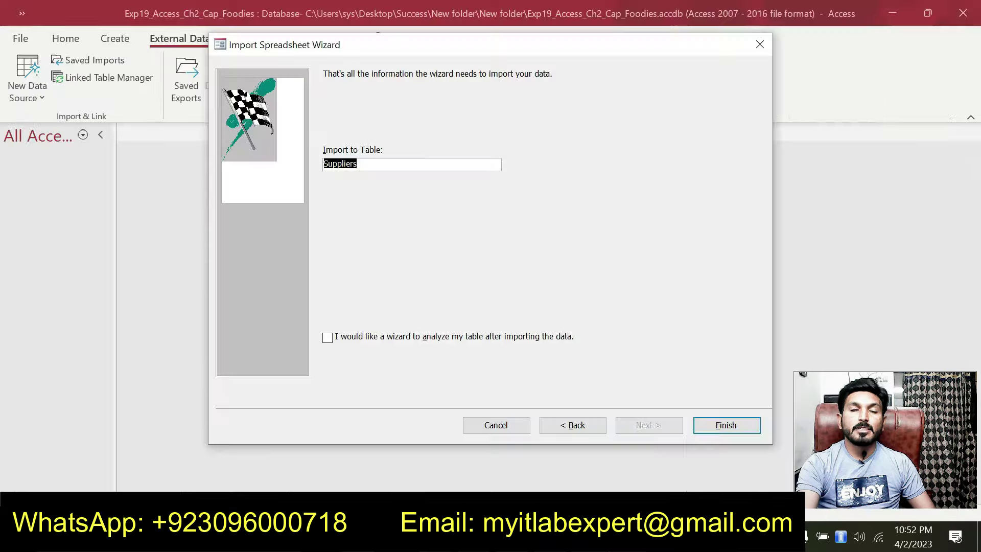
{"action": "left_click", "coordinate": [713, 425]}
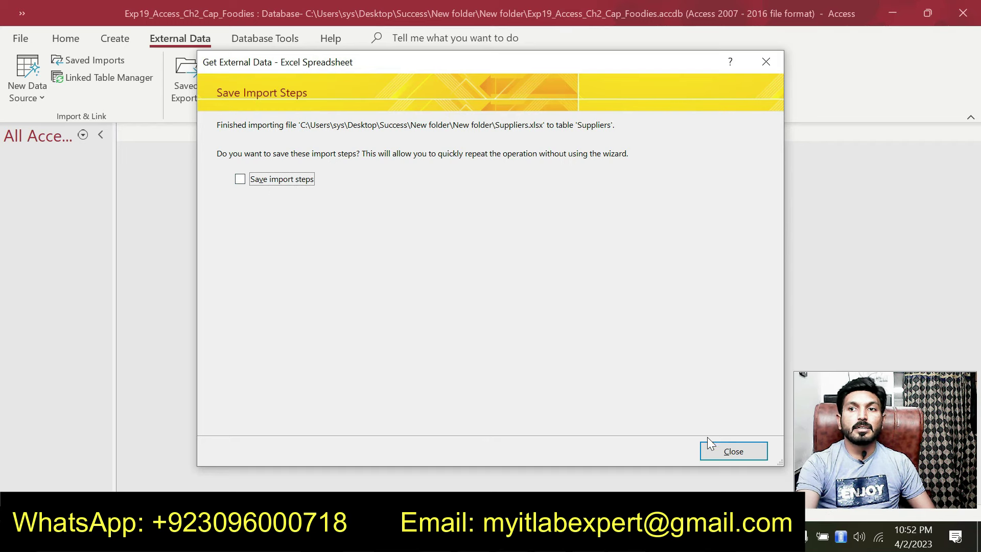
{"action": "left_click", "coordinate": [730, 451]}
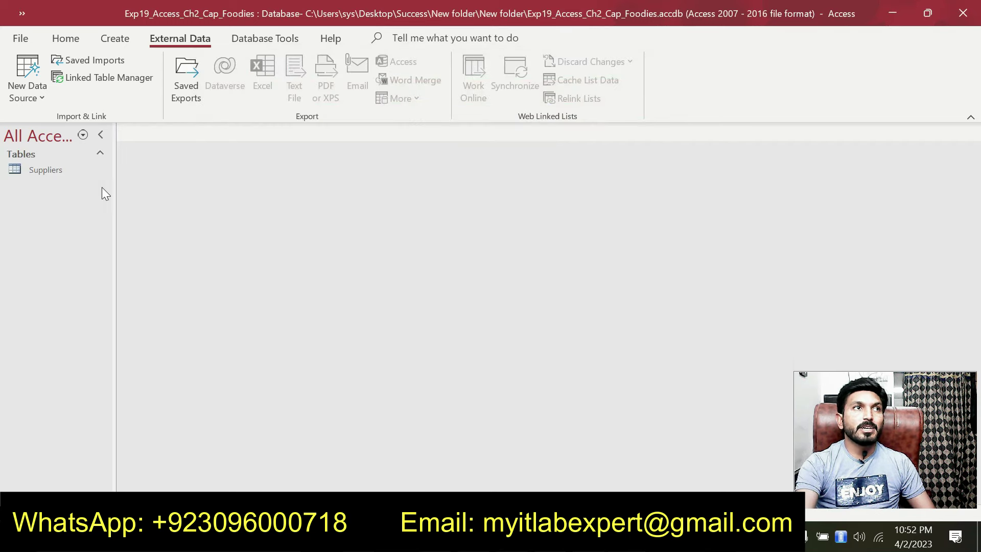
{"action": "double_click", "coordinate": [68, 173]}
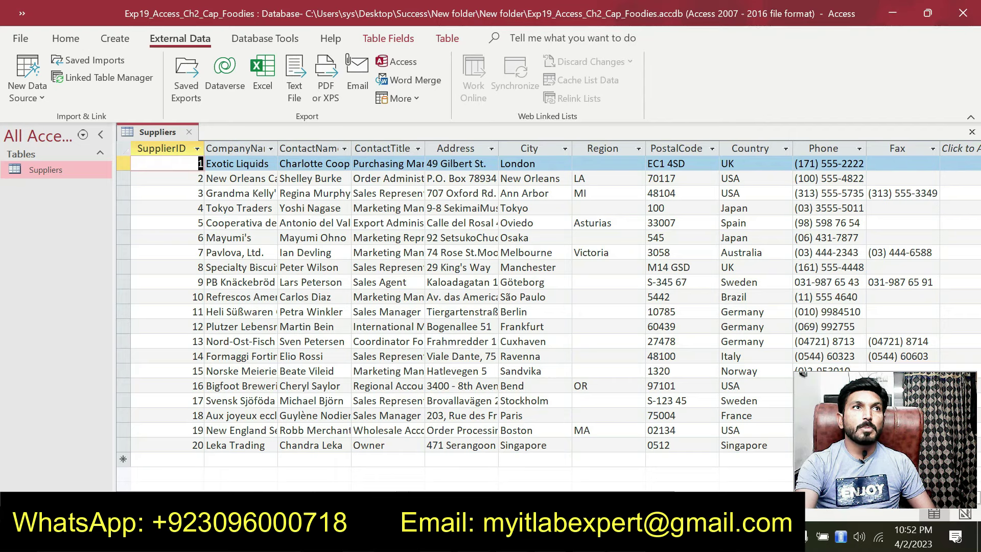
{"action": "left_click", "coordinate": [191, 132]}
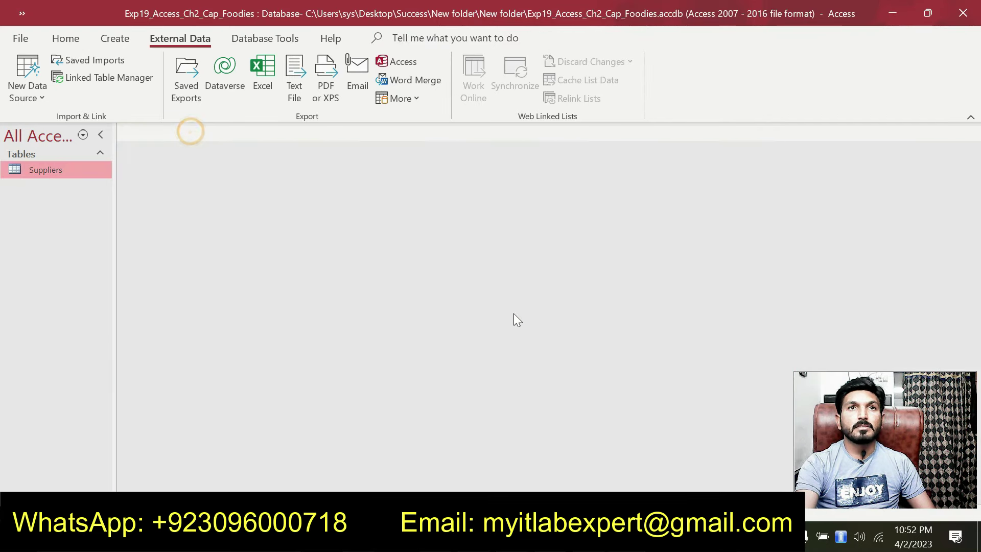
Switch to the Word instructions and remove the highlighting from the step 2 text
{"action": "key", "text": "alt+Tab"}
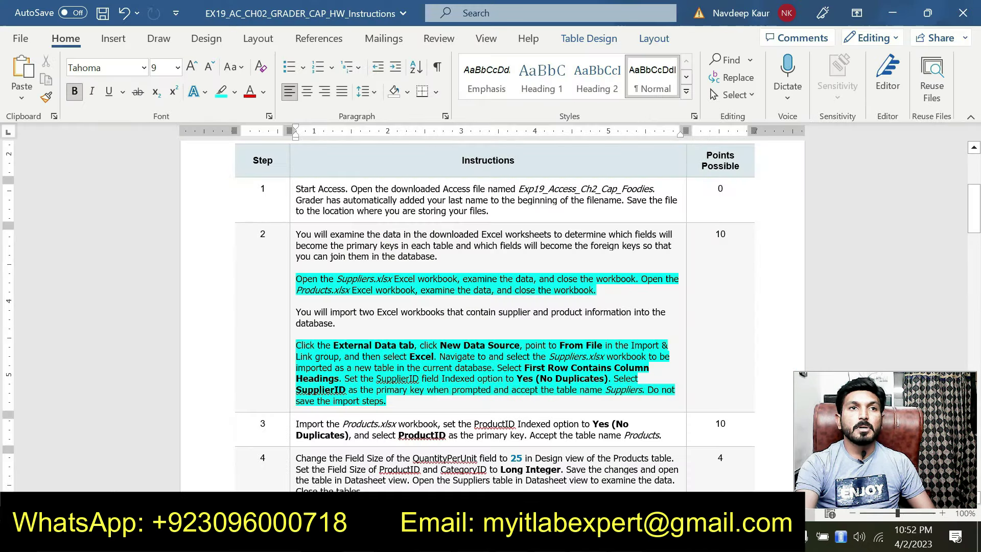
{"action": "left_click_drag", "start_coordinate": [387, 402], "coordinate": [296, 279]}
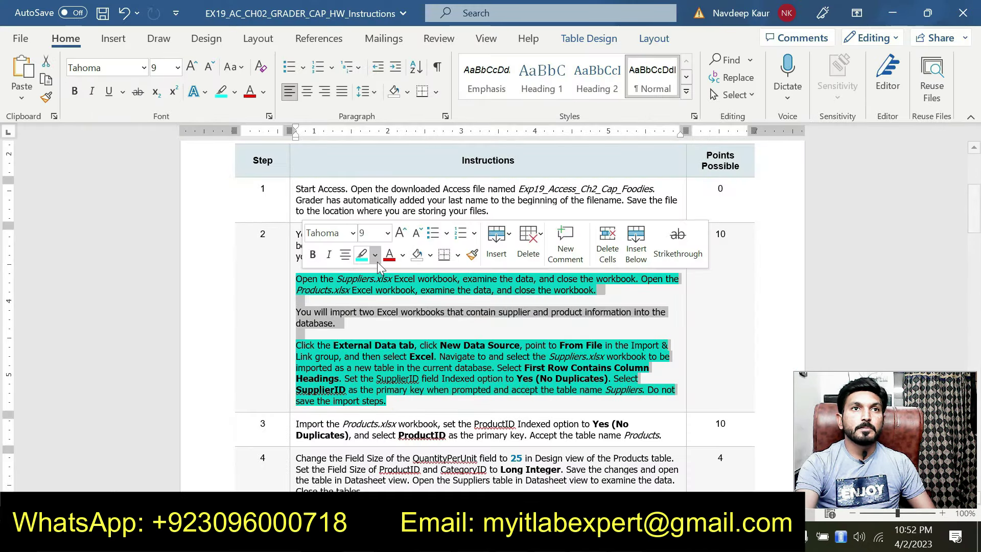
{"action": "left_click", "coordinate": [376, 255]}
{"action": "left_click", "coordinate": [397, 347]}
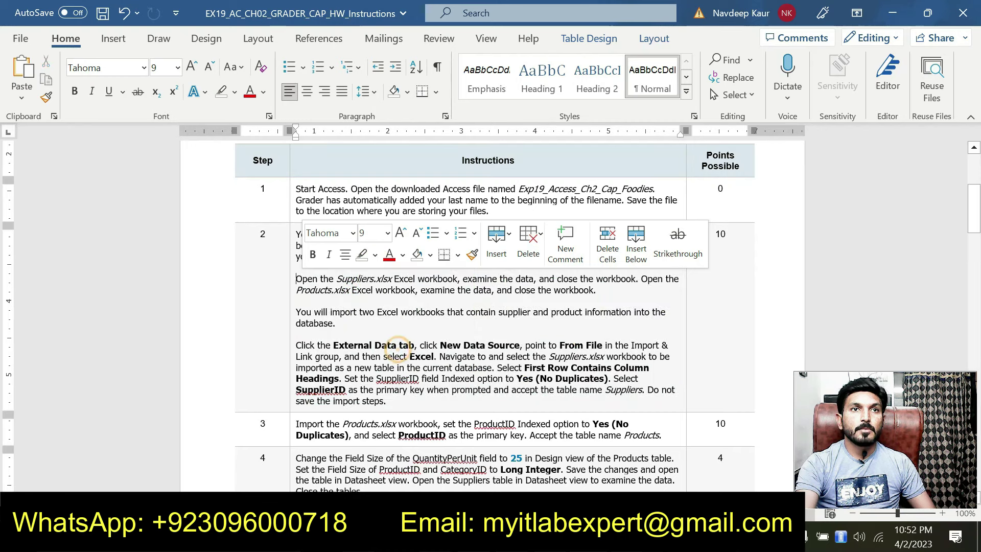
Highlight the step 3 instruction about importing Products.xlsx in turquoise
{"action": "scroll", "coordinate": [397, 347], "scroll_direction": "down", "scroll_amount": 3}
{"action": "scroll", "coordinate": [495, 307], "scroll_direction": "down", "scroll_amount": 1}
{"action": "left_click_drag", "start_coordinate": [599, 289], "coordinate": [296, 277]}
{"action": "left_click", "coordinate": [386, 255]}
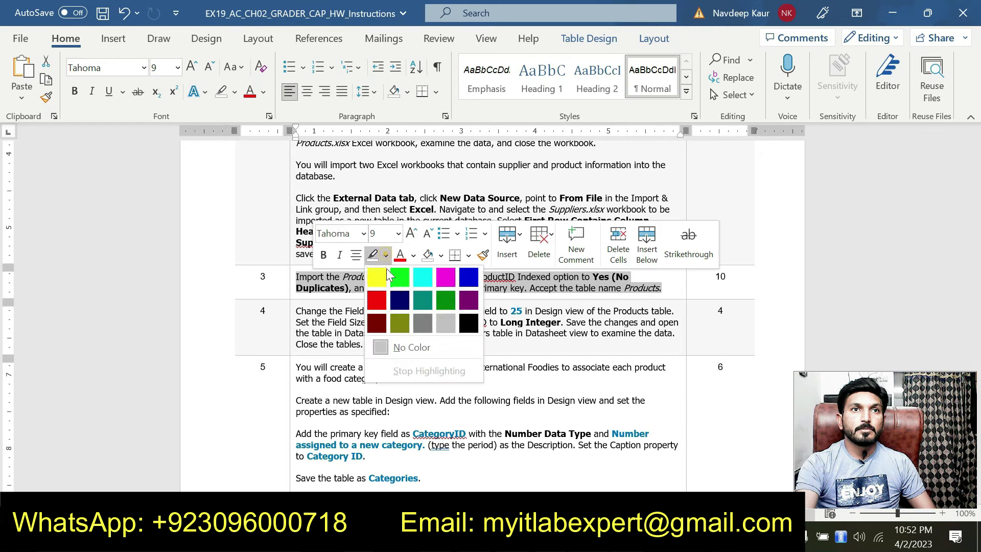
{"action": "left_click", "coordinate": [422, 276]}
{"action": "left_click", "coordinate": [480, 289]}
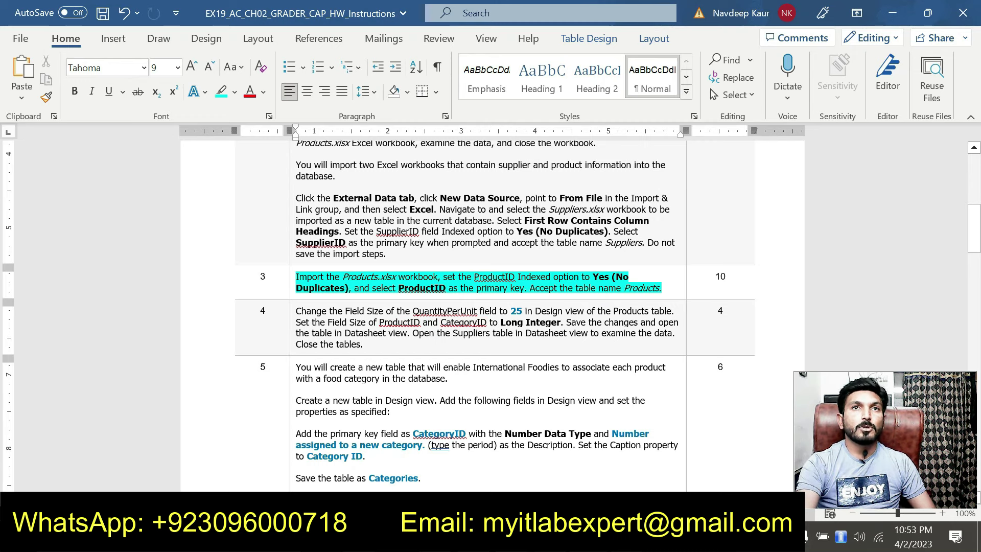
Switch to Access and start importing the Excel workbook Products.xlsx as a new table in the current database
{"action": "key", "text": "alt+Tab"}
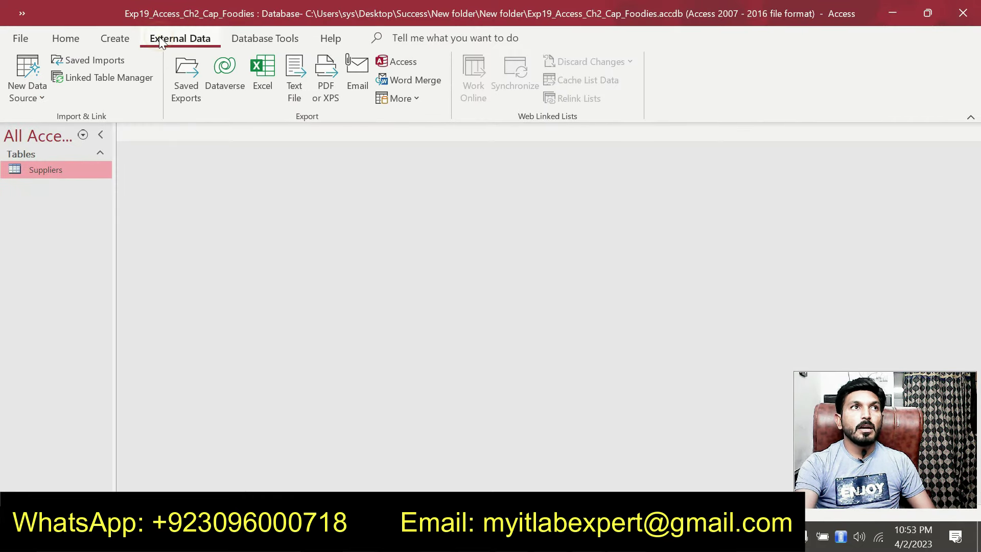
{"action": "left_click", "coordinate": [42, 99]}
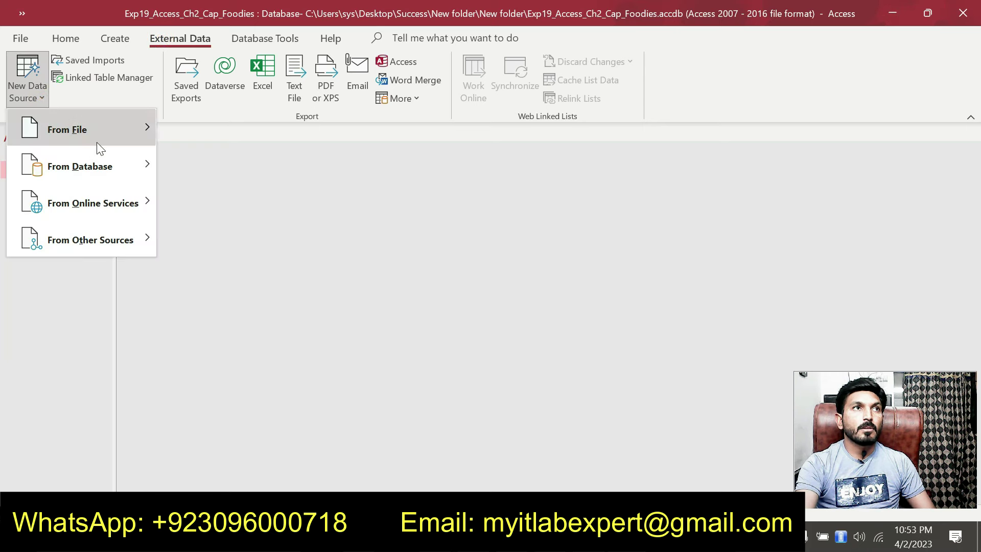
{"action": "mouse_move", "coordinate": [96, 142]}
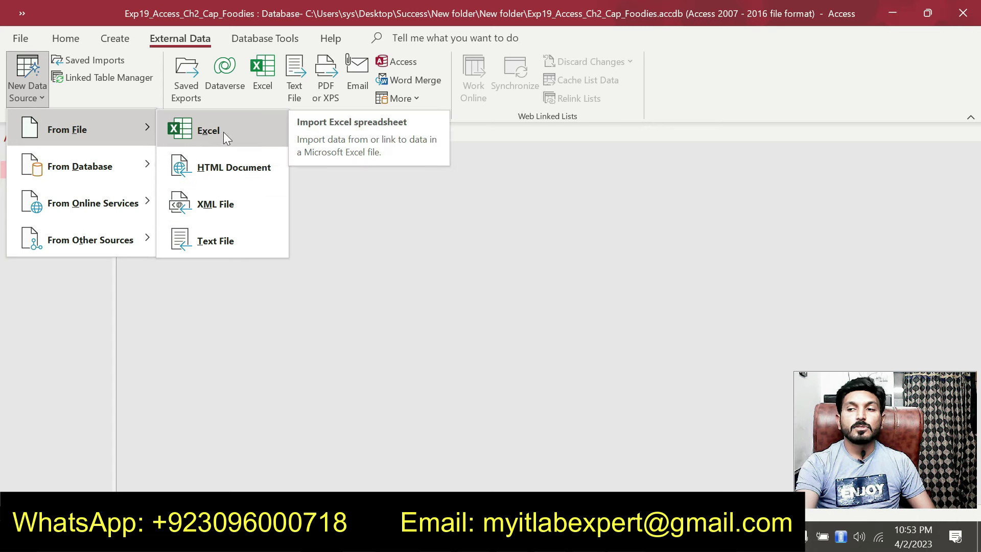
{"action": "left_click", "coordinate": [222, 132]}
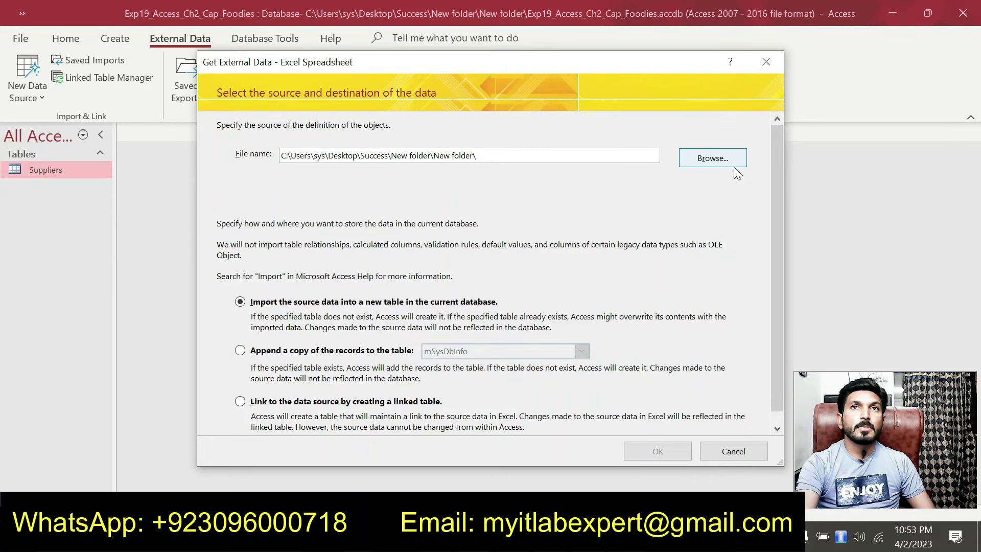
{"action": "left_click", "coordinate": [713, 155]}
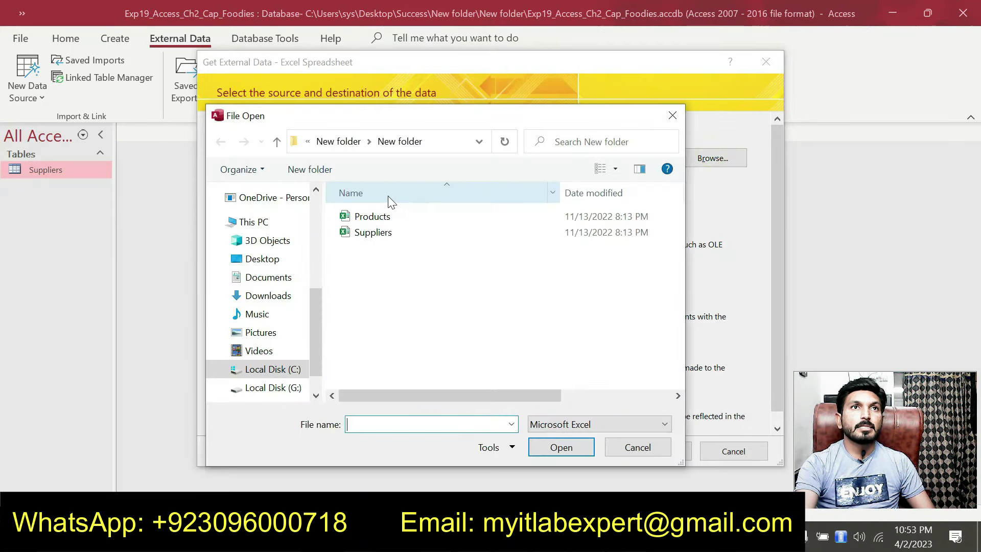
{"action": "left_click", "coordinate": [373, 219]}
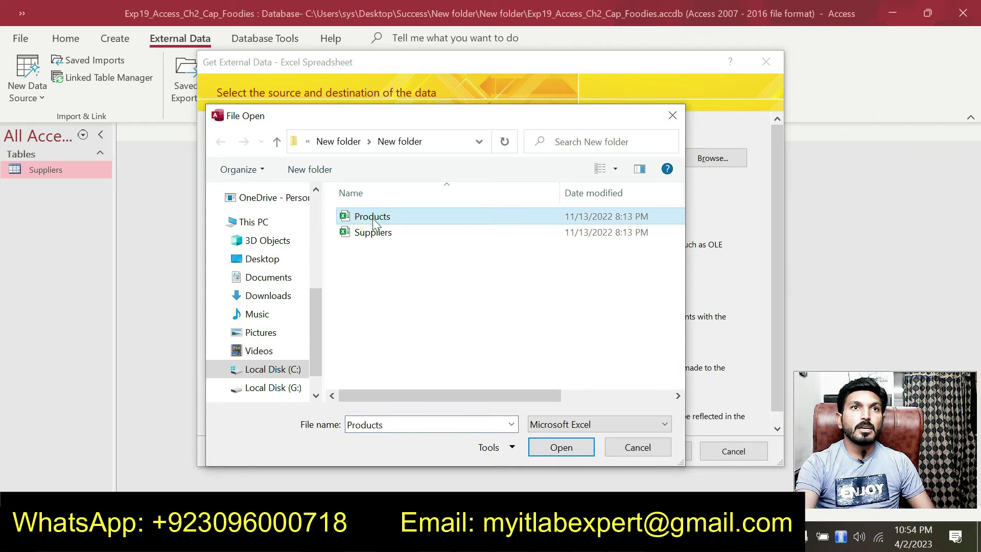
{"action": "left_click", "coordinate": [565, 449]}
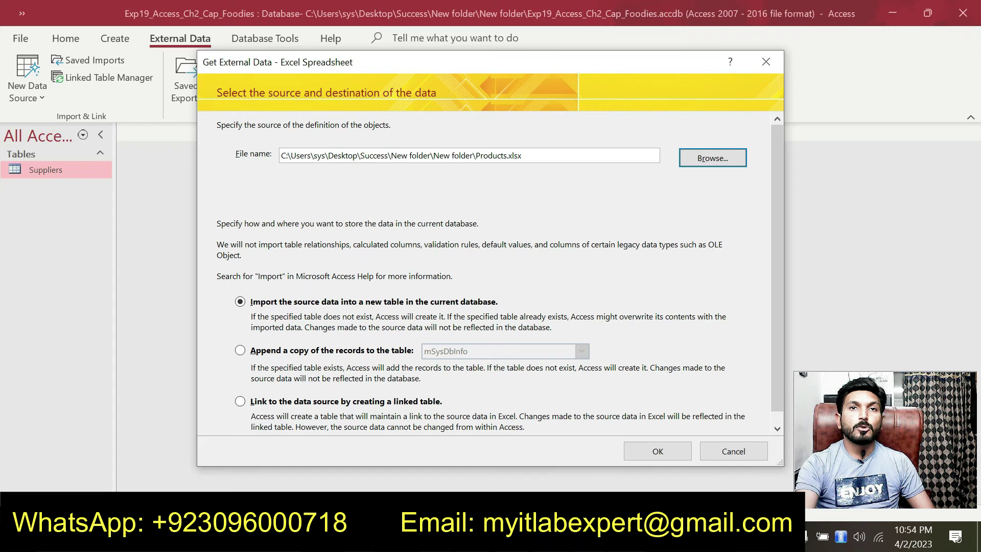
{"action": "left_click", "coordinate": [648, 451]}
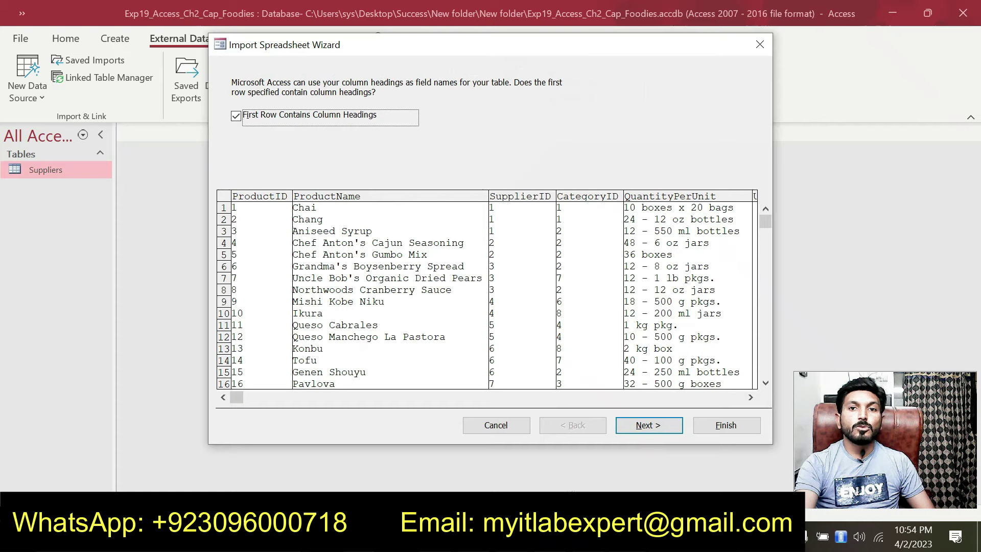
Keep the first row as column headings, and set the ProductID field's Indexed option to Yes (No Duplicates)
{"action": "key", "text": "alt+Tab"}
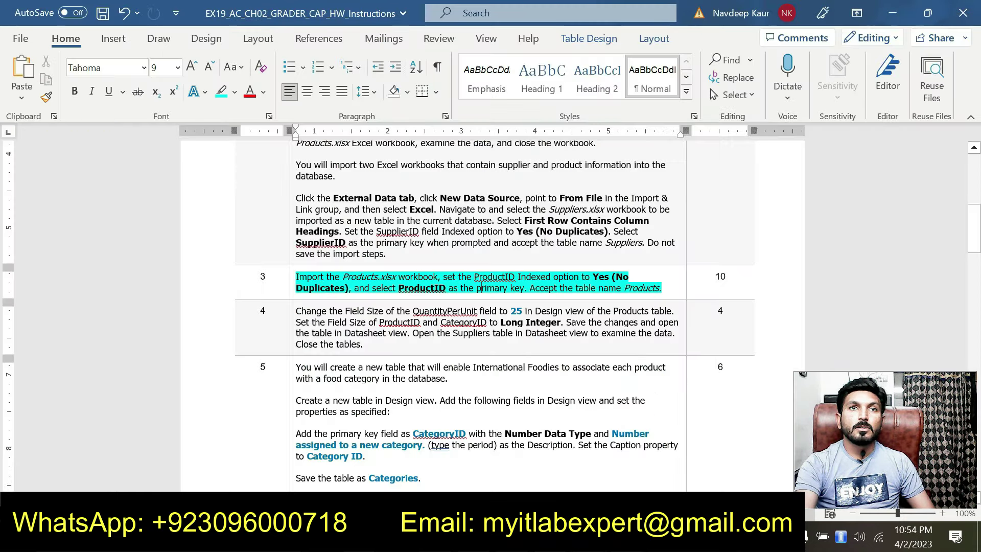
{"action": "key", "text": "alt+Tab"}
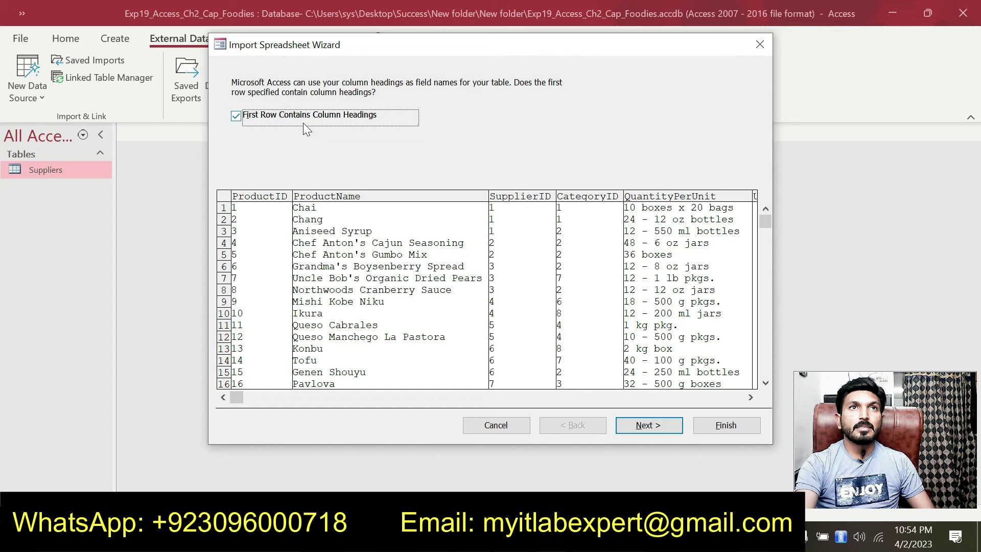
{"action": "left_click", "coordinate": [633, 425]}
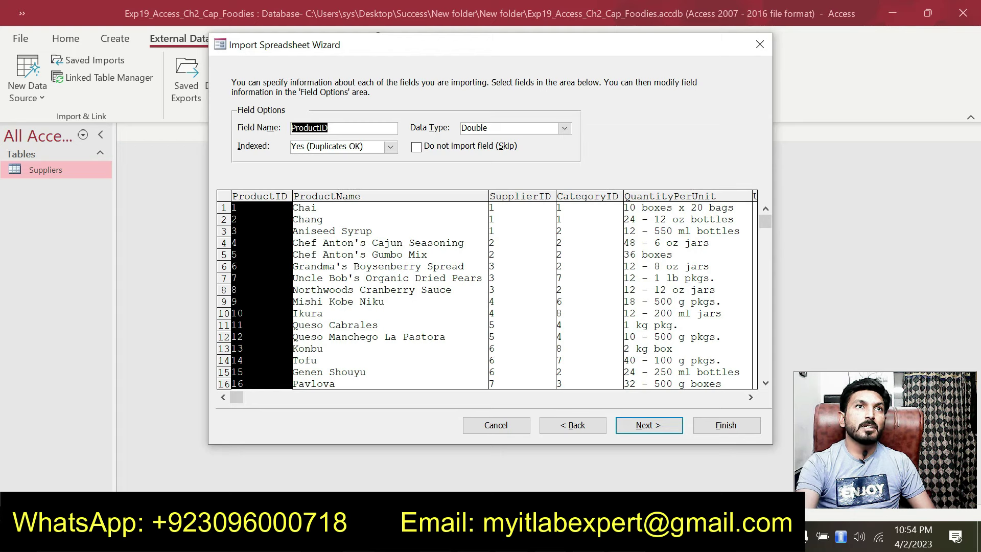
{"action": "left_click", "coordinate": [389, 150]}
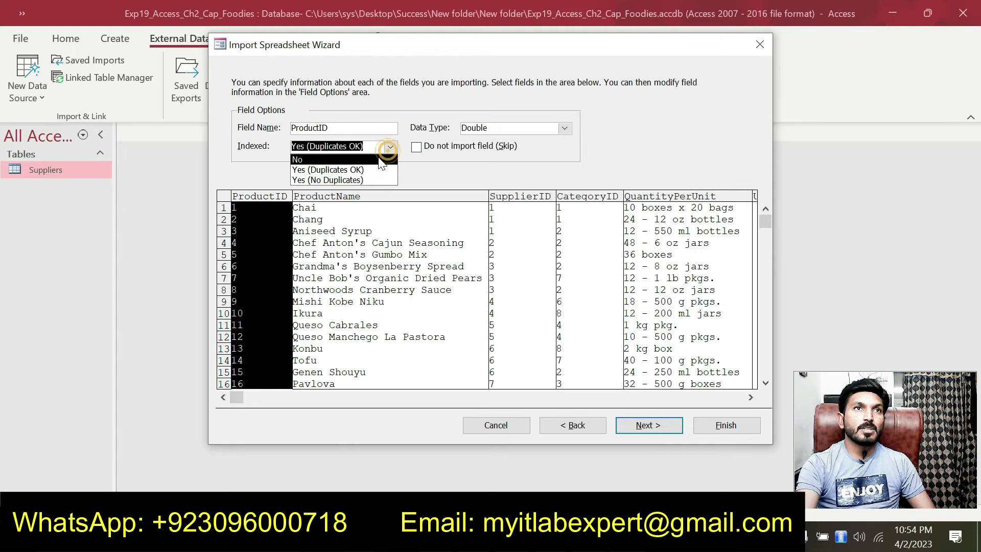
{"action": "left_click", "coordinate": [349, 180]}
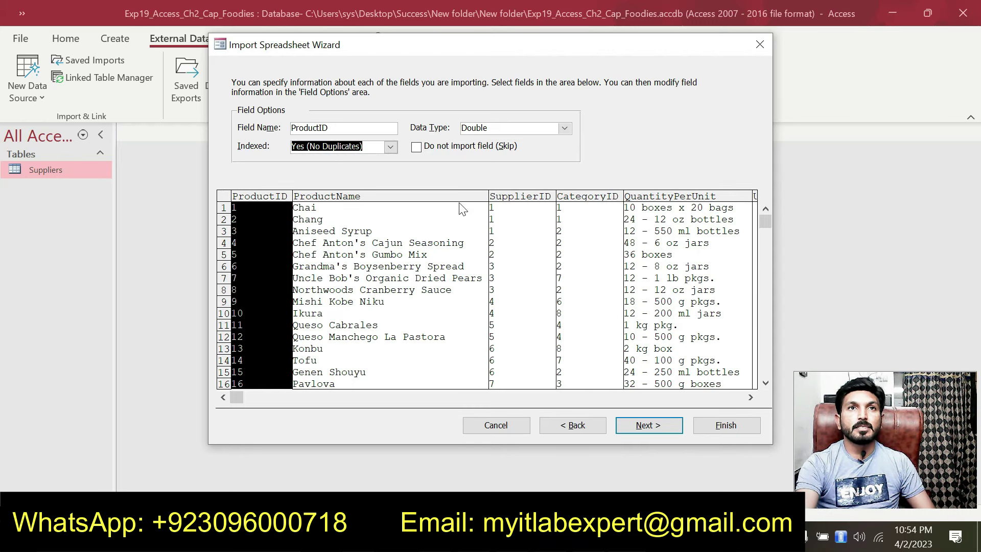
{"action": "left_click", "coordinate": [629, 425]}
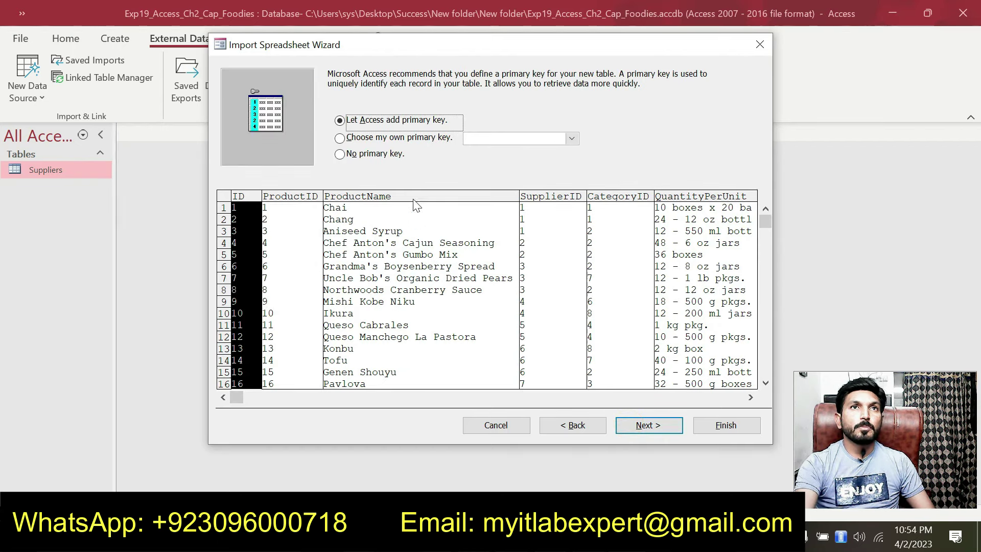
Choose ProductID as the table's own primary key, checking it against the step 3 instructions, and continue to the table name
{"action": "left_click", "coordinate": [382, 138]}
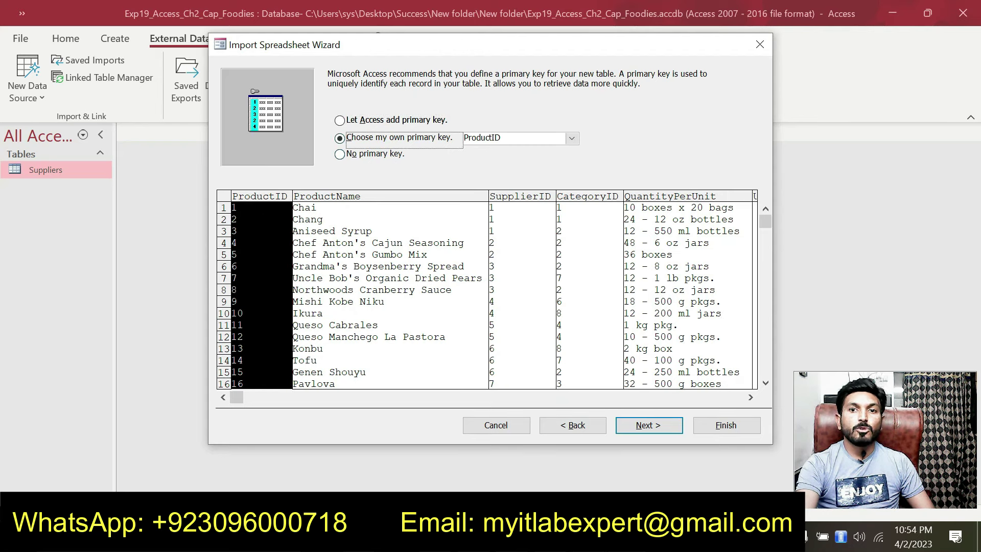
{"action": "key", "text": "alt+Tab"}
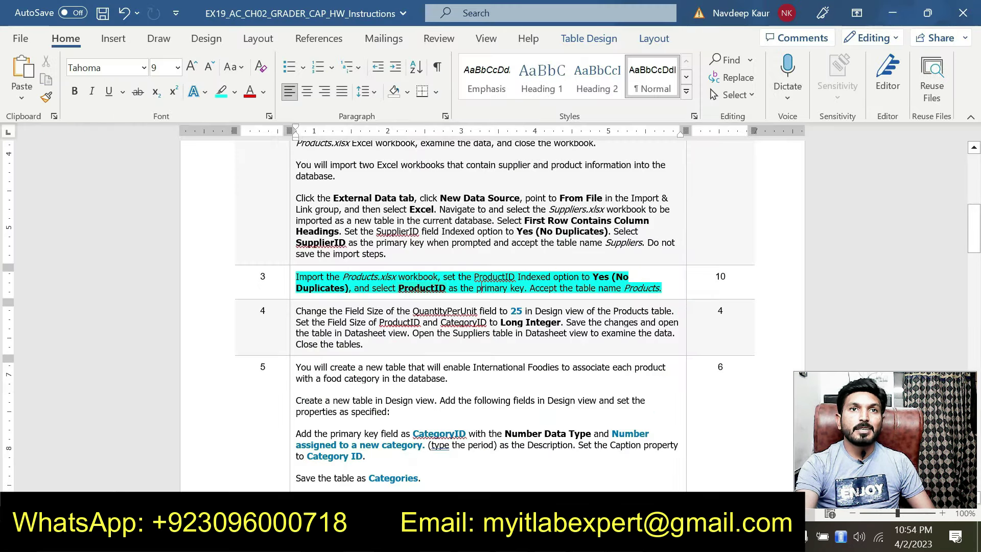
{"action": "left_click", "coordinate": [418, 288]}
{"action": "key", "text": "alt+Tab"}
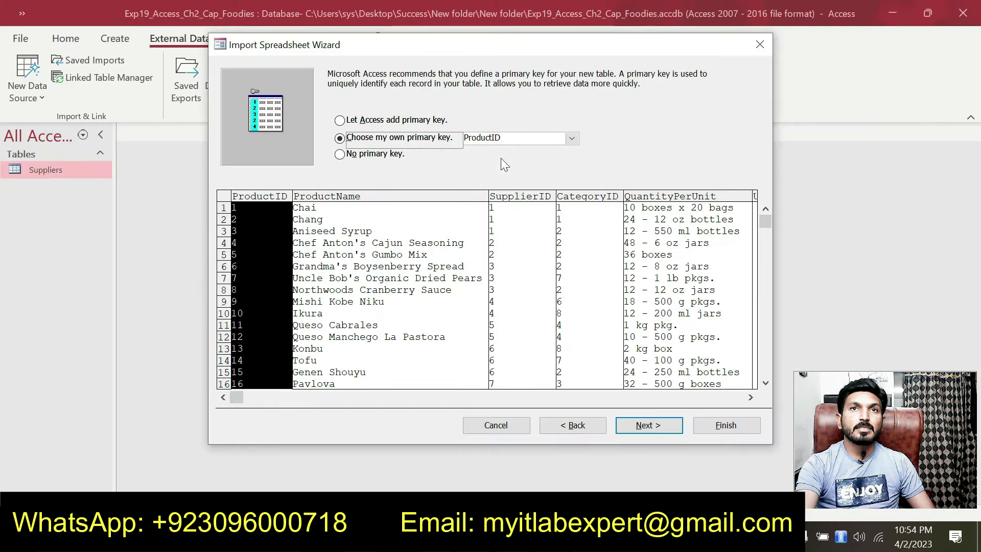
{"action": "left_click", "coordinate": [647, 427]}
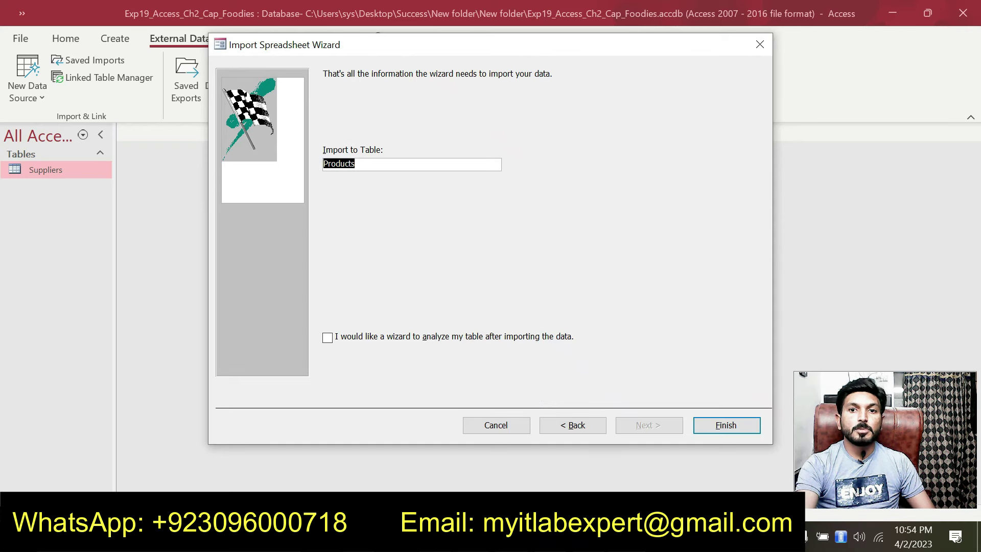
Accept the table name Products, finish the import without saving the import steps, and check the Products table in Datasheet view
{"action": "key", "text": "alt+Tab"}
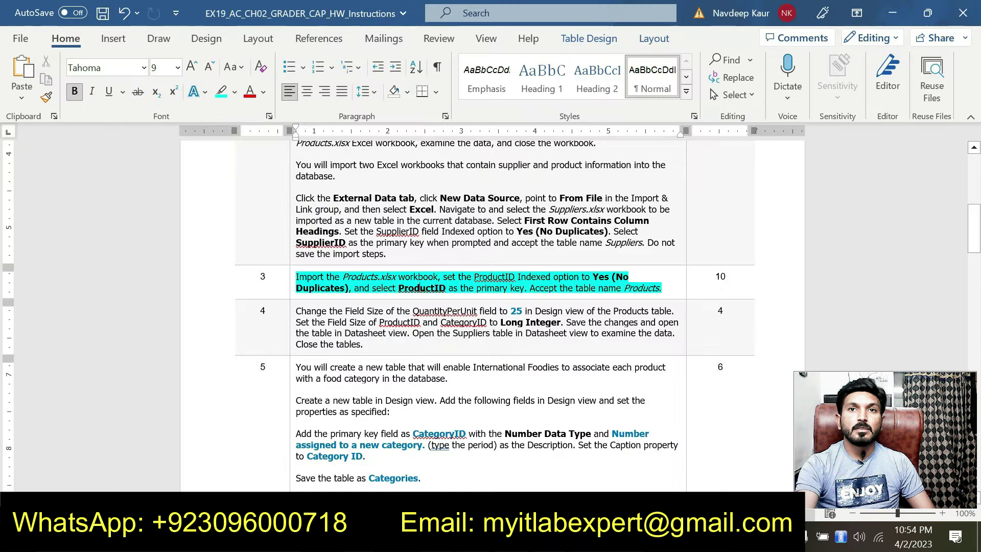
{"action": "double_click", "coordinate": [640, 289]}
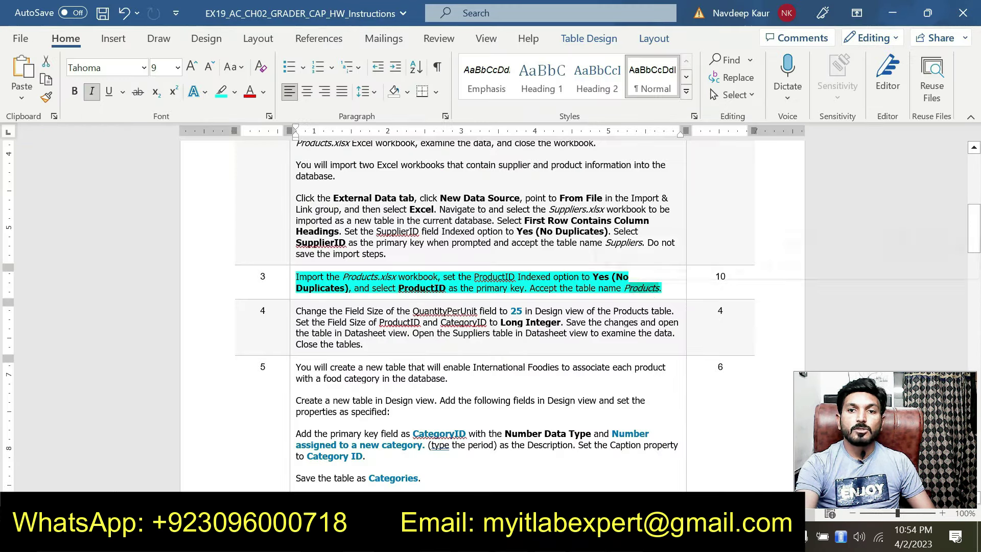
{"action": "key", "text": "alt+Tab"}
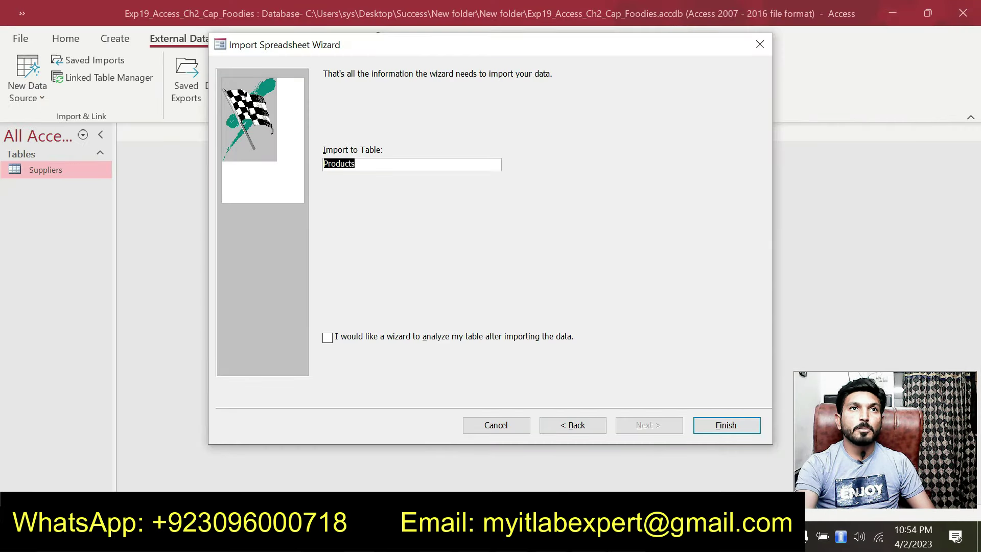
{"action": "left_click", "coordinate": [727, 426]}
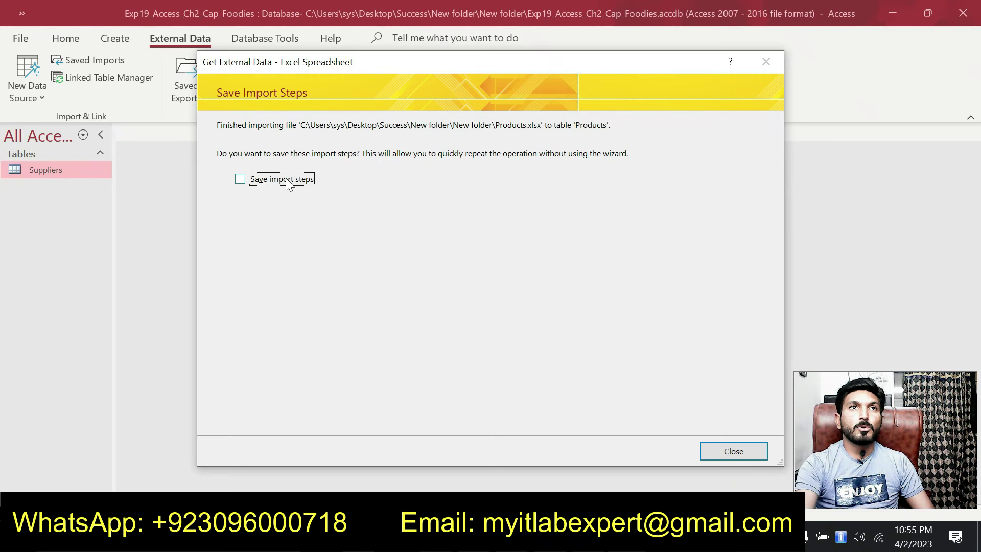
{"action": "left_click", "coordinate": [708, 453]}
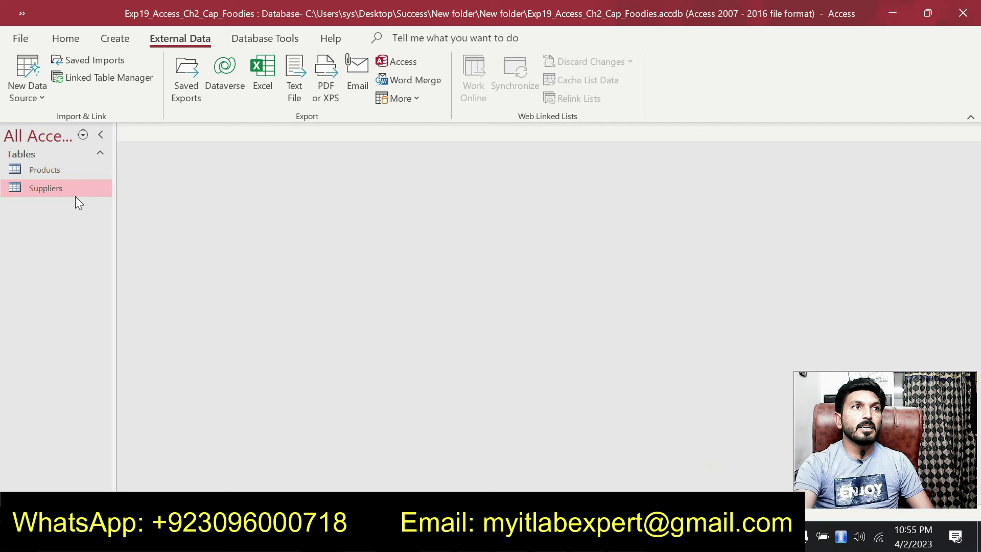
{"action": "double_click", "coordinate": [74, 169]}
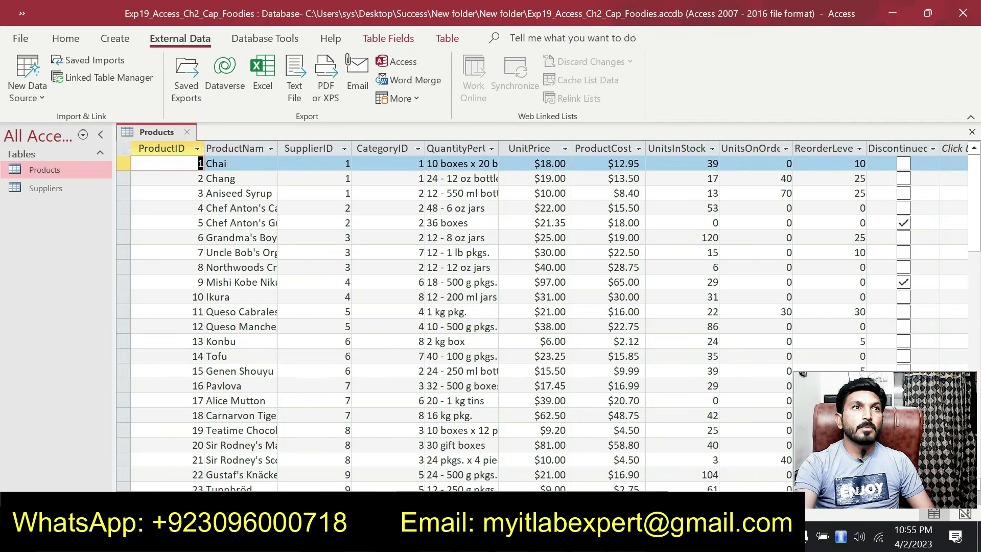
{"action": "left_click", "coordinate": [186, 132]}
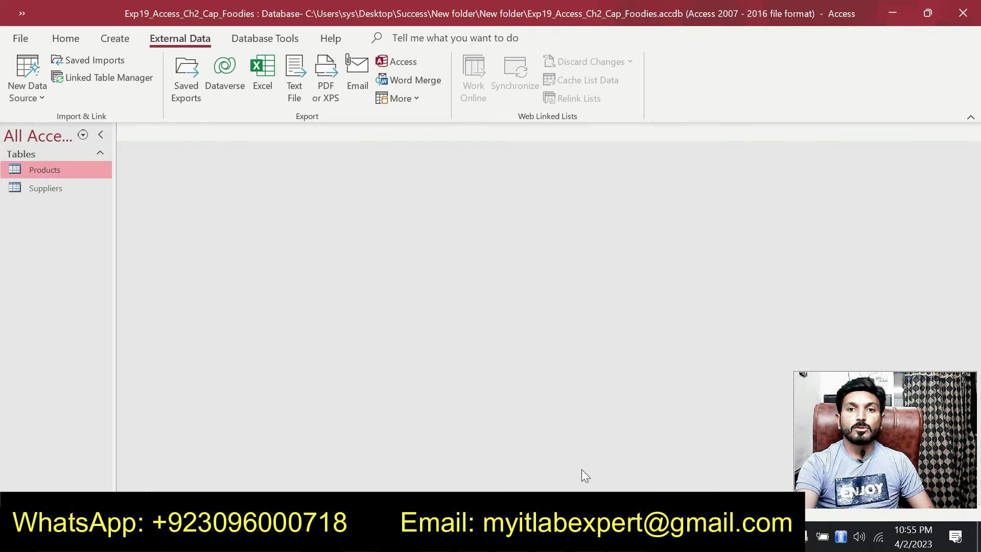
Switch to the Word instructions and remove the highlighting from the step 3 text
{"action": "key", "text": "alt+Tab"}
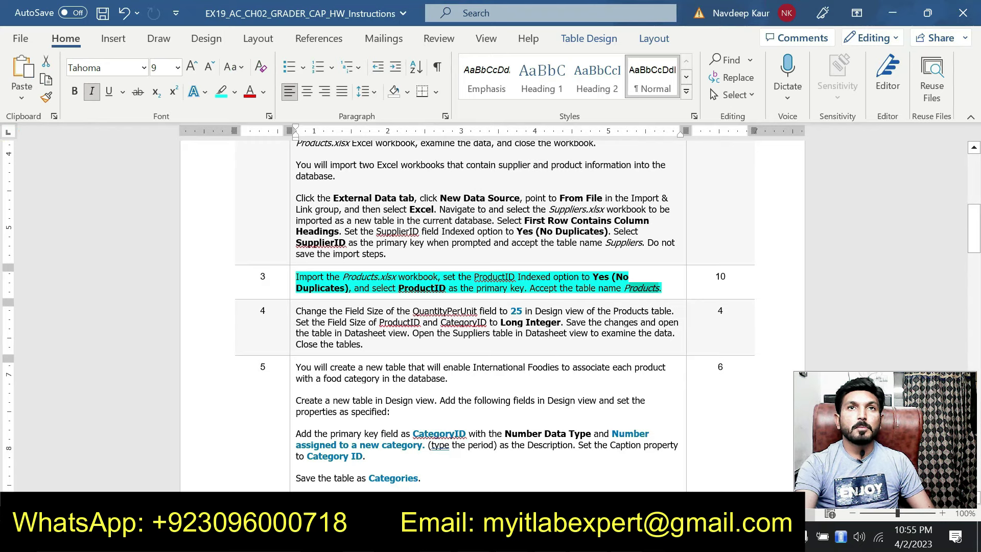
{"action": "left_click_drag", "start_coordinate": [663, 288], "coordinate": [296, 276]}
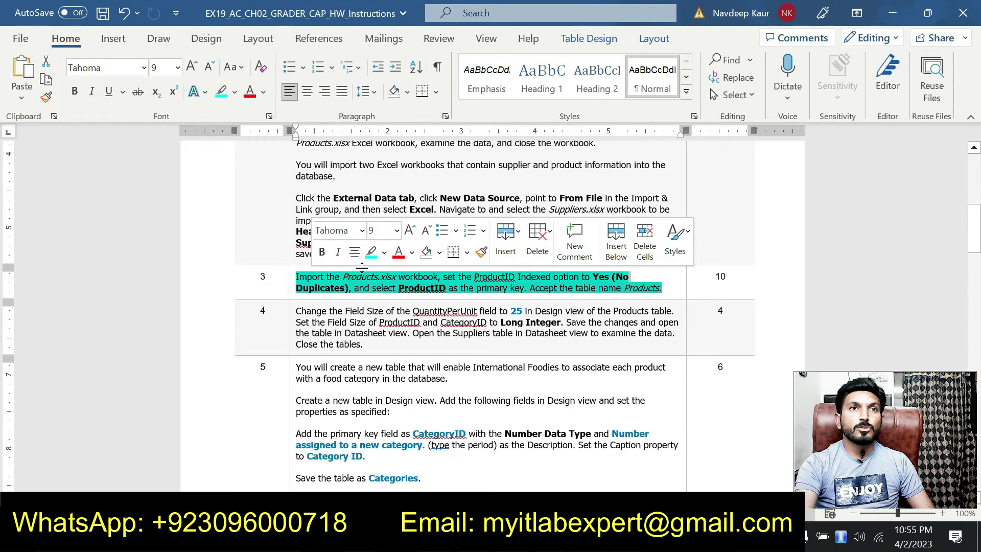
{"action": "left_click", "coordinate": [372, 252]}
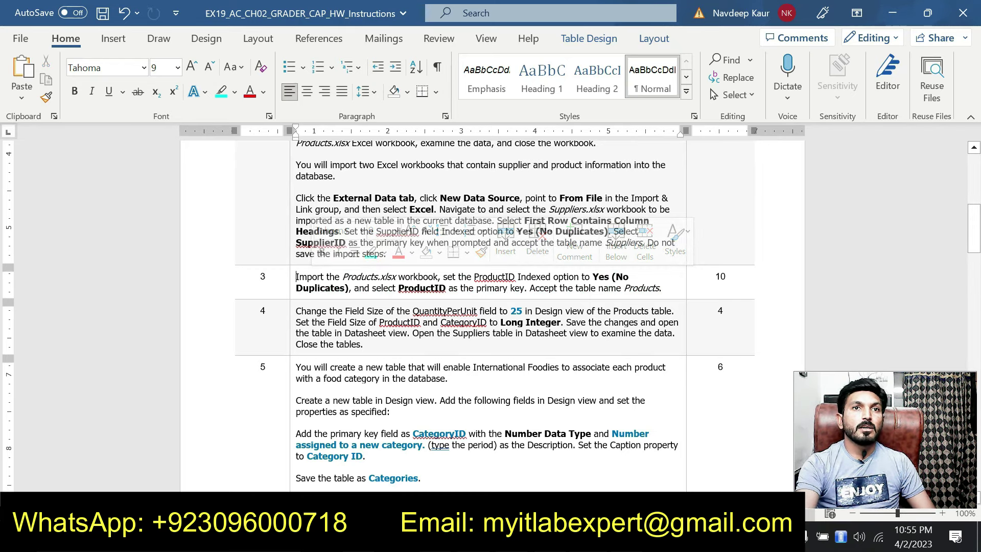
Look through the remaining instructions and highlight the step 4 text about changing field sizes in turquoise
{"action": "scroll", "coordinate": [437, 353], "scroll_direction": "down", "scroll_amount": 15}
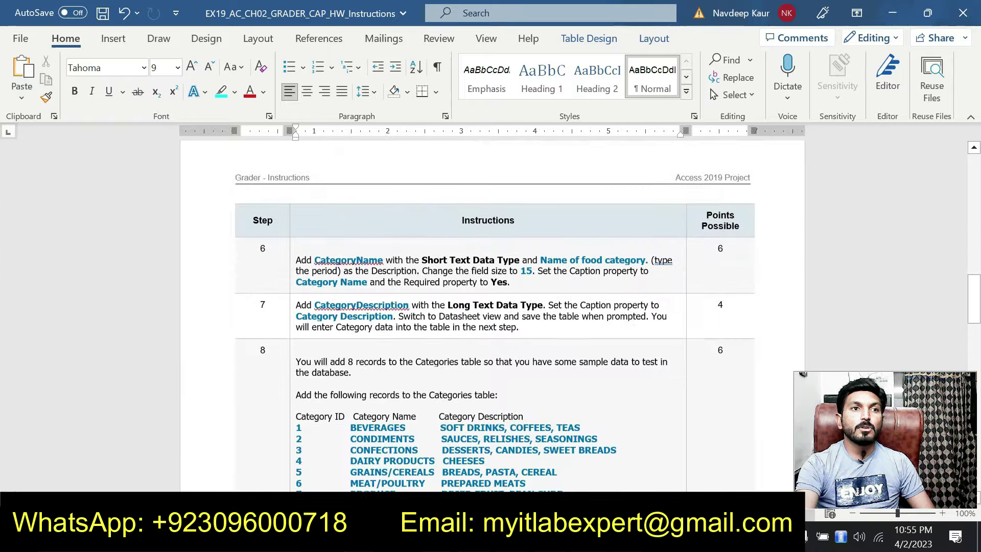
{"action": "scroll", "coordinate": [437, 353], "scroll_direction": "down", "scroll_amount": 8}
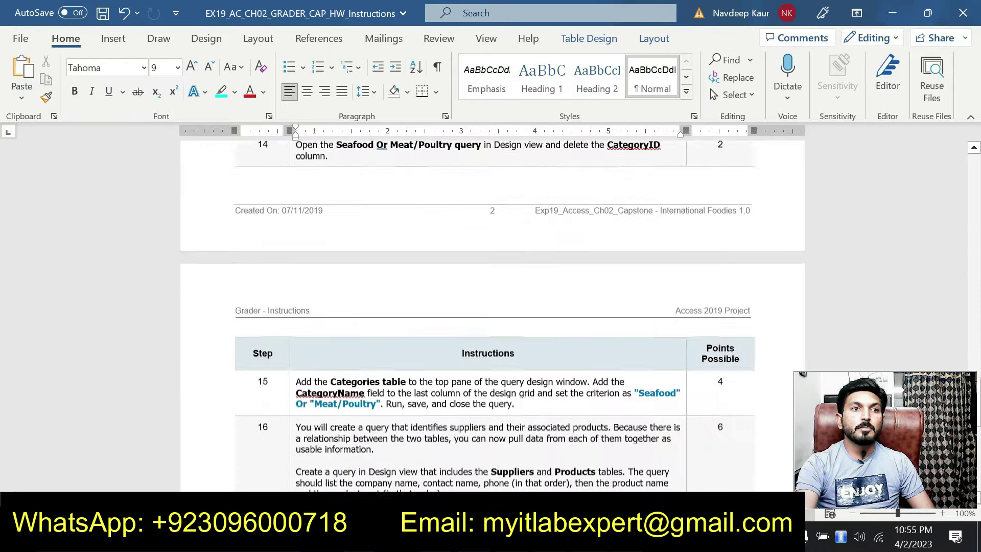
{"action": "scroll", "coordinate": [435, 347], "scroll_direction": "down", "scroll_amount": 3}
{"action": "scroll", "coordinate": [435, 347], "scroll_direction": "up", "scroll_amount": 12}
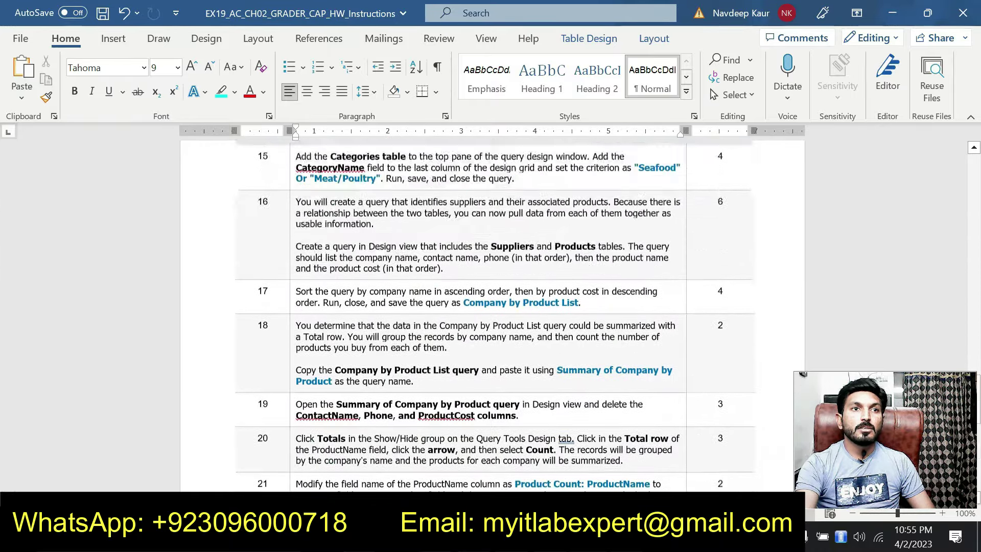
{"action": "scroll", "coordinate": [435, 348], "scroll_direction": "up", "scroll_amount": 14}
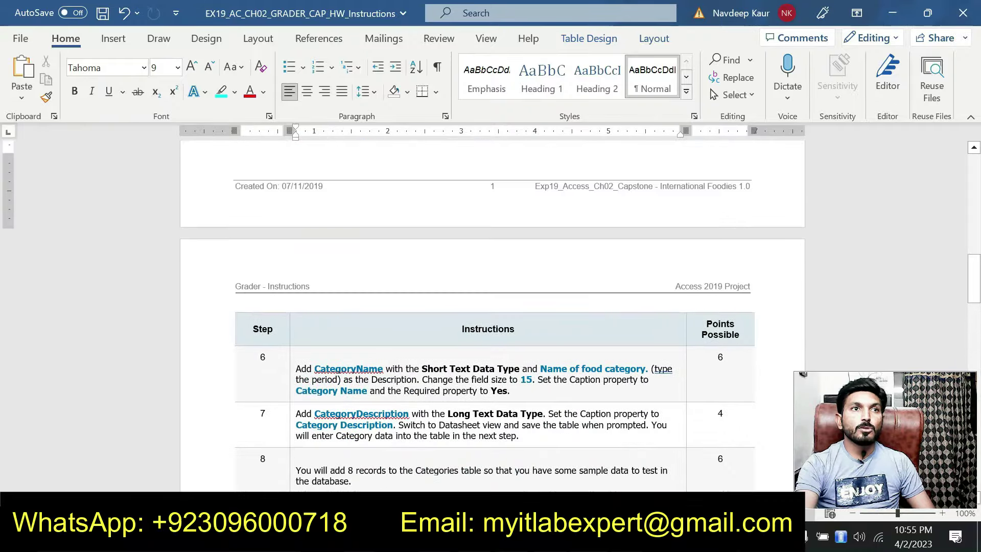
{"action": "scroll", "coordinate": [435, 307], "scroll_direction": "up", "scroll_amount": 3}
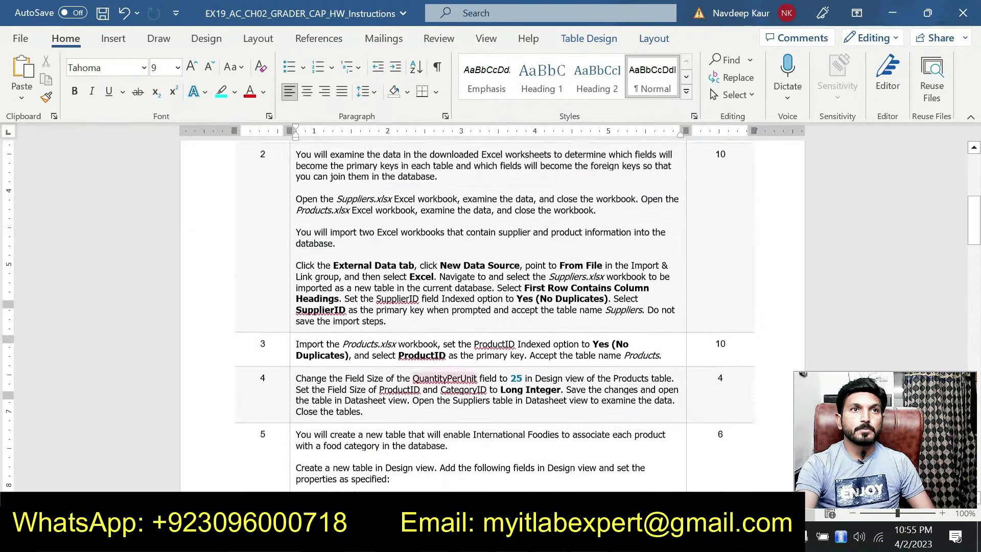
{"action": "scroll", "coordinate": [434, 306], "scroll_direction": "down", "scroll_amount": 3}
{"action": "left_click_drag", "start_coordinate": [364, 344], "coordinate": [295, 311]}
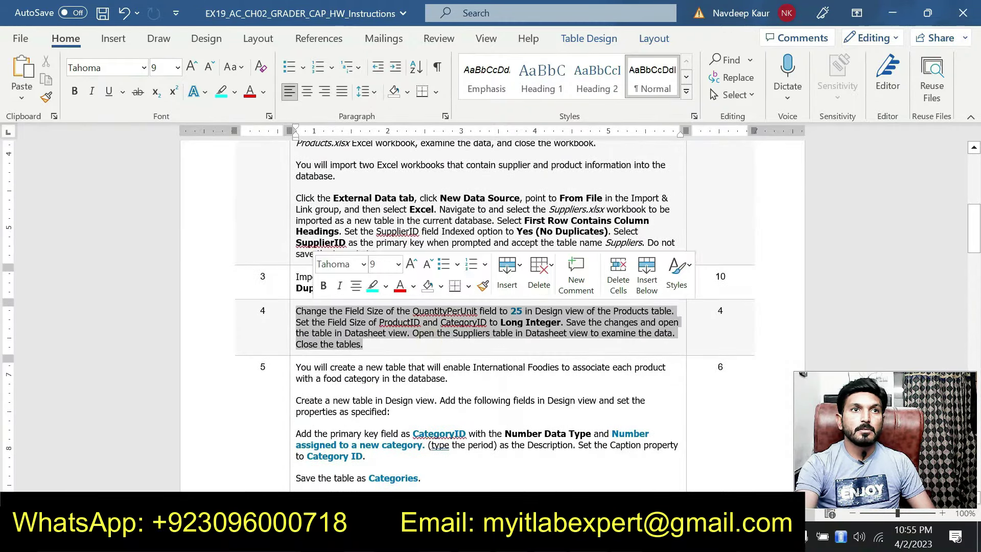
{"action": "left_click", "coordinate": [373, 287]}
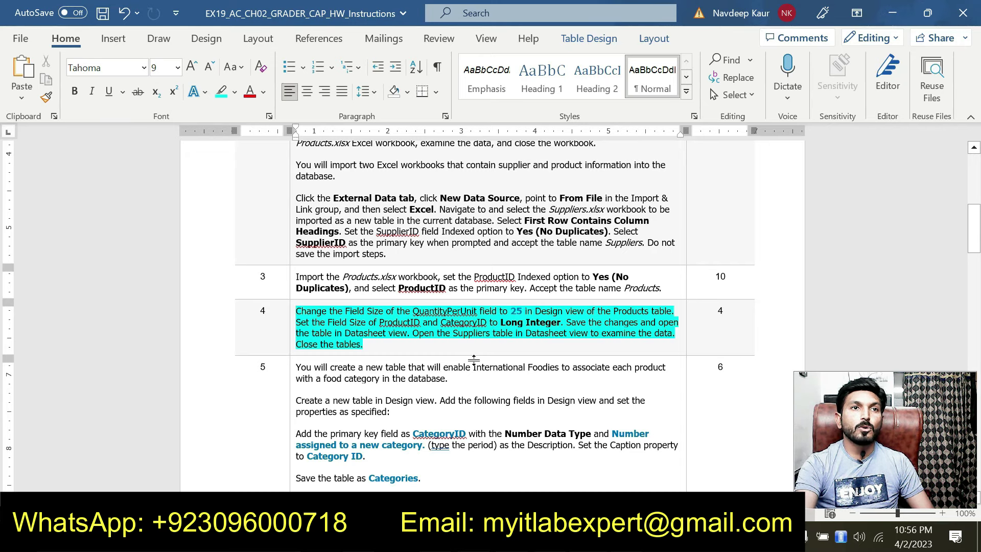
Switch to the Access database and open the Products table in Design view
{"action": "key", "text": "alt+Tab"}
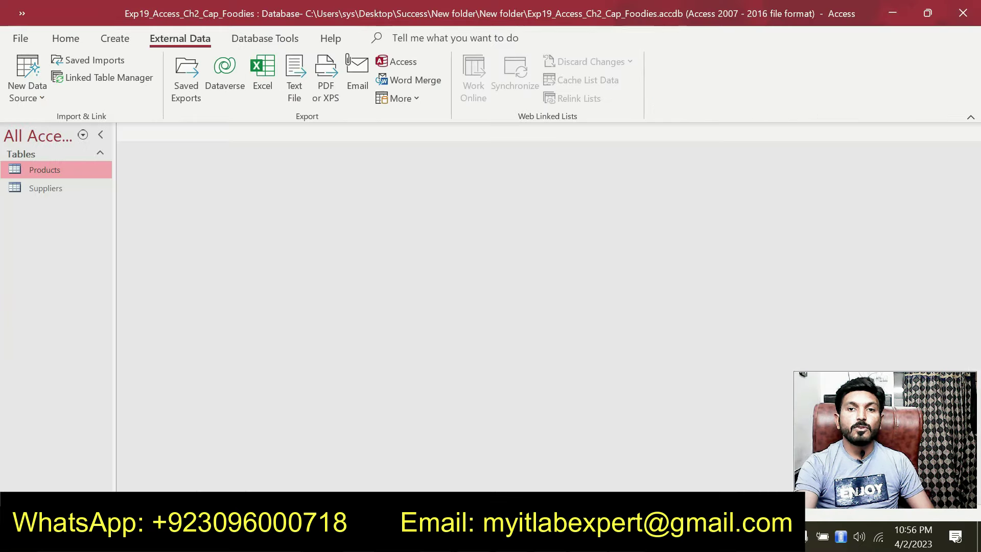
{"action": "double_click", "coordinate": [53, 166]}
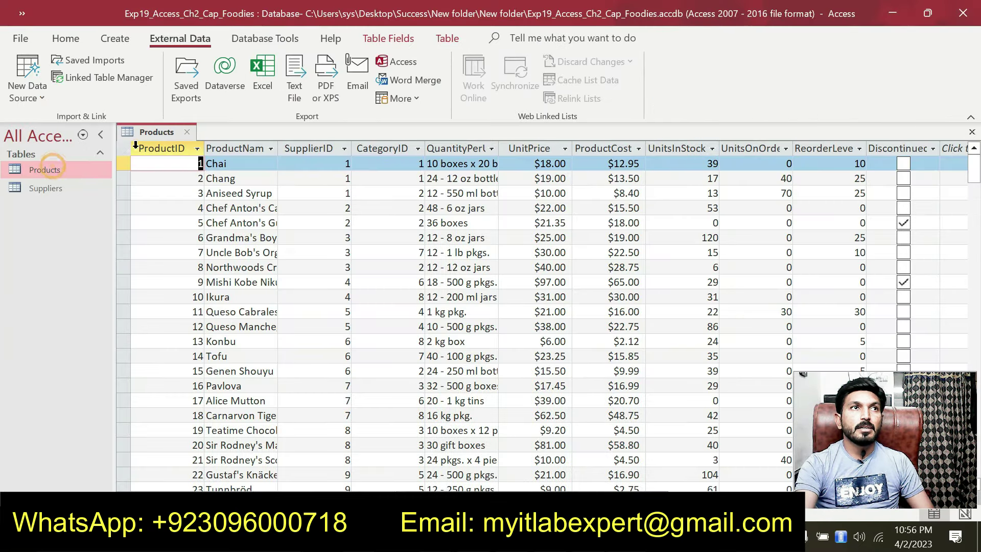
{"action": "right_click", "coordinate": [155, 134]}
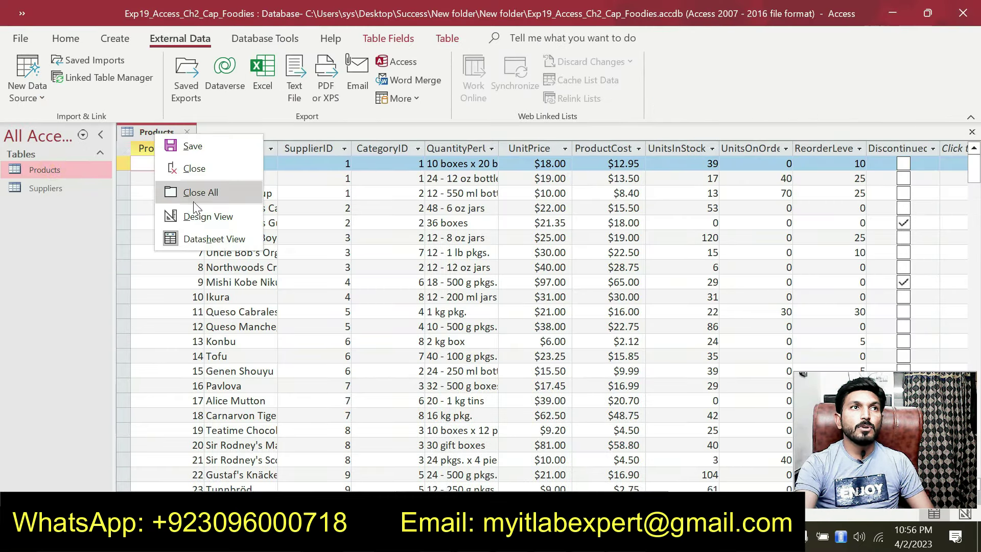
{"action": "left_click", "coordinate": [203, 217]}
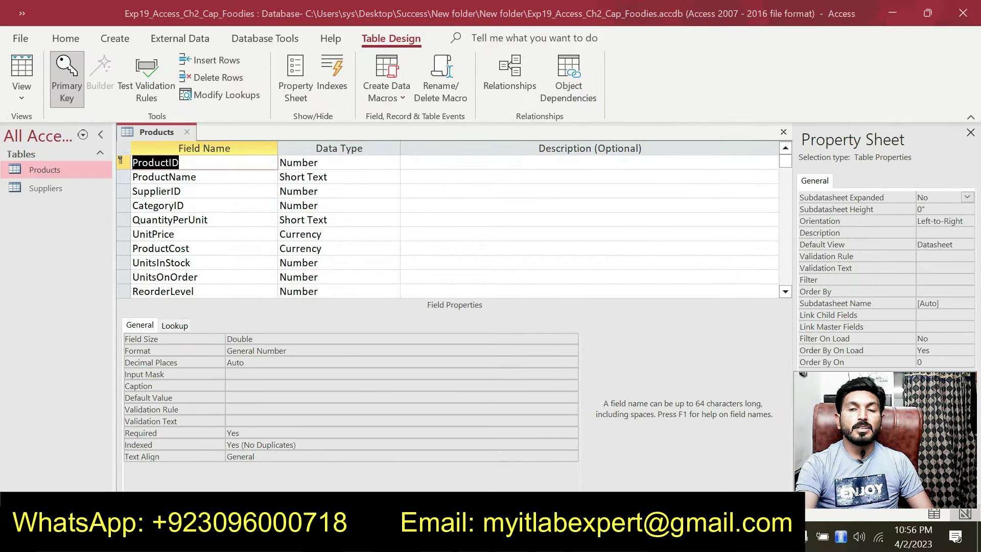
Set the QuantityPerUnit field size to 25, checking it against the step 4 instructions
{"action": "key", "text": "alt+Tab"}
{"action": "key", "text": "alt+Tab"}
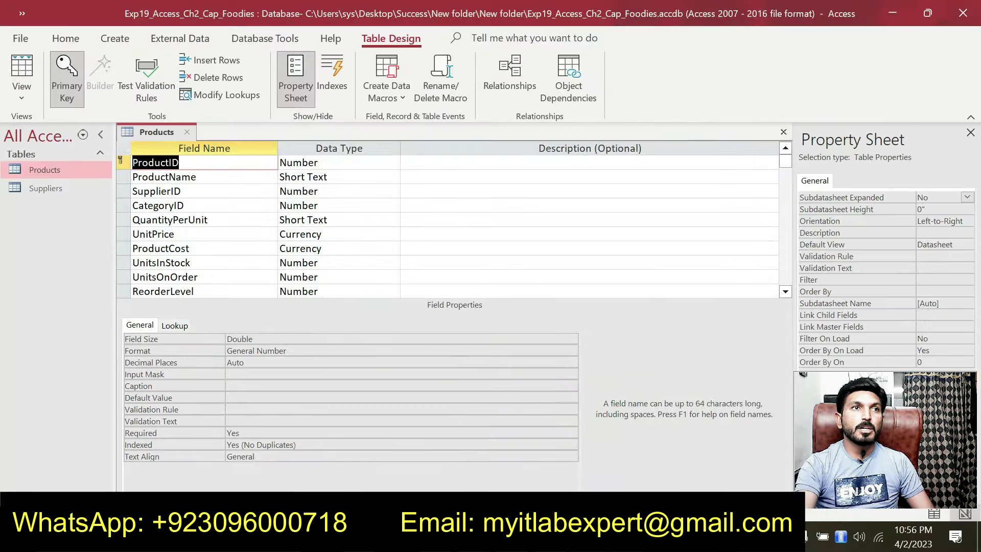
{"action": "left_click", "coordinate": [229, 219]}
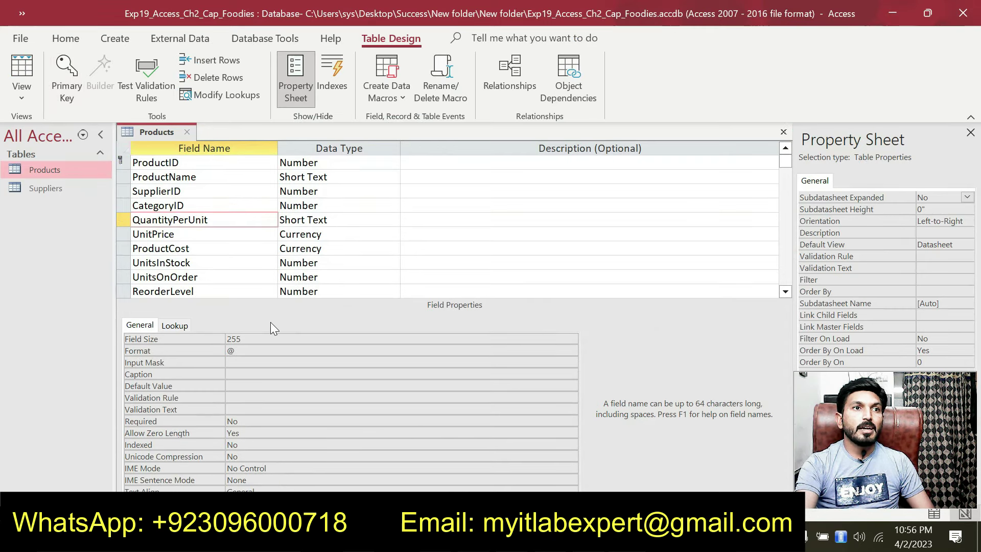
{"action": "left_click", "coordinate": [263, 338]}
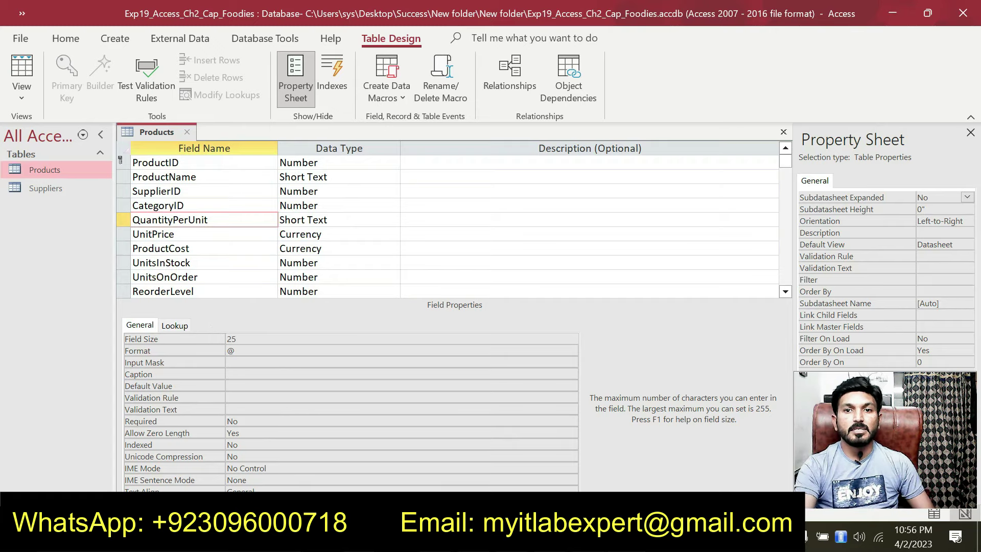
{"action": "key", "text": "alt+Tab"}
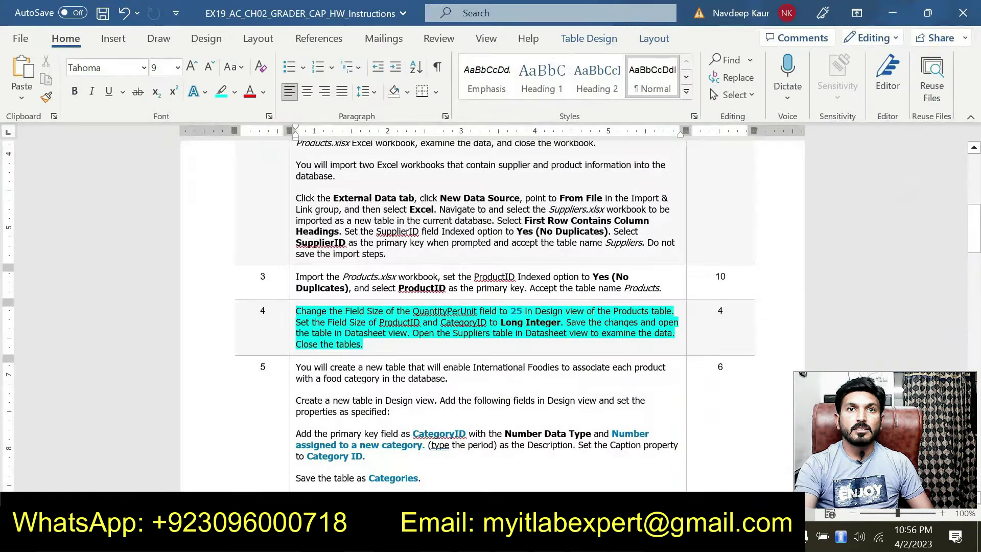
{"action": "key", "text": "alt+Tab"}
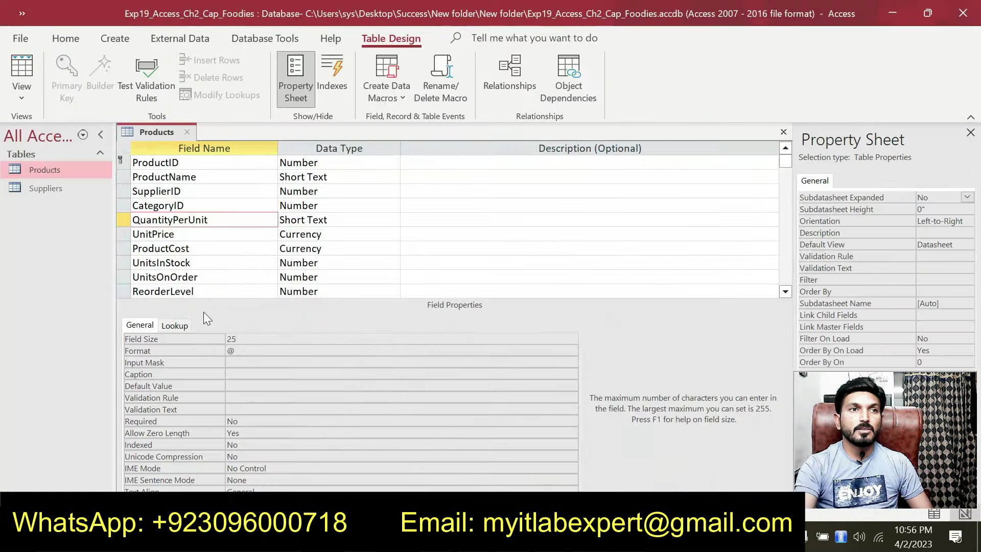
{"action": "double_click", "coordinate": [231, 338]}
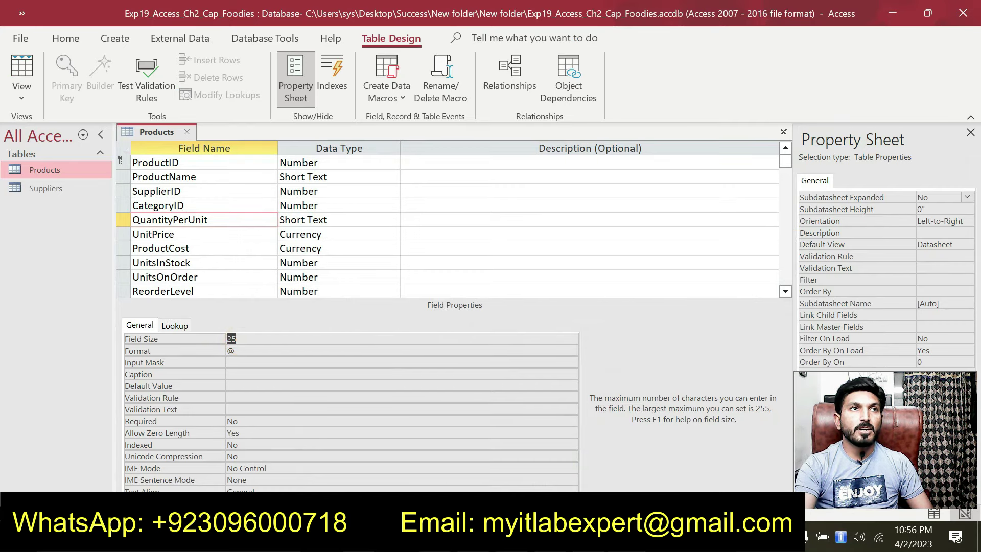
Check the step 4 instructions again and set the ProductID field size to Long Integer
{"action": "key", "text": "alt+Tab"}
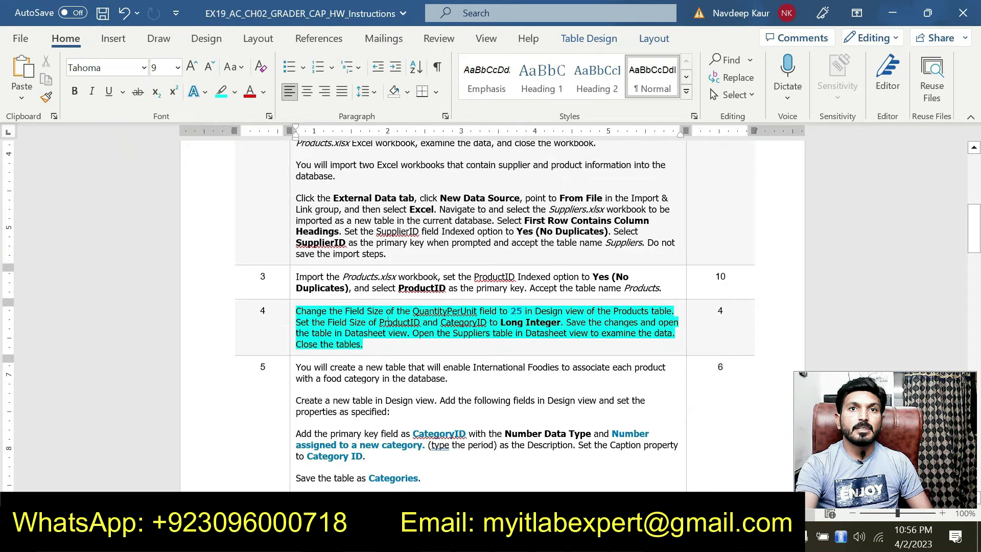
{"action": "key", "text": "alt+Tab"}
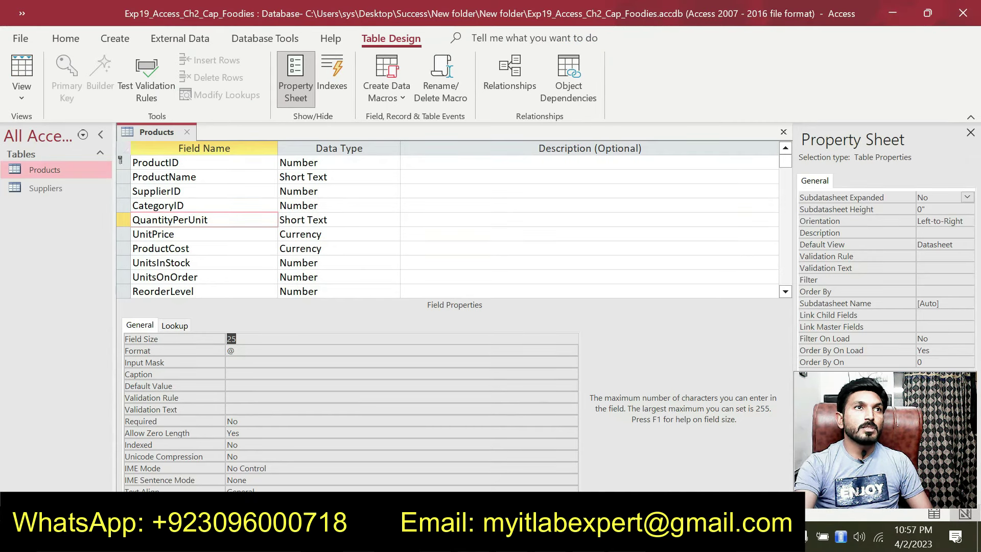
{"action": "left_click", "coordinate": [217, 162]}
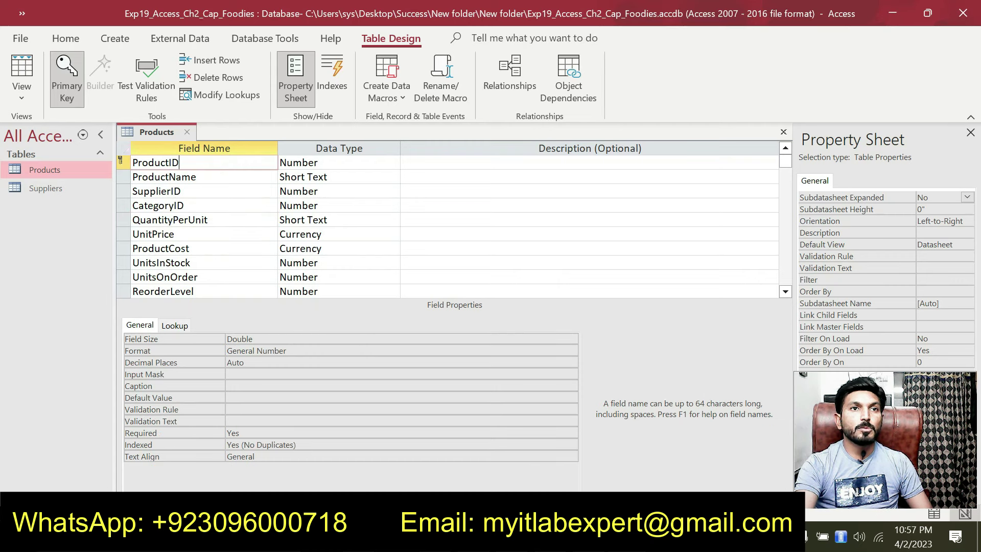
{"action": "left_click", "coordinate": [364, 337]}
{"action": "left_click", "coordinate": [571, 338]}
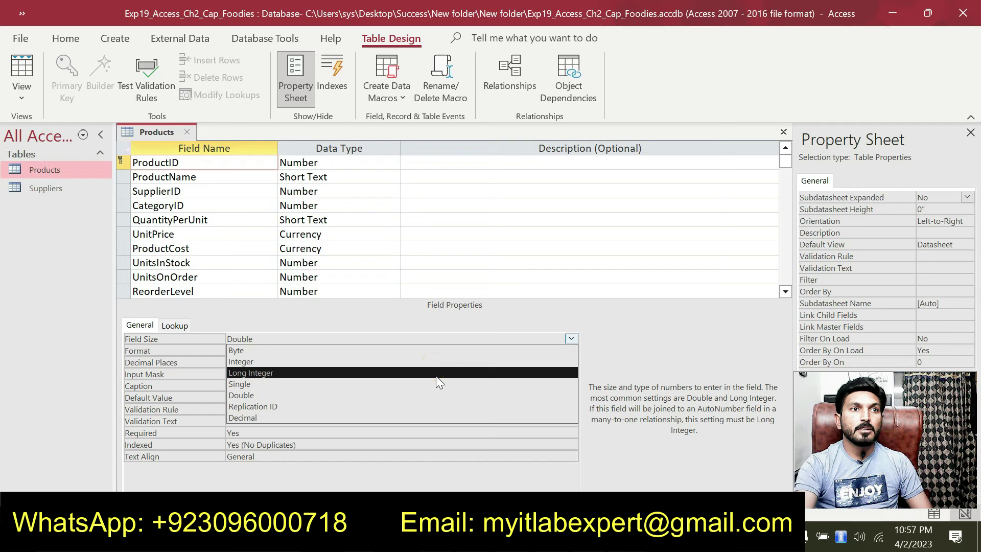
{"action": "left_click", "coordinate": [437, 377]}
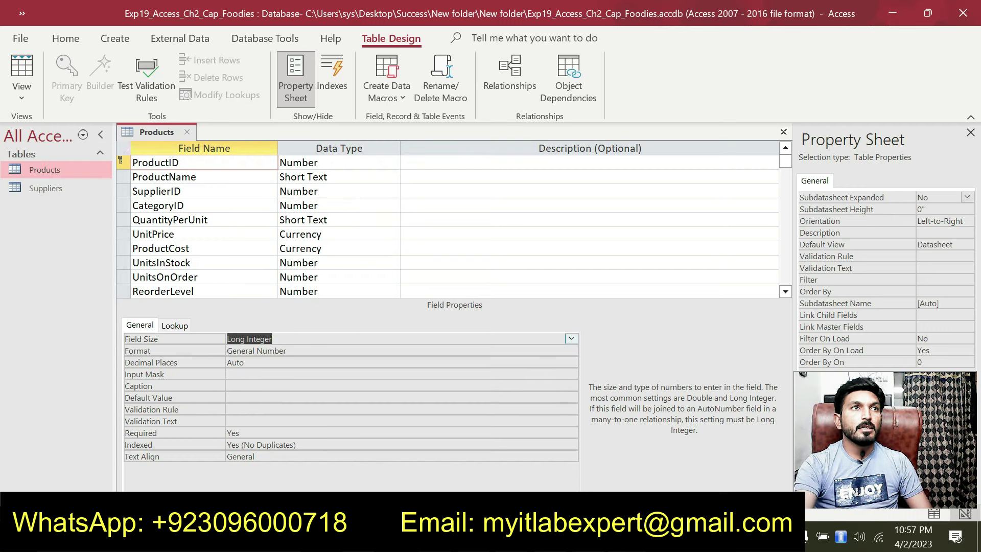
Set the CategoryID field size to Long Integer
{"action": "left_click", "coordinate": [208, 202]}
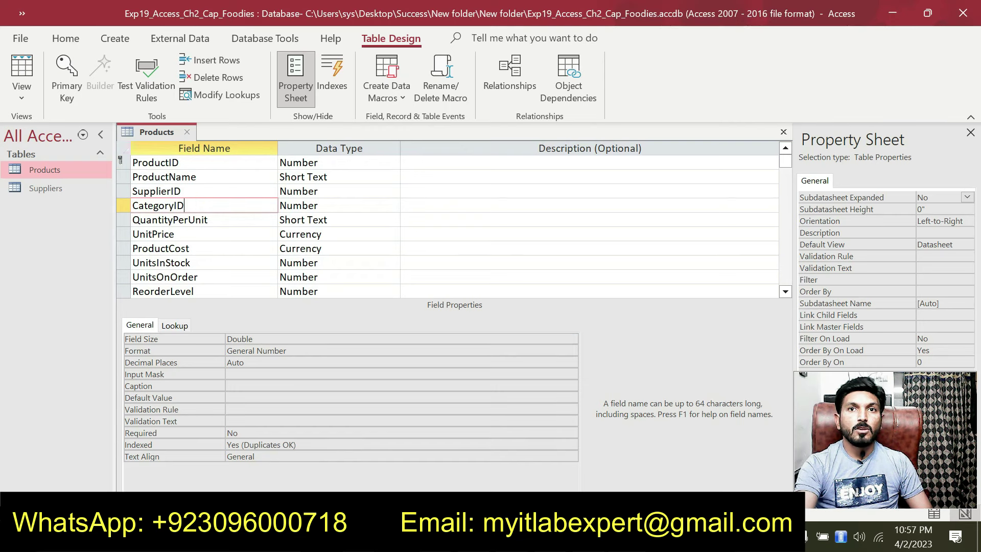
{"action": "left_click", "coordinate": [572, 338]}
{"action": "left_click", "coordinate": [572, 339]}
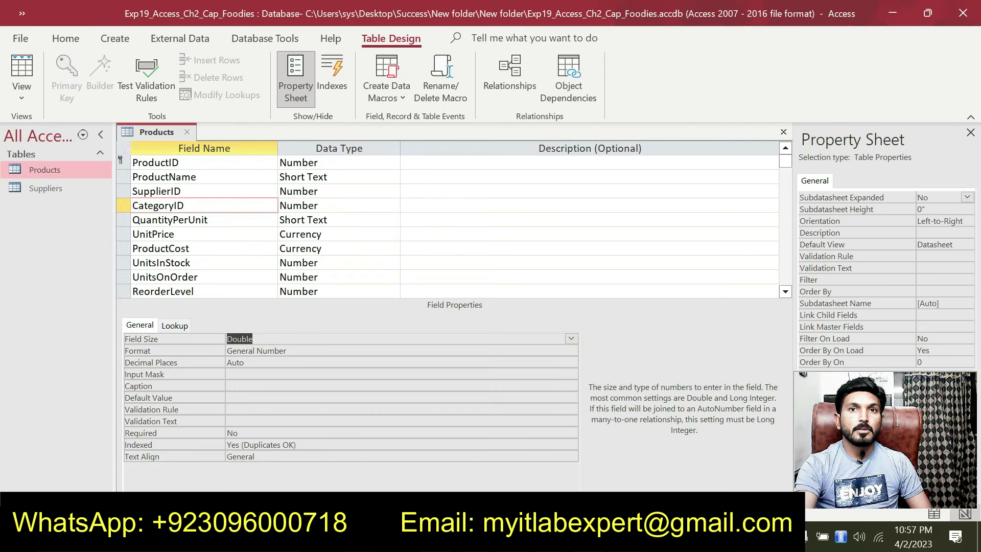
{"action": "left_click", "coordinate": [568, 339]}
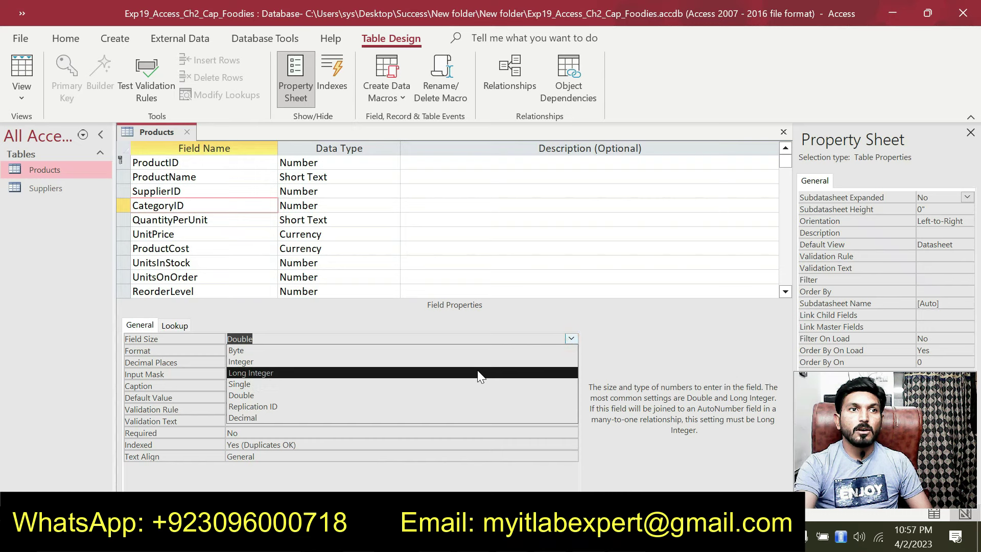
{"action": "left_click", "coordinate": [478, 369]}
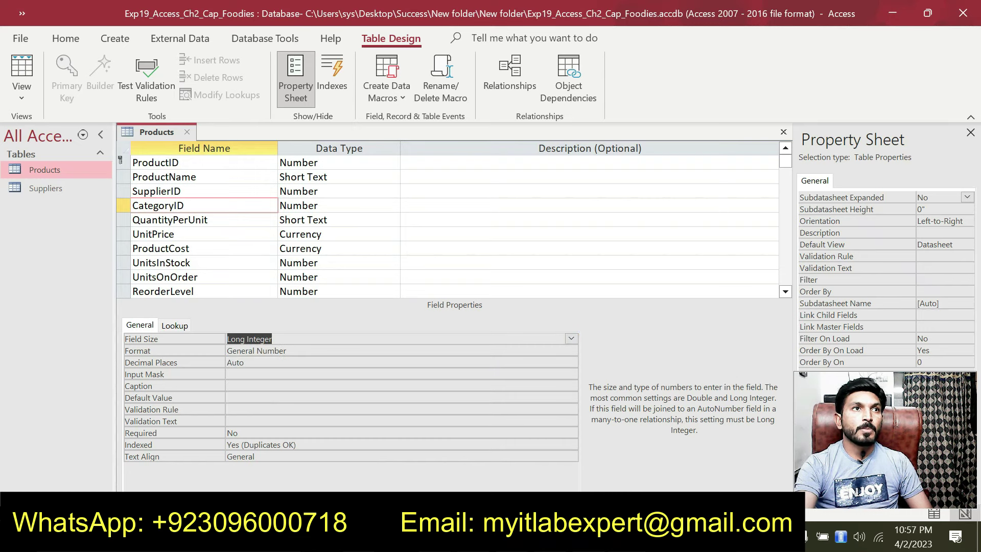
Check the instructions, save the Products design changes despite the shorter field sizes, and show the table in Datasheet view
{"action": "key", "text": "alt+Tab"}
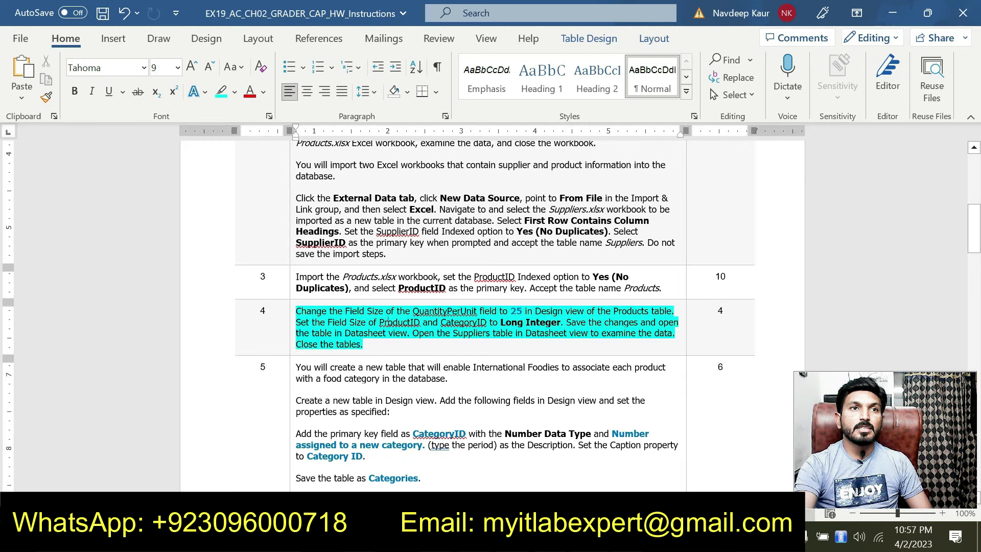
{"action": "key", "text": "alt+Tab"}
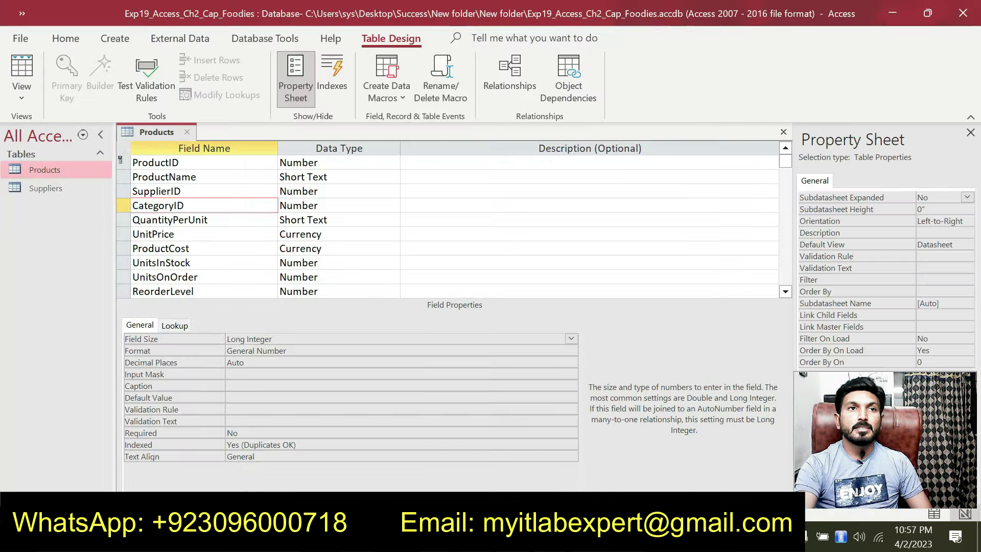
{"action": "right_click", "coordinate": [155, 128]}
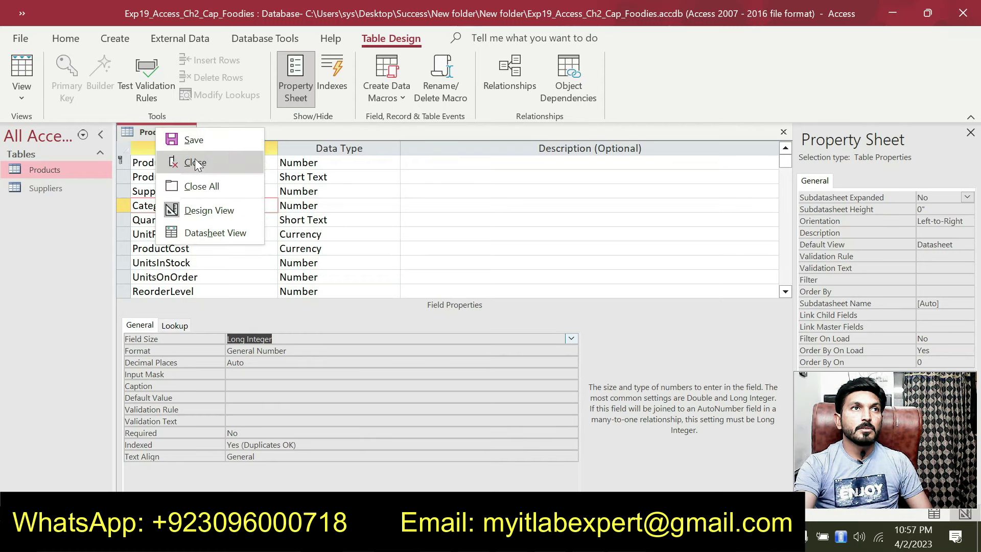
{"action": "left_click", "coordinate": [180, 139]}
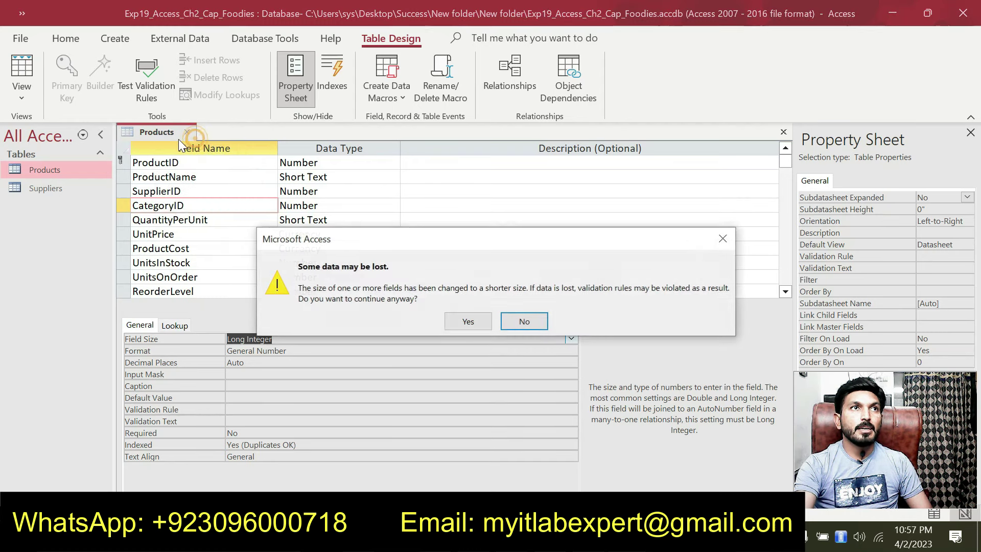
{"action": "left_click", "coordinate": [463, 323]}
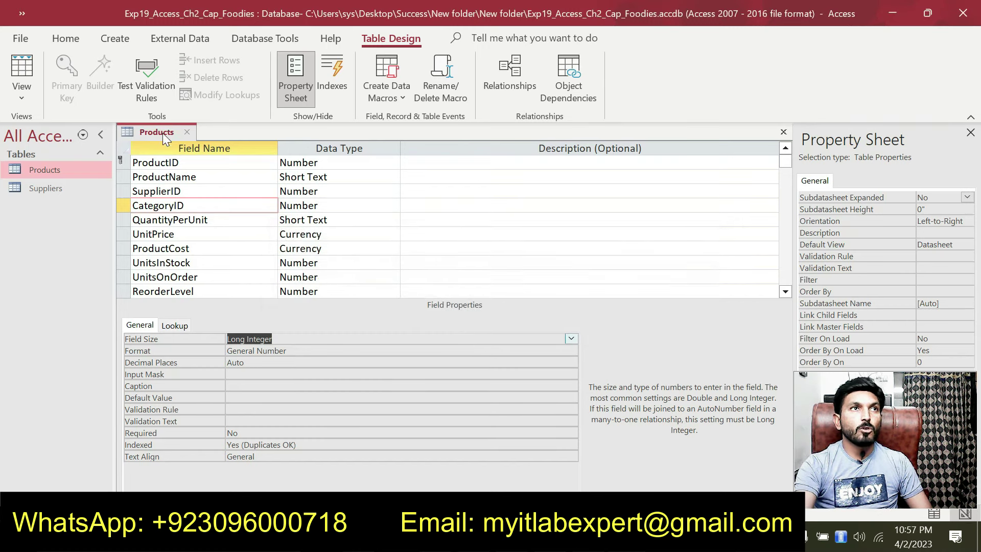
{"action": "right_click", "coordinate": [164, 132]}
{"action": "left_click", "coordinate": [221, 245]}
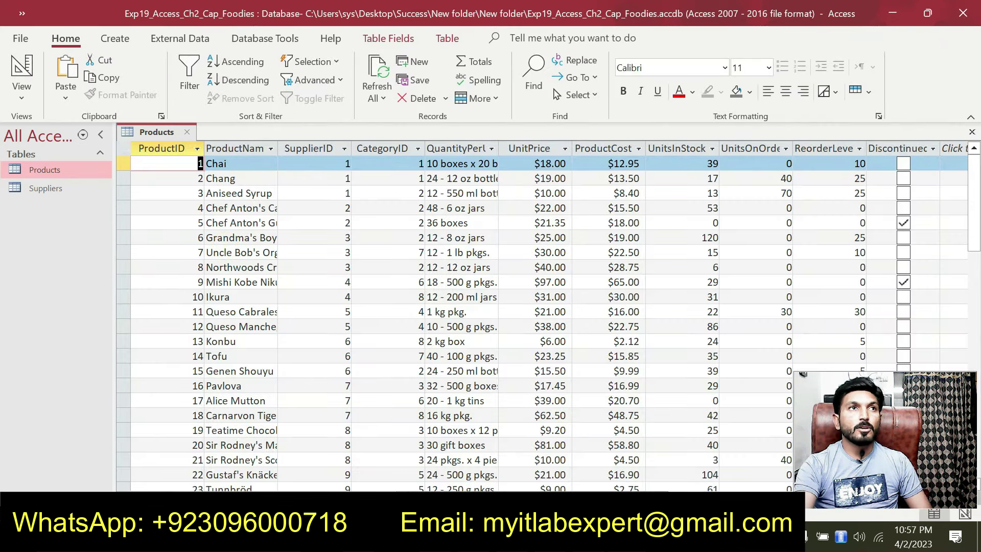
Open the Suppliers table in Datasheet view to examine its data, and close all open tables
{"action": "double_click", "coordinate": [34, 189]}
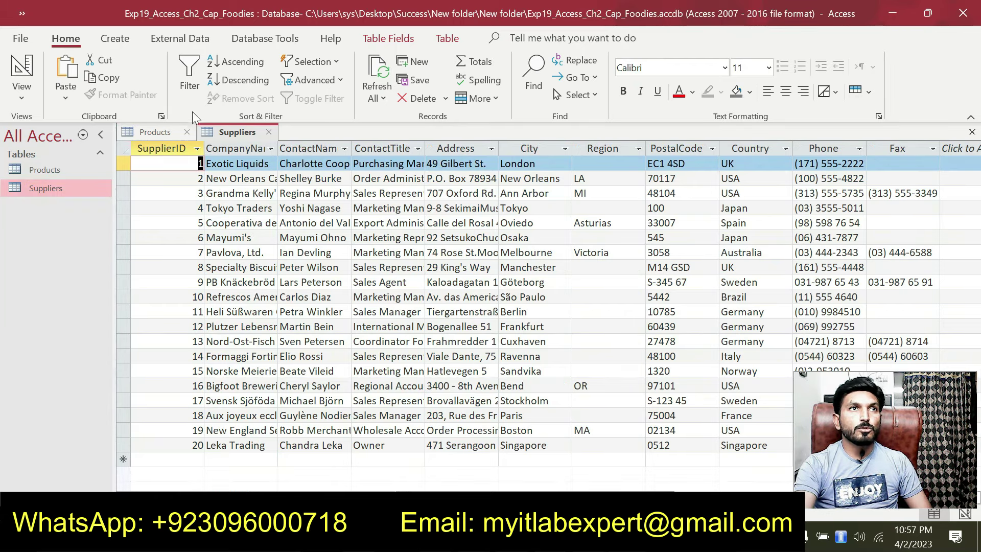
{"action": "right_click", "coordinate": [229, 136]}
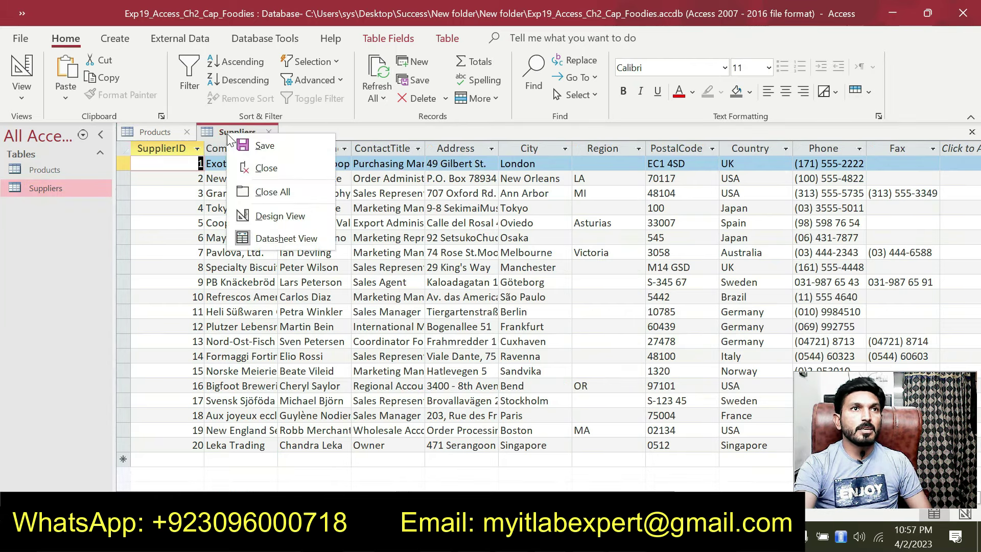
{"action": "left_click", "coordinate": [283, 190]}
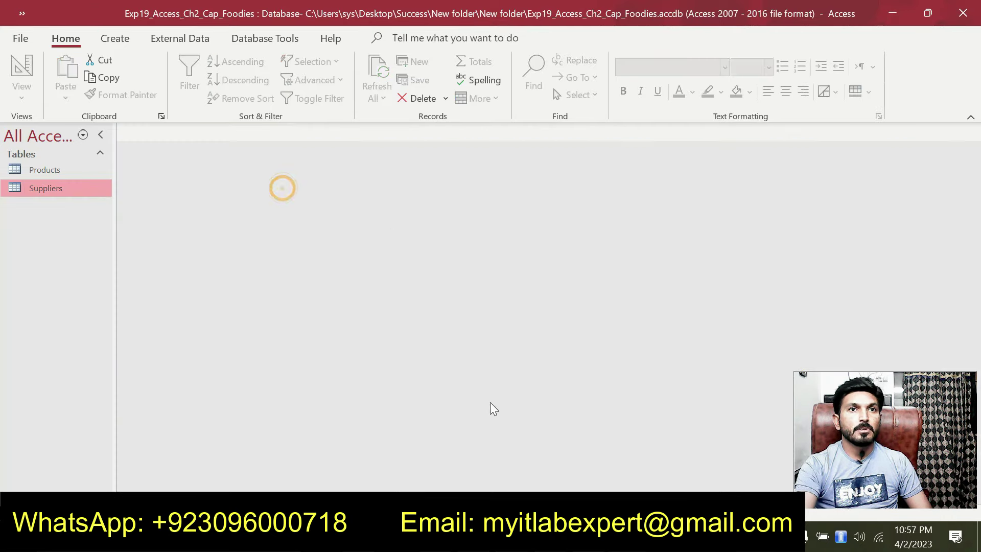
Switch to the Word instructions and remove the highlighting from the step 4 text
{"action": "key", "text": "alt+Tab"}
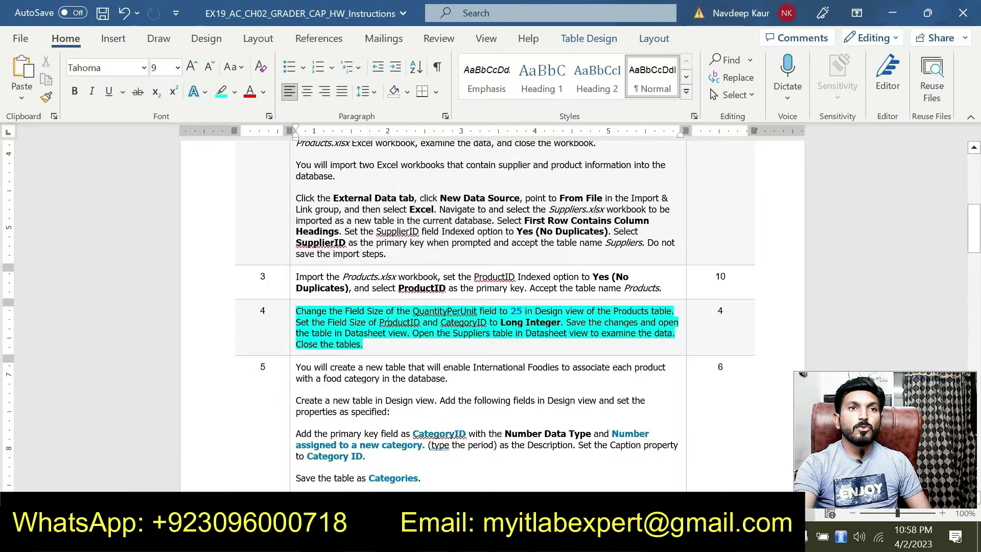
{"action": "left_click_drag", "start_coordinate": [336, 344], "coordinate": [296, 311]}
{"action": "left_click", "coordinate": [360, 290]}
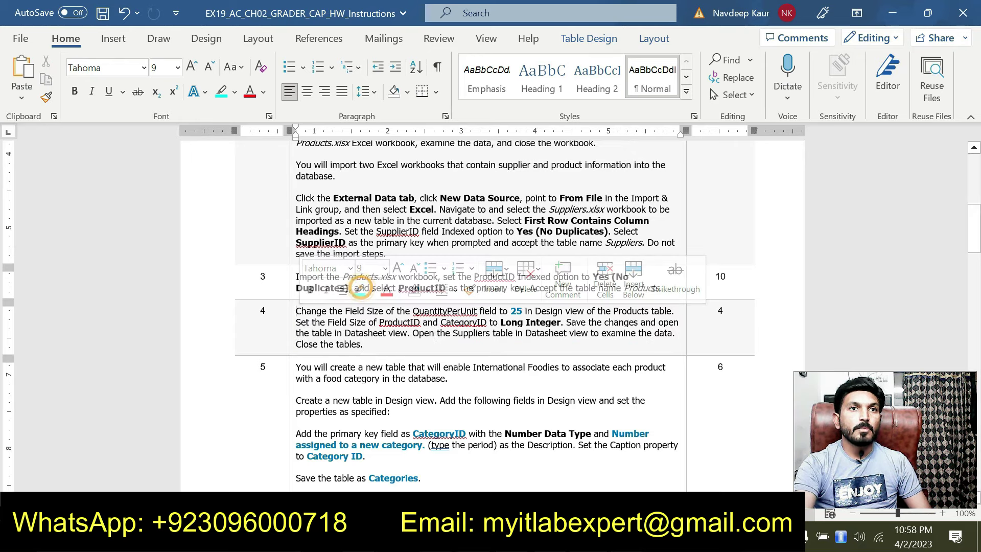
Highlight the step 5 paragraph about creating a new table in Design view in turquoise
{"action": "scroll", "coordinate": [358, 307], "scroll_direction": "down", "scroll_amount": 2}
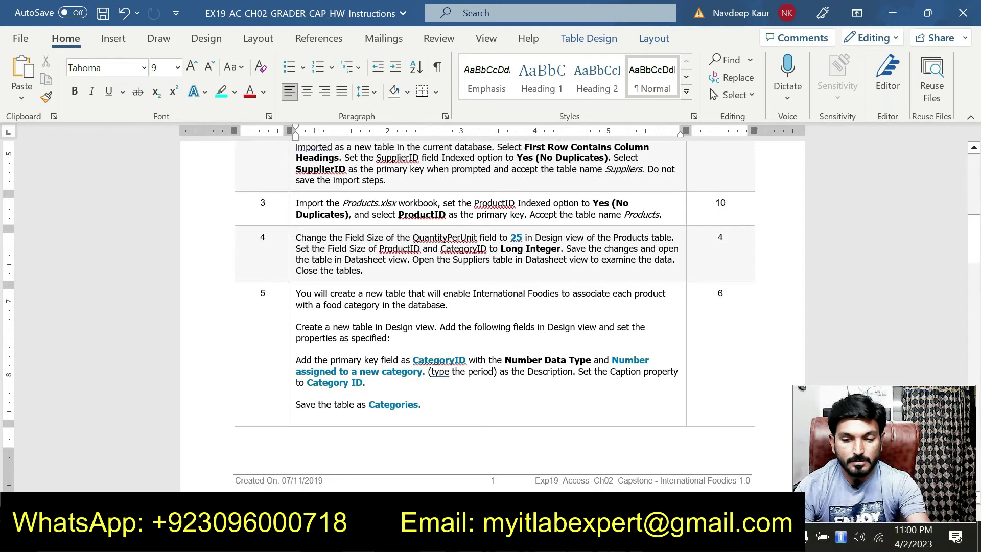
{"action": "left_click", "coordinate": [888, 77]}
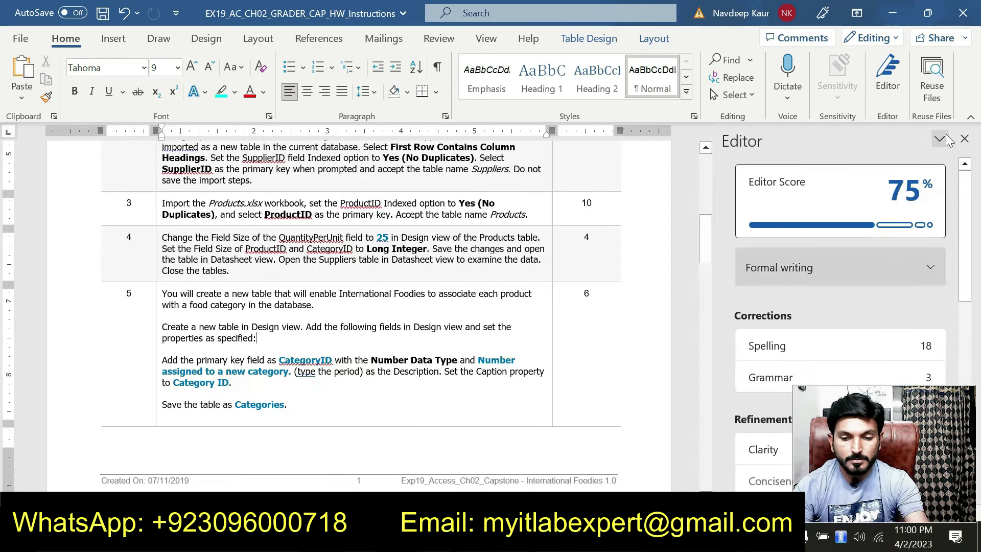
{"action": "left_click", "coordinate": [967, 138]}
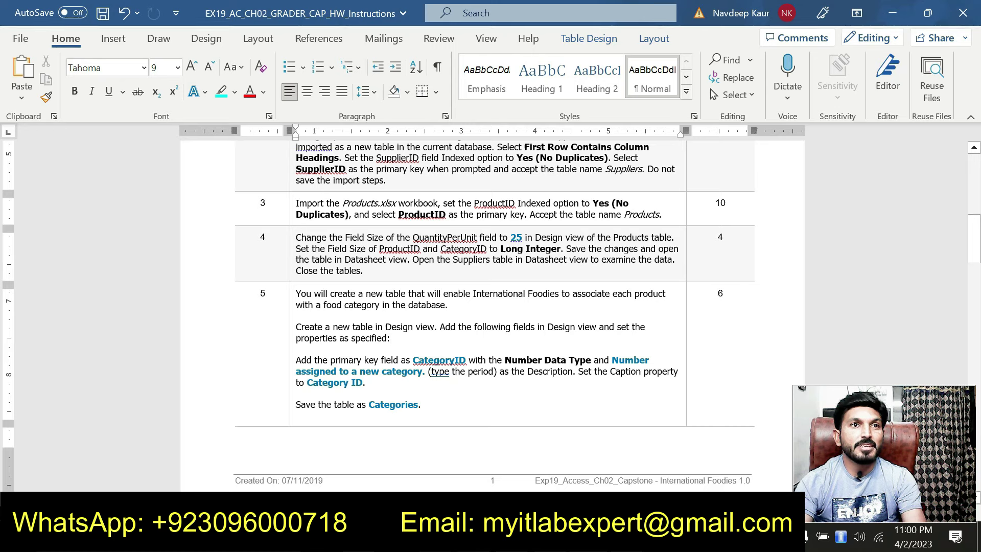
{"action": "triple_click", "coordinate": [307, 327]}
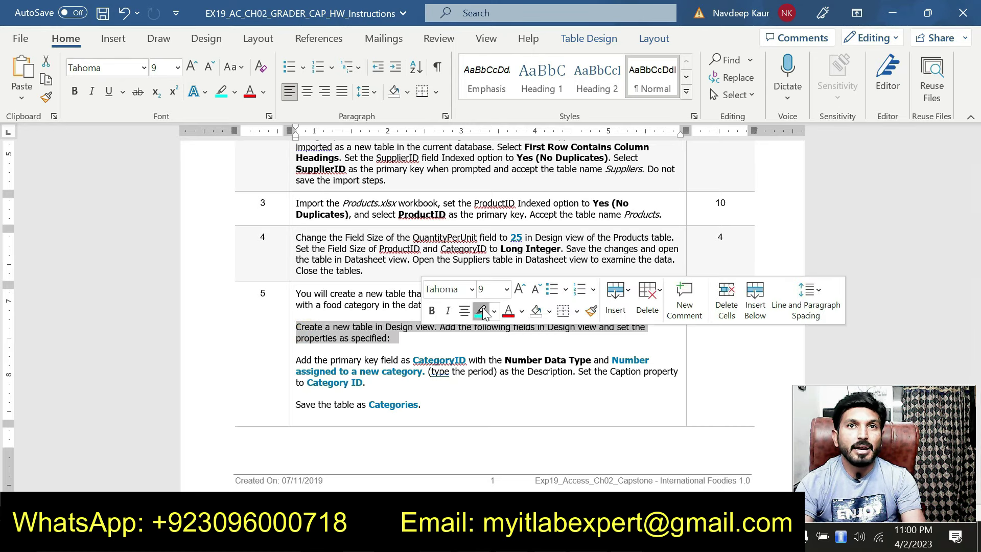
{"action": "left_click", "coordinate": [481, 310]}
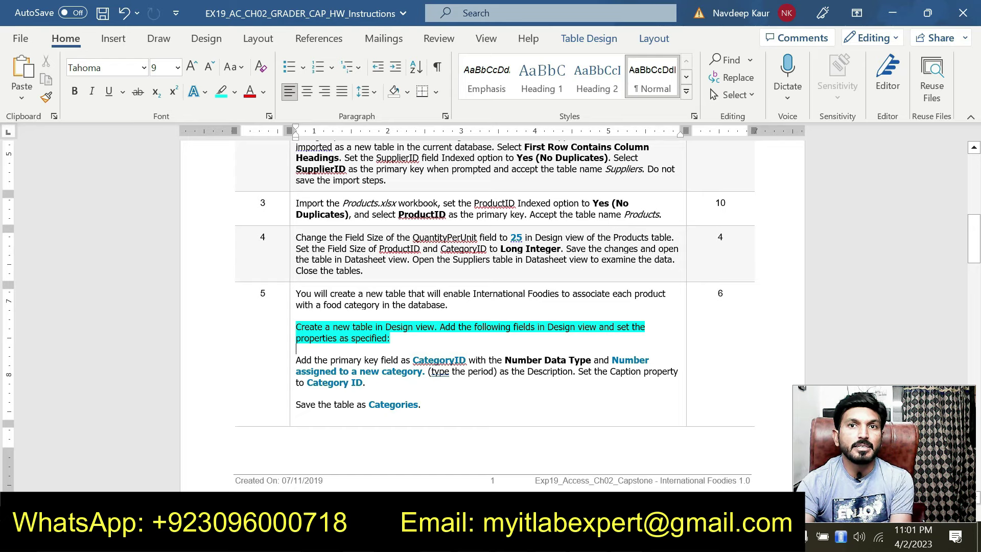
Review the CategoryID requirements in the step 5 instructions, switch to Access, and create a new table in Design view
{"action": "left_click_drag", "start_coordinate": [568, 360], "coordinate": [413, 360]}
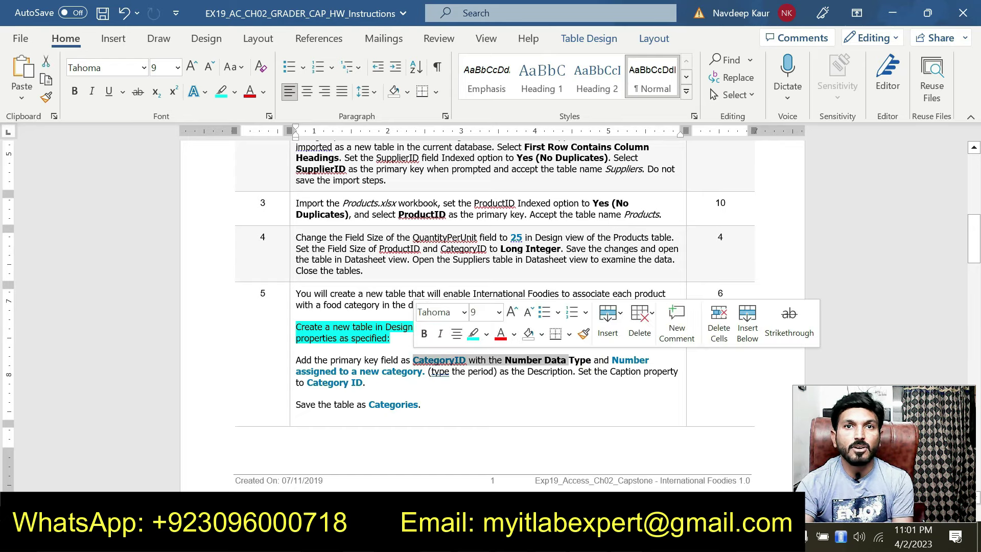
{"action": "left_click", "coordinate": [503, 371]}
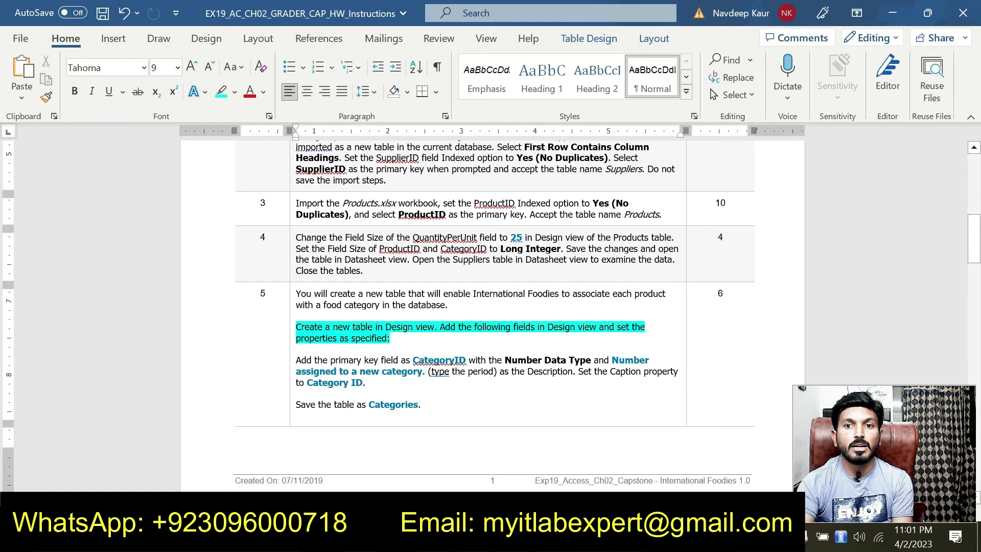
{"action": "key", "text": "alt+Tab"}
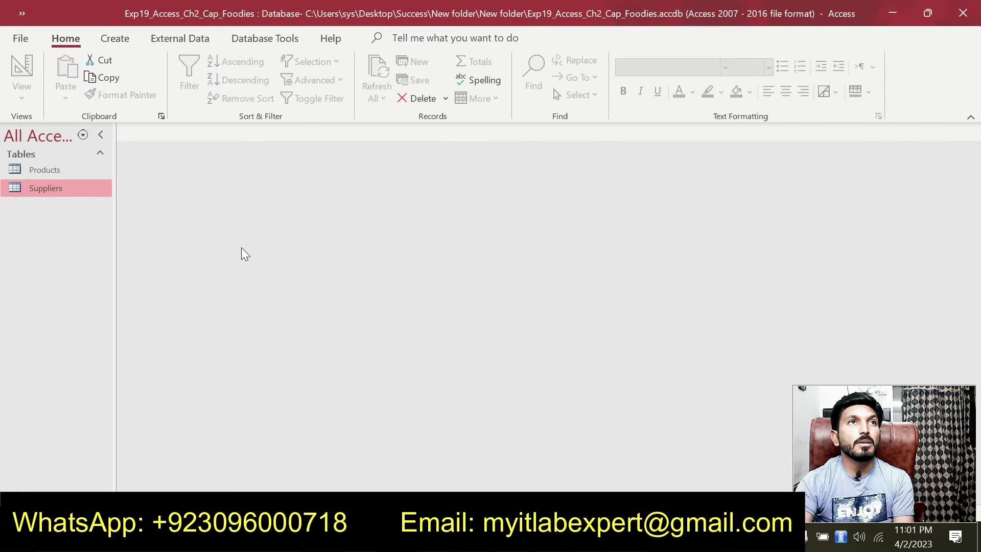
{"action": "left_click", "coordinate": [130, 42]}
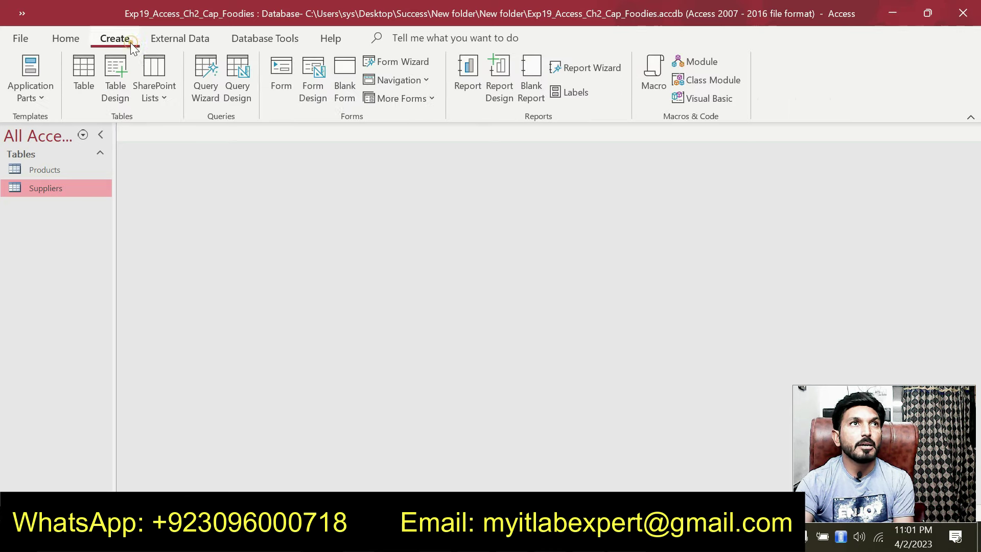
{"action": "left_click", "coordinate": [115, 90]}
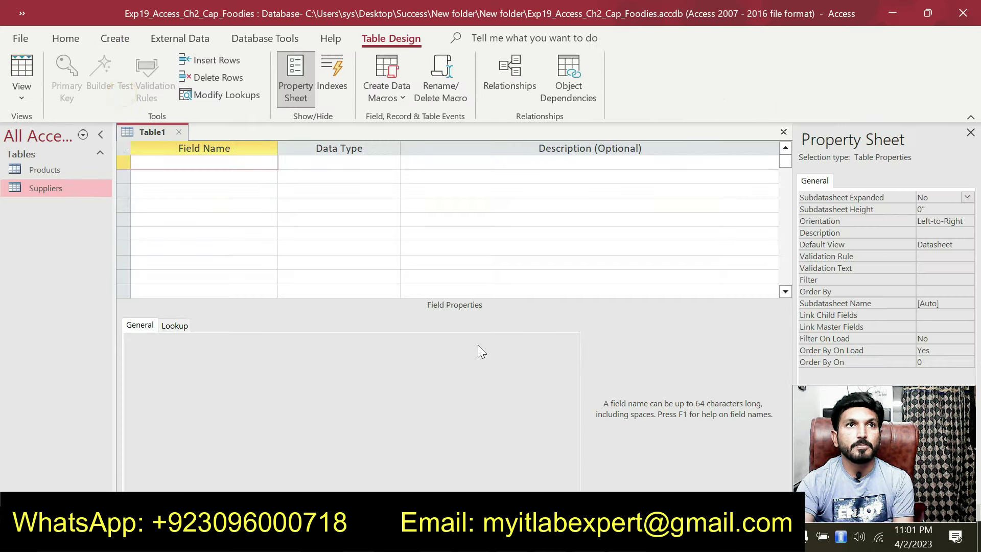
Check the field name in the Word instructions and add a CategoryID field with the Number data type to the new table
{"action": "key", "text": "alt+Tab"}
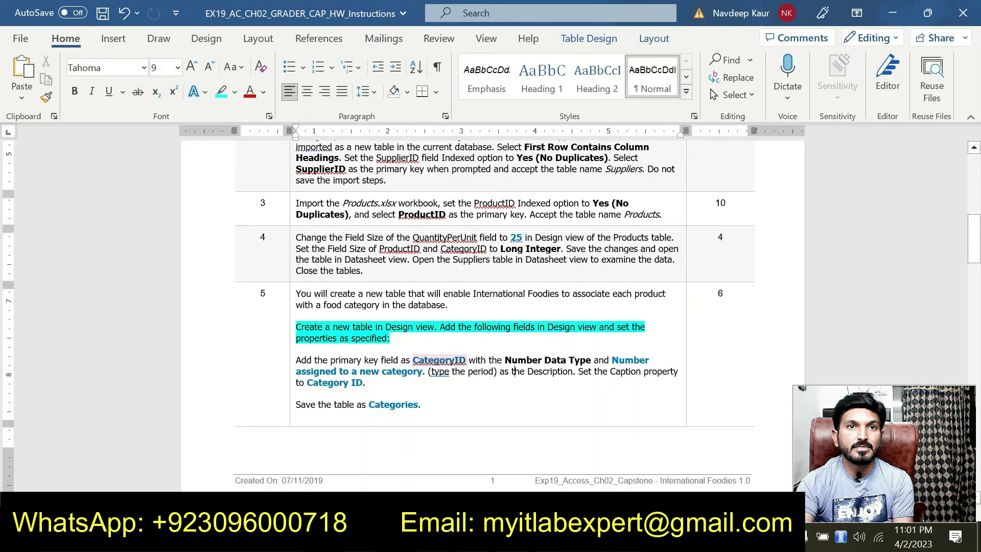
{"action": "key", "text": "alt+Tab"}
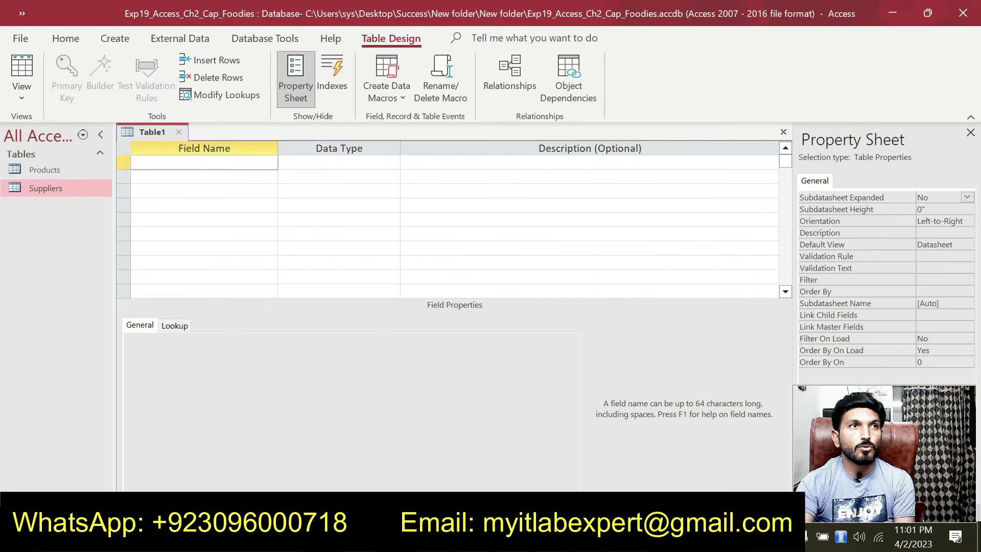
{"action": "type", "text": "C"}
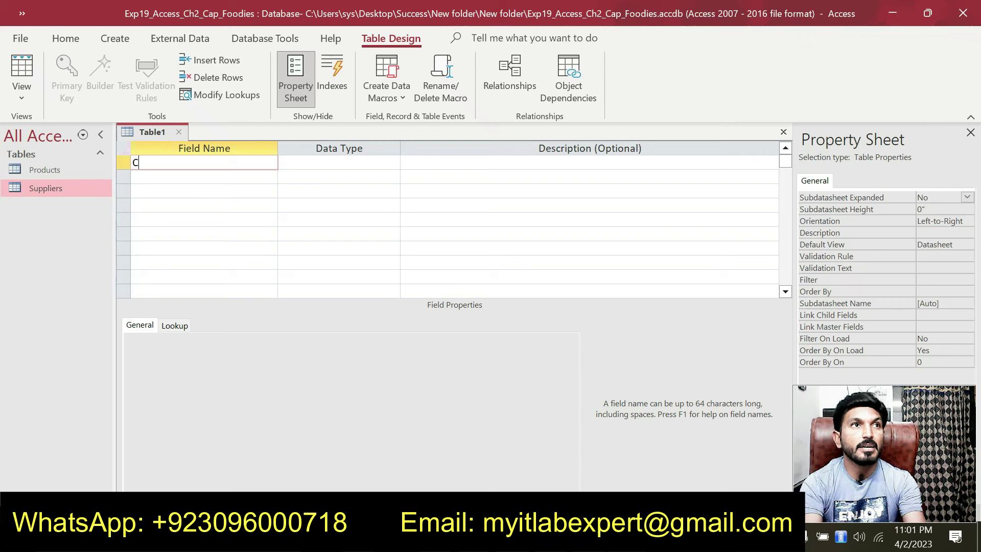
{"action": "type", "text": "ateg"}
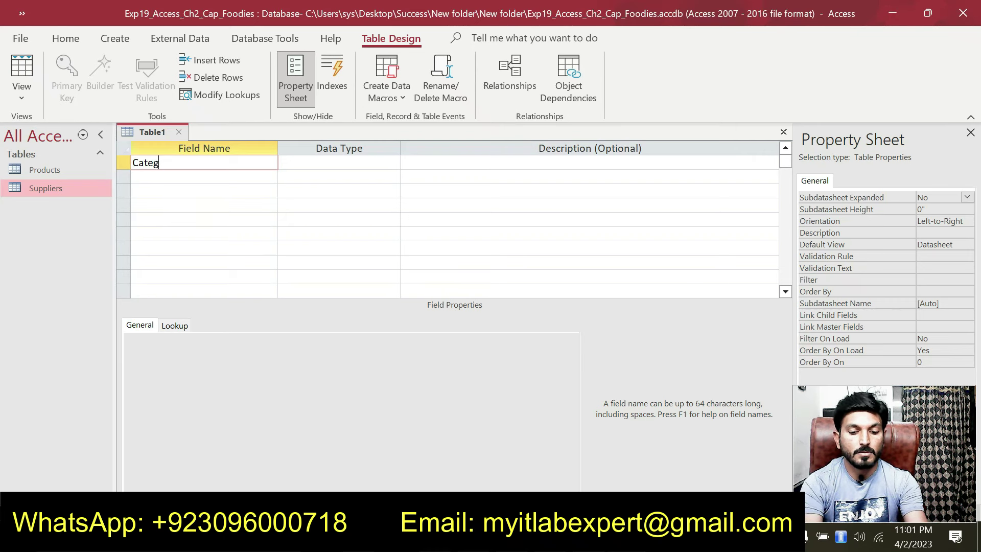
{"action": "type", "text": "oryID"}
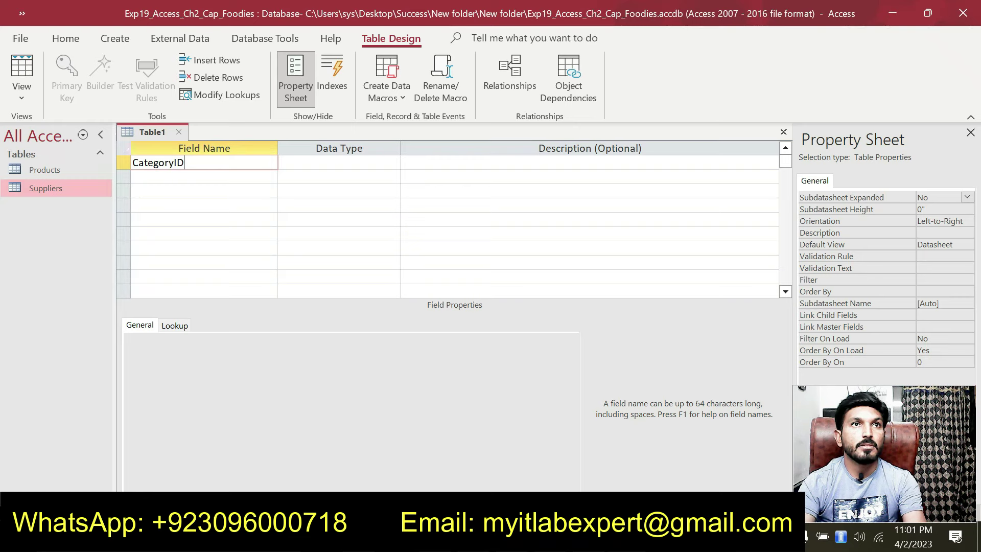
{"action": "left_click", "coordinate": [392, 162]}
{"action": "left_click", "coordinate": [327, 202]}
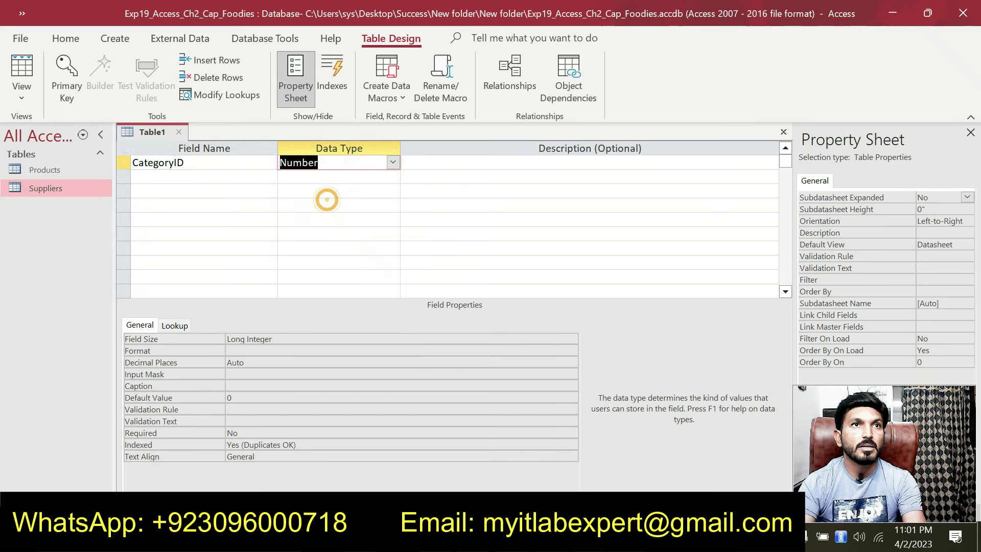
Copy "Number assigned to a new category." from the Word instructions into the CategoryID field's description in Access
{"action": "key", "text": "alt+Tab"}
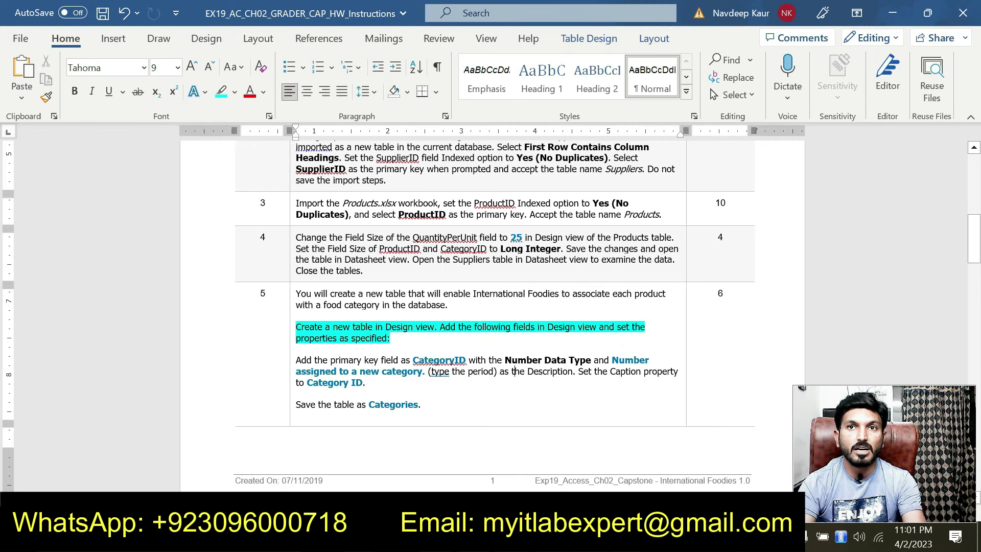
{"action": "left_click_drag", "start_coordinate": [612, 360], "coordinate": [429, 372]}
{"action": "key", "text": "ctrl+c"}
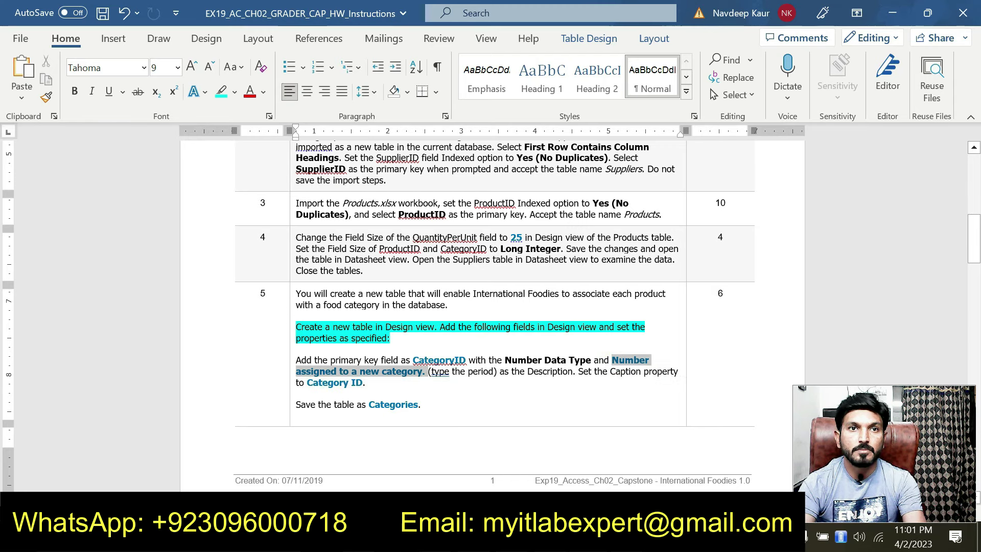
{"action": "key", "text": "ctrl+b"}
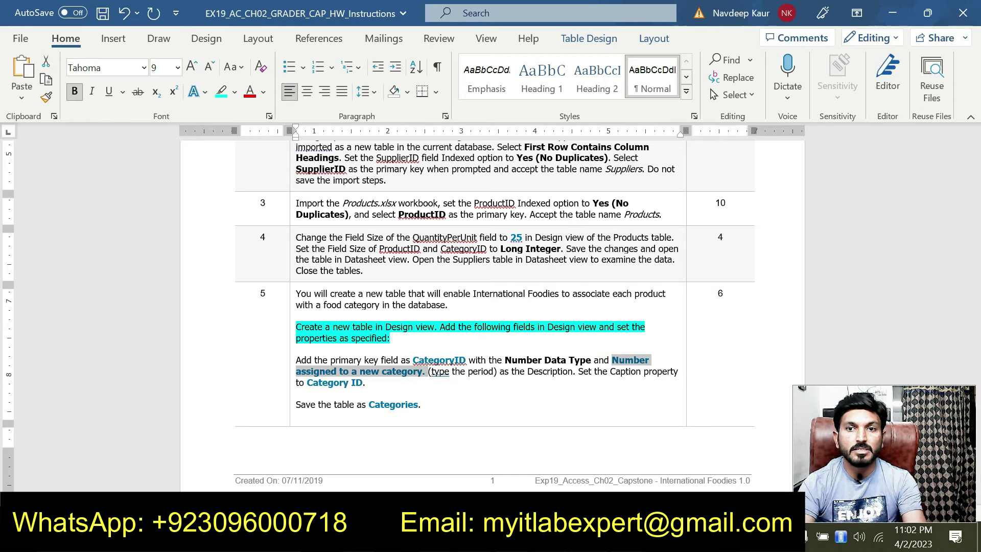
{"action": "key", "text": "alt+Tab"}
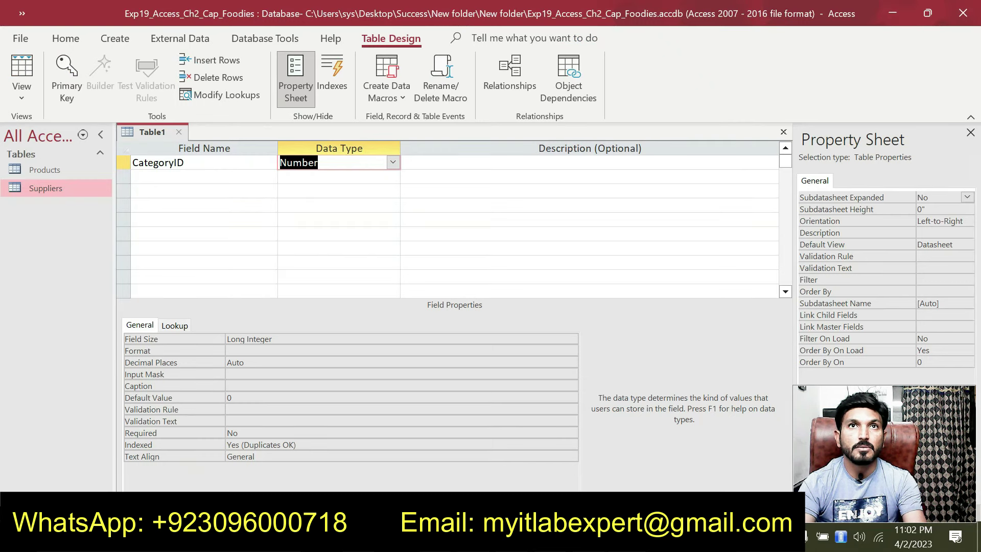
{"action": "key", "text": "Tab"}
{"action": "key", "text": "ctrl+v"}
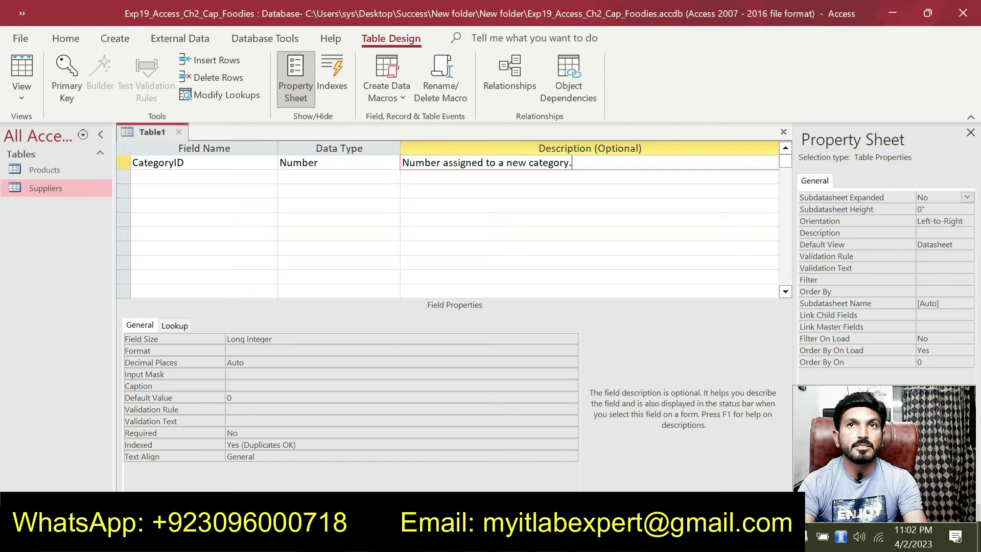
Check the caption in the Word instructions, set CategoryID's Caption property to Category ID, and make the field the primary key
{"action": "key", "text": "alt+Tab"}
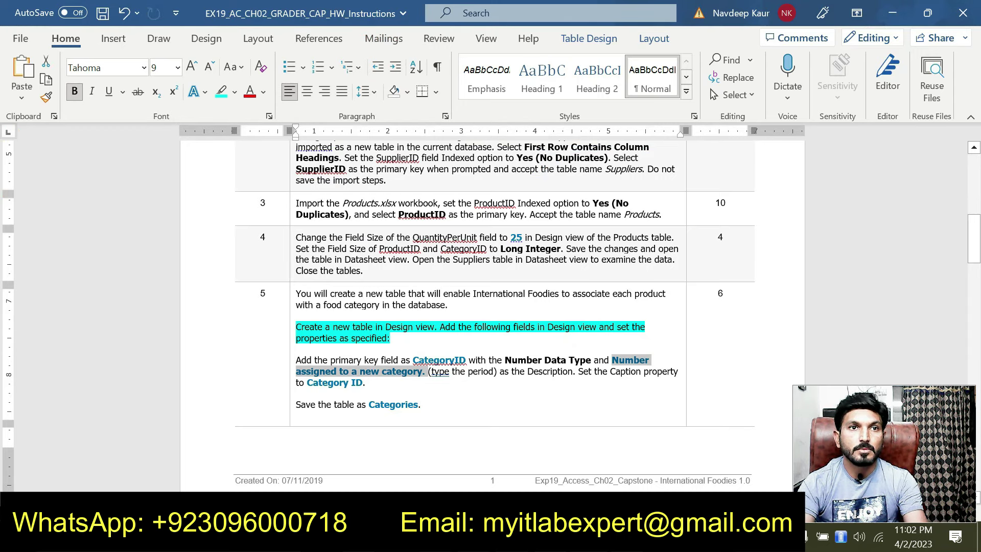
{"action": "left_click_drag", "start_coordinate": [307, 383], "coordinate": [365, 383]}
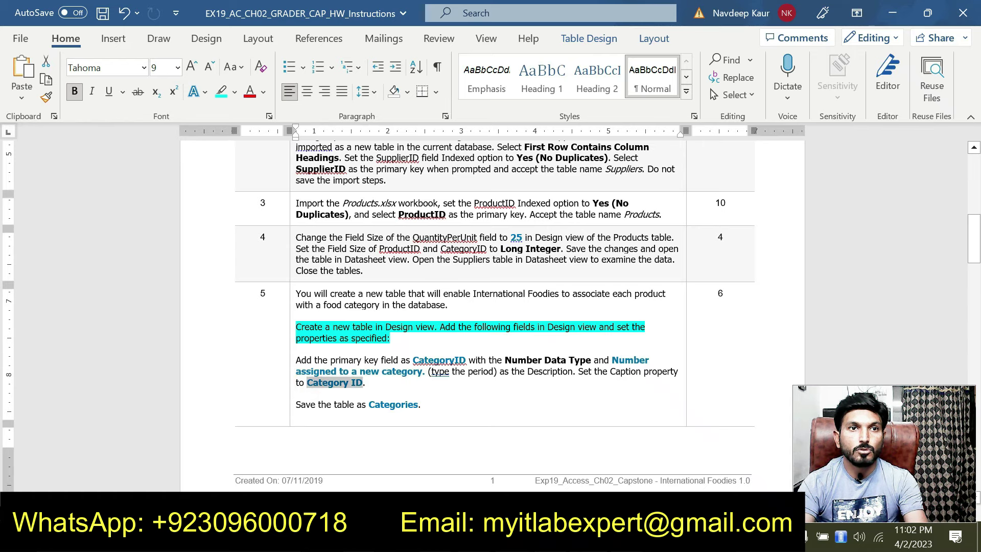
{"action": "key", "text": "alt+Tab"}
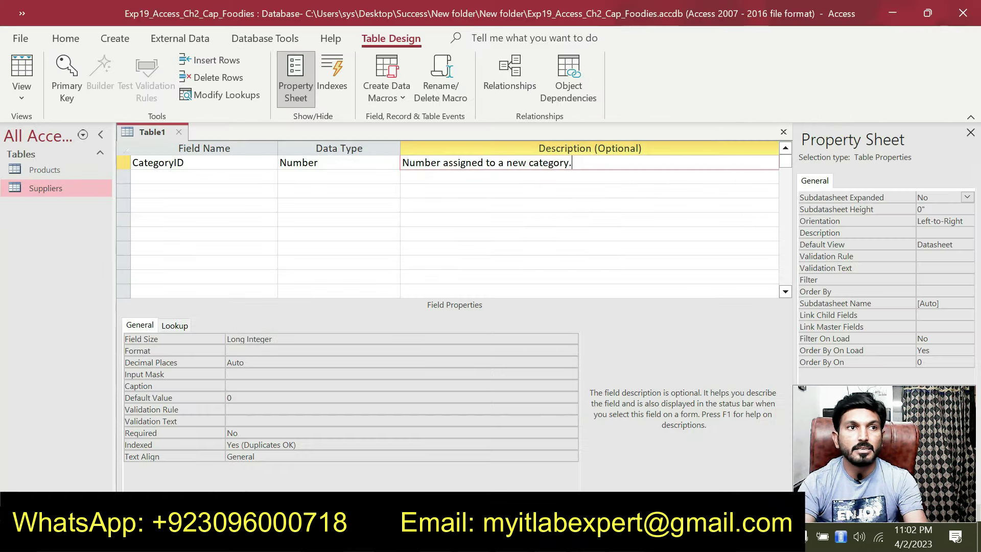
{"action": "left_click", "coordinate": [252, 386]}
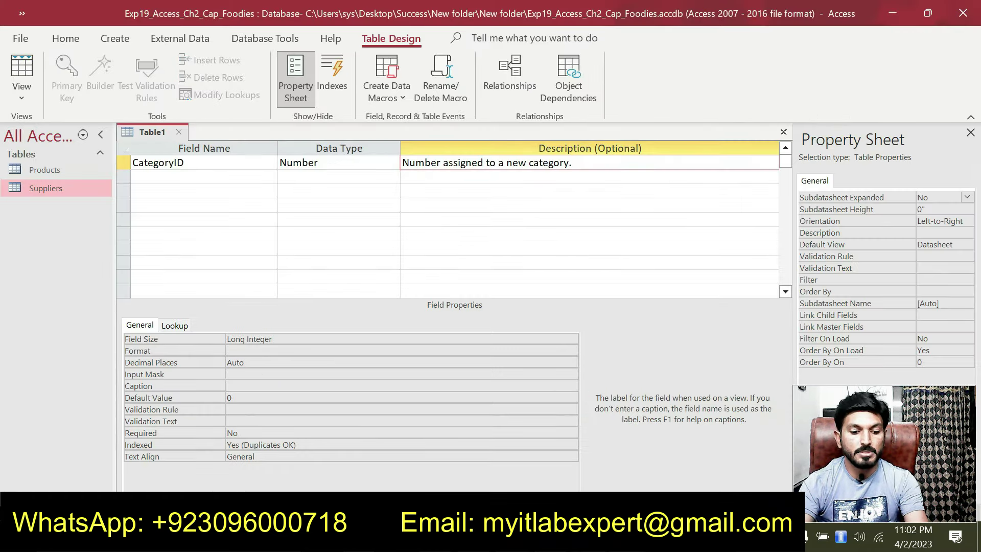
{"action": "type", "text": "c"}
{"action": "key", "text": "BackSpace"}
{"action": "type", "text": "Category ID"}
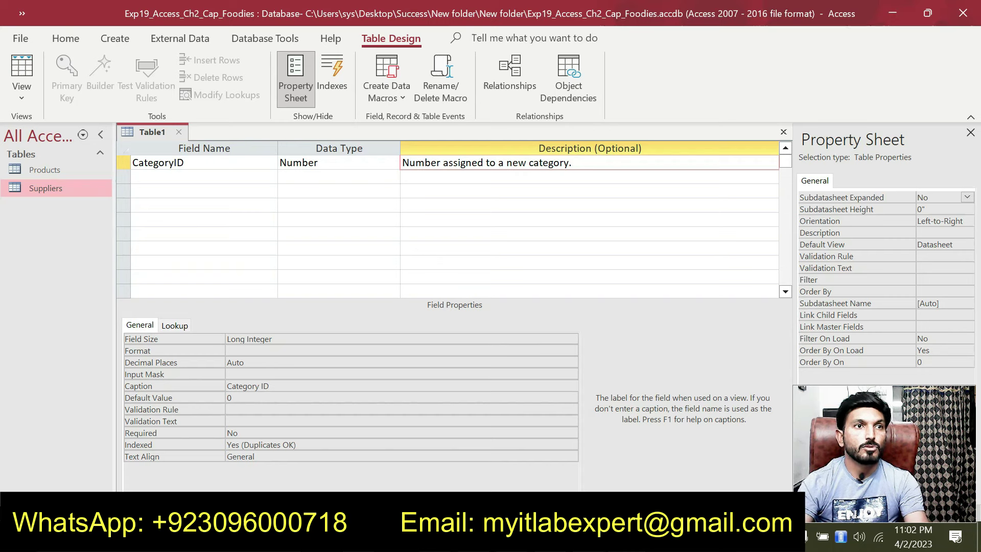
{"action": "left_click", "coordinate": [125, 163]}
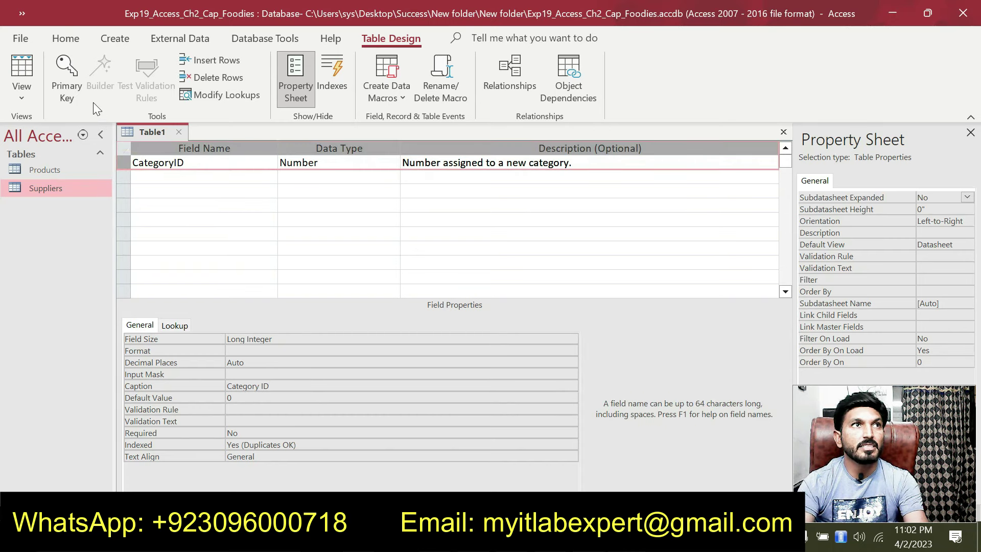
{"action": "left_click", "coordinate": [77, 84]}
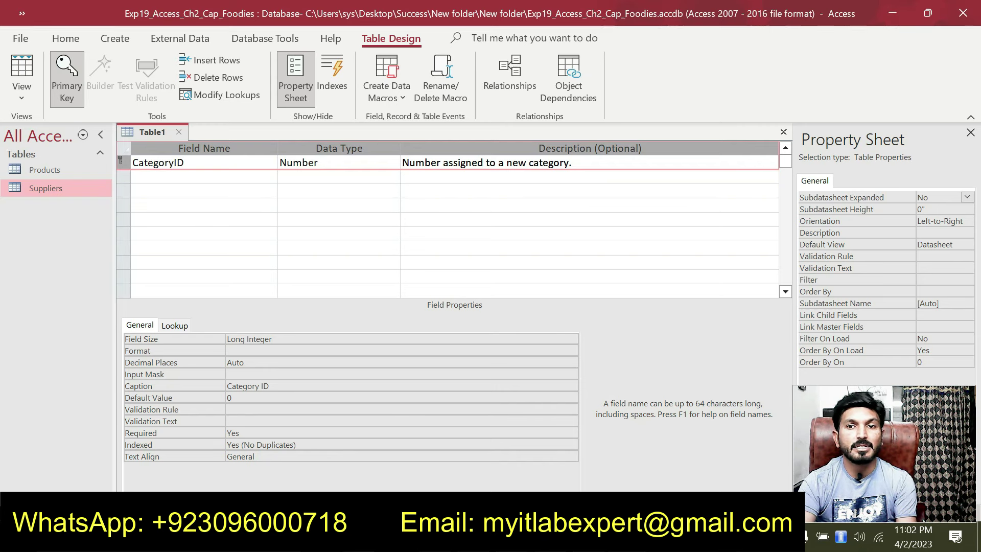
Check the table name in the Word instructions and save the new table as Categories
{"action": "key", "text": "alt+Tab"}
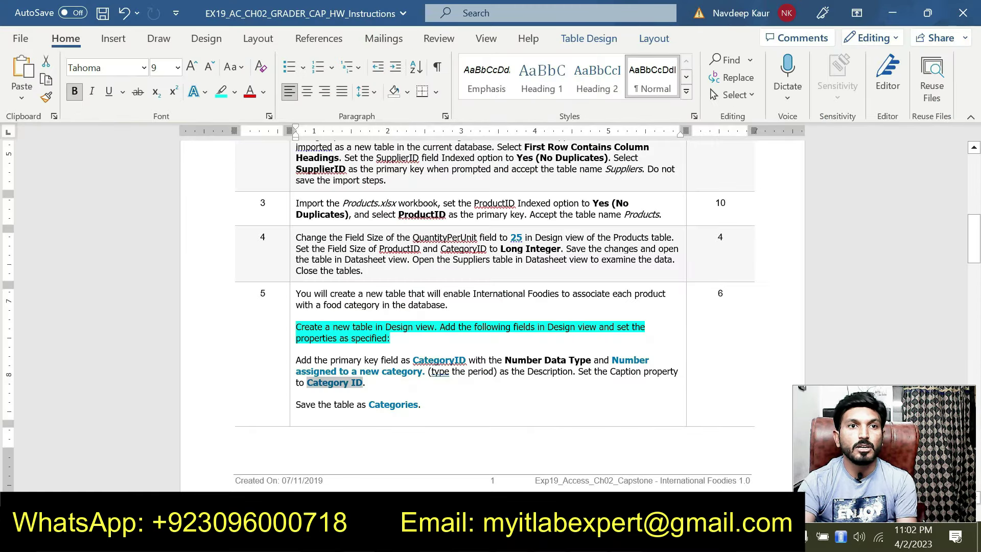
{"action": "key", "text": "alt+Tab"}
{"action": "right_click", "coordinate": [159, 131]}
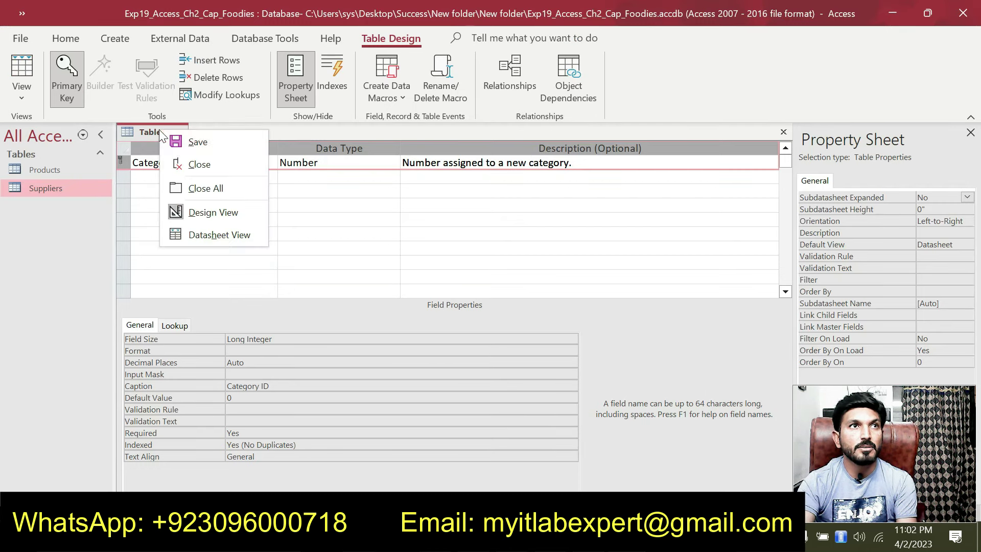
{"action": "left_click", "coordinate": [197, 143]}
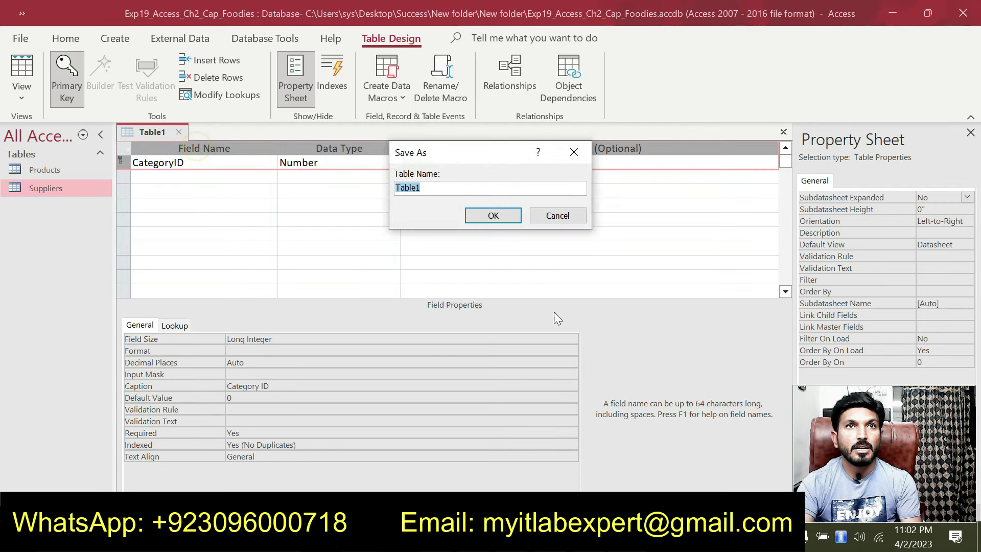
{"action": "type", "text": "Ca"}
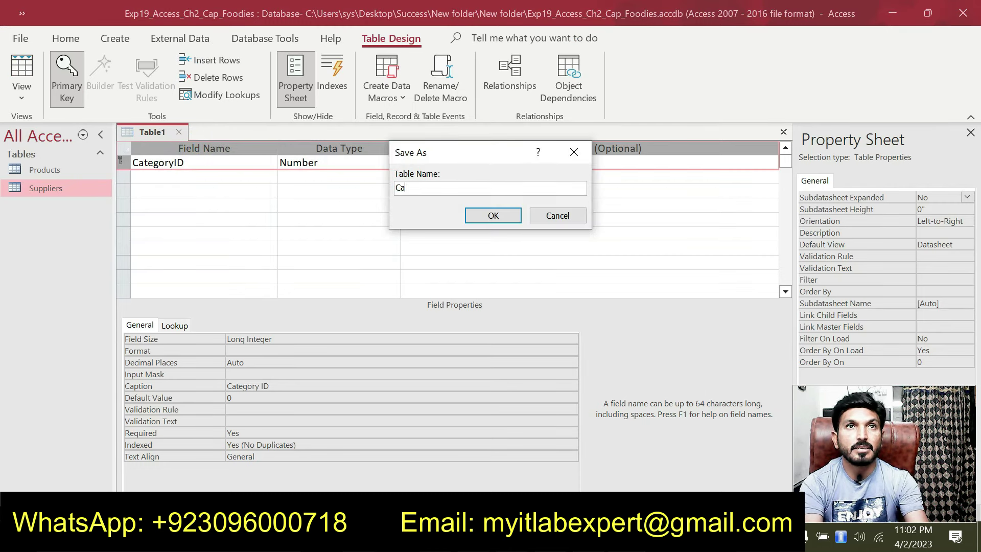
{"action": "type", "text": "tegories"}
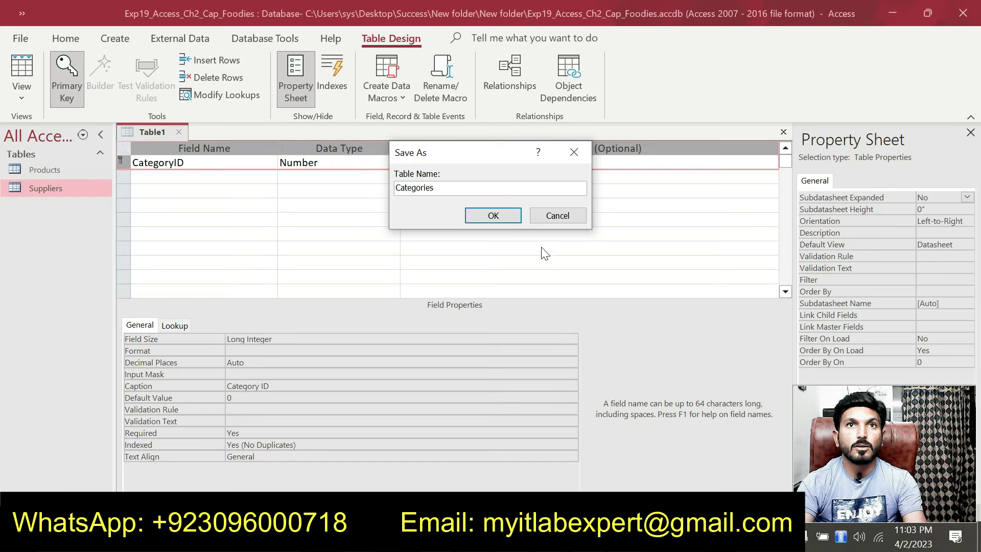
{"action": "left_click", "coordinate": [518, 220]}
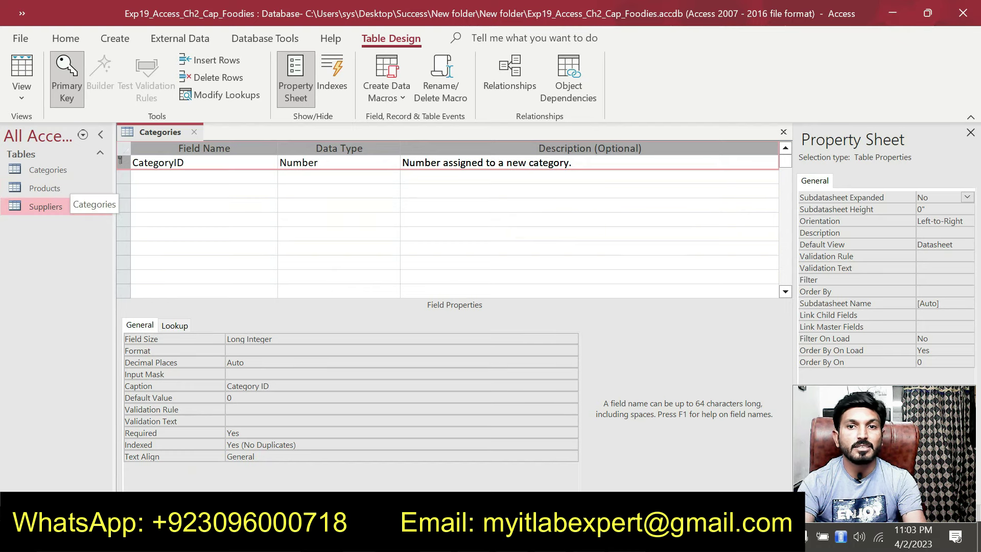
Switch to the Word instructions and remove the highlighting from the step 5 paragraph about creating a new table
{"action": "key", "text": "alt+Tab"}
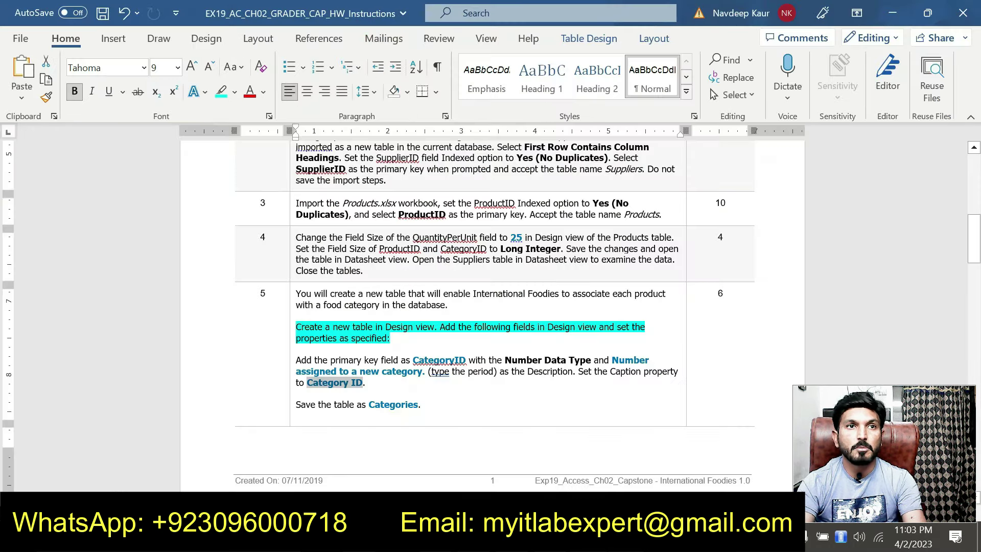
{"action": "triple_click", "coordinate": [399, 339]}
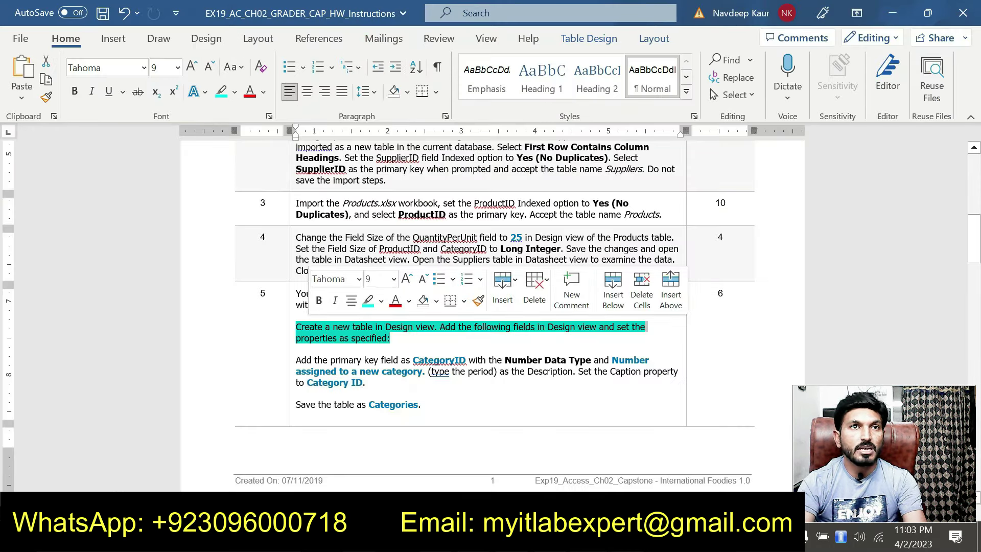
{"action": "right_click", "coordinate": [389, 333]}
{"action": "left_click", "coordinate": [368, 302]}
Highlight the step 6 paragraph about adding the CategoryName field in turquoise
{"action": "scroll", "coordinate": [370, 308], "scroll_direction": "down", "scroll_amount": 10}
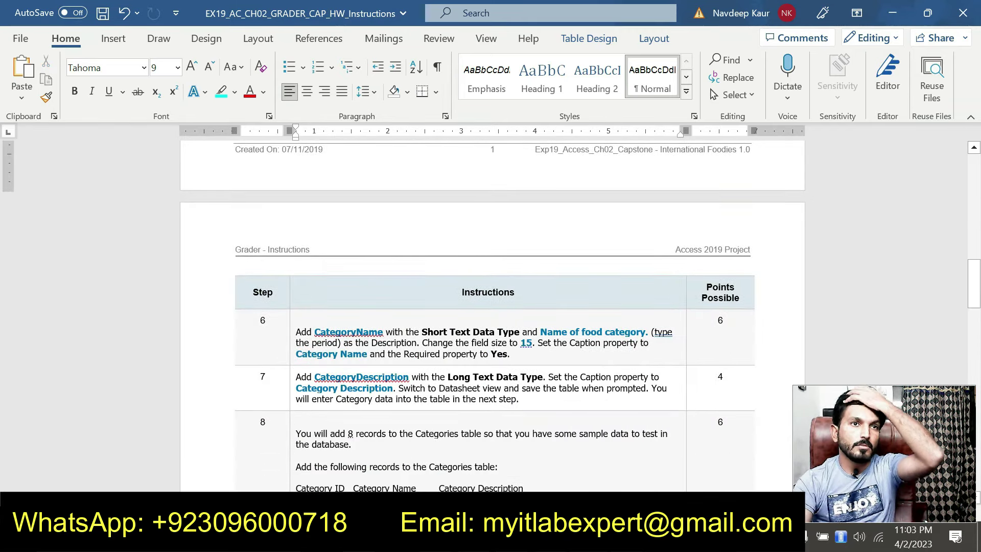
{"action": "left_click_drag", "start_coordinate": [492, 353], "coordinate": [300, 322]}
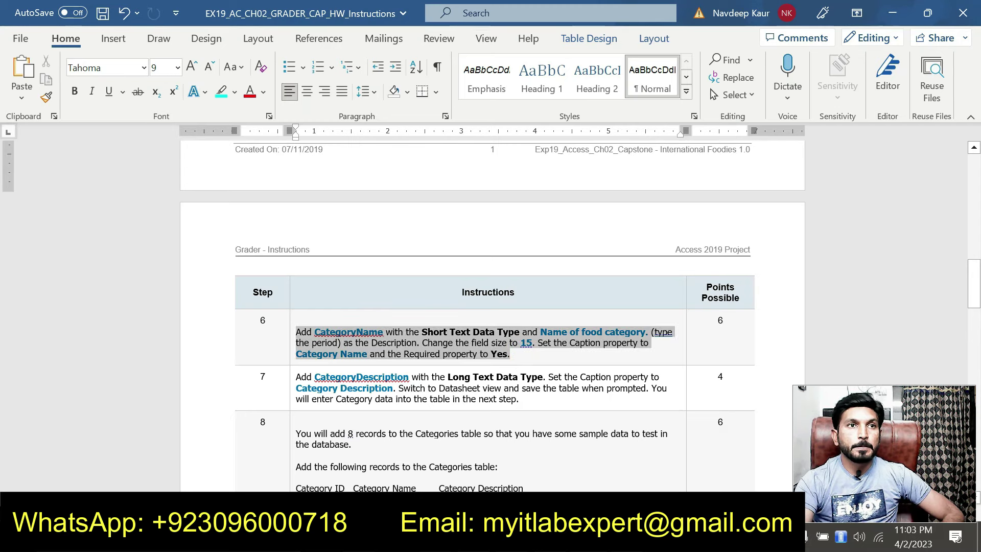
{"action": "left_click", "coordinate": [360, 309]}
{"action": "left_click", "coordinate": [369, 342]}
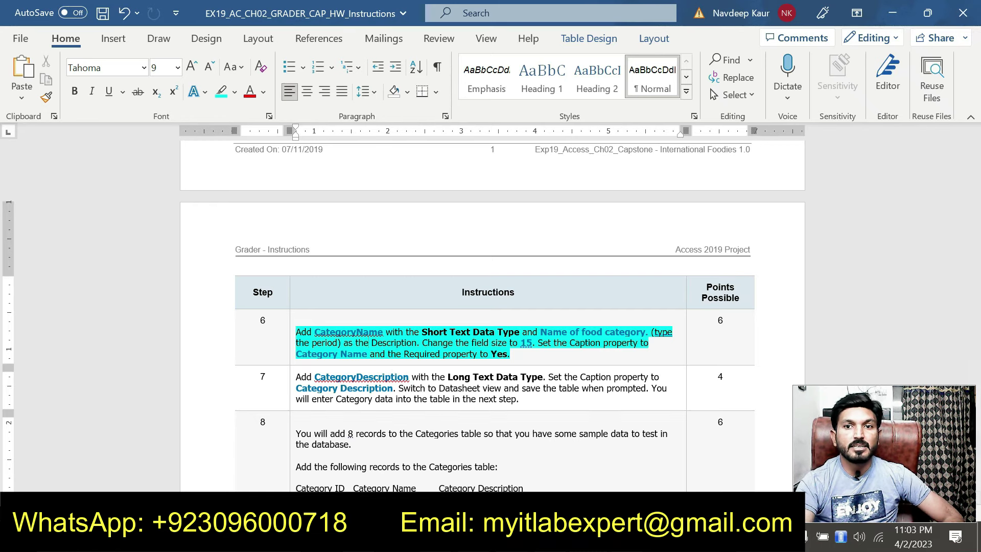
Switch to Access, add a CategoryName field to the Categories table, and check its Short Text data type against the Word instructions
{"action": "key", "text": "alt+Tab"}
{"action": "left_click", "coordinate": [163, 176]}
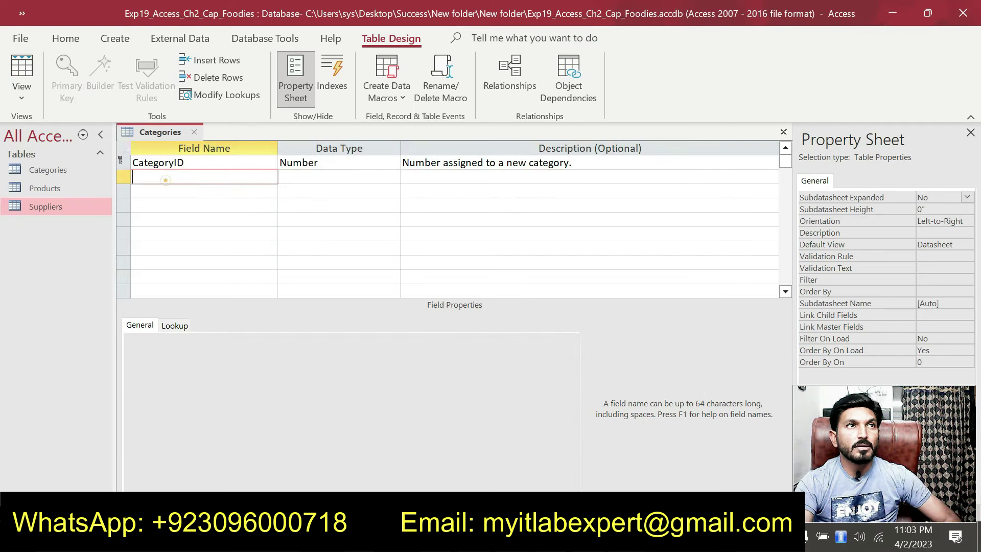
{"action": "type", "text": "Ca"}
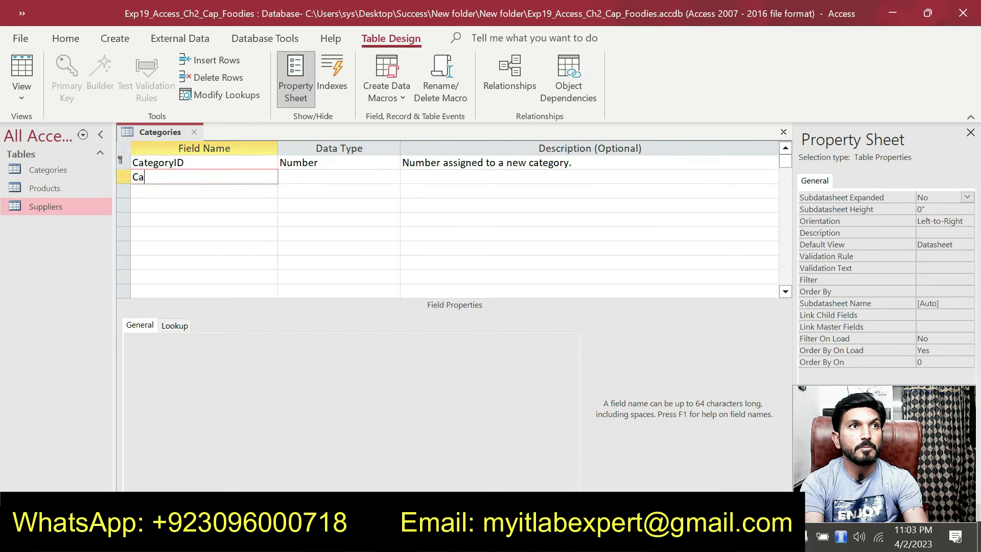
{"action": "type", "text": "tegoryName"}
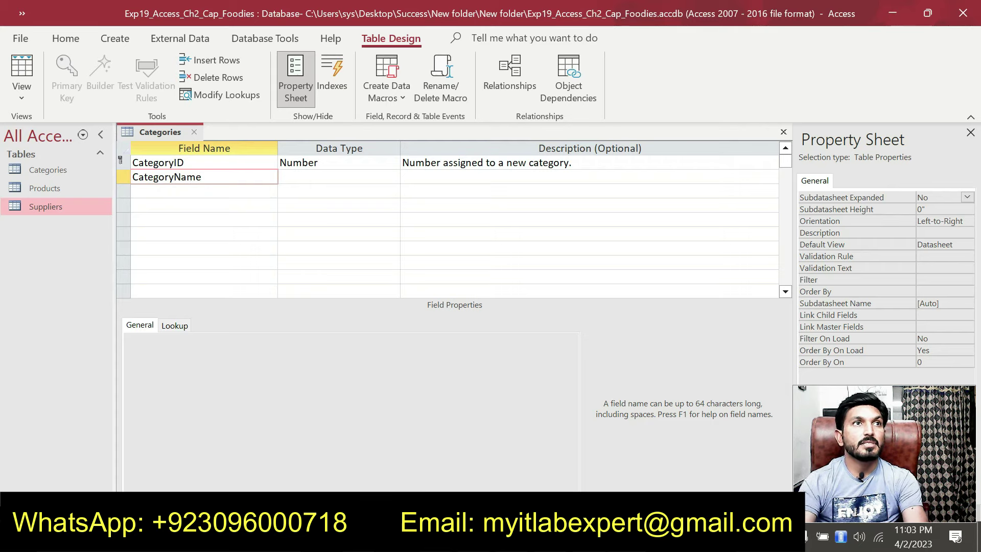
{"action": "key", "text": "Tab"}
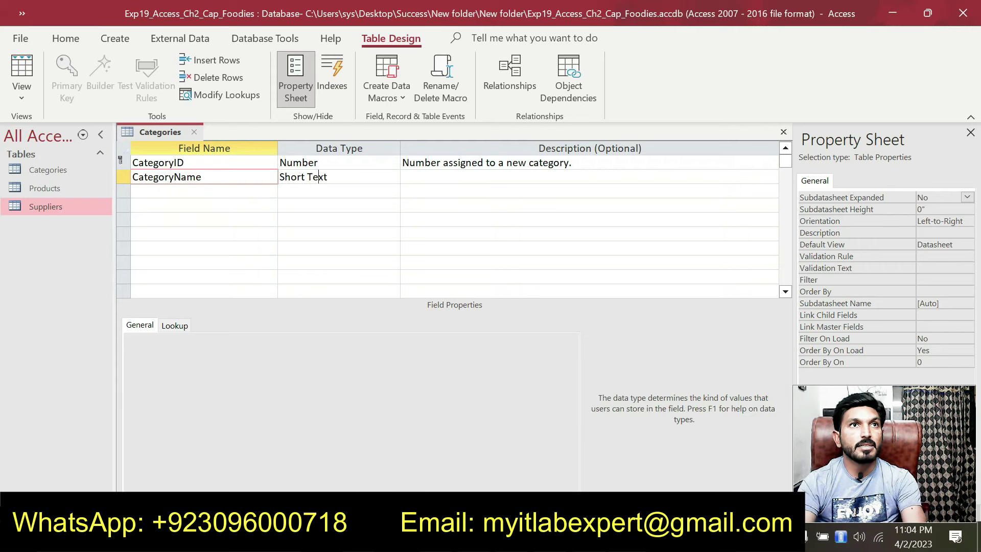
{"action": "key", "text": "alt+Tab"}
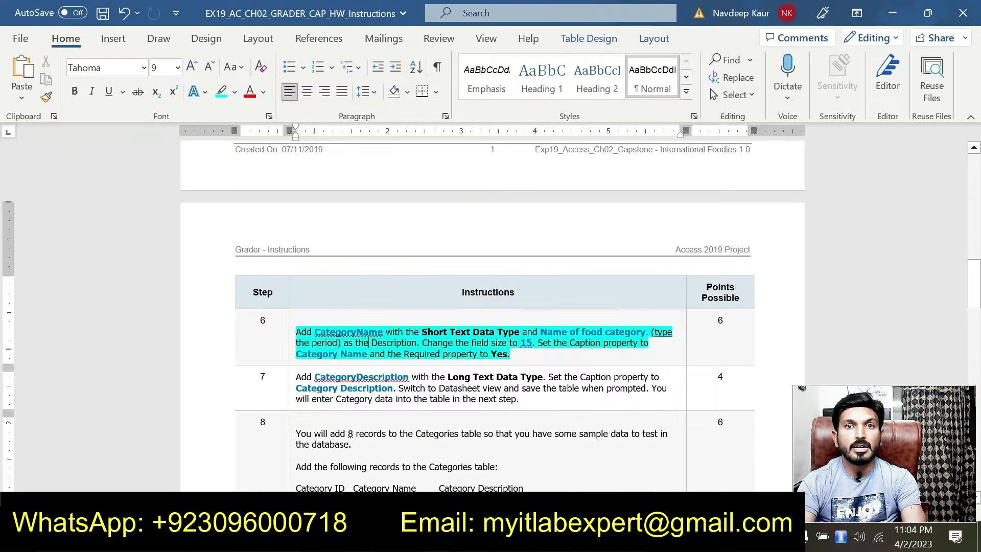
{"action": "key", "text": "alt+Tab"}
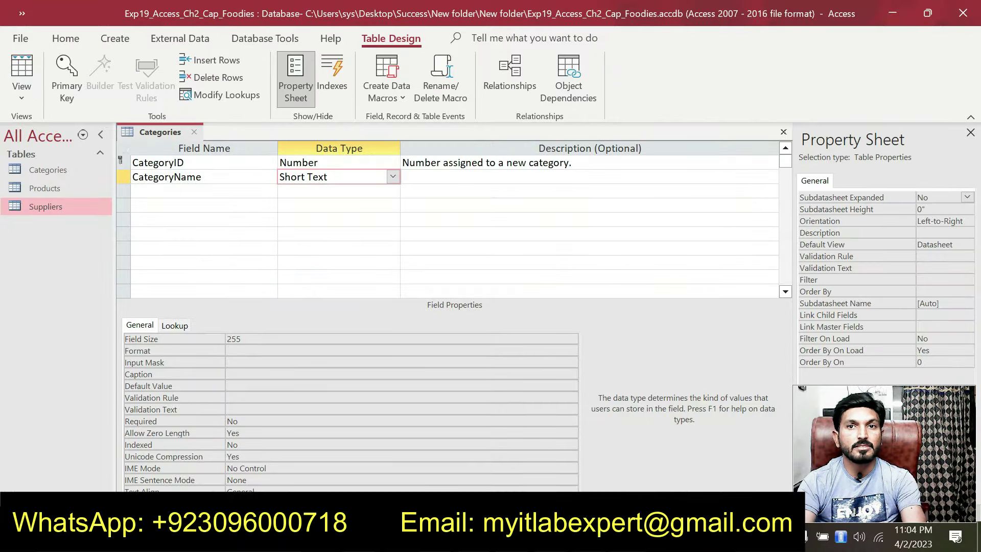
Copy "Name of food category." from the Word instructions into CategoryName's description in Access
{"action": "key", "text": "alt+Tab"}
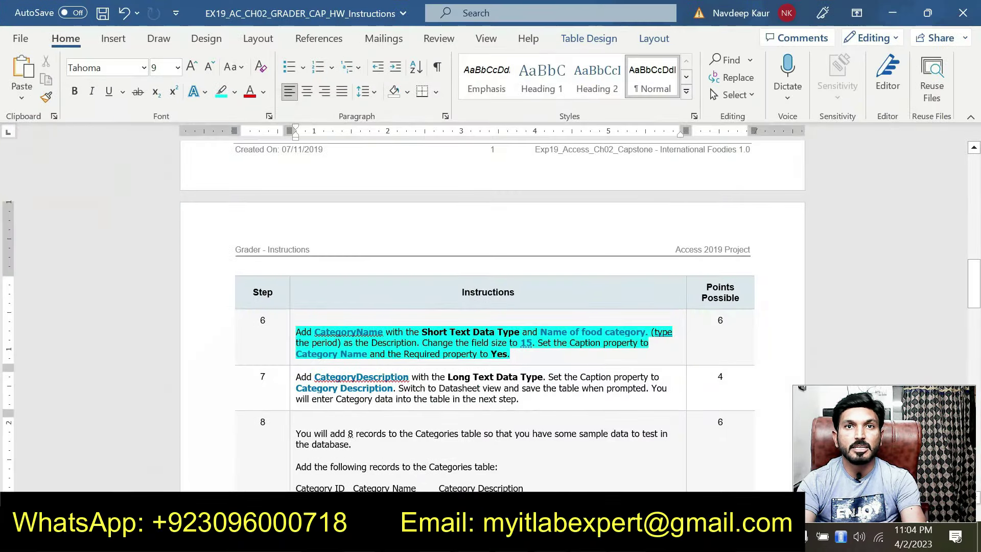
{"action": "left_click_drag", "start_coordinate": [541, 332], "coordinate": [650, 333]}
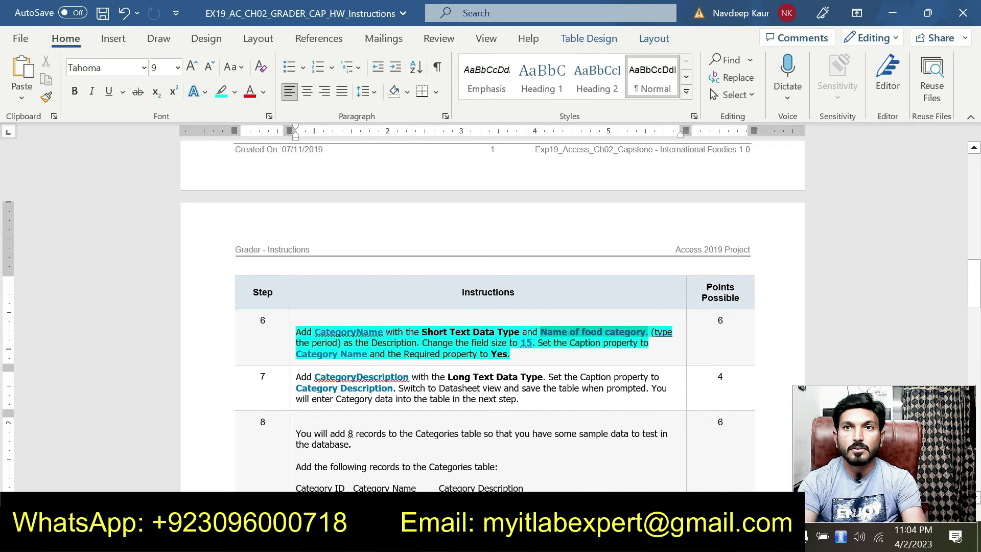
{"action": "key", "text": "ctrl+c"}
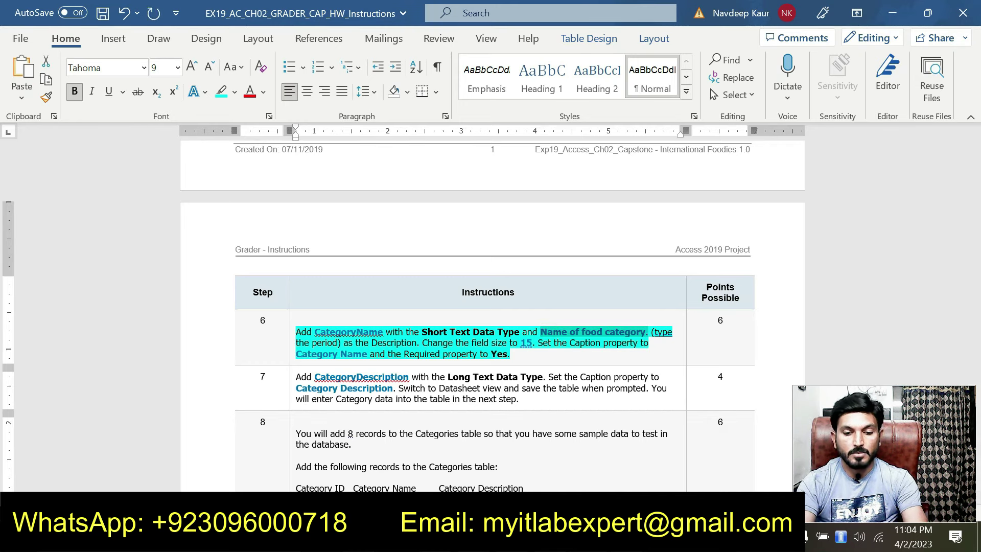
{"action": "key", "text": "alt+Tab"}
{"action": "key", "text": "Tab"}
{"action": "key", "text": "ctrl+v"}
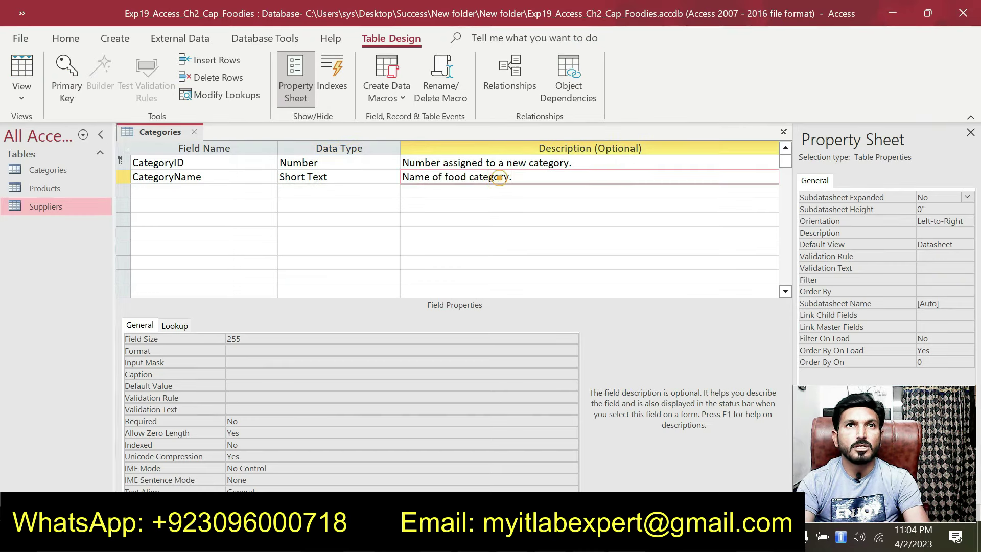
Check the field size in the Word instructions and set CategoryName's Field Size property to 15
{"action": "key", "text": "alt+Tab"}
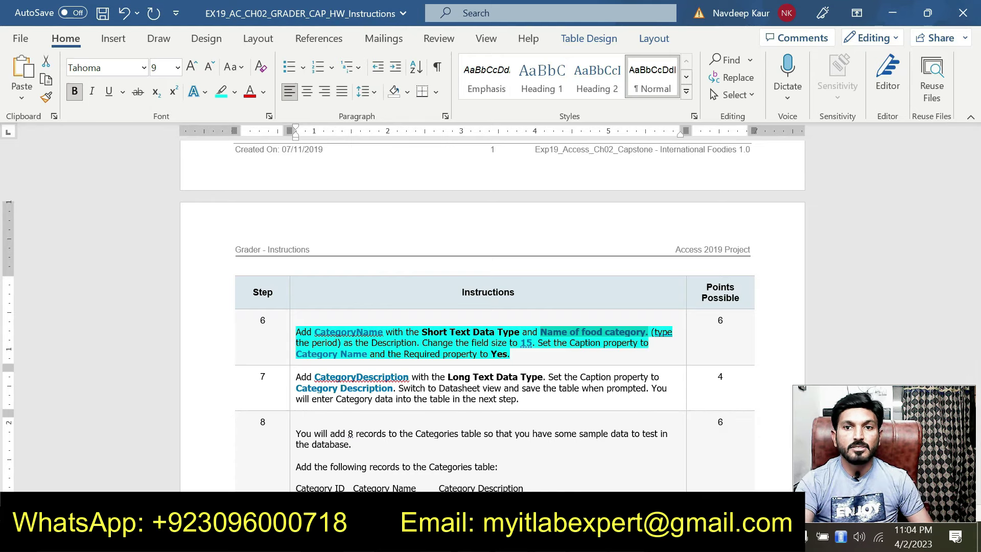
{"action": "key", "text": "alt+Tab"}
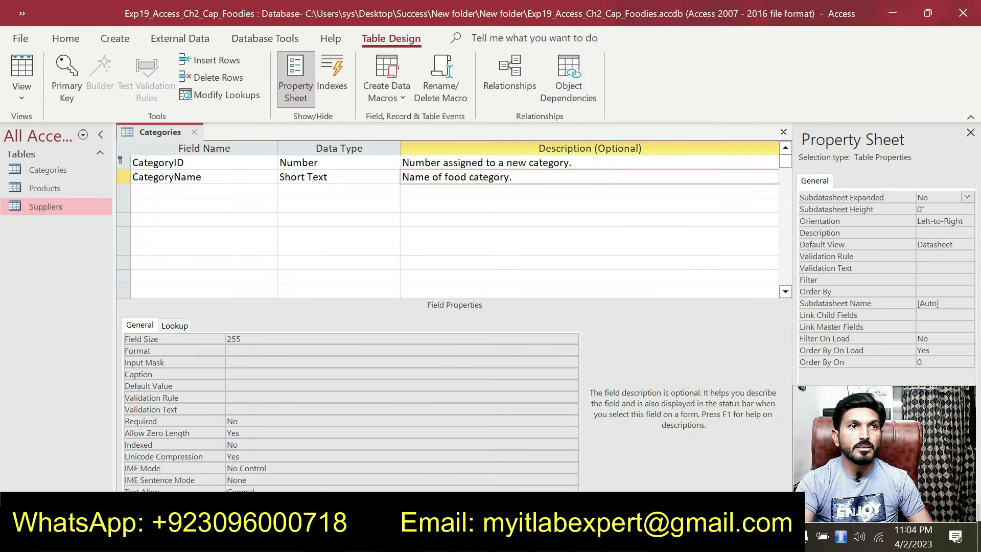
{"action": "double_click", "coordinate": [235, 340]}
{"action": "type", "text": "15"}
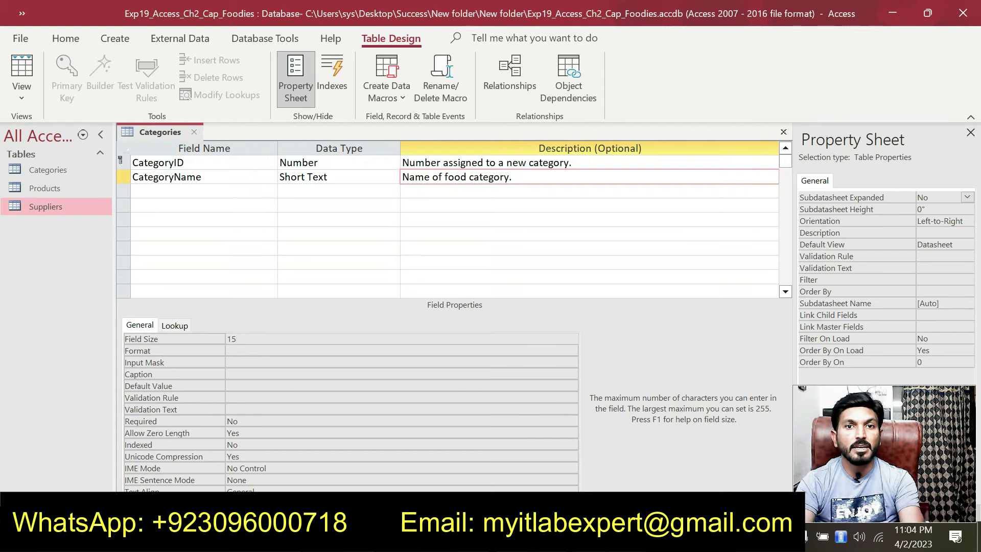
Check the caption in the Word instructions and set CategoryName's Caption property to Category Name
{"action": "key", "text": "alt+Tab"}
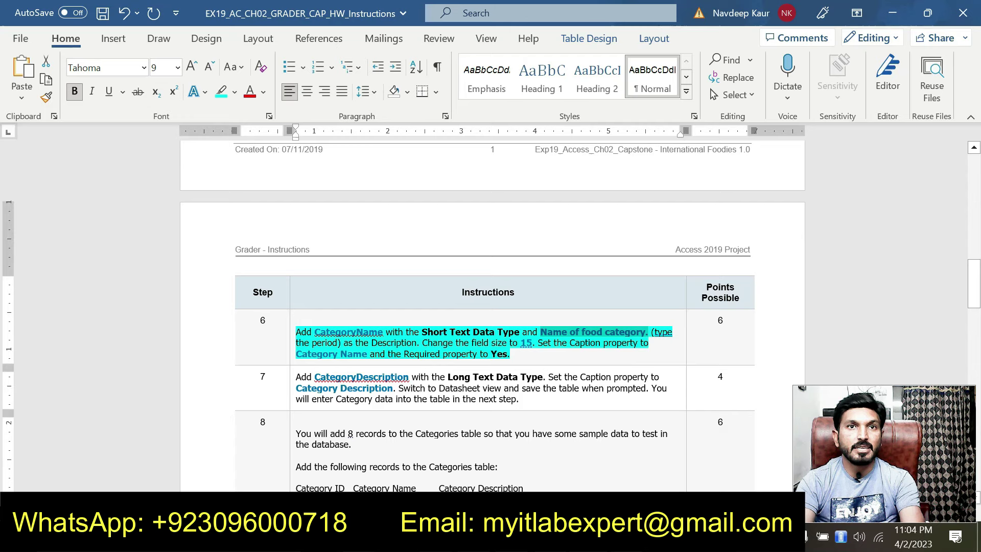
{"action": "key", "text": "alt+Tab"}
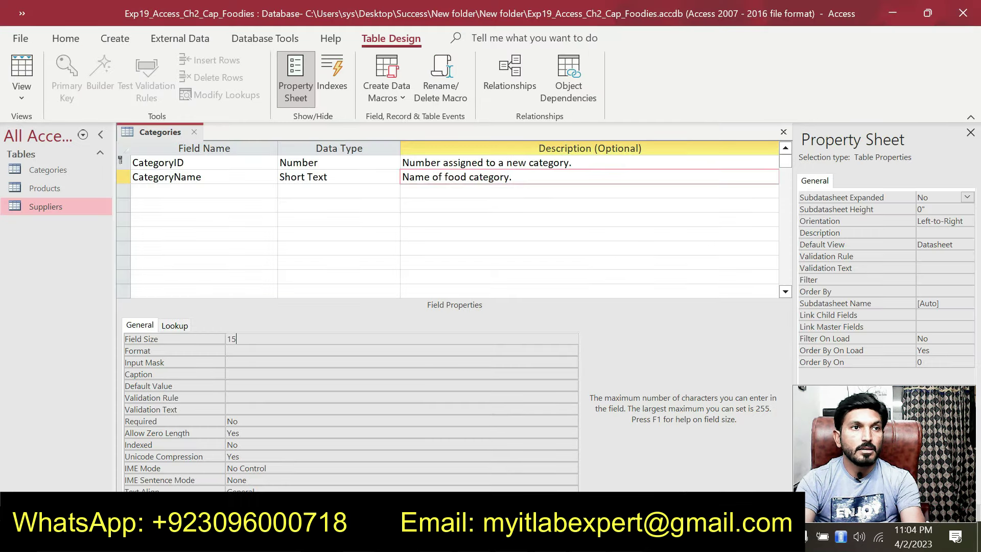
{"action": "left_click", "coordinate": [243, 376]}
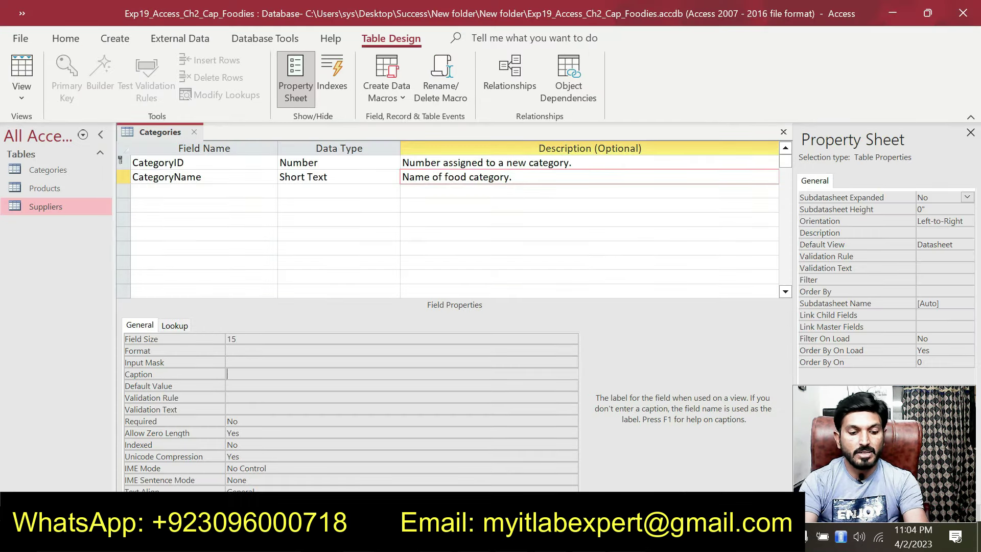
{"action": "type", "text": "Category Na"}
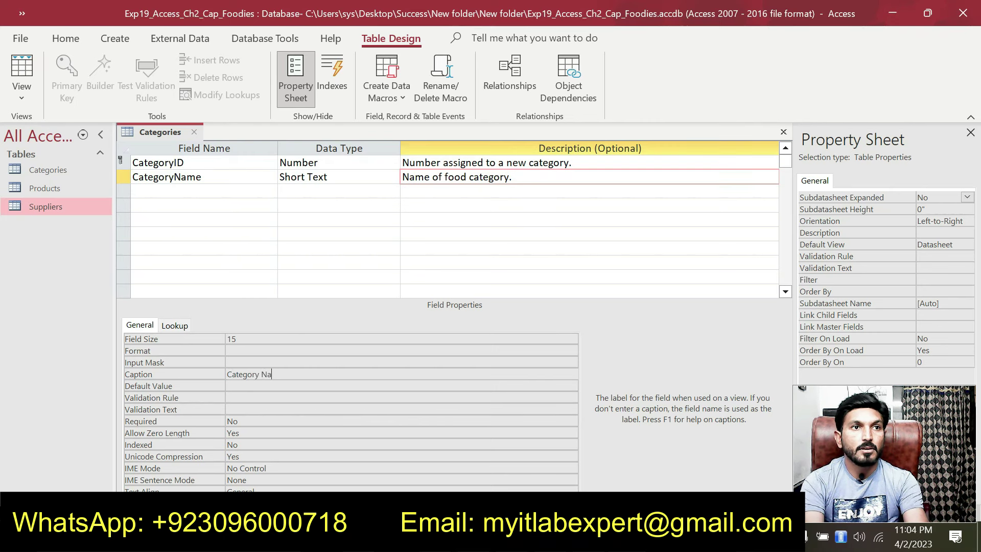
{"action": "type", "text": ",e"}
{"action": "key", "text": "BackSpace"}
{"action": "key", "text": "BackSpace"}
{"action": "type", "text": "me"}
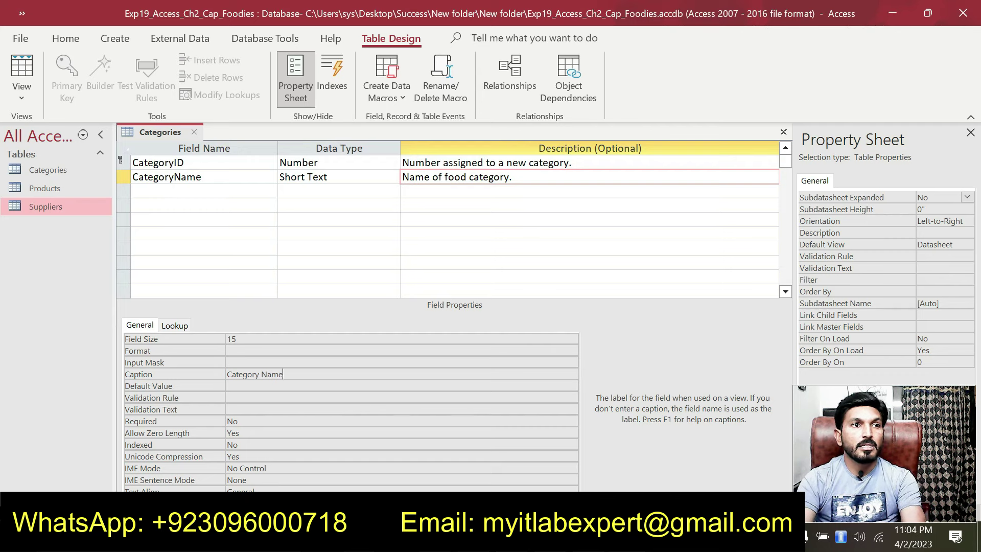
Set CategoryName's Required property to Yes
{"action": "left_click", "coordinate": [256, 421]}
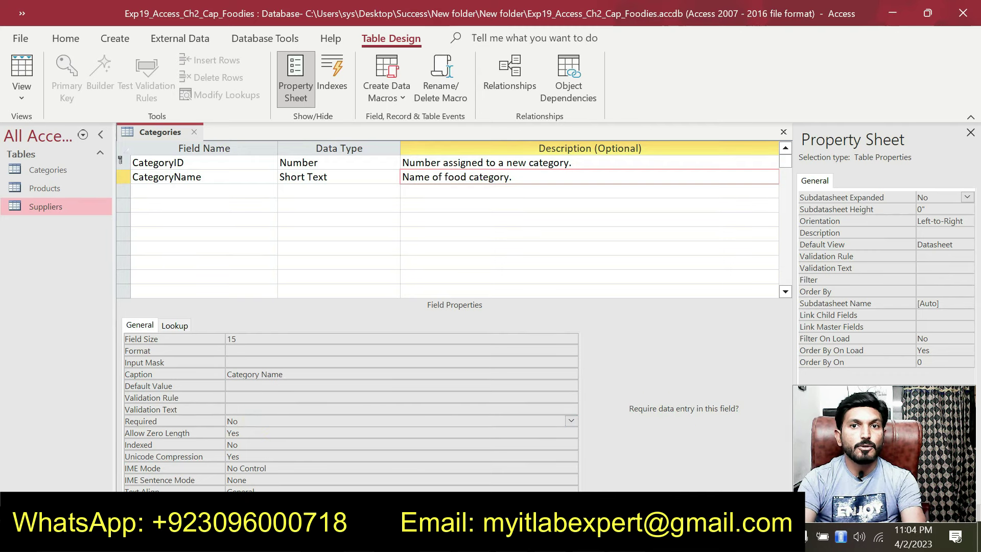
{"action": "left_click", "coordinate": [571, 422]}
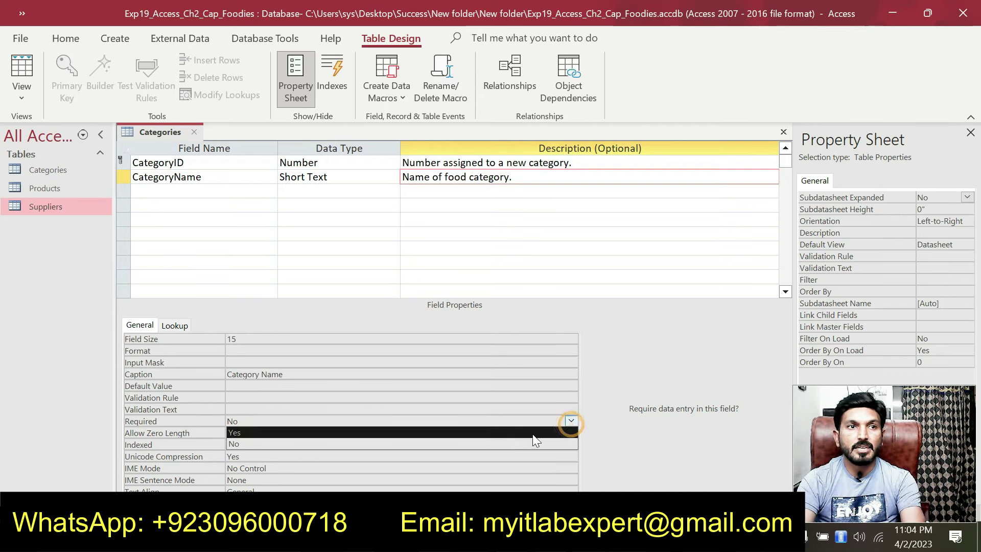
{"action": "left_click", "coordinate": [506, 434]}
Switch to the Word instructions and remove the highlighting from the step 6 paragraph about adding CategoryName
{"action": "key", "text": "alt+Tab"}
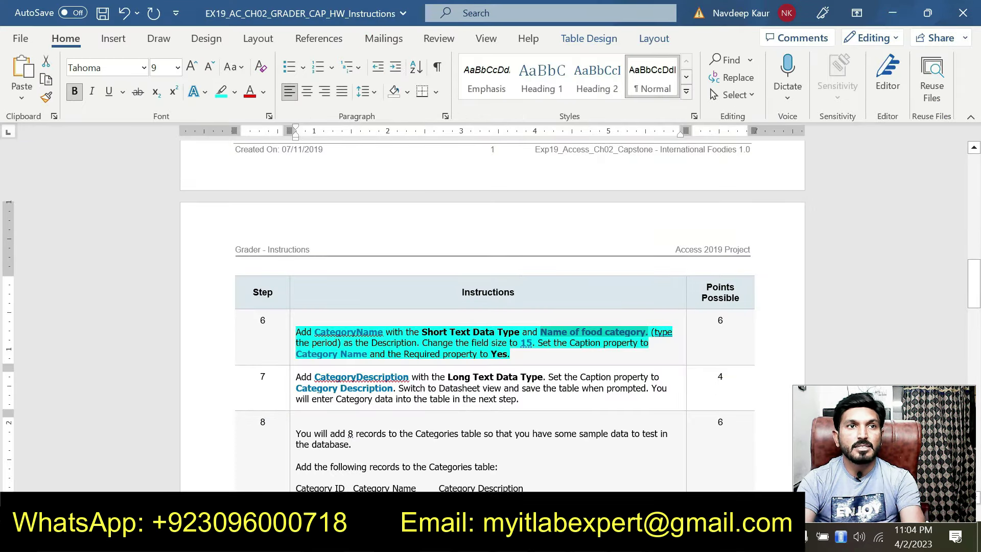
{"action": "triple_click", "coordinate": [409, 343]}
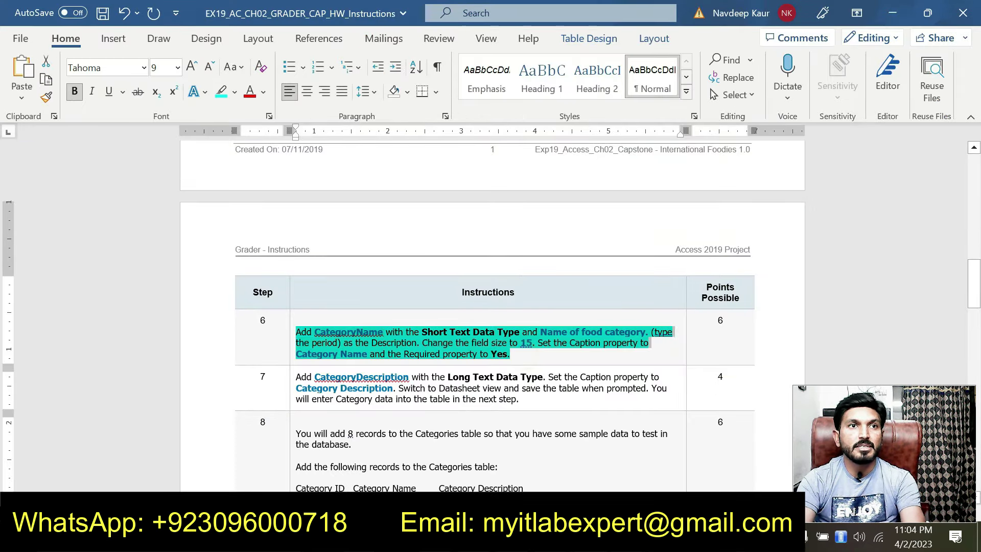
{"action": "left_click", "coordinate": [364, 306]}
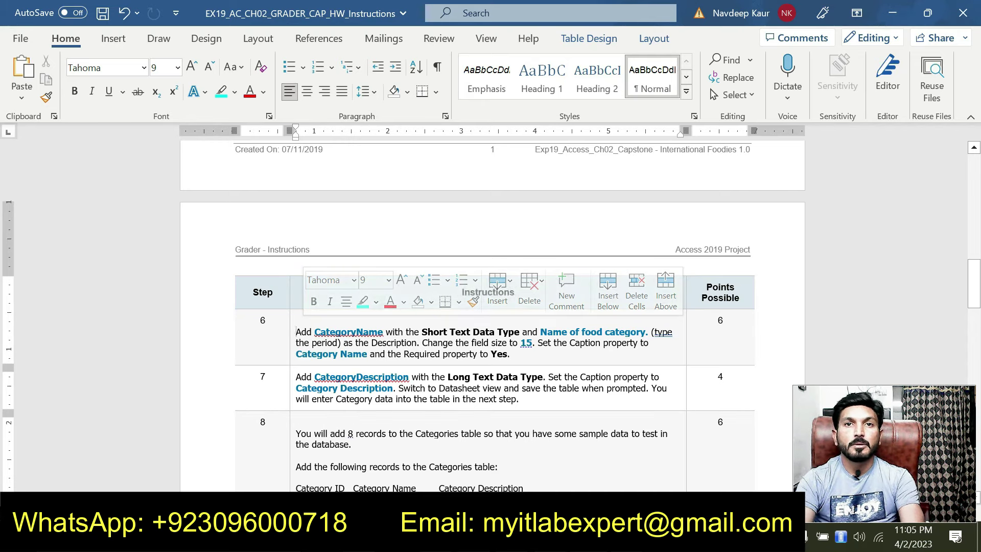
Highlight the step 7 paragraph about adding the CategoryDescription field in turquoise
{"action": "scroll", "coordinate": [518, 360], "scroll_direction": "down", "scroll_amount": 1}
{"action": "triple_click", "coordinate": [518, 360]}
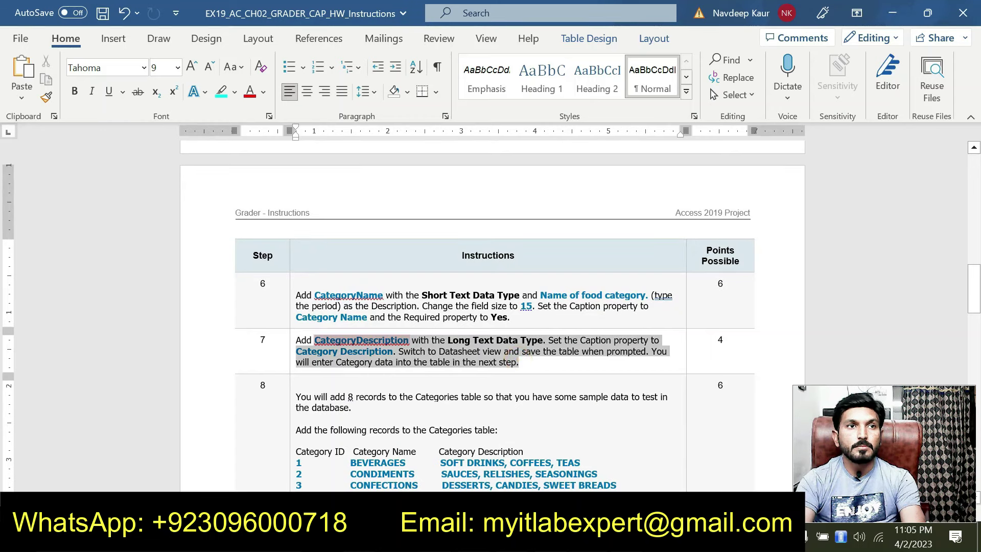
{"action": "left_click", "coordinate": [364, 308]}
{"action": "left_click", "coordinate": [536, 360]}
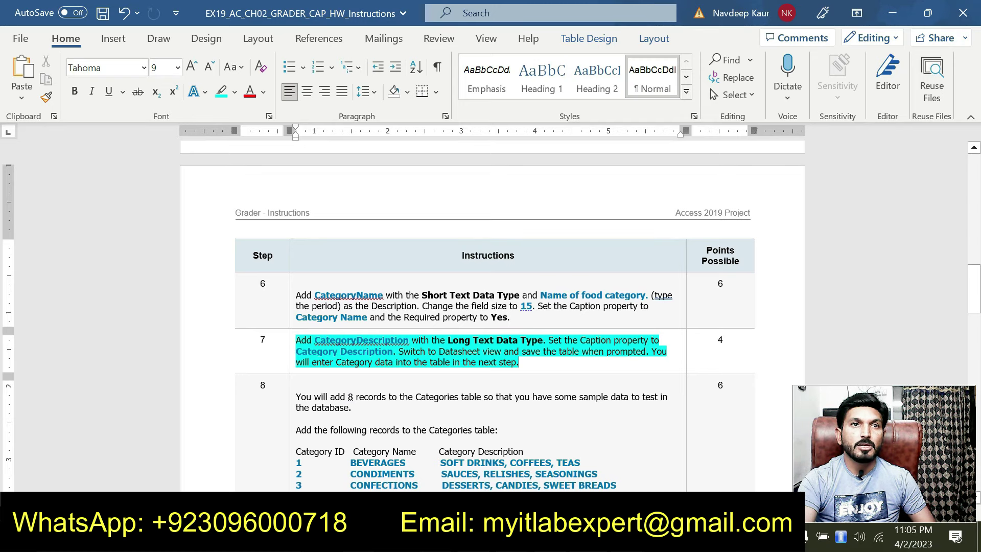
Switch to Access and add a CategoryDescription field below CategoryName in the Categories table
{"action": "key", "text": "alt+Tab"}
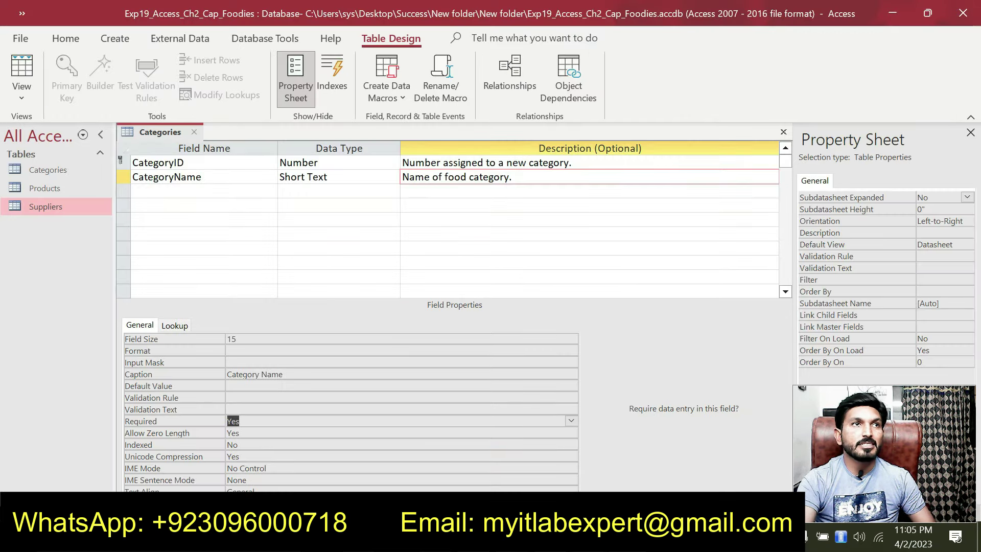
{"action": "left_click", "coordinate": [177, 190]}
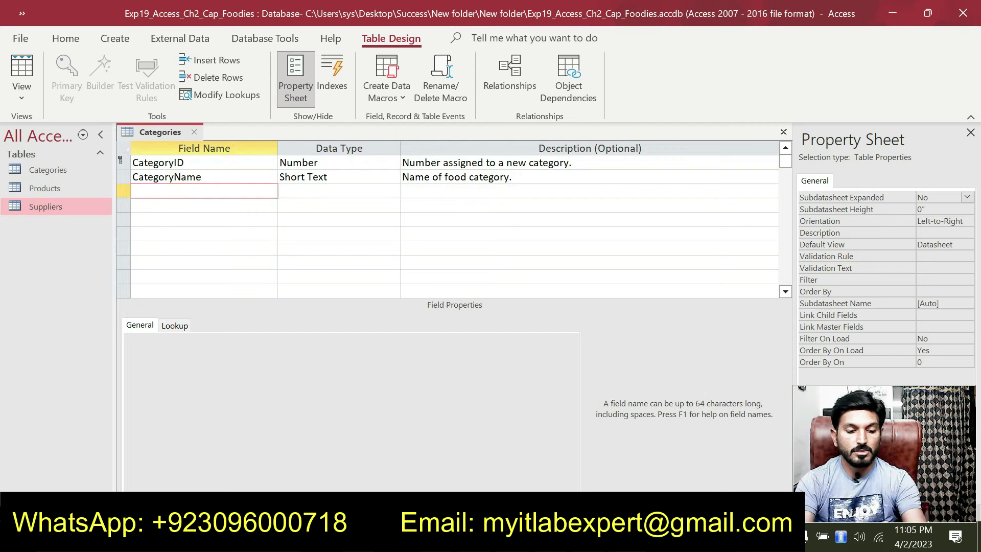
{"action": "type", "text": "Cateog"}
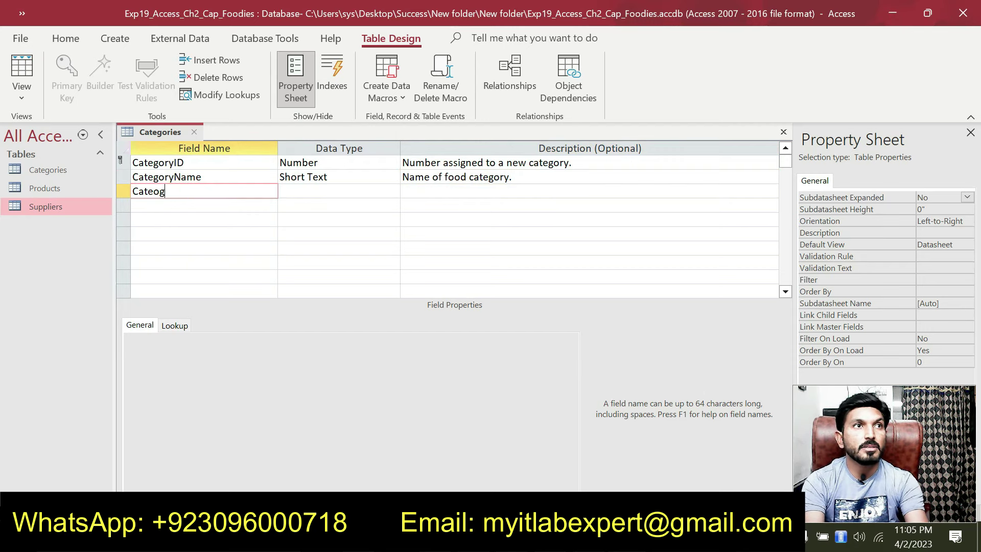
{"action": "key", "text": "BackSpace"}
{"action": "key", "text": "BackSpace"}
{"action": "type", "text": "goru"}
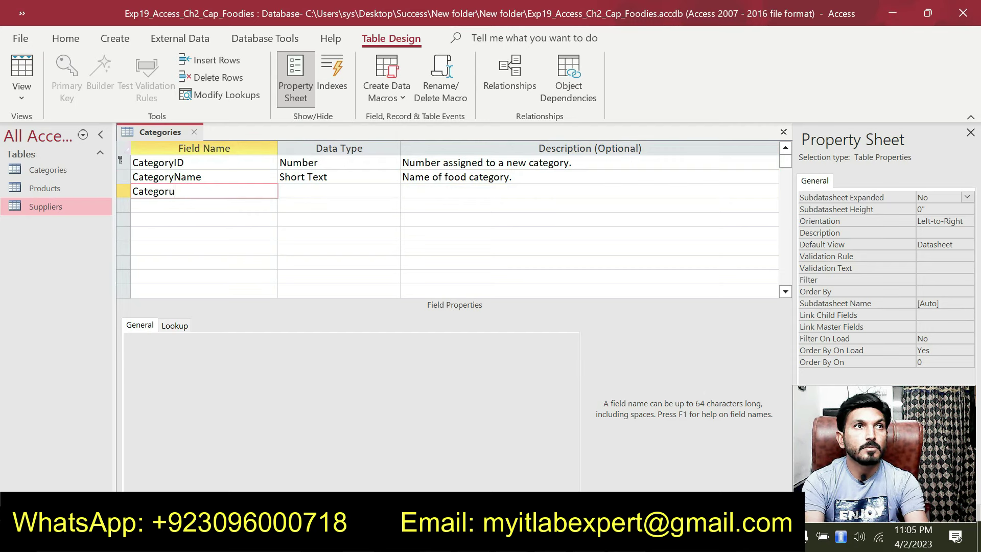
{"action": "key", "text": "BackSpace"}
{"action": "type", "text": "yD"}
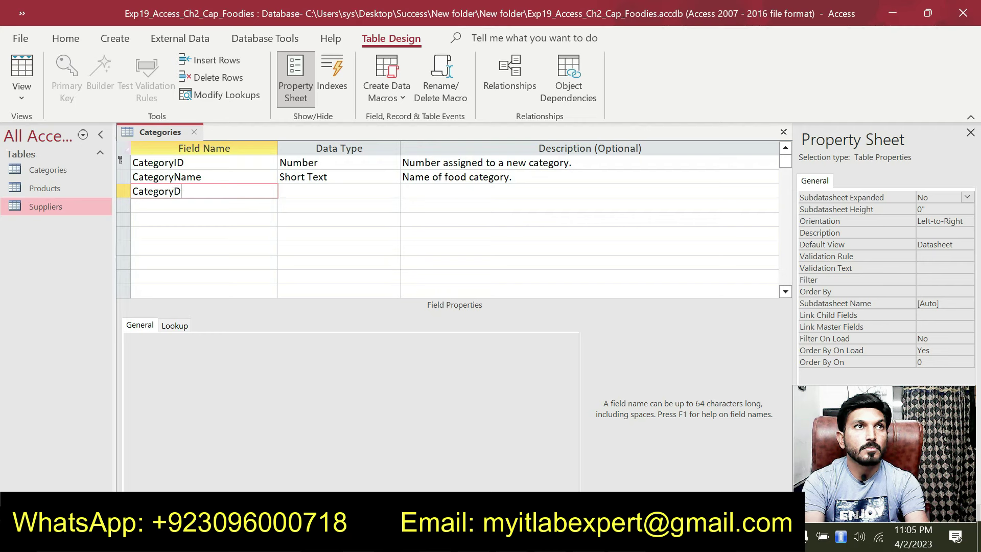
{"action": "type", "text": "escription"}
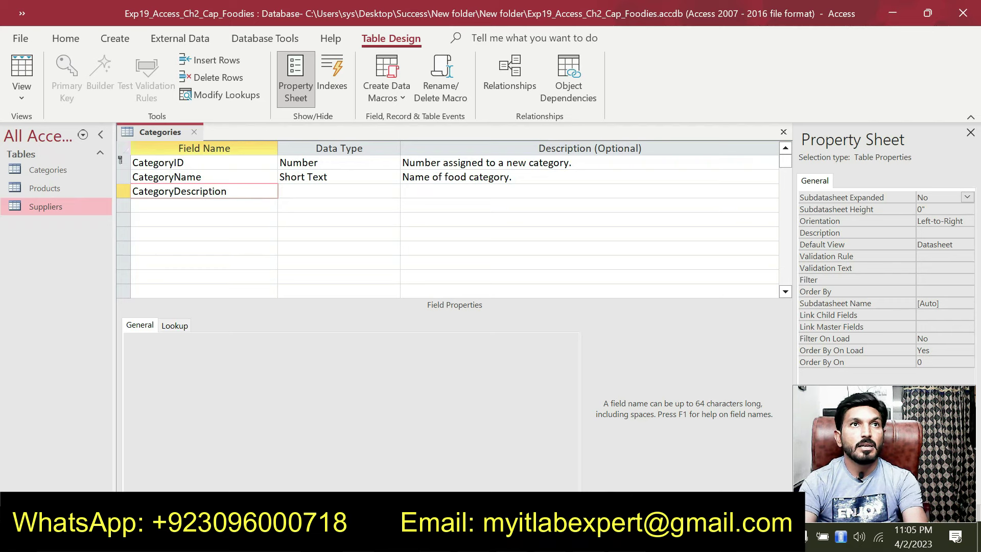
{"action": "key", "text": "Tab"}
Check the data type in the Word instructions and set CategoryDescription's data type to Long Text
{"action": "key", "text": "alt+Tab"}
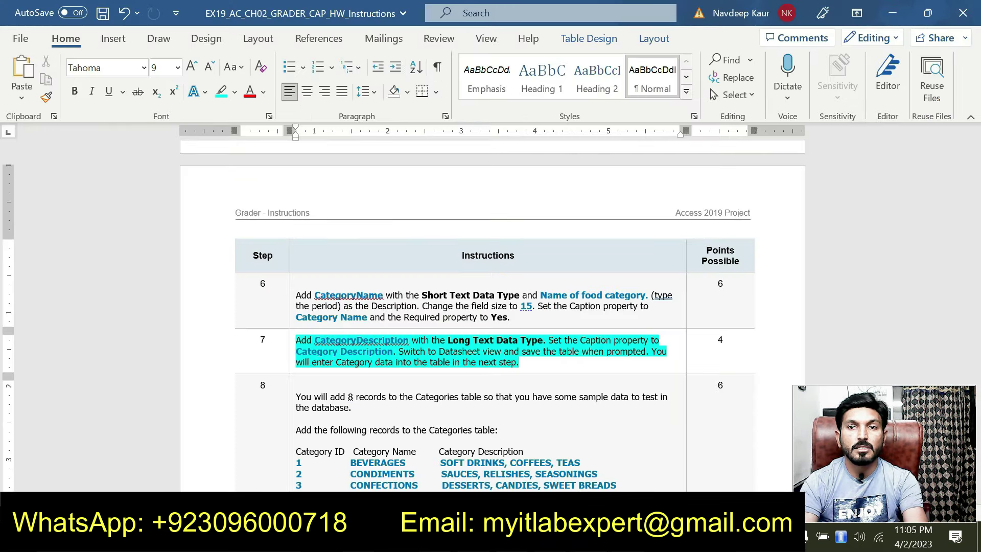
{"action": "key", "text": "alt+Tab"}
{"action": "left_click", "coordinate": [392, 191]}
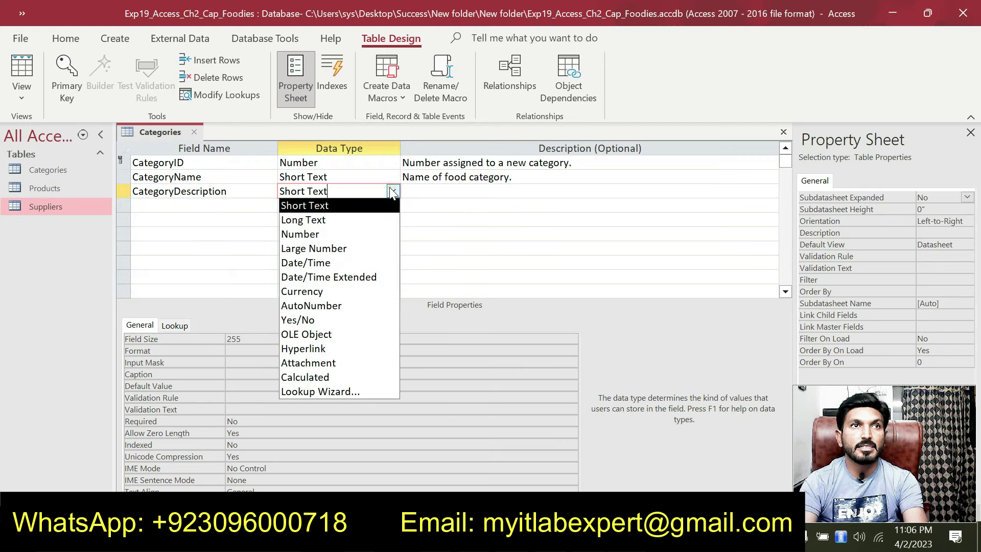
{"action": "left_click", "coordinate": [358, 219]}
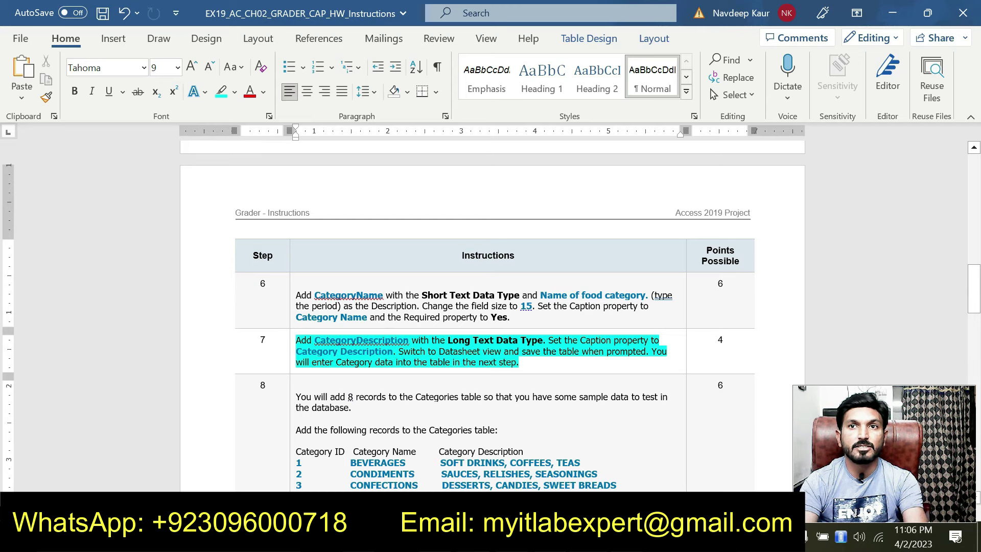
{"action": "key", "text": "alt+Tab"}
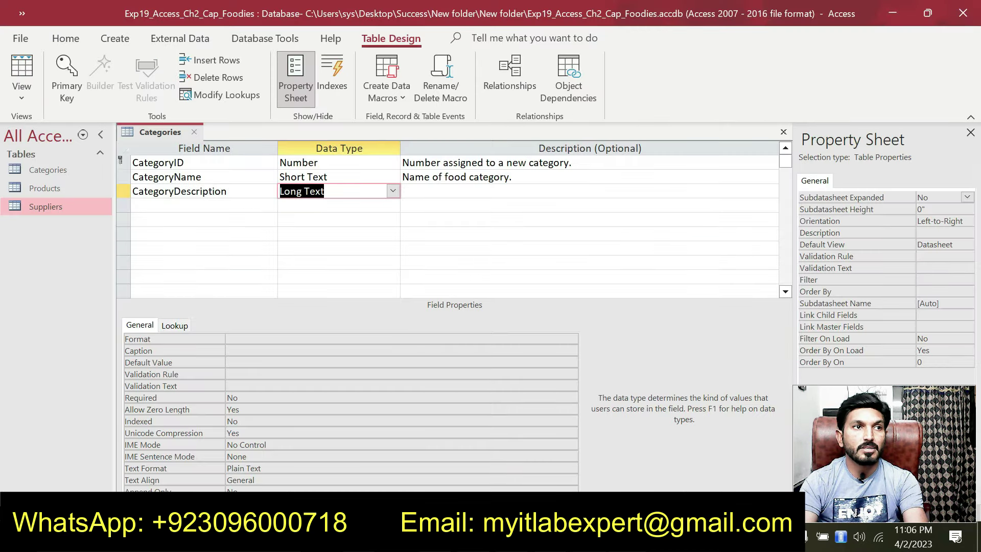
Set the Caption property of the CategoryDescription field to Category Description
{"action": "left_click", "coordinate": [240, 350]}
{"action": "type", "text": "F"}
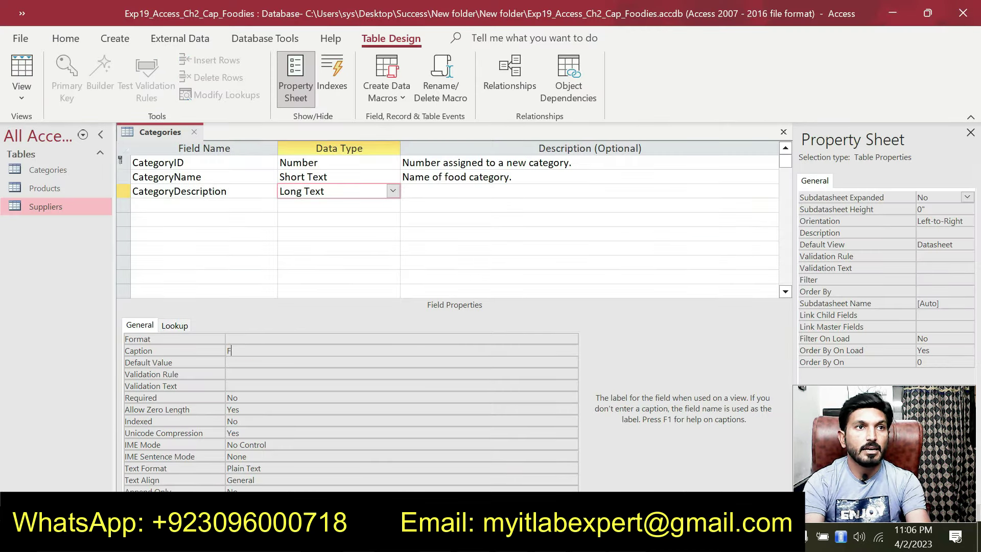
{"action": "key", "text": "Return"}
{"action": "left_click", "coordinate": [242, 350]}
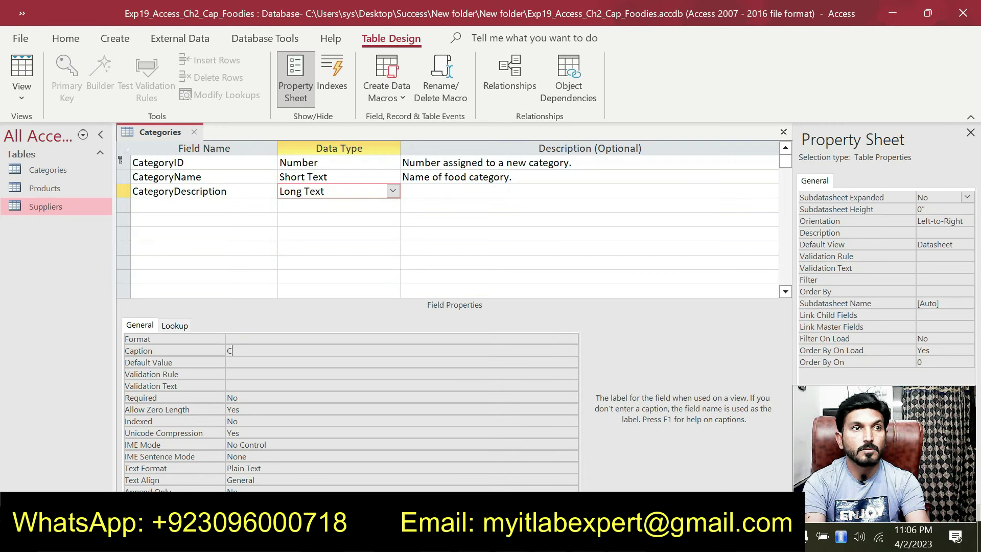
{"action": "key", "text": "BackSpace"}
{"action": "type", "text": "gory Description"}
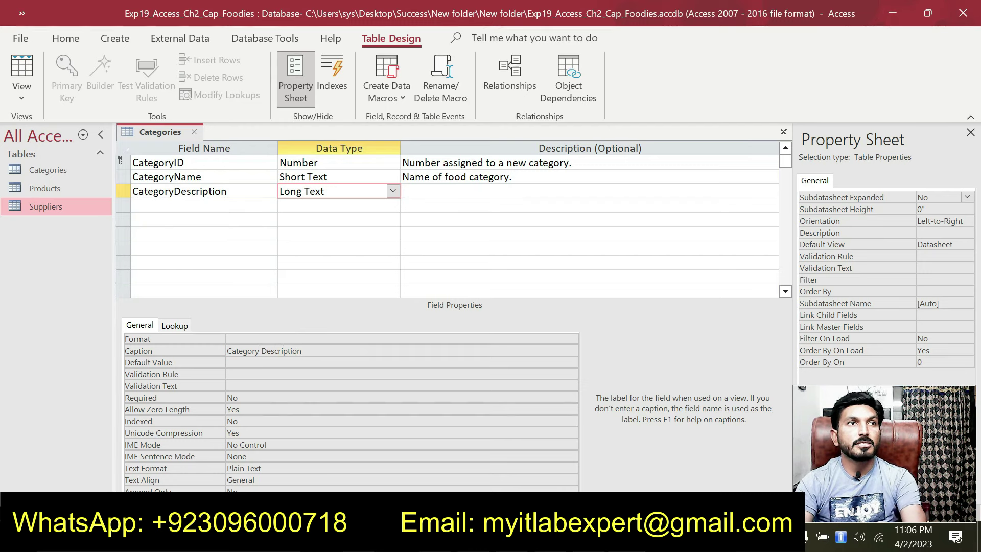
Save the Categories table while changing to Datasheet view, and widen the Category Name and Category Description columns to show their full headings
{"action": "right_click", "coordinate": [160, 133]}
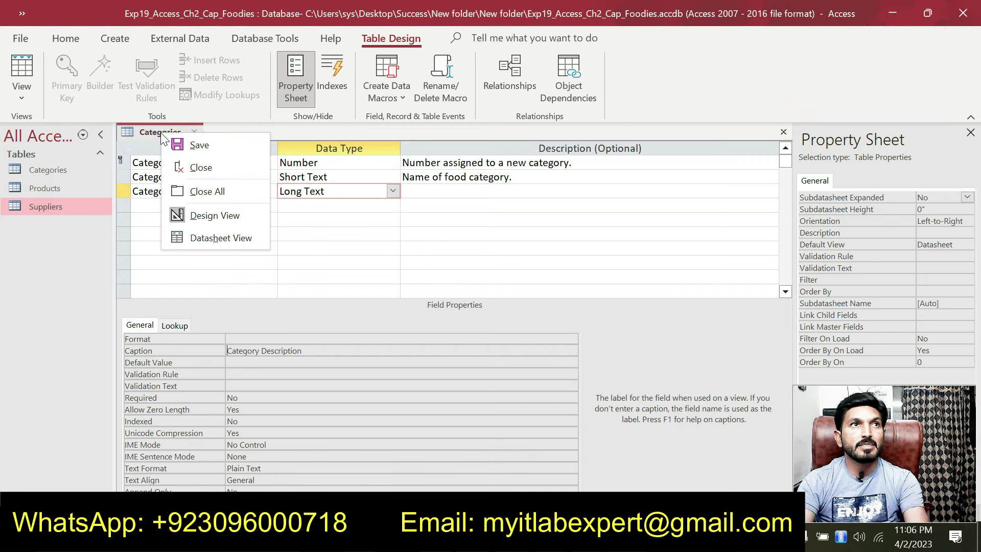
{"action": "left_click", "coordinate": [212, 238]}
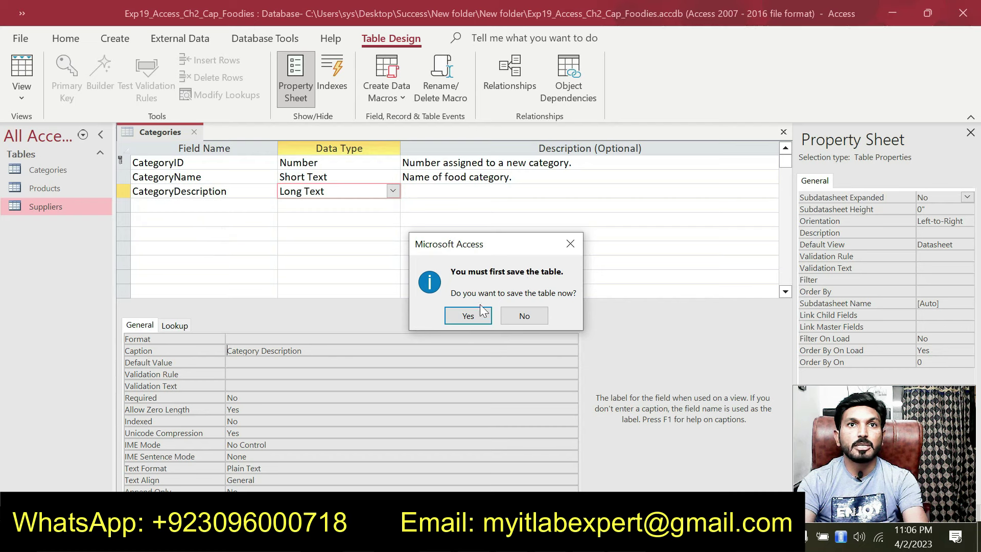
{"action": "left_click", "coordinate": [465, 315]}
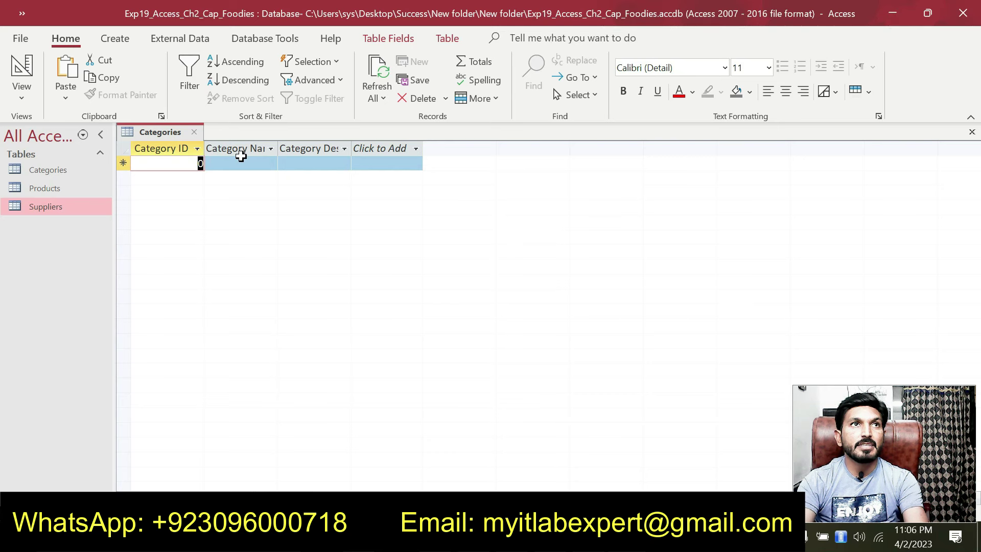
{"action": "left_click_drag", "start_coordinate": [278, 148], "coordinate": [294, 147]}
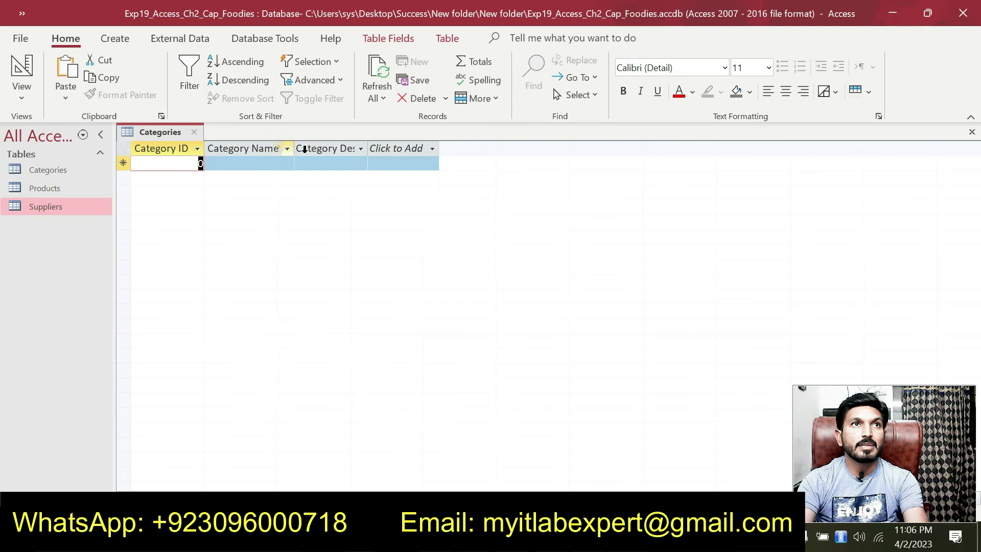
{"action": "double_click", "coordinate": [368, 142]}
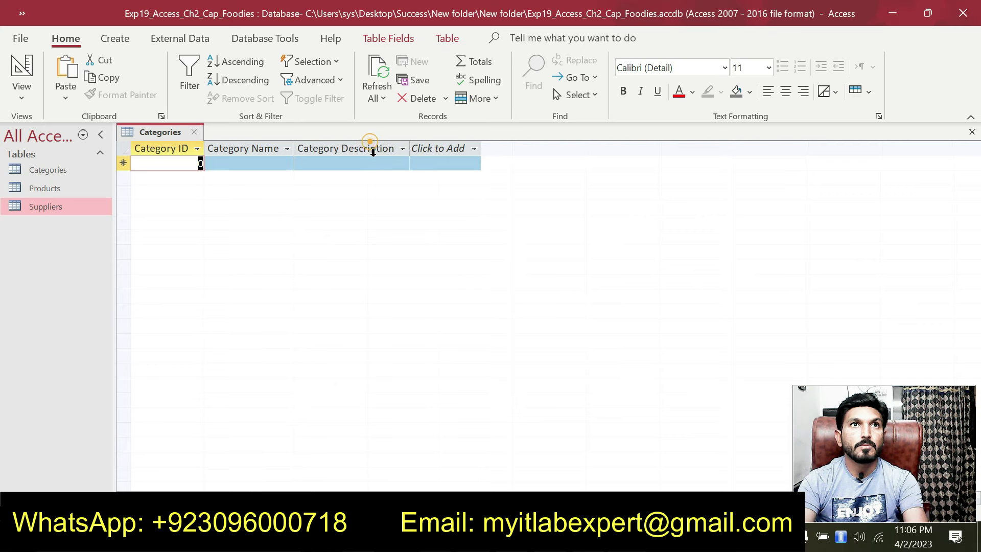
Switch to the Word instructions and remove the highlighting from the step 7 paragraph about CategoryDescription
{"action": "key", "text": "alt+Tab"}
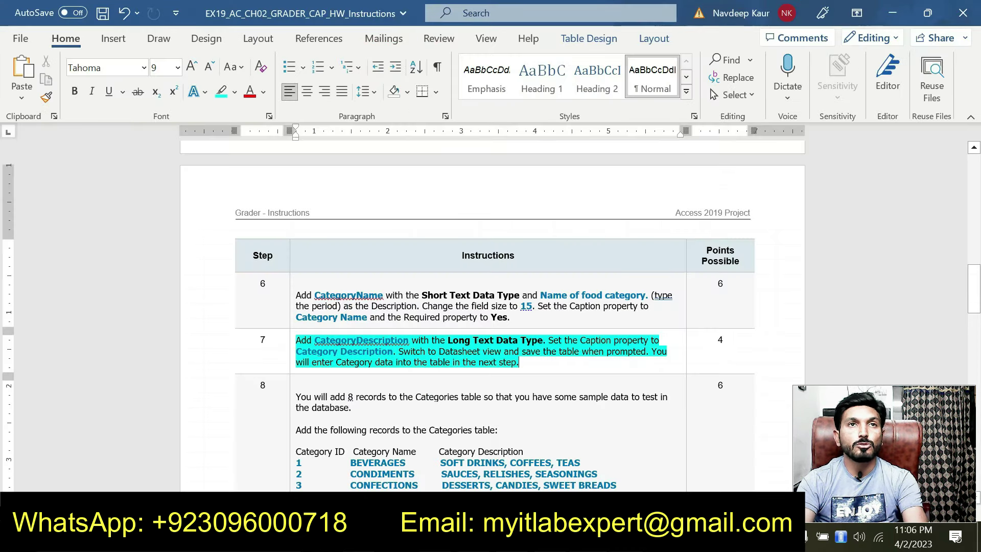
{"action": "left_click_drag", "start_coordinate": [519, 363], "coordinate": [296, 340]}
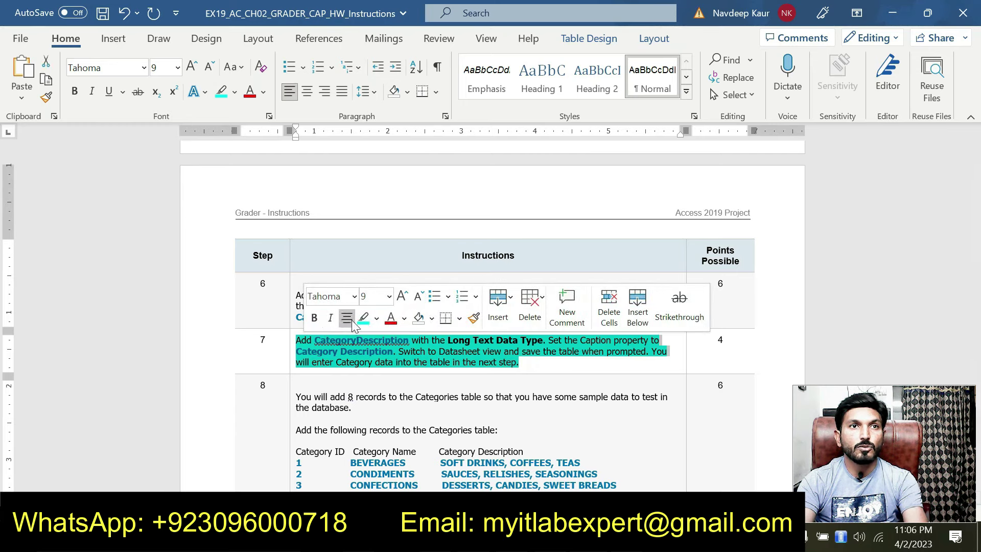
{"action": "key", "text": "Left"}
Highlight the opening paragraph of step 8 about adding 8 records to the Categories table in turquoise
{"action": "scroll", "coordinate": [491, 307], "scroll_direction": "down", "scroll_amount": 1}
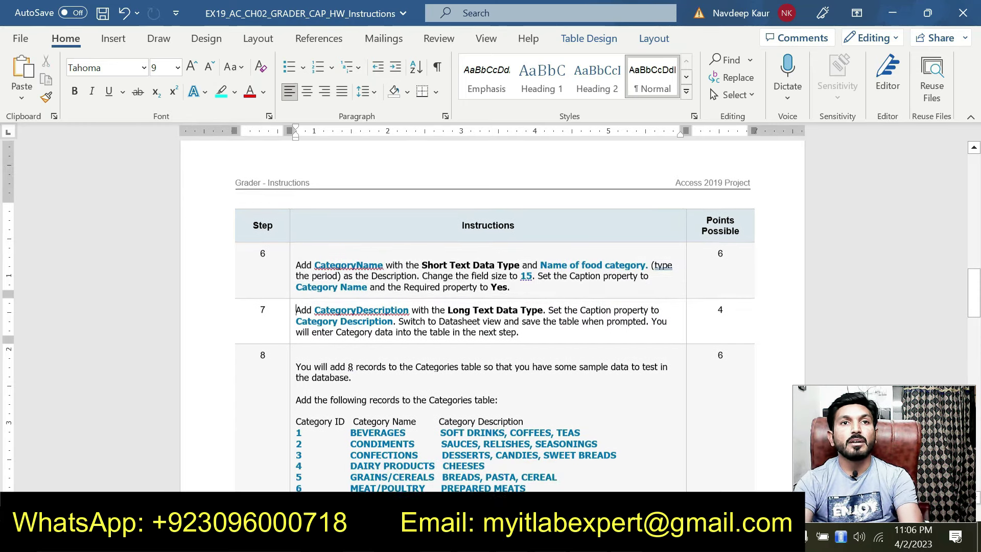
{"action": "scroll", "coordinate": [490, 307], "scroll_direction": "down", "scroll_amount": 4}
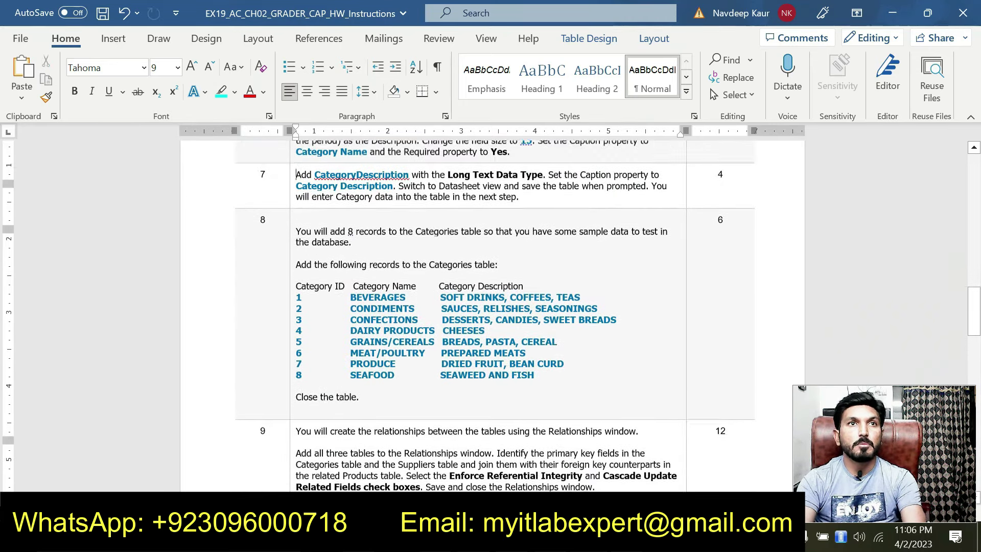
{"action": "scroll", "coordinate": [491, 307], "scroll_direction": "up", "scroll_amount": 1}
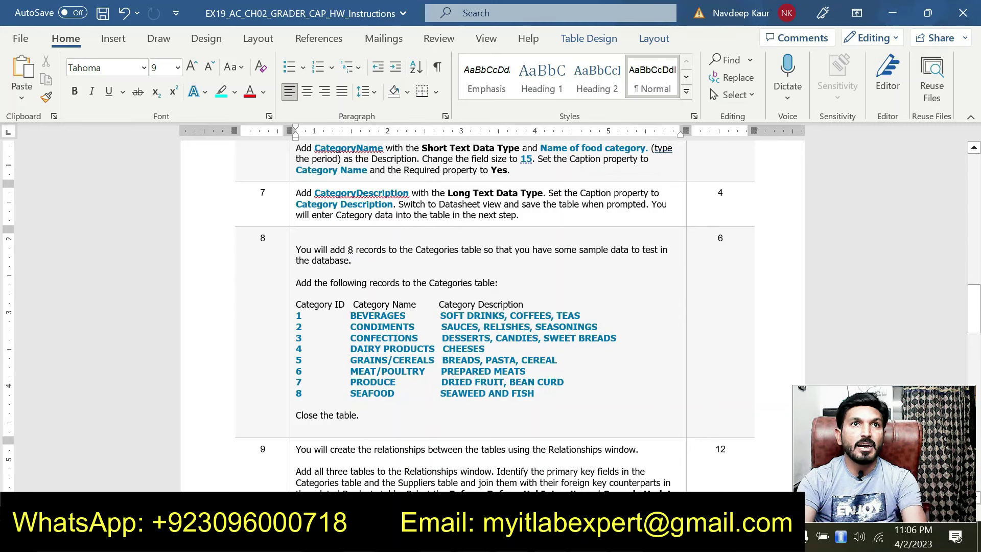
{"action": "left_click_drag", "start_coordinate": [358, 261], "coordinate": [296, 250]}
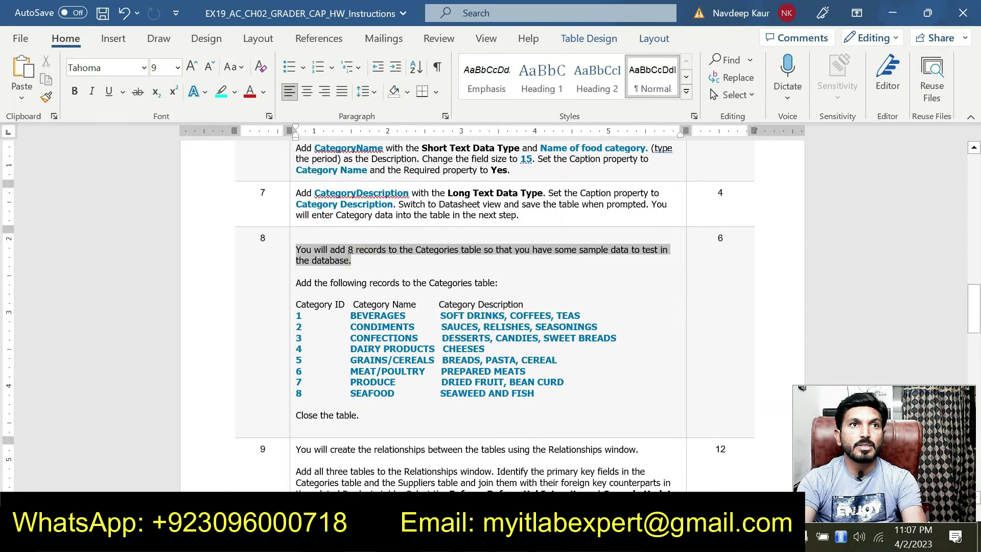
{"action": "left_click", "coordinate": [370, 225]}
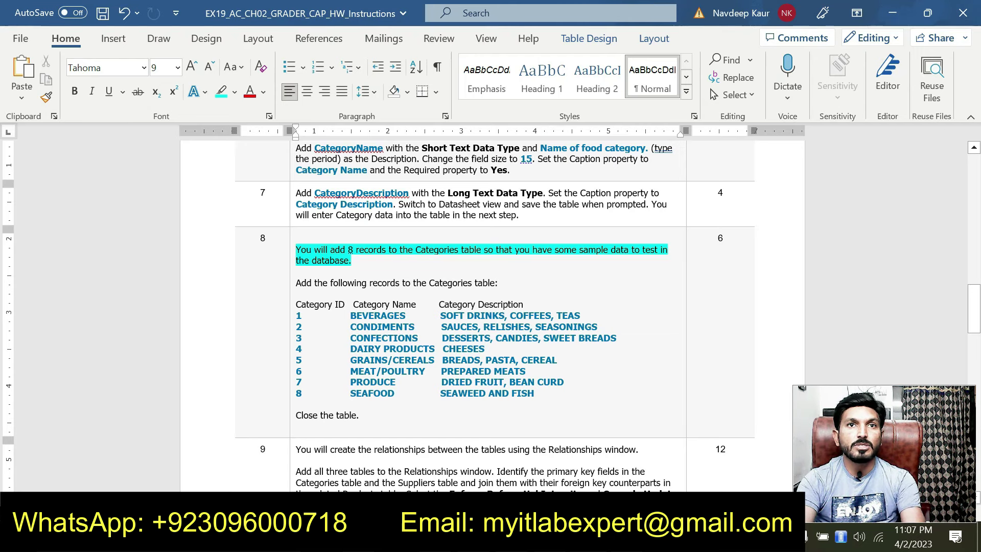
Copy BEVERAGES from the Word instructions into the first record's Category Name in Access, and set its Category ID to 1
{"action": "left_click_drag", "start_coordinate": [350, 315], "coordinate": [407, 316]}
{"action": "key", "text": "ctrl+c"}
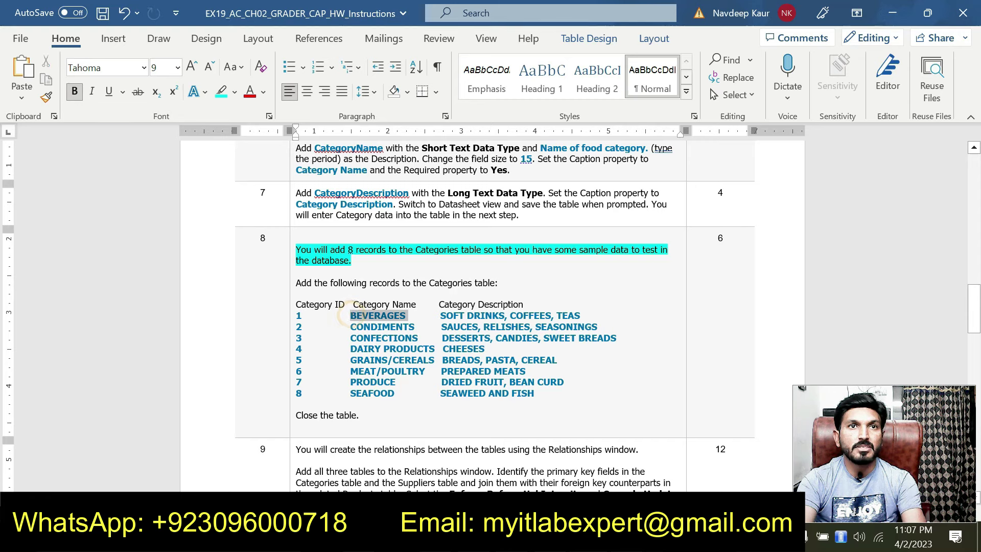
{"action": "key", "text": "alt+Tab"}
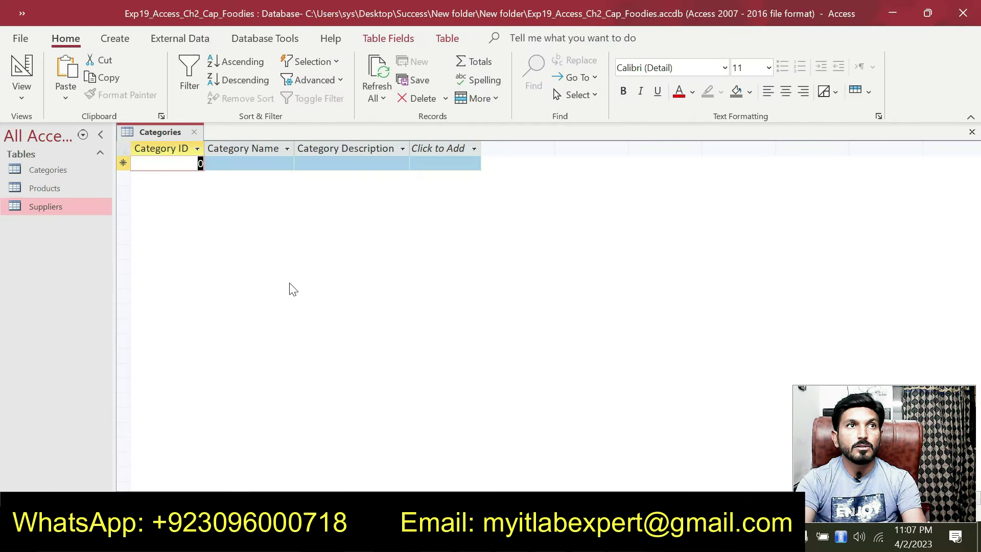
{"action": "left_click", "coordinate": [272, 162]}
{"action": "key", "text": "ctrl+v"}
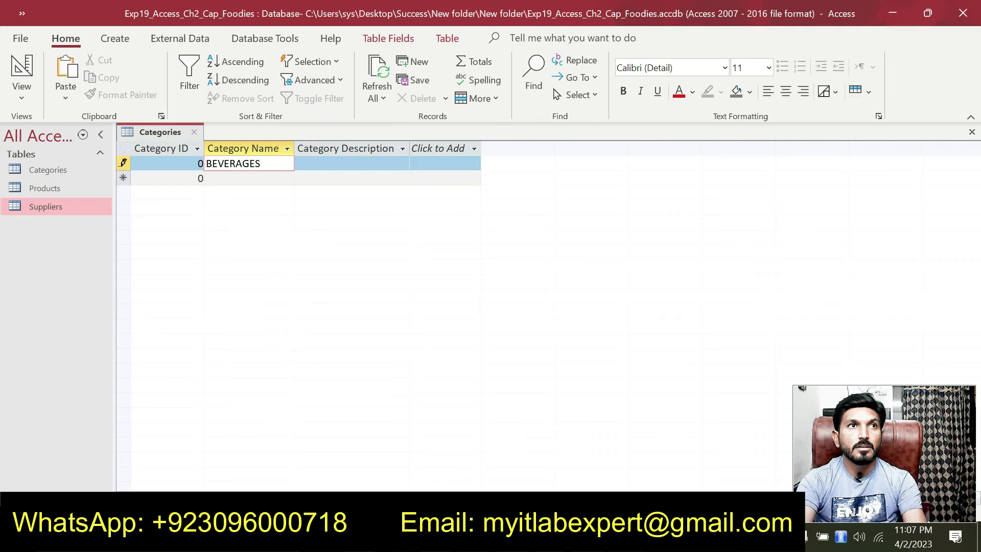
{"action": "key", "text": "shift+Tab"}
{"action": "type", "text": "1"}
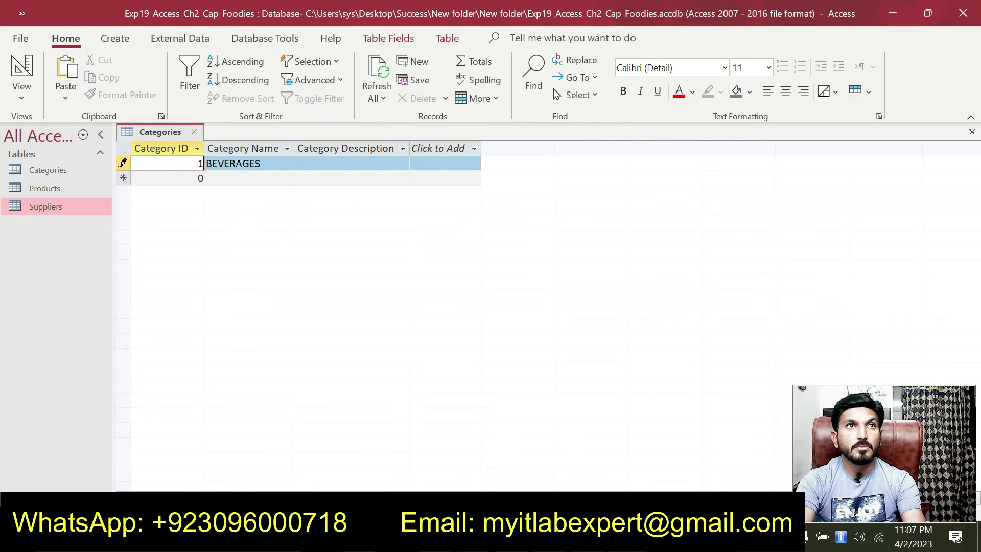
Make the BEVERAGES record's description ready for entry and copy SOFT DRINKS, COFFEES, TEAS from step 8 of the Word instructions
{"action": "left_click", "coordinate": [276, 161]}
{"action": "left_click", "coordinate": [312, 161]}
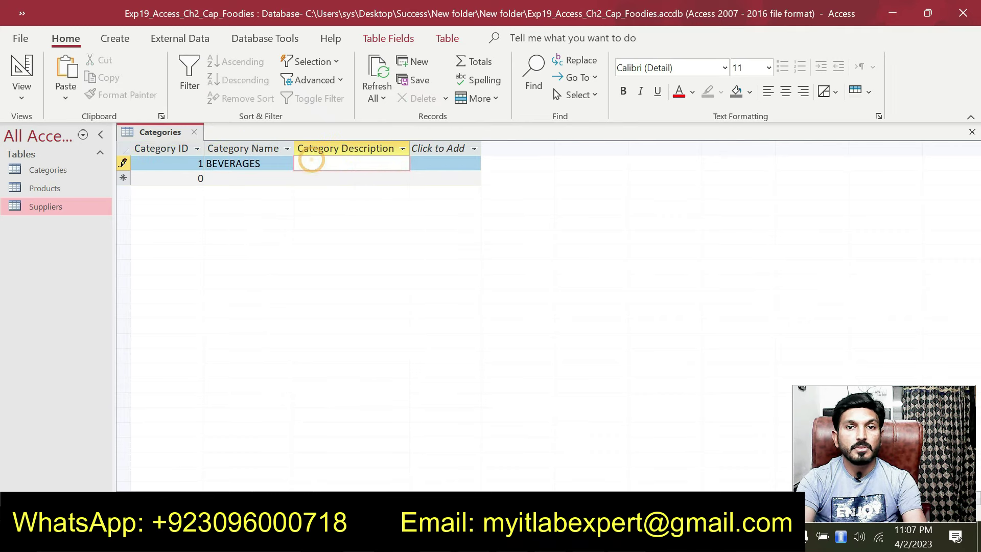
{"action": "key", "text": "alt+Tab"}
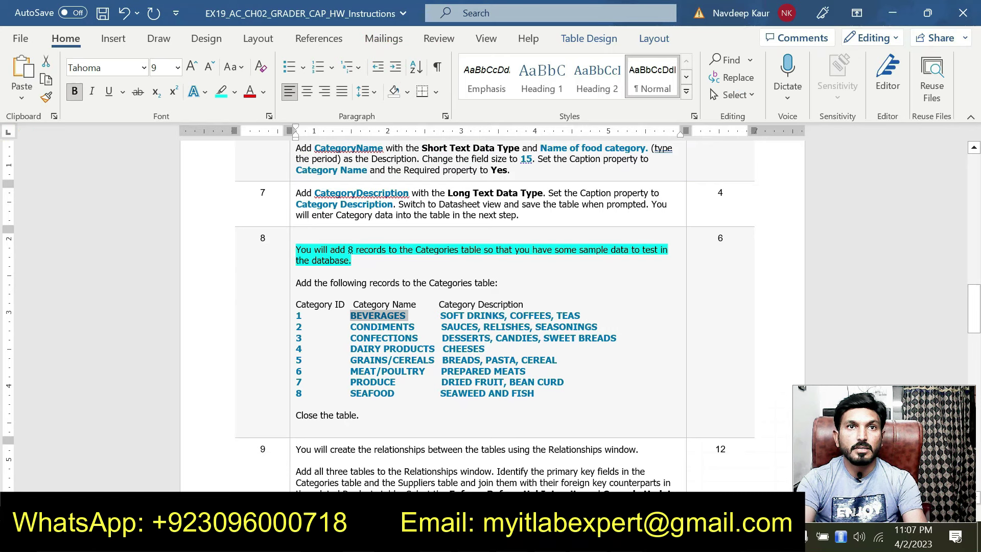
{"action": "left_click_drag", "start_coordinate": [440, 315], "coordinate": [581, 315]}
{"action": "key", "text": "shift+Home"}
{"action": "key", "text": "shift+End"}
{"action": "key", "text": "shift+Left"}
{"action": "key", "text": "ctrl+c"}
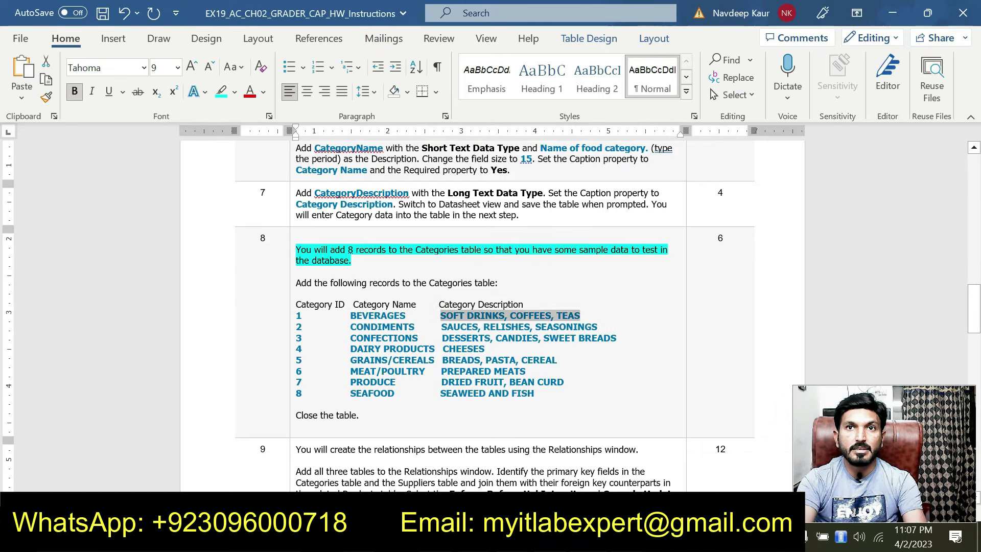
Switch to Access, paste SOFT DRINKS, COFFEES, TEAS as the BEVERAGES record's Category Description, and fit that column's width to its contents
{"action": "right_click", "coordinate": [598, 503]}
{"action": "key", "text": "alt+Tab"}
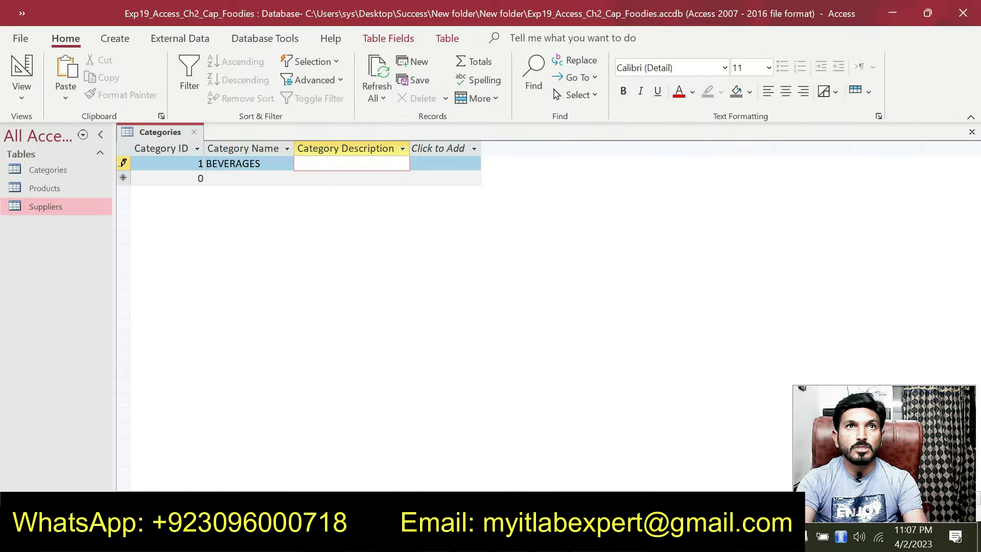
{"action": "key", "text": "ctrl+v"}
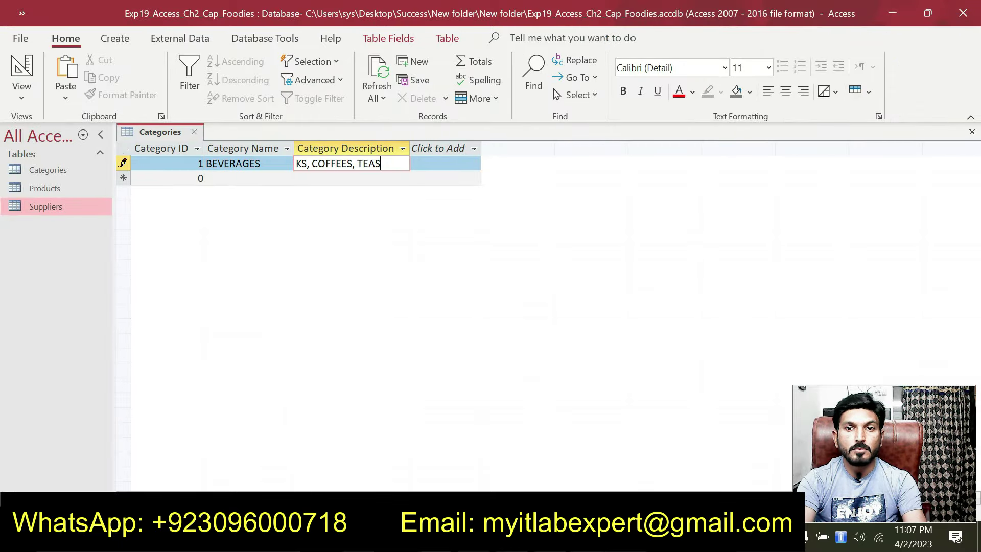
{"action": "key", "text": "alt+Tab"}
{"action": "key", "text": "alt+Tab"}
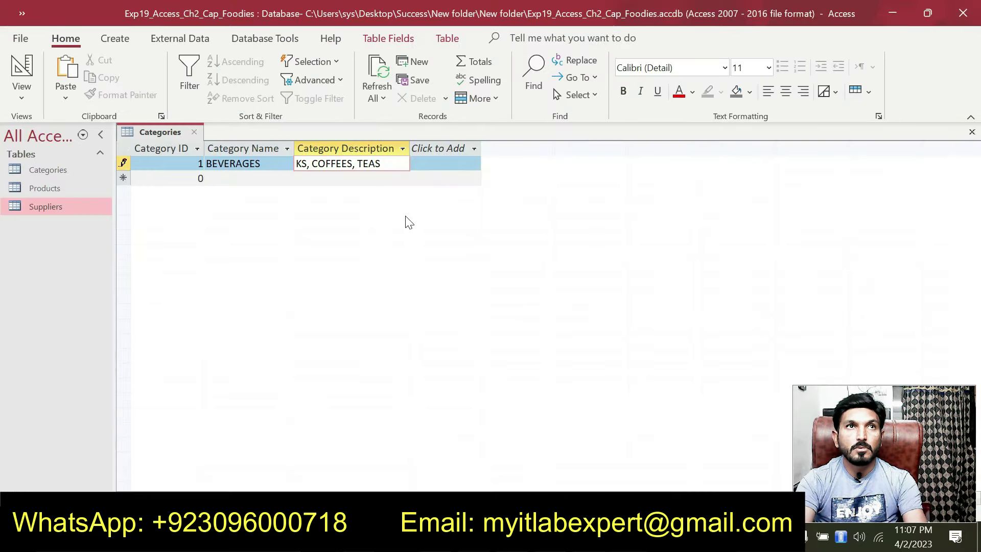
{"action": "key", "text": "Tab"}
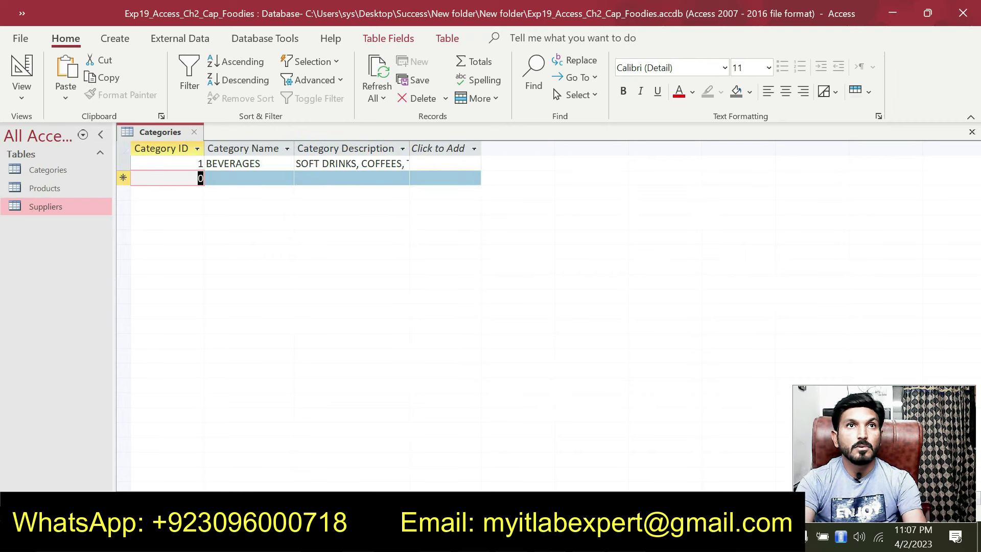
{"action": "double_click", "coordinate": [410, 149]}
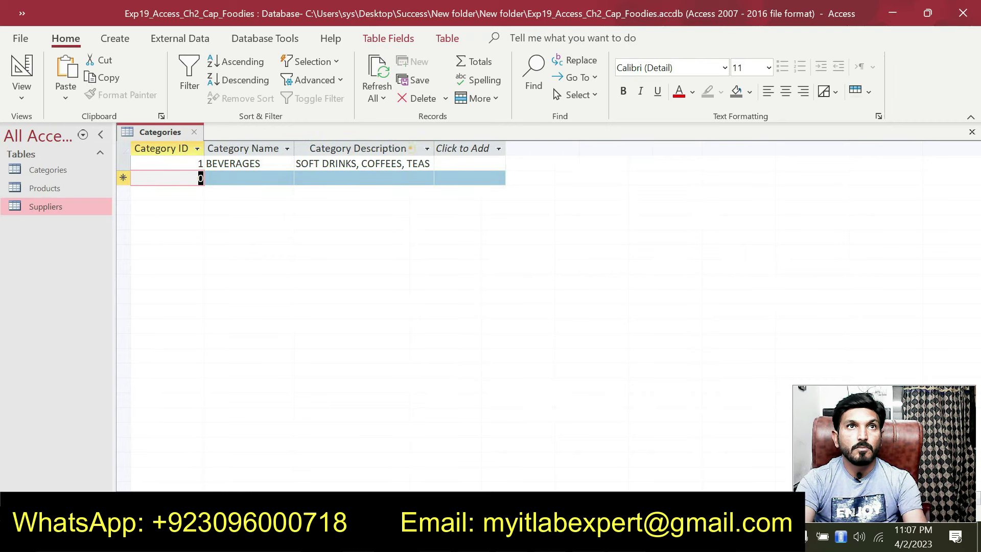
Add a second record in Access with Category ID 2 and the Category Name CONDIMENTS copied from the Word instructions
{"action": "key", "text": "alt+Tab"}
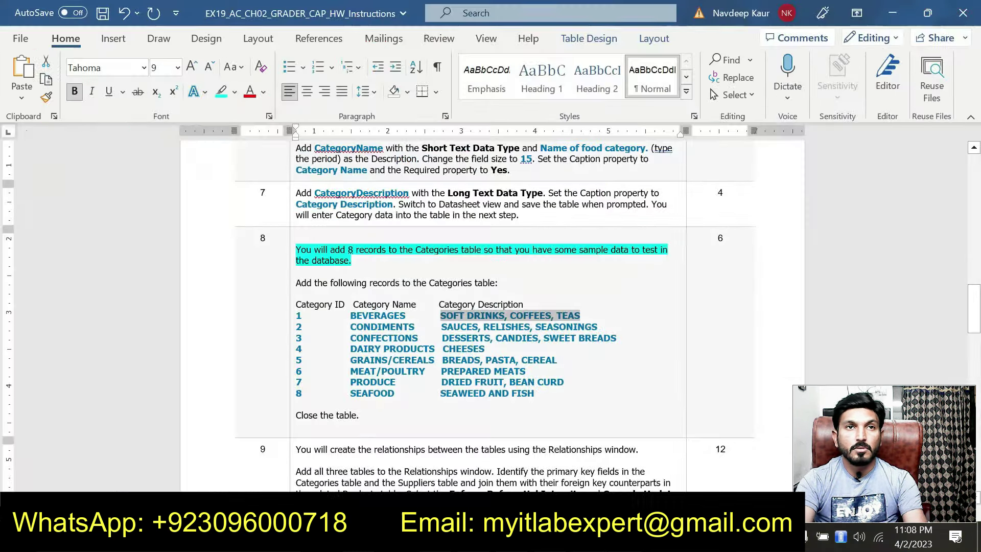
{"action": "left_click_drag", "start_coordinate": [414, 327], "coordinate": [351, 327]}
{"action": "key", "text": "ctrl+c"}
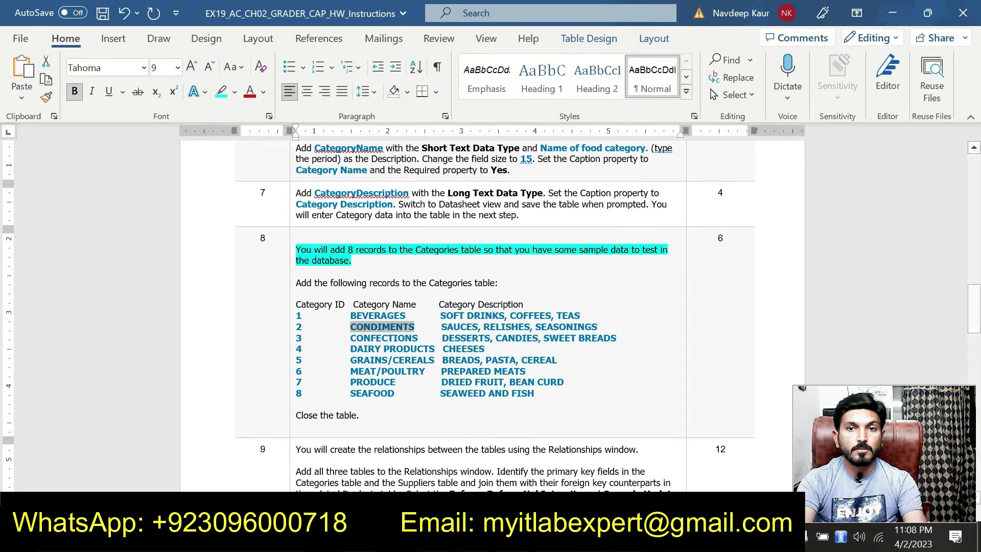
{"action": "key", "text": "alt+Tab"}
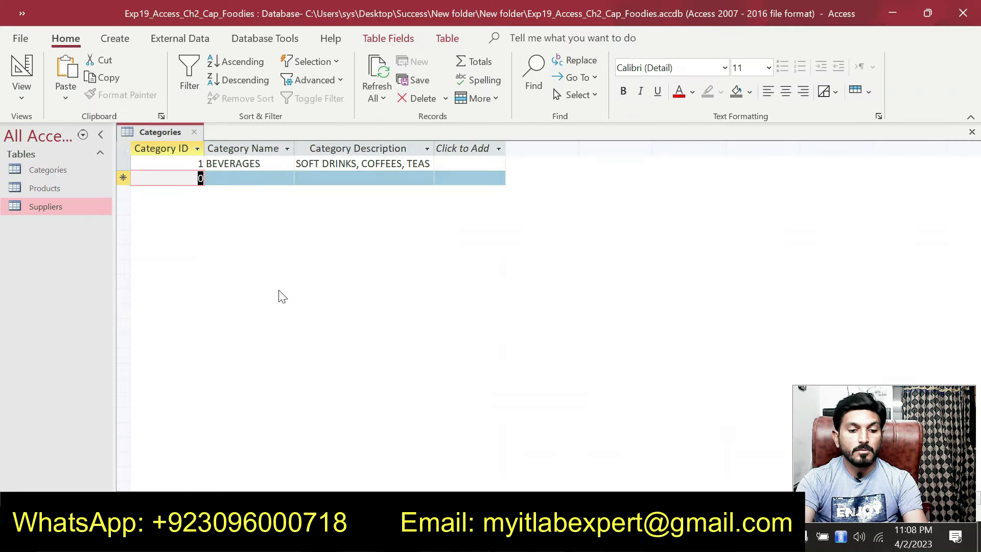
{"action": "type", "text": "2"}
{"action": "key", "text": "Tab"}
{"action": "key", "text": "ctrl+v"}
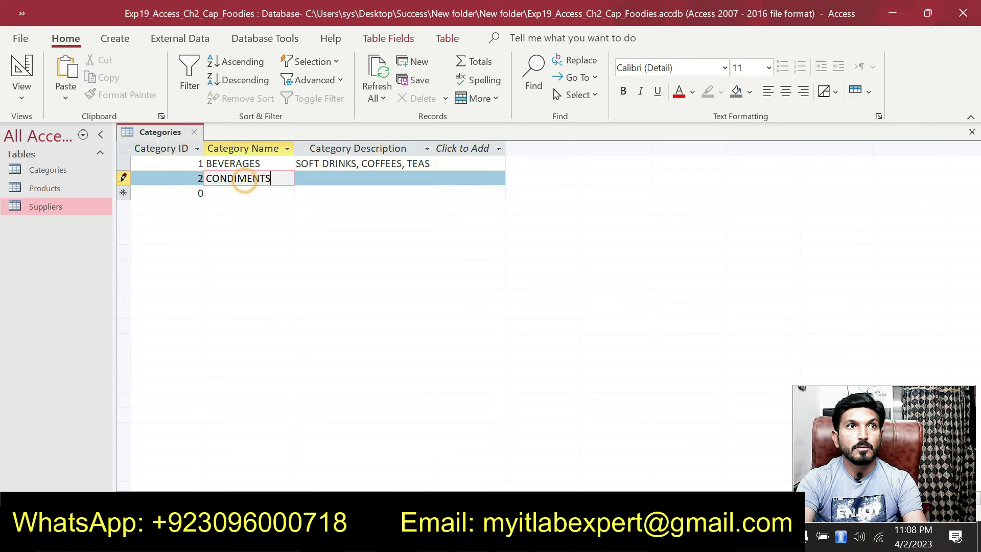
{"action": "key", "text": "Tab"}
Copy SAUCES, RELISHES, SEASONINGS from the Word instructions into the CONDIMENTS record's Category Description in Access
{"action": "key", "text": "alt+Tab"}
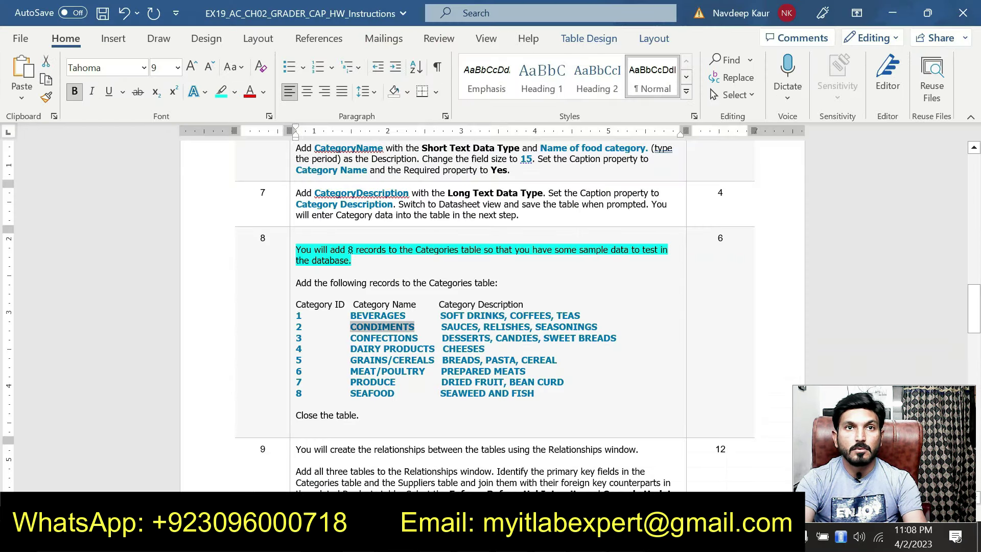
{"action": "left_click_drag", "start_coordinate": [442, 327], "coordinate": [597, 327]}
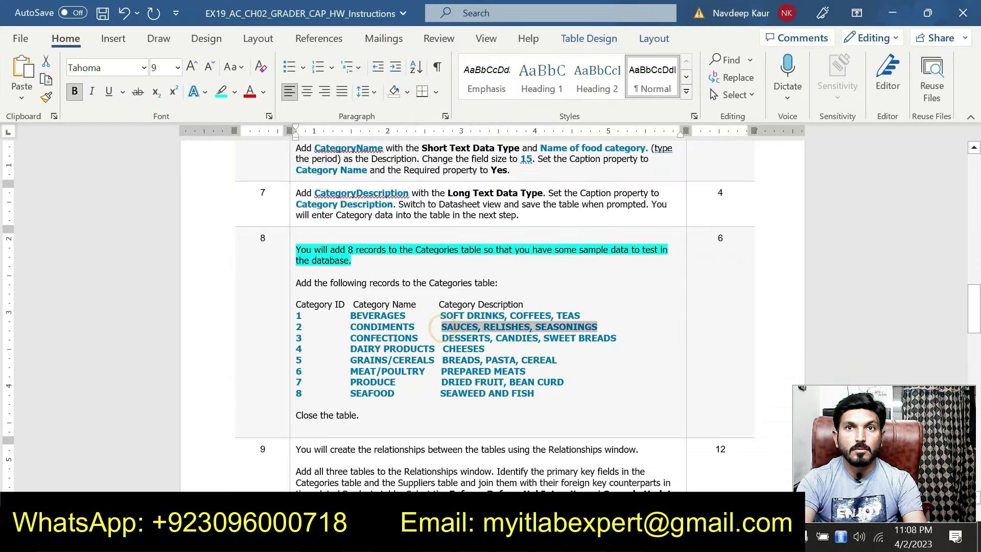
{"action": "key", "text": "ctrl+c"}
{"action": "key", "text": "alt+Tab"}
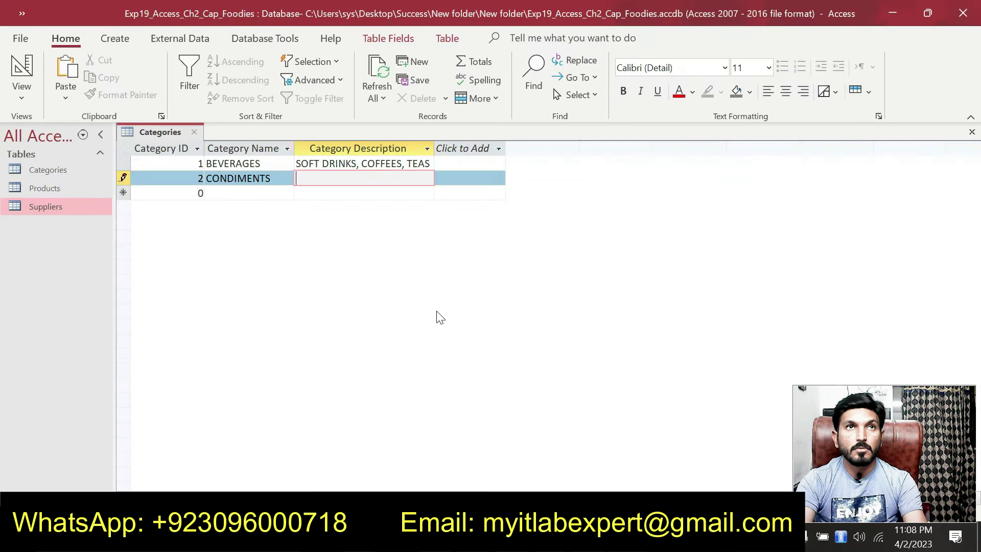
{"action": "key", "text": "ctrl+v"}
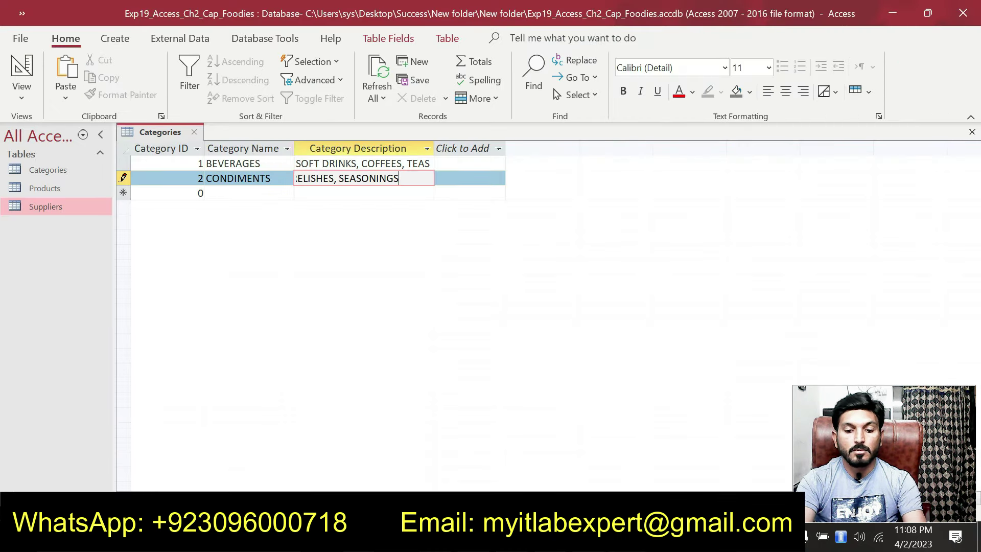
Fit the Category Description column to its contents and add record 3 in Access with the Category Name CONFECTIONS copied from the Word instructions
{"action": "left_click", "coordinate": [199, 193]}
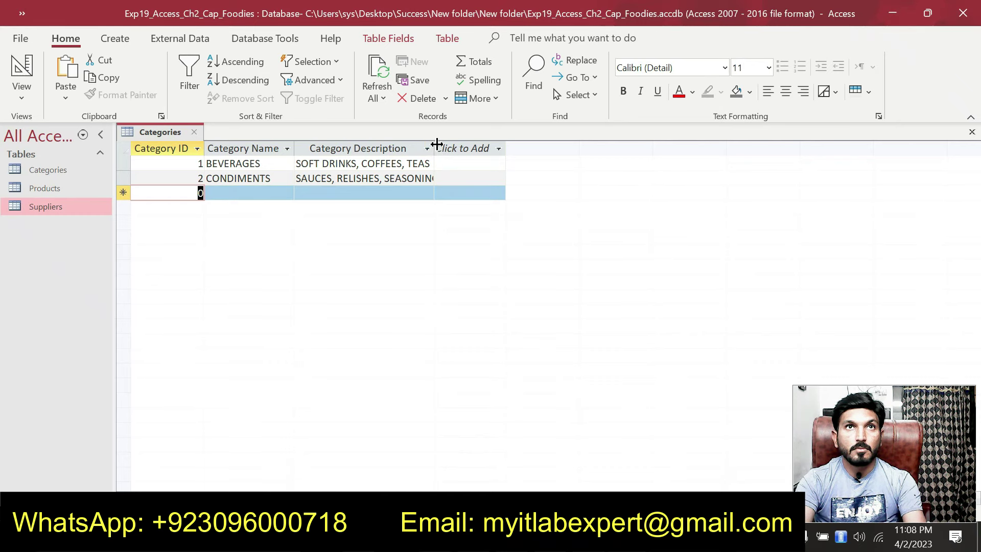
{"action": "double_click", "coordinate": [434, 144]}
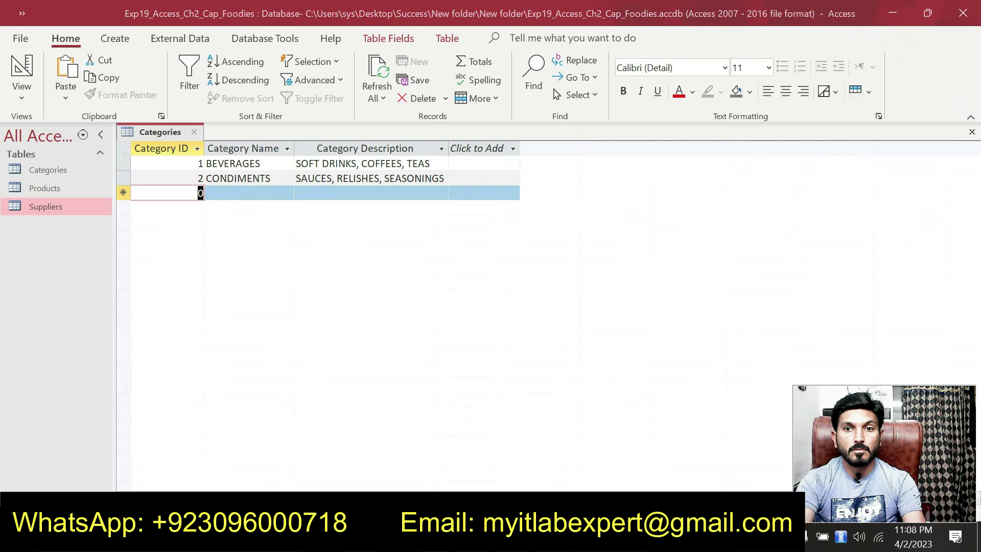
{"action": "key", "text": "alt+Tab"}
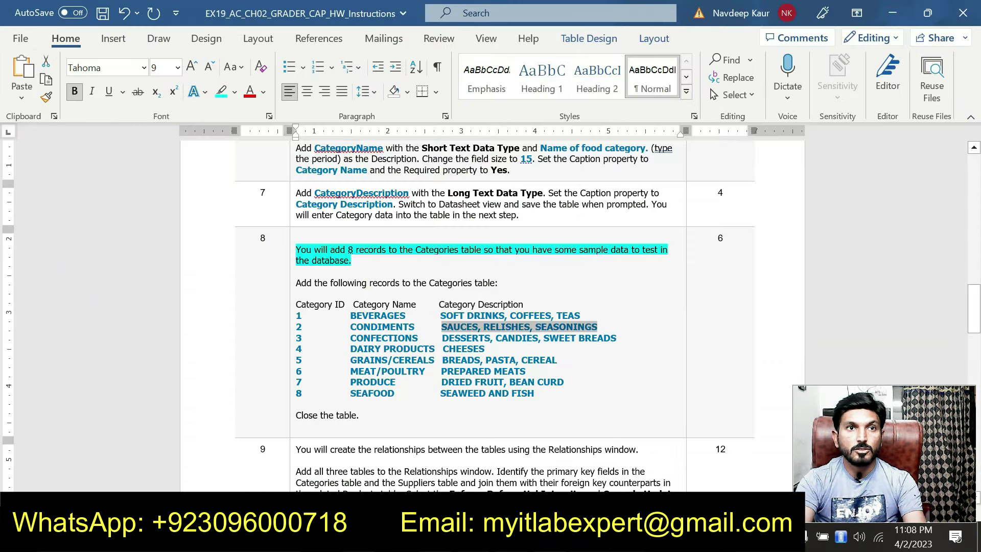
{"action": "left_click_drag", "start_coordinate": [351, 337], "coordinate": [418, 338]}
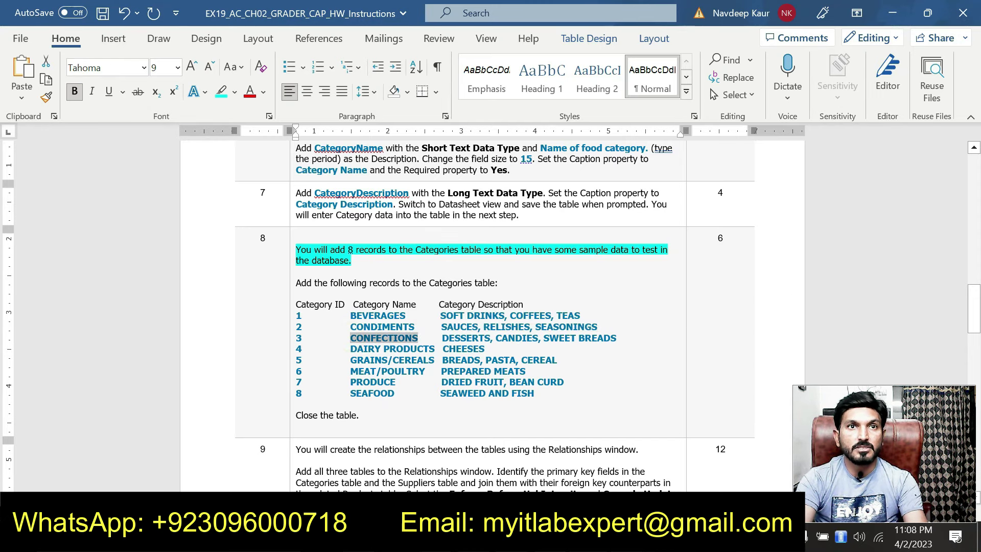
{"action": "key", "text": "alt+Tab"}
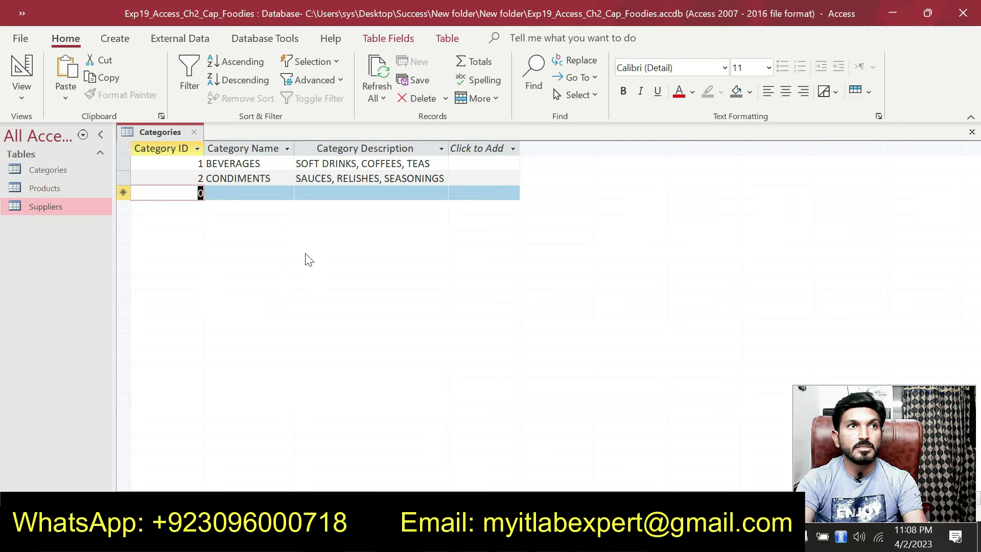
{"action": "type", "text": "3"}
{"action": "left_click", "coordinate": [246, 195]}
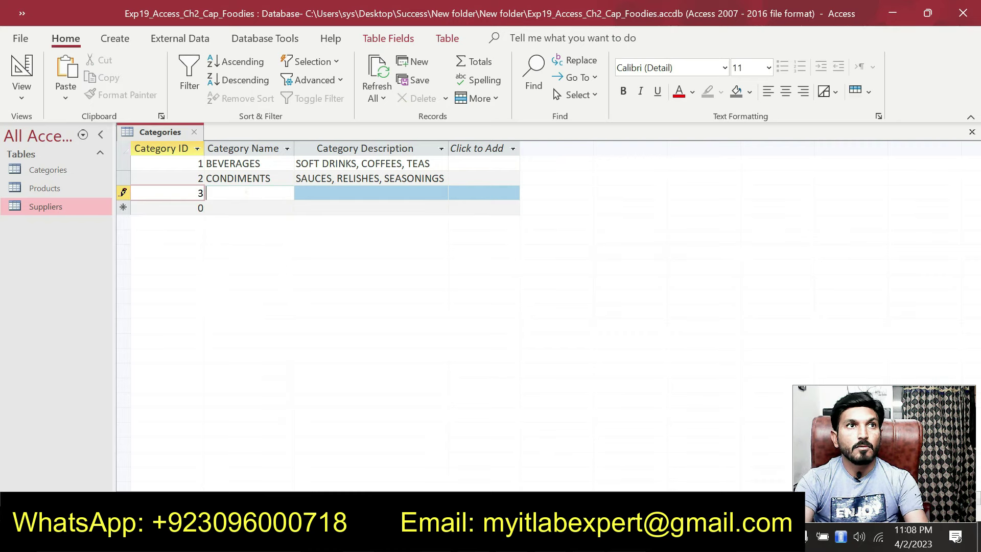
{"action": "key", "text": "ctrl+v"}
Copy DESSERTS, CANDIES, SWEET BREADS from the Word instructions into the CONFECTIONS record's Category Description in Access
{"action": "key", "text": "alt+Tab"}
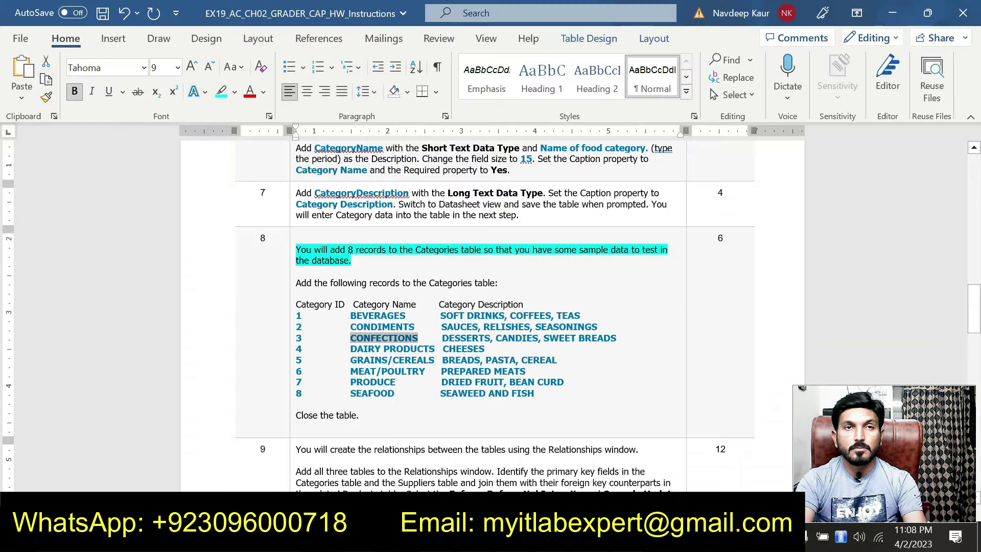
{"action": "left_click_drag", "start_coordinate": [441, 338], "coordinate": [620, 338]}
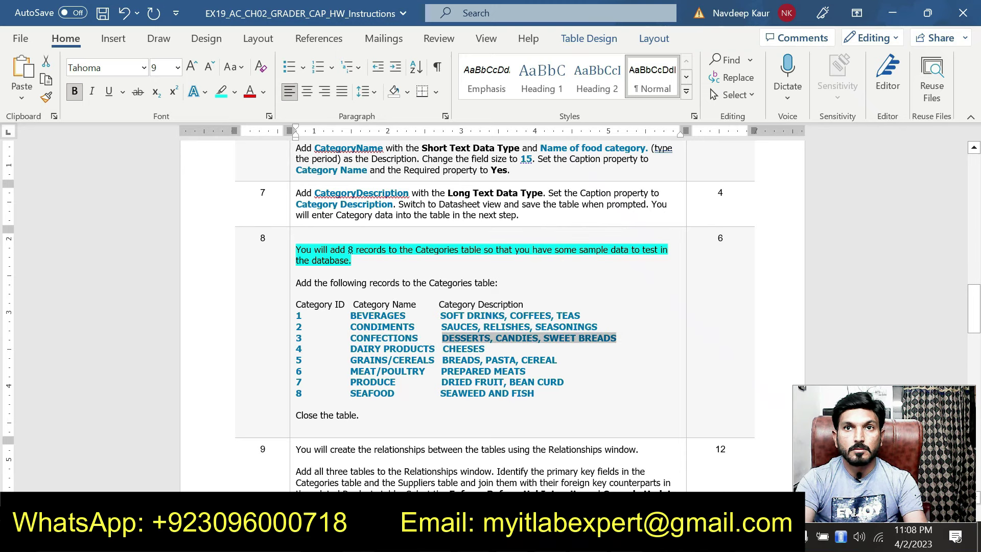
{"action": "key", "text": "alt+Tab"}
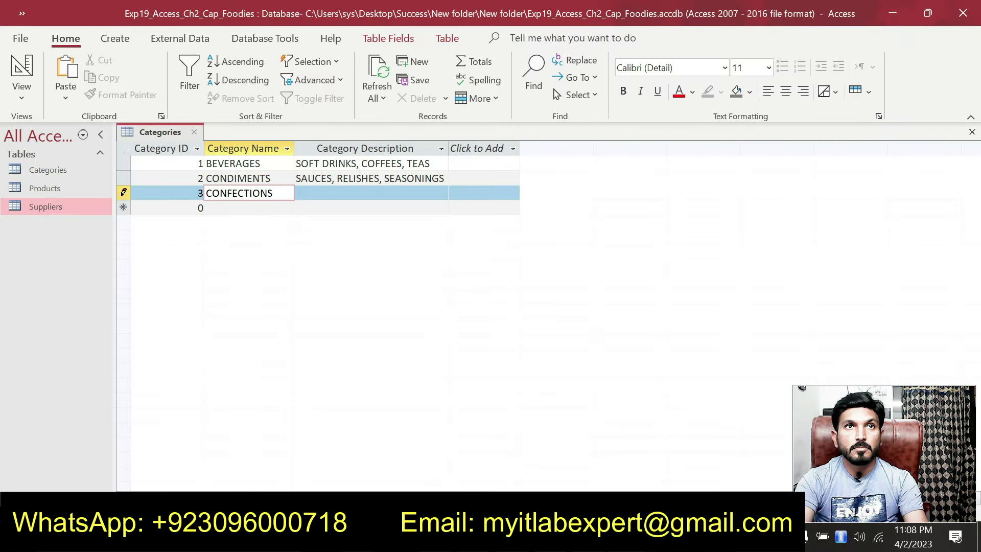
{"action": "key", "text": "Tab"}
{"action": "key", "text": "ctrl+v"}
Switch to Word and copy the category name DAIRY PRODUCTS, without its trailing spaces, from step 8 of the instructions
{"action": "key", "text": "alt+Tab"}
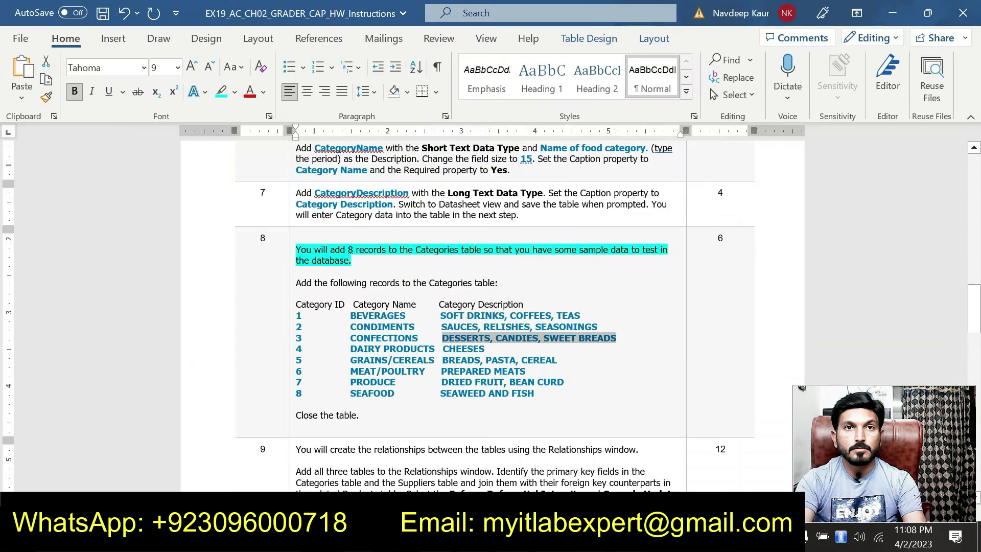
{"action": "left_click_drag", "start_coordinate": [351, 349], "coordinate": [436, 349]}
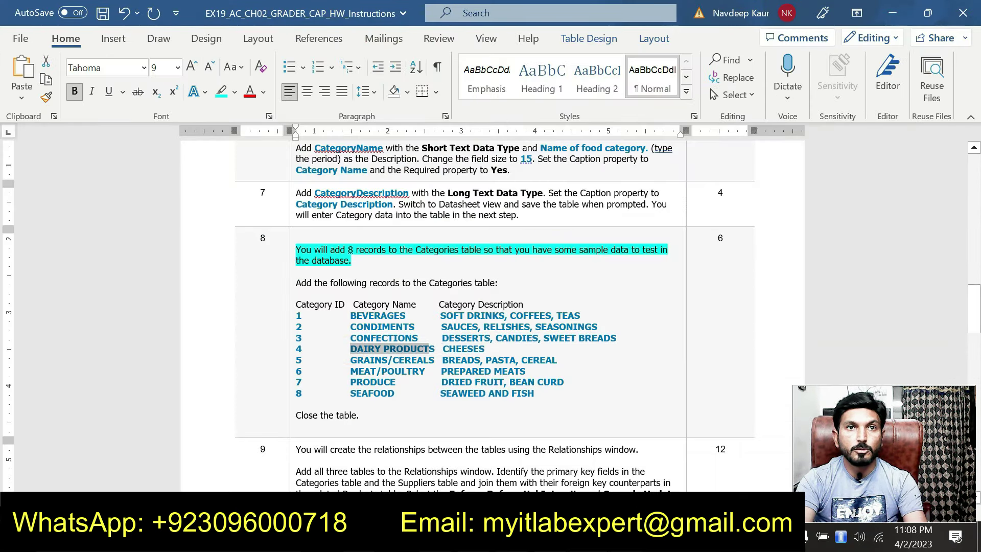
{"action": "left_click_drag", "start_coordinate": [435, 349], "coordinate": [350, 349]}
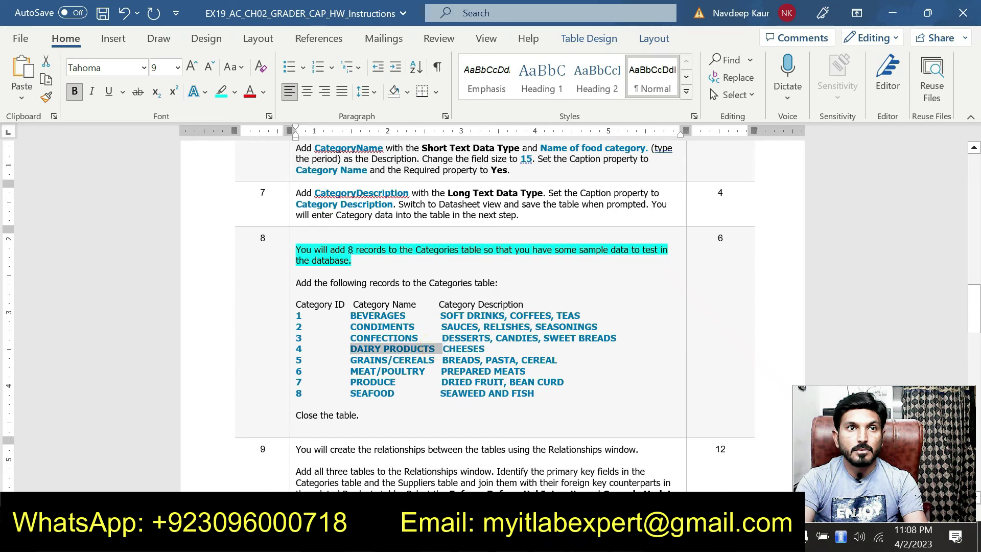
{"action": "left_click", "coordinate": [344, 344]}
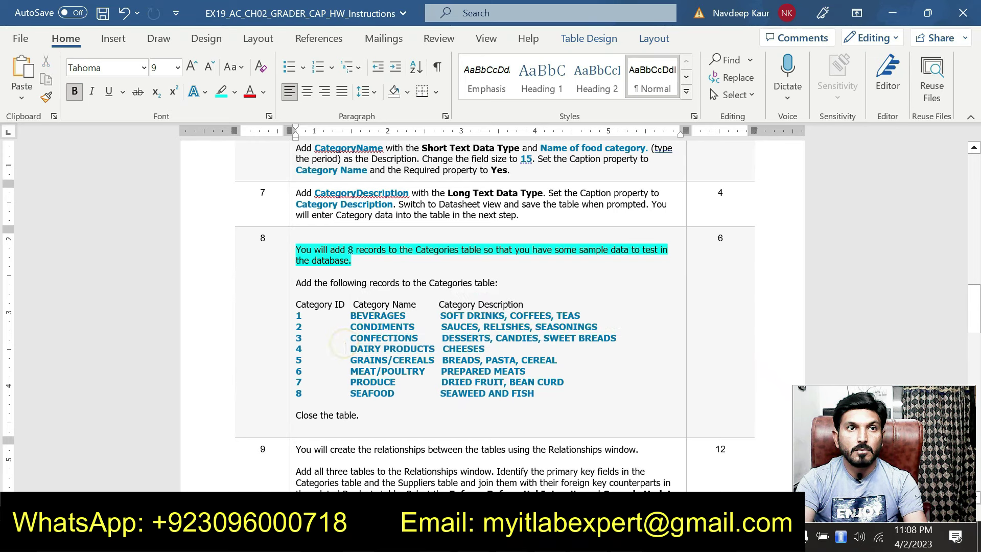
{"action": "left_click_drag", "start_coordinate": [345, 349], "coordinate": [435, 349]}
{"action": "key", "text": "ctrl+c"}
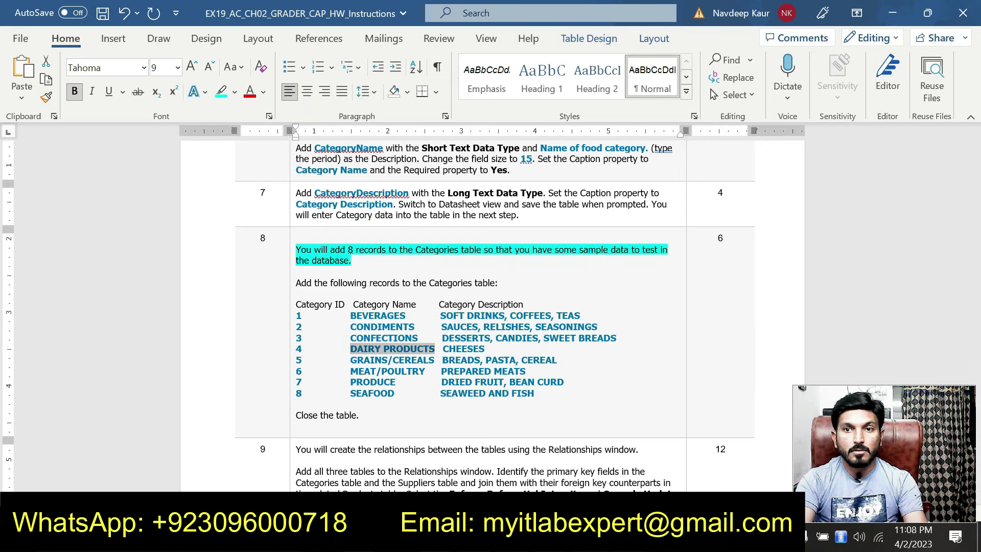
Switch to Access and add a record with Category ID 4 and the copied Category Name DAIRY PRODUCTS
{"action": "key", "text": "alt+Tab"}
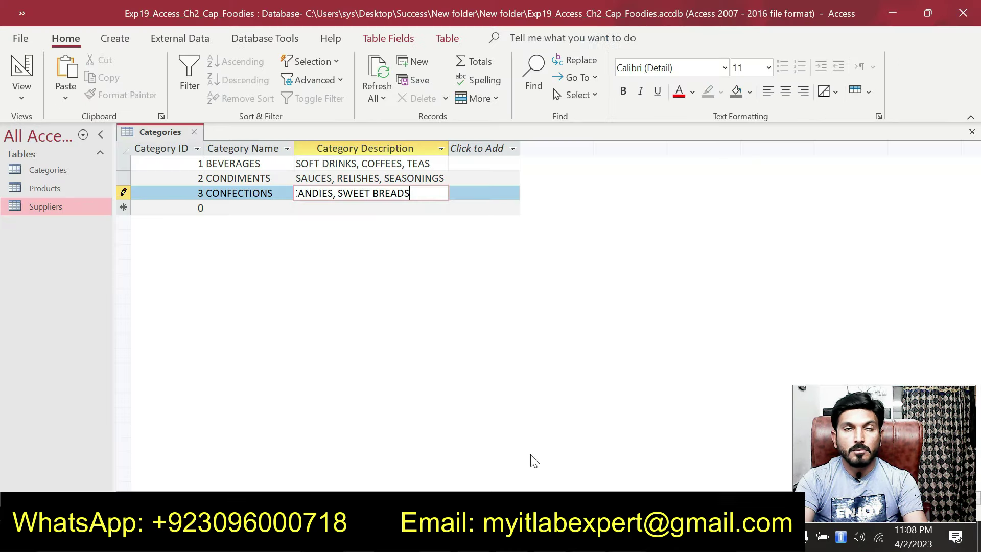
{"action": "left_click", "coordinate": [202, 208]}
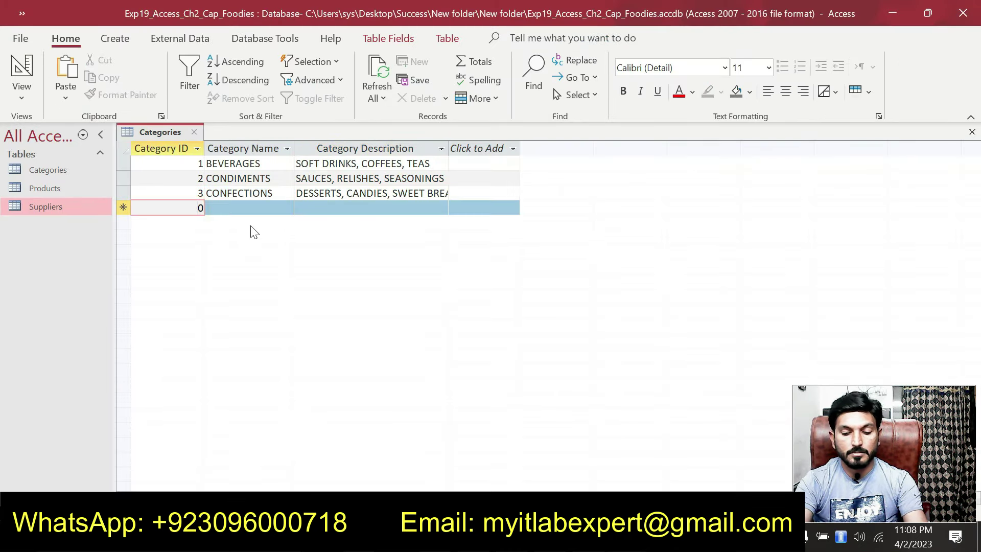
{"action": "type", "text": "4"}
{"action": "left_click", "coordinate": [241, 201]}
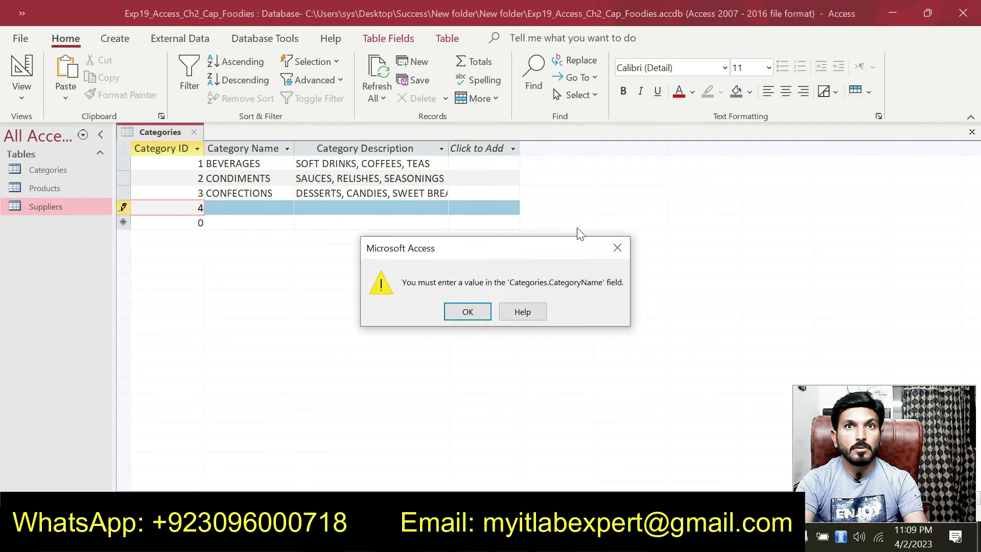
{"action": "left_click", "coordinate": [617, 248]}
{"action": "left_click", "coordinate": [261, 204]}
{"action": "key", "text": "ctrl+v"}
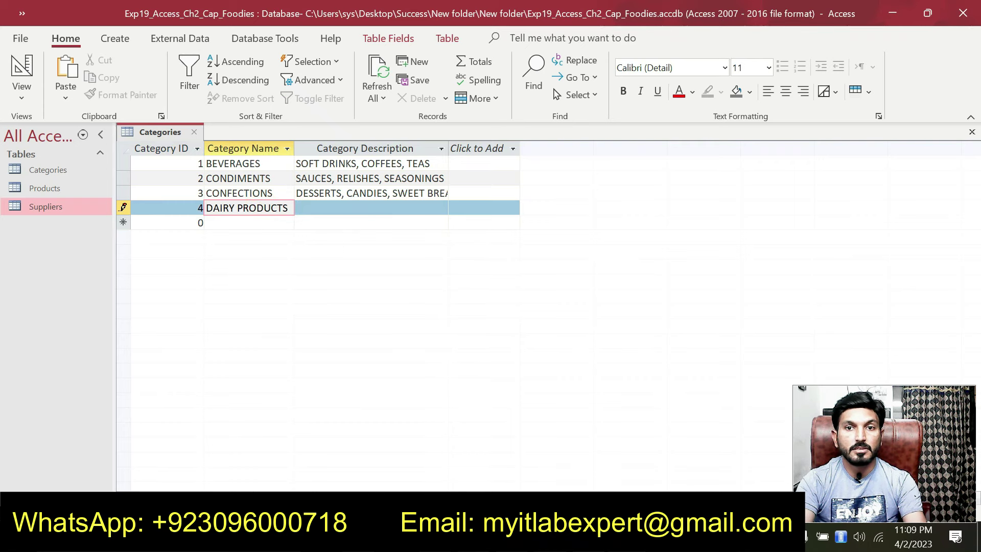
Copy CHEESES from the Word instructions into the DAIRY PRODUCTS record's Category Description in Access
{"action": "key", "text": "alt+Tab"}
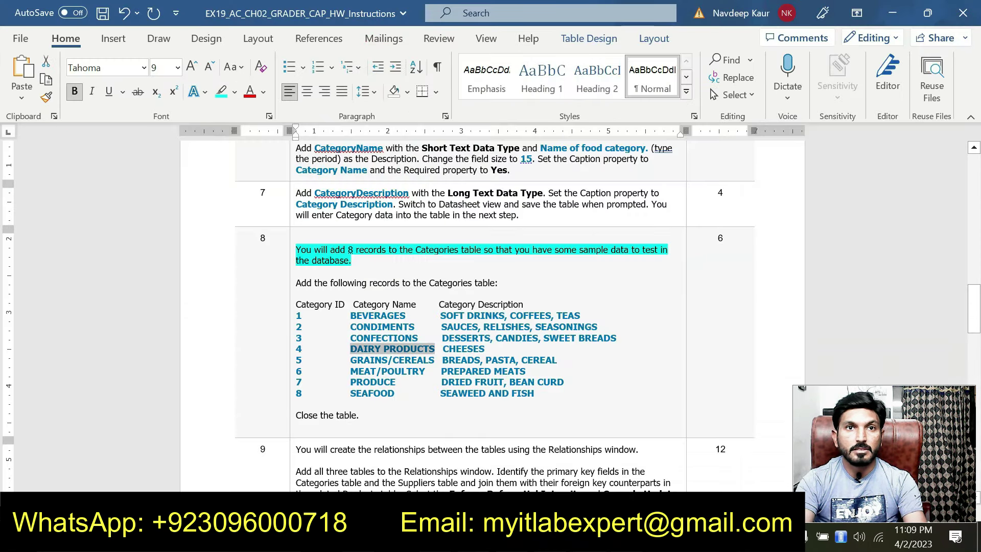
{"action": "left_click_drag", "start_coordinate": [442, 349], "coordinate": [485, 349]}
{"action": "key", "text": "ctrl+c"}
{"action": "key", "text": "alt+Tab"}
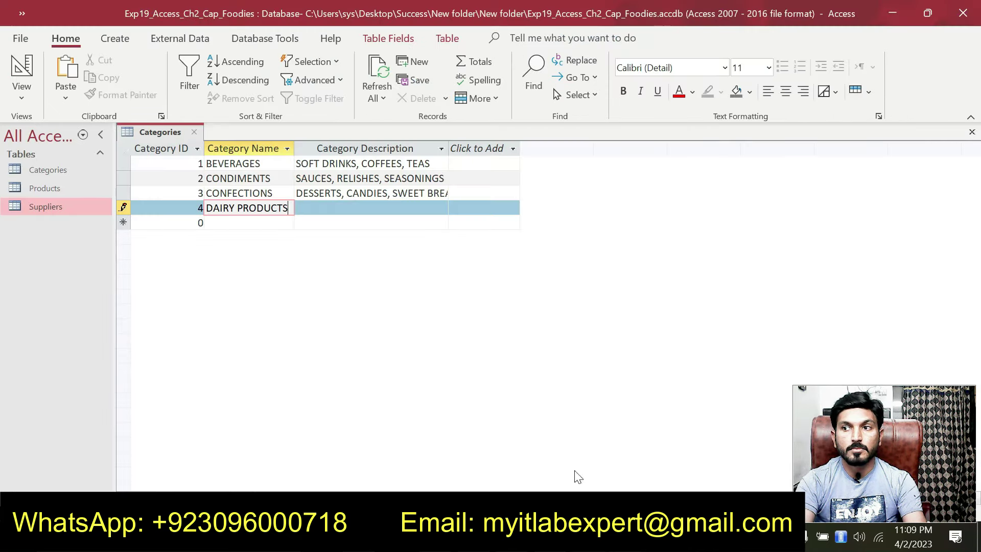
{"action": "left_click", "coordinate": [385, 213]}
{"action": "key", "text": "ctrl+v"}
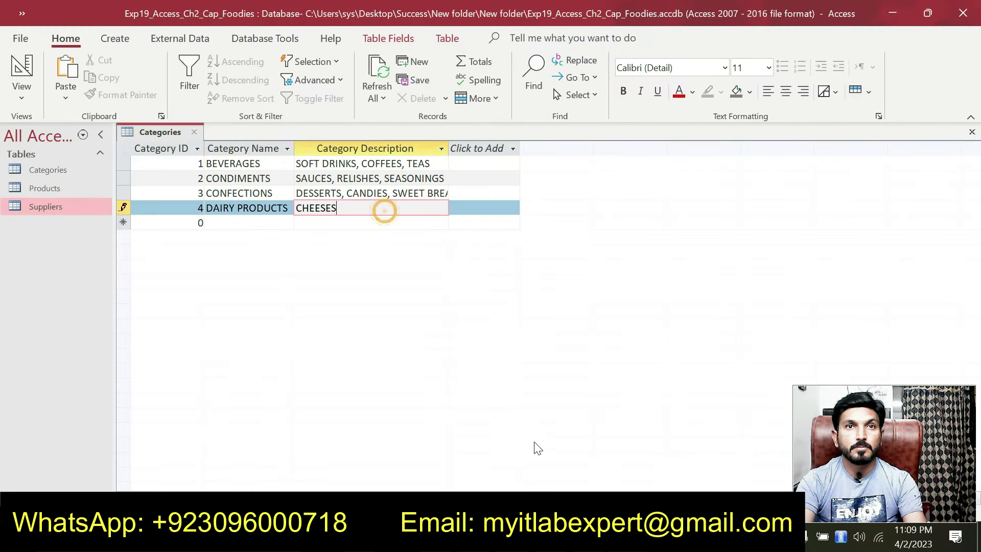
Add a record in Access with Category ID 5 and the Category Name GRAINS/CEREALS copied from the Word instructions
{"action": "key", "text": "alt+Tab"}
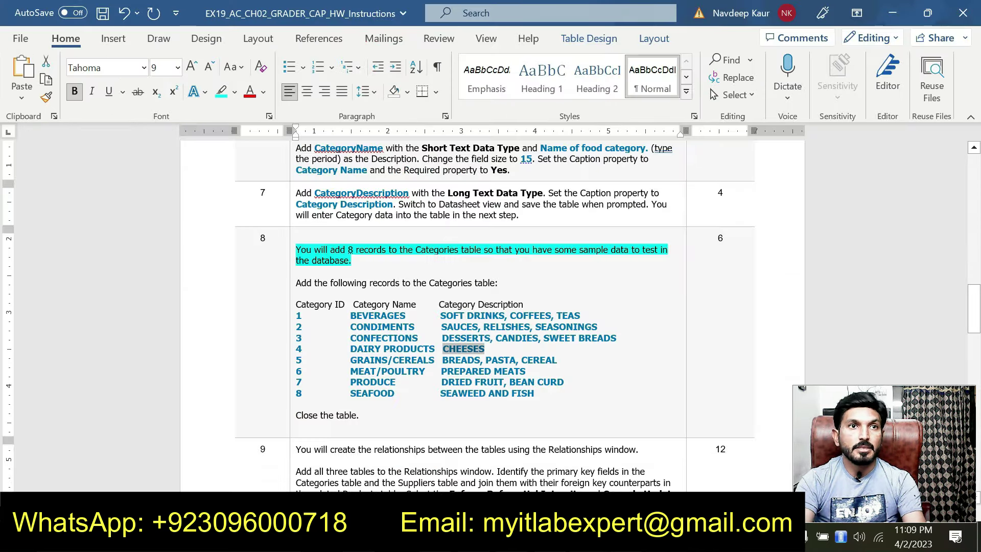
{"action": "left_click_drag", "start_coordinate": [351, 361], "coordinate": [434, 360]}
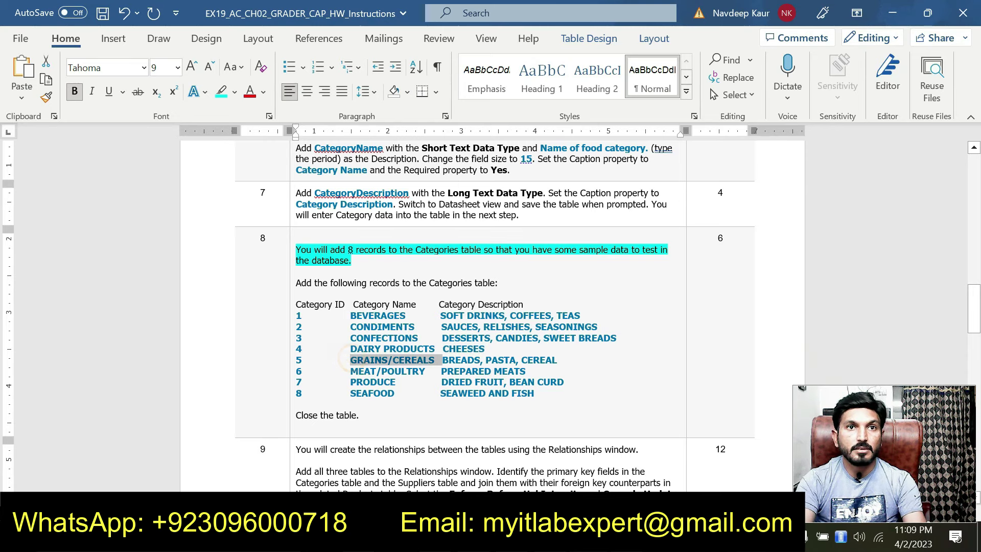
{"action": "key", "text": "ctrl+c"}
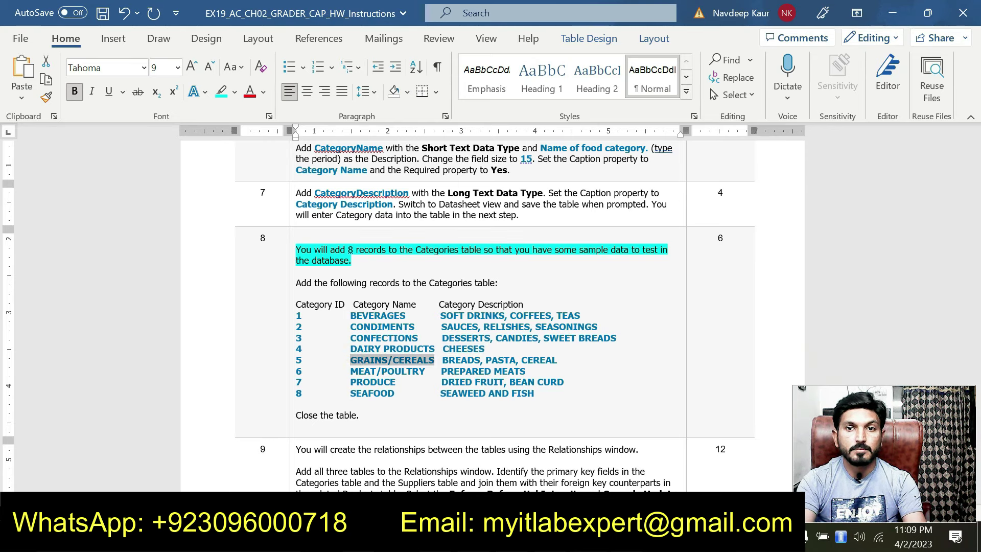
{"action": "key", "text": "alt+Tab"}
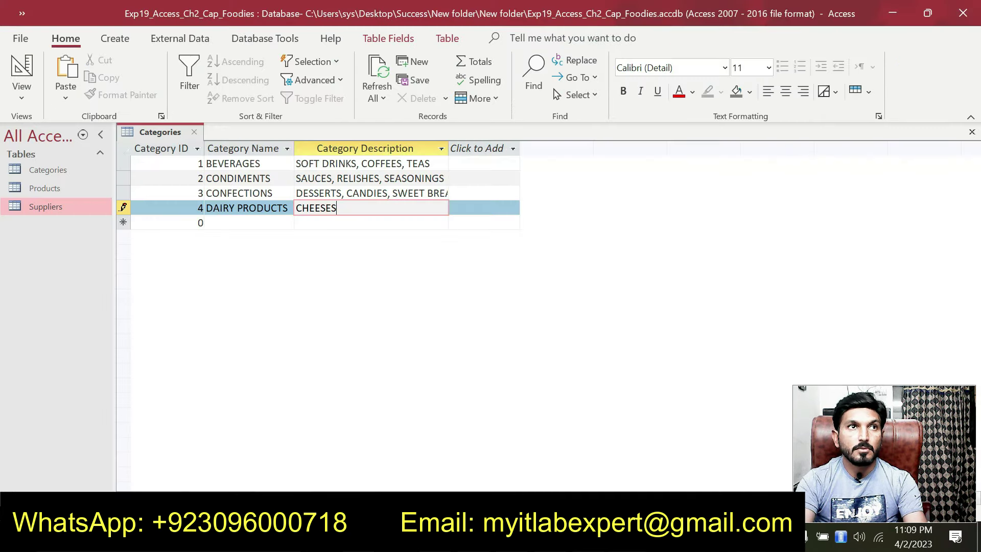
{"action": "left_click", "coordinate": [200, 223]}
{"action": "type", "text": "5"}
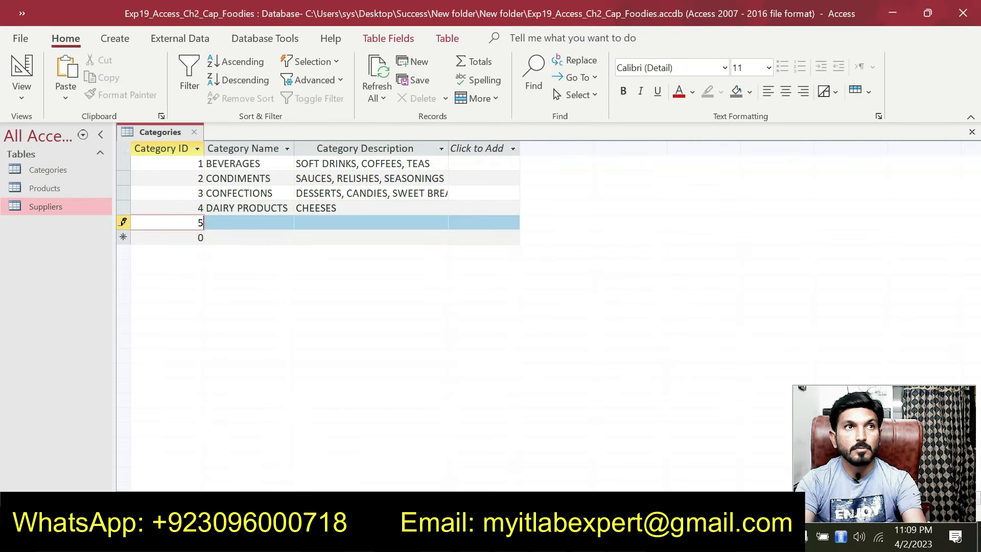
{"action": "key", "text": "Tab"}
{"action": "type", "text": "GRAINS/CEREALS"}
Copy BREADS, PASTA, CEREAL from the Word instructions into the GRAINS/CEREALS record's Category Description in Access
{"action": "key", "text": "alt+Tab"}
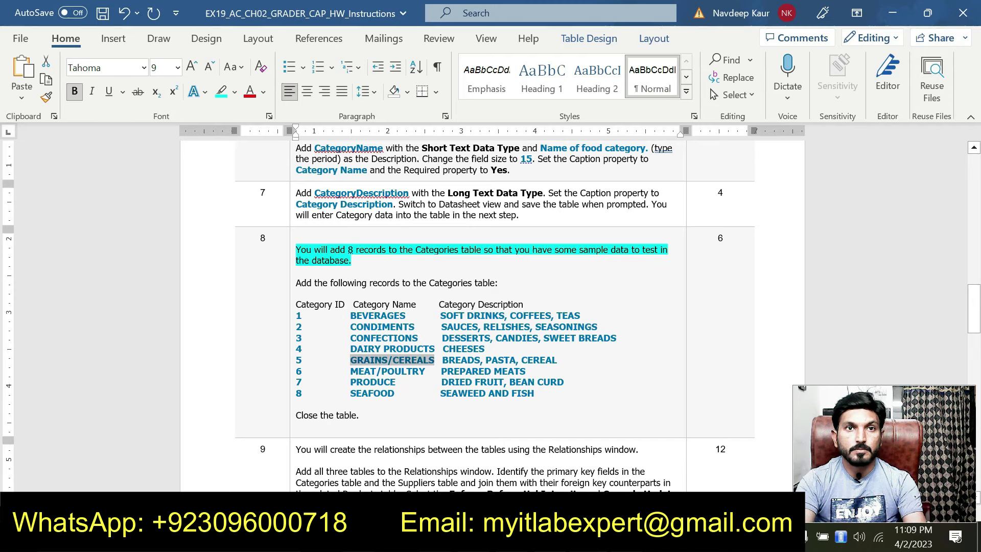
{"action": "left_click_drag", "start_coordinate": [556, 360], "coordinate": [442, 358]}
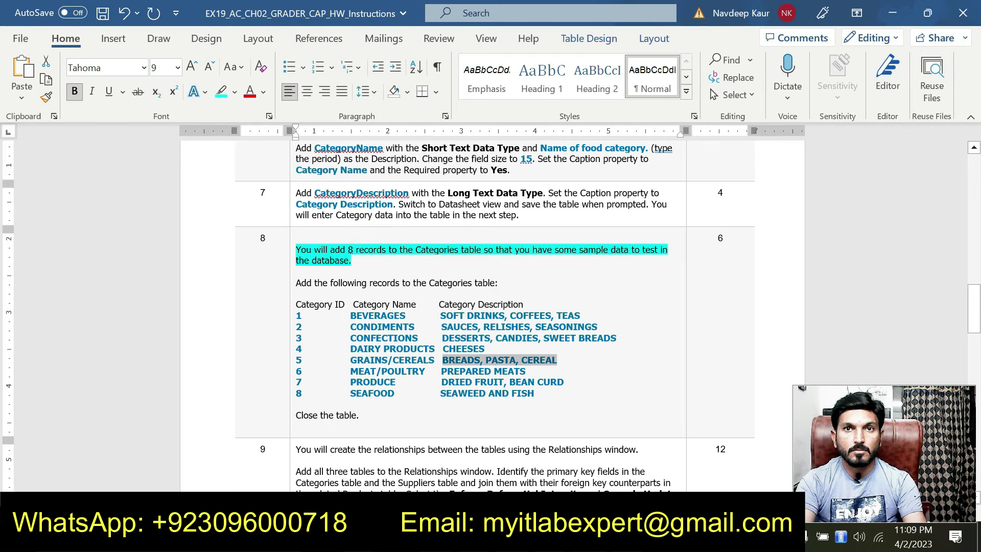
{"action": "key", "text": "alt+Tab"}
{"action": "key", "text": "Tab"}
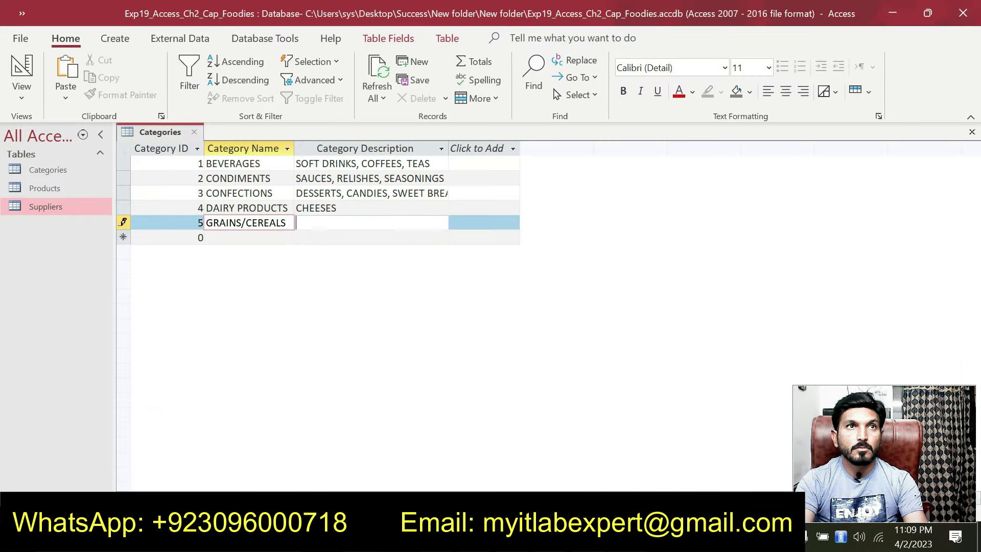
{"action": "key", "text": "ctrl+v"}
Add a record in Access with Category ID 6 and the Category Name MEAT/POULTRY copied from the Word instructions
{"action": "key", "text": "alt+Tab"}
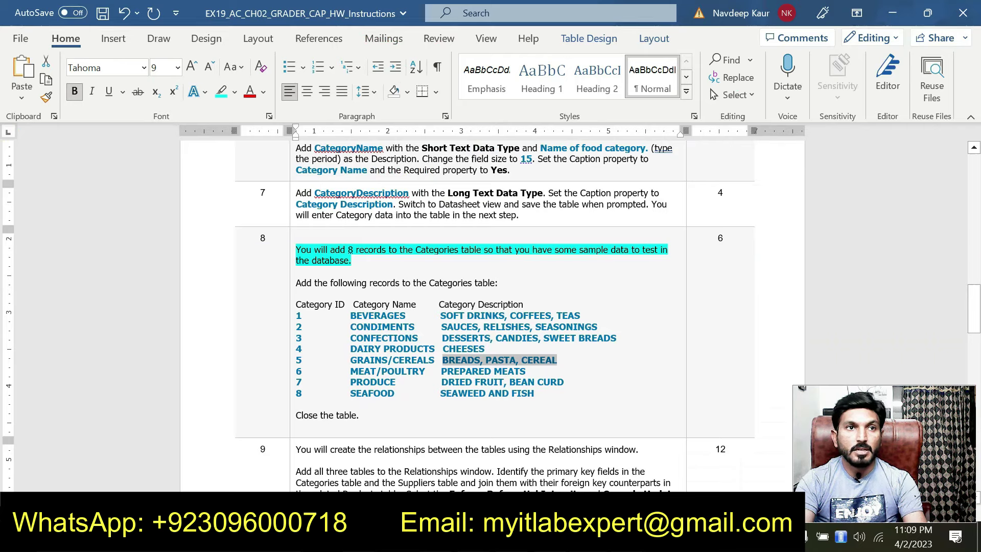
{"action": "left_click_drag", "start_coordinate": [426, 372], "coordinate": [351, 371]}
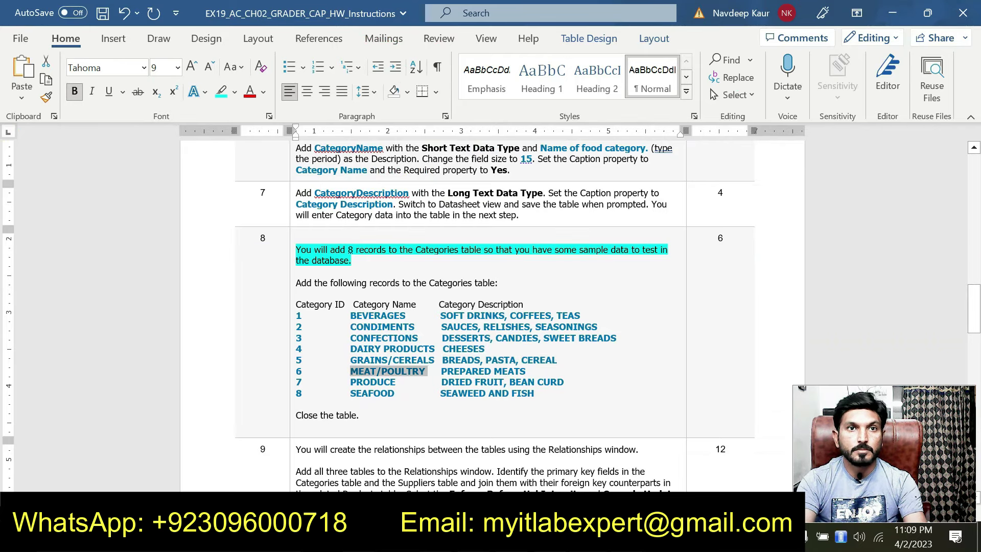
{"action": "key", "text": "alt+Tab"}
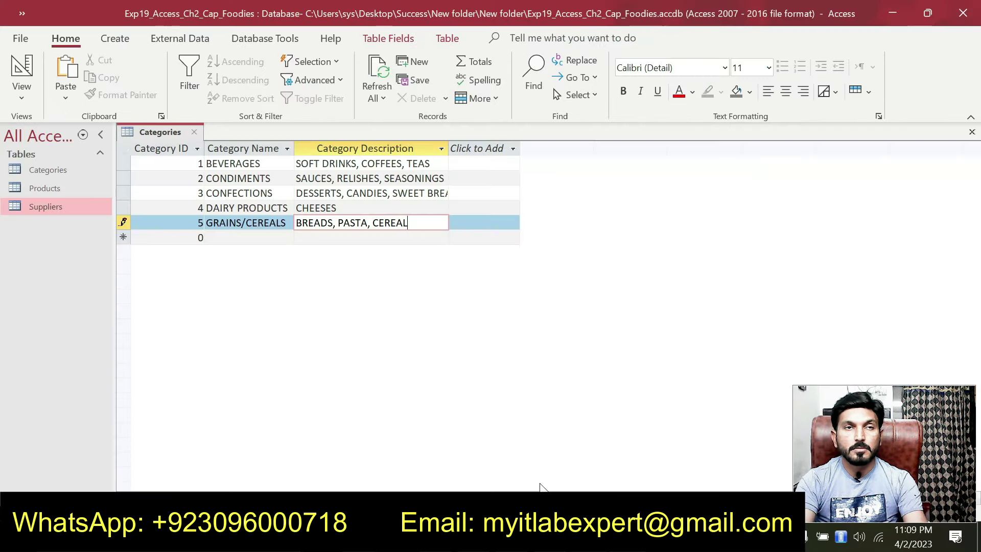
{"action": "left_click", "coordinate": [228, 240]}
{"action": "key", "text": "ctrl+v"}
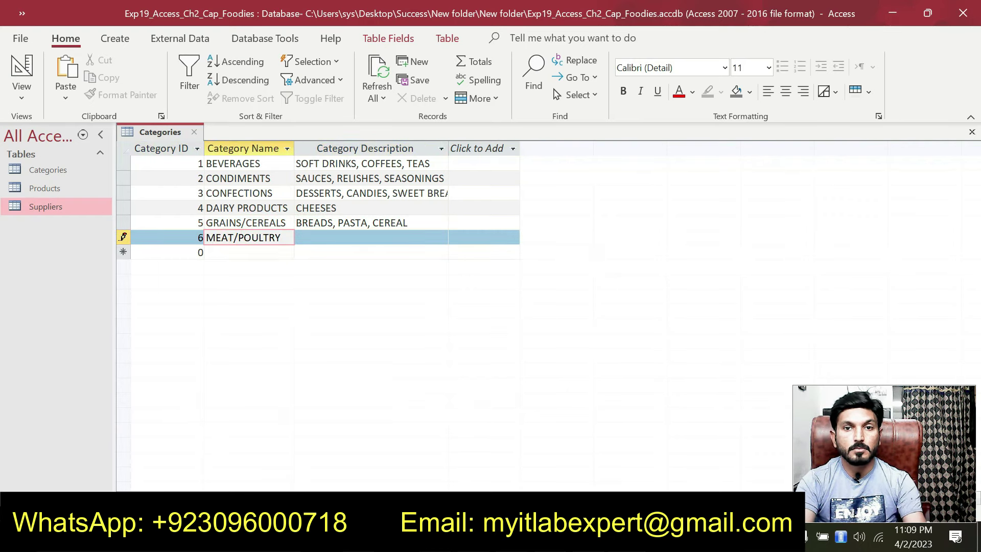
Copy PREPARED MEATS from the Word instructions into the MEAT/POULTRY record's Category Description in Access
{"action": "key", "text": "alt+Tab"}
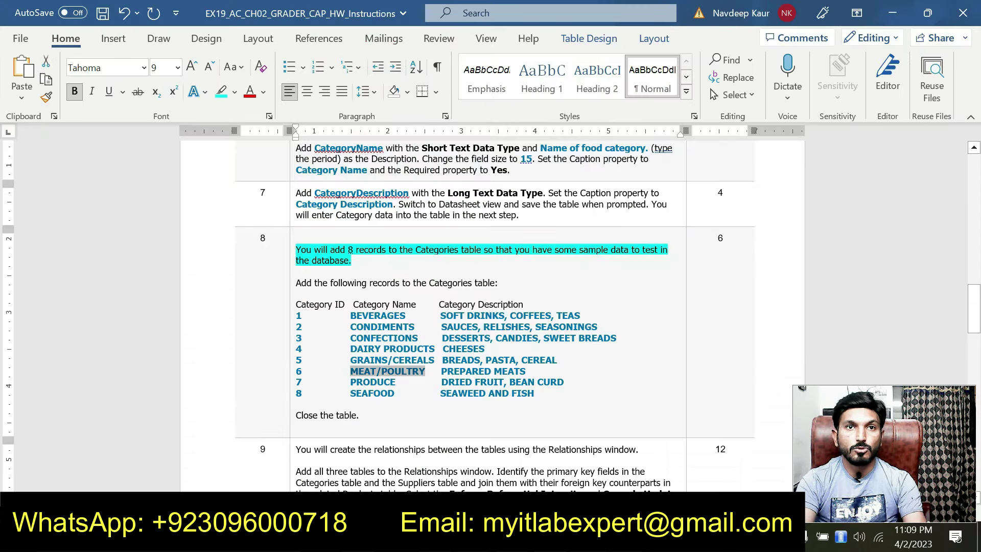
{"action": "left_click_drag", "start_coordinate": [442, 371], "coordinate": [525, 371]}
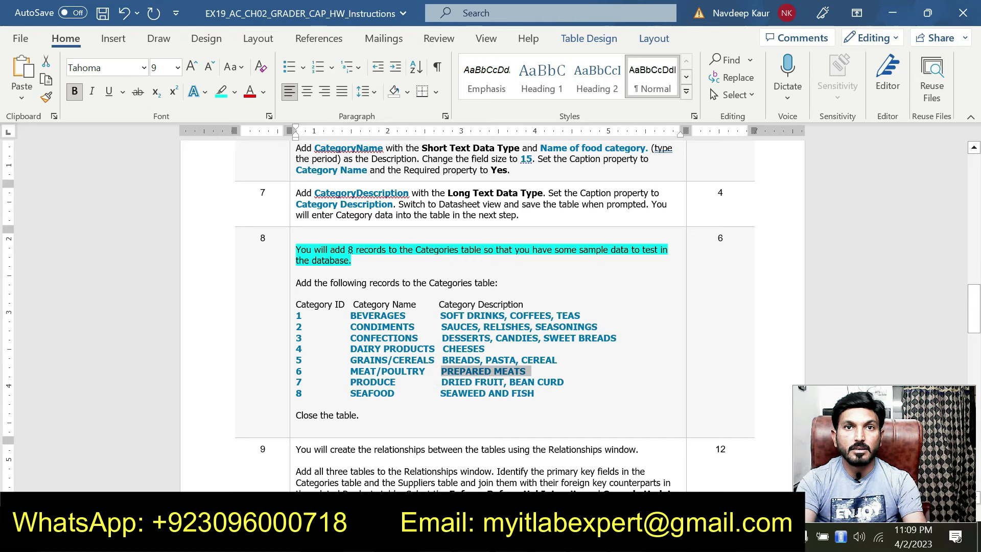
{"action": "key", "text": "alt+Tab"}
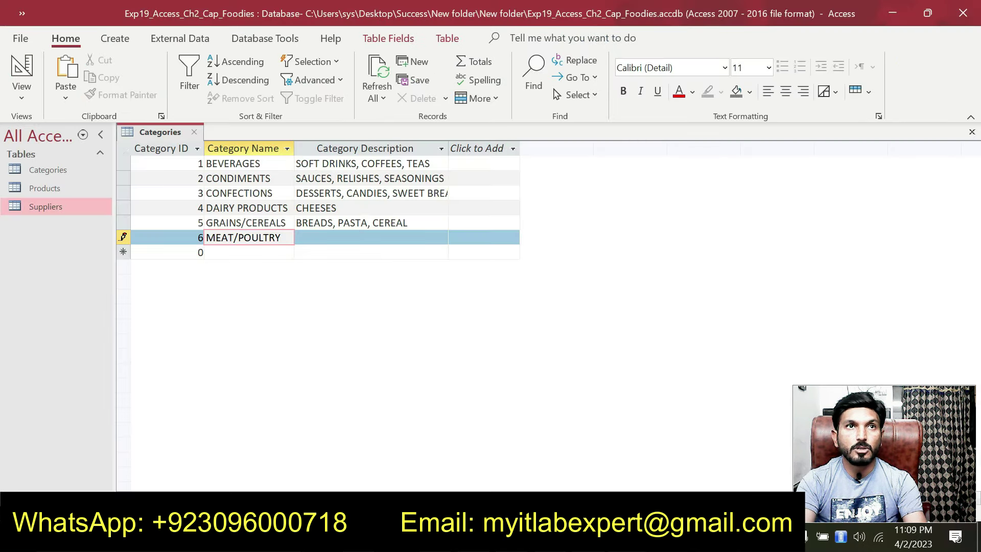
{"action": "key", "text": "Tab"}
{"action": "key", "text": "ctrl+v"}
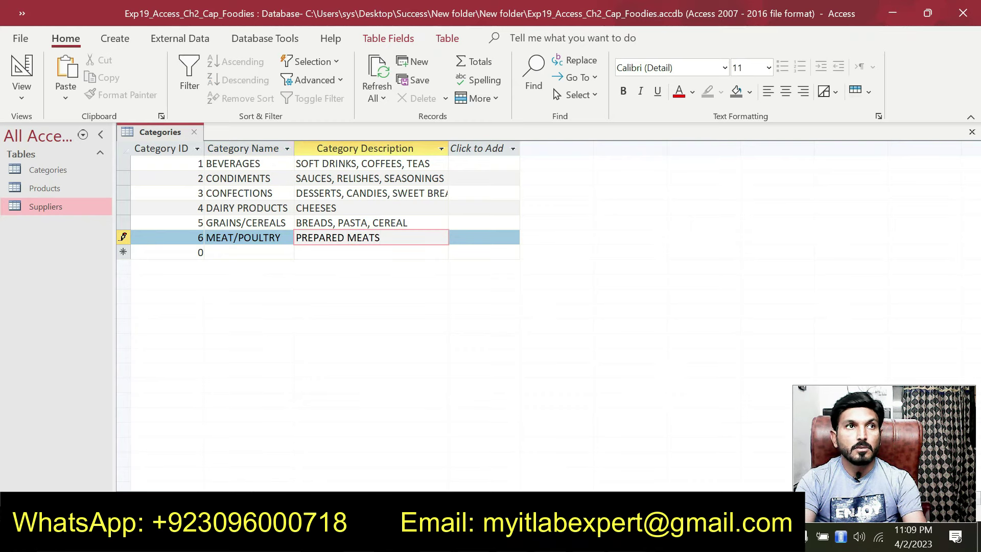
Add a record in Access with Category ID 7 and the Category Name PRODUCE copied from the Word instructions
{"action": "key", "text": "alt+Tab"}
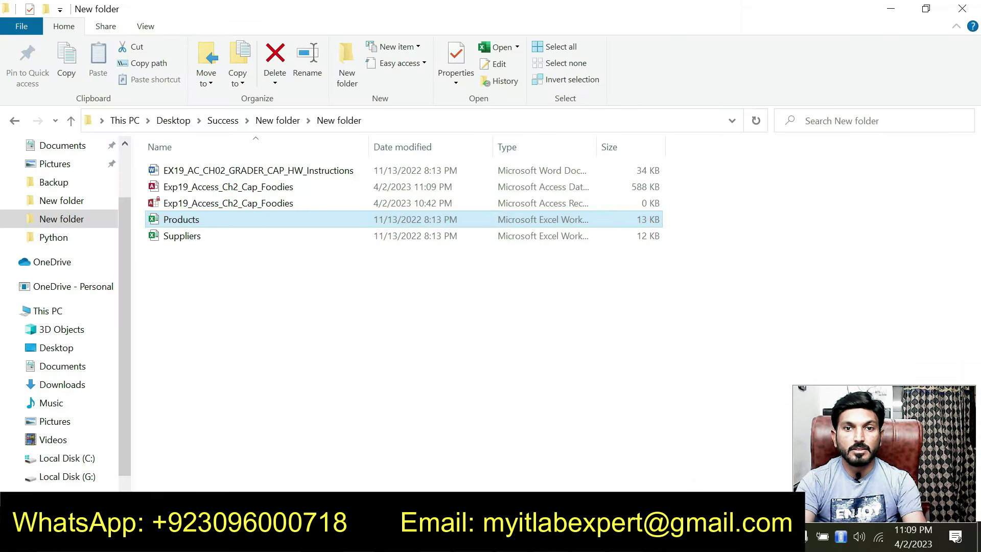
{"action": "key", "text": "alt+Tab"}
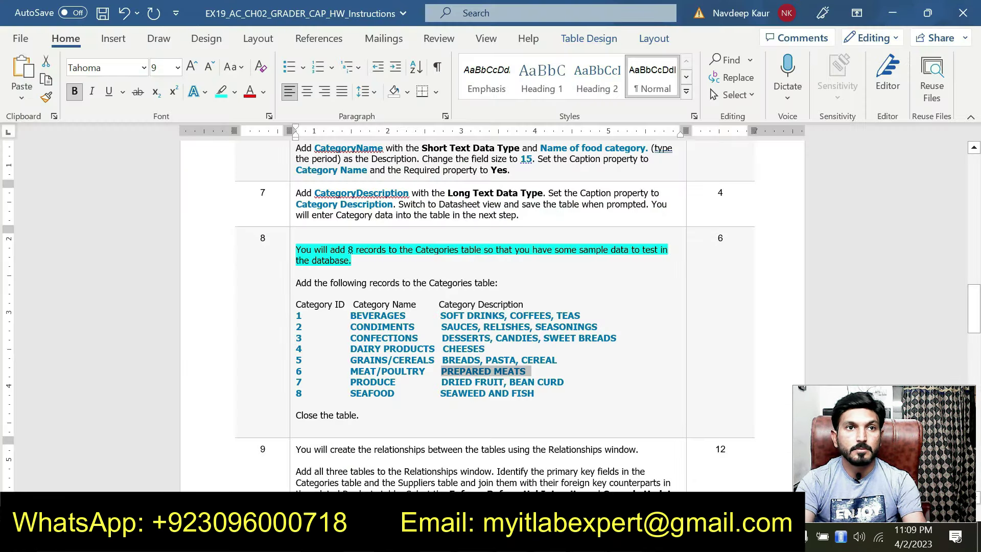
{"action": "double_click", "coordinate": [358, 382]}
{"action": "key", "text": "ctrl+c"}
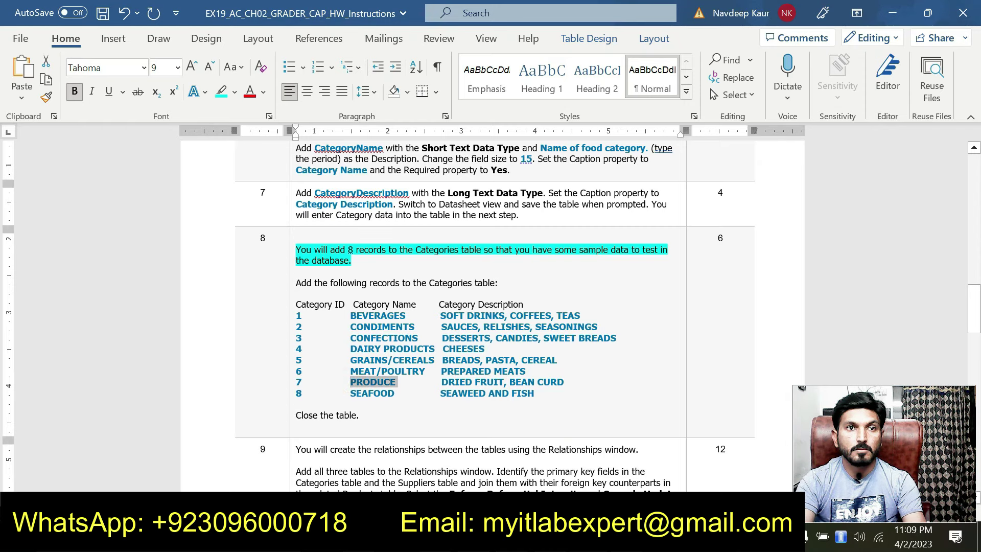
{"action": "key", "text": "alt+Tab"}
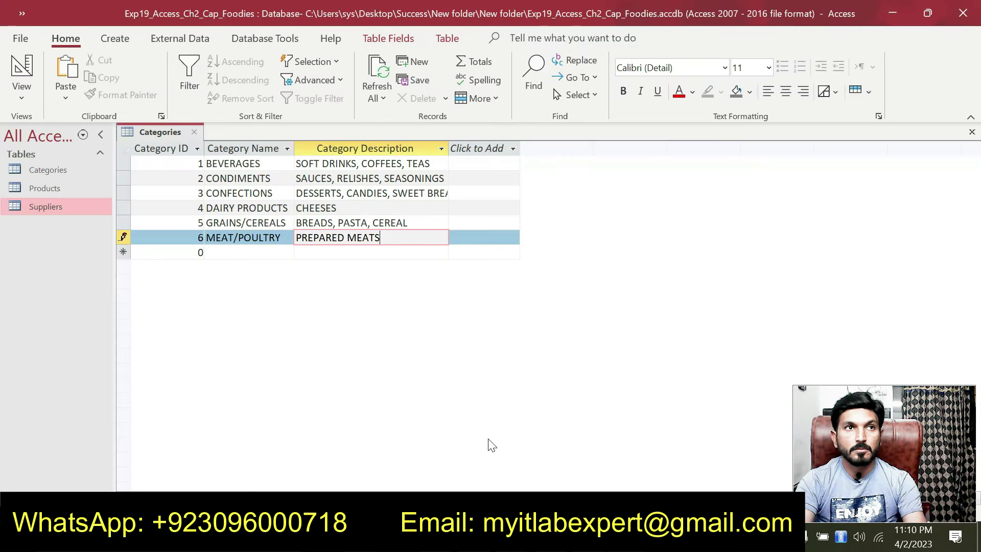
{"action": "left_click", "coordinate": [256, 253]}
{"action": "key", "text": "ctrl+v"}
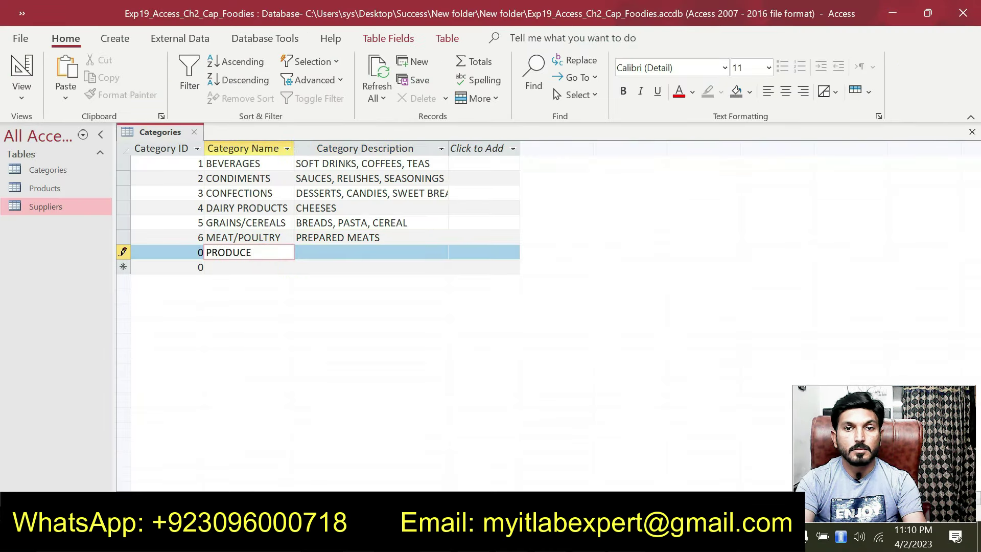
{"action": "double_click", "coordinate": [199, 253]}
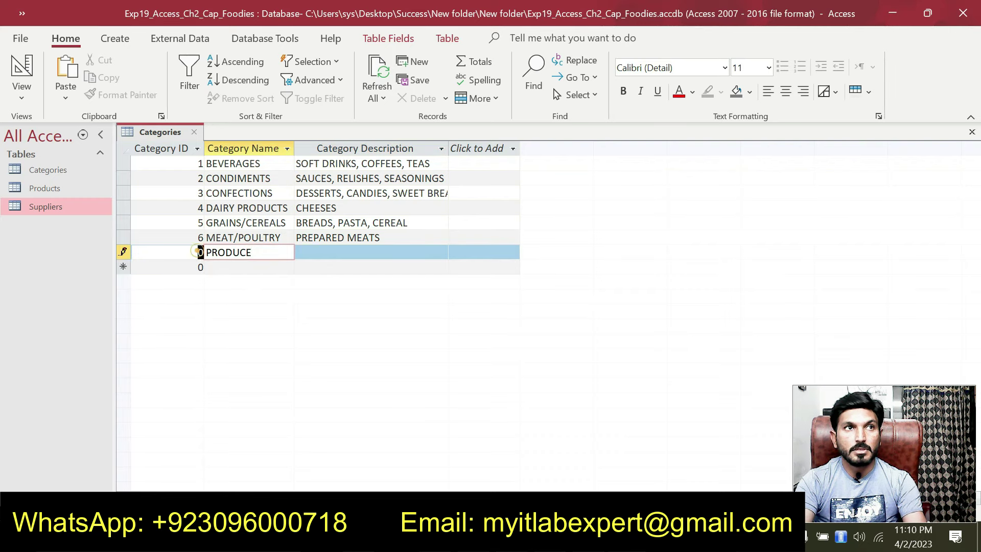
{"action": "type", "text": "7"}
Copy DRIED FRUIT, BEAN CURD from the Word instructions into the PRODUCE record's Category Description in Access
{"action": "key", "text": "Tab"}
{"action": "key", "text": "Tab"}
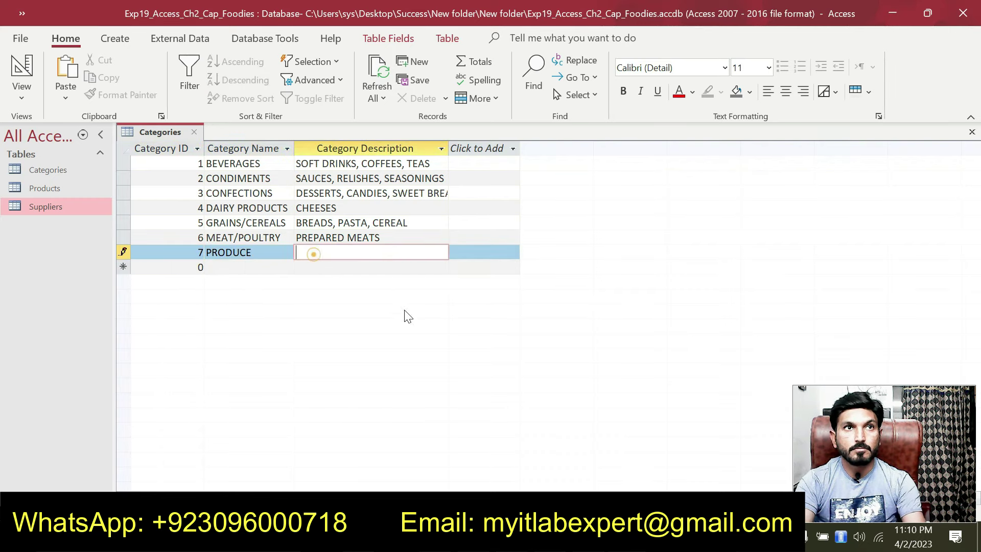
{"action": "key", "text": "alt+Tab"}
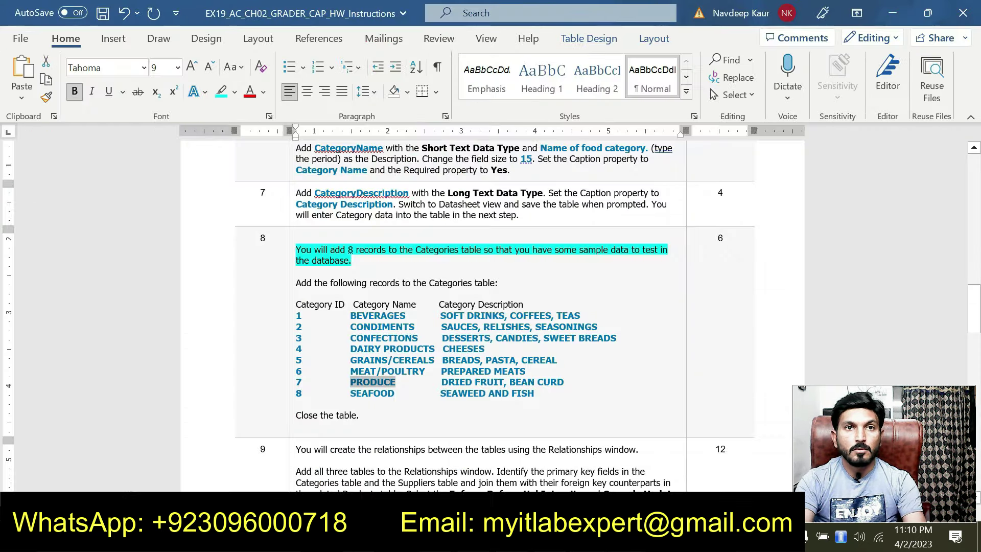
{"action": "left_click_drag", "start_coordinate": [441, 382], "coordinate": [564, 382]}
{"action": "key", "text": "ctrl+c"}
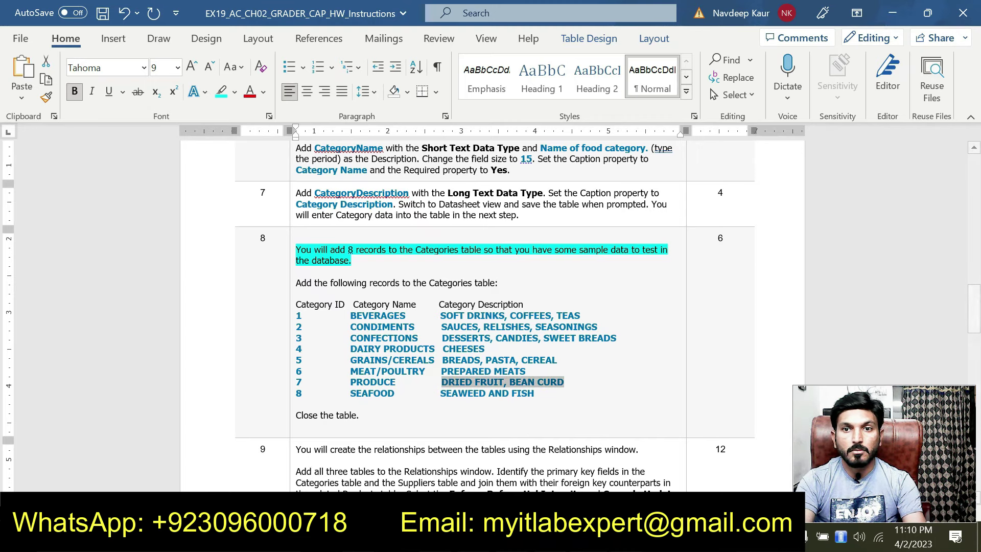
{"action": "key", "text": "alt+Tab"}
{"action": "key", "text": "ctrl+v"}
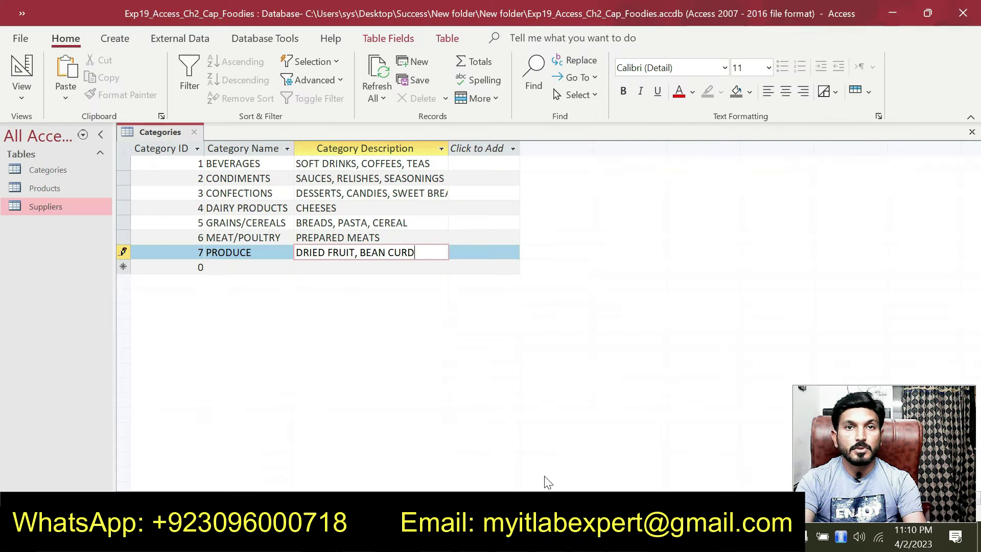
Add a record in Access with Category ID 8 and the Category Name SEAFOOD copied from the Word instructions
{"action": "key", "text": "alt+Tab"}
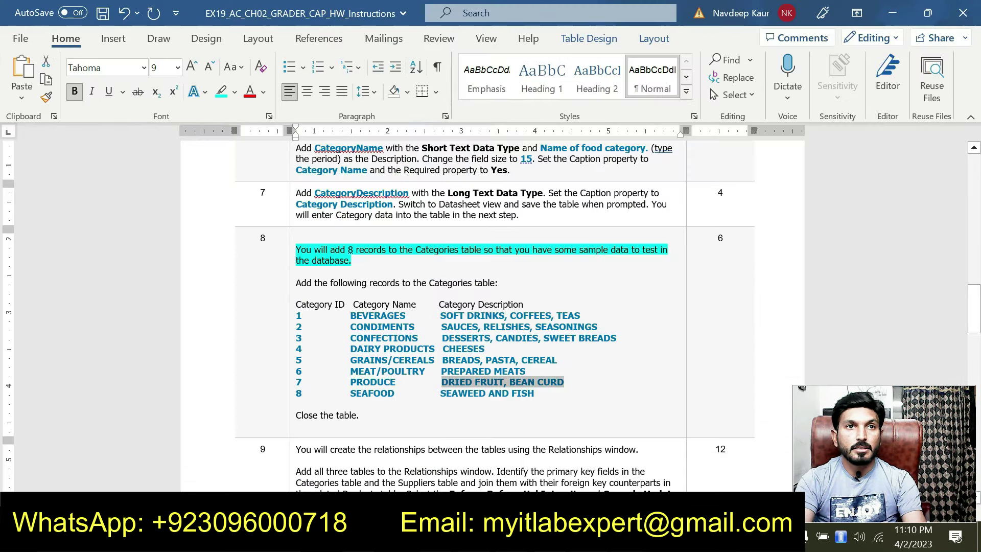
{"action": "double_click", "coordinate": [372, 393]}
{"action": "key", "text": "ctrl+c"}
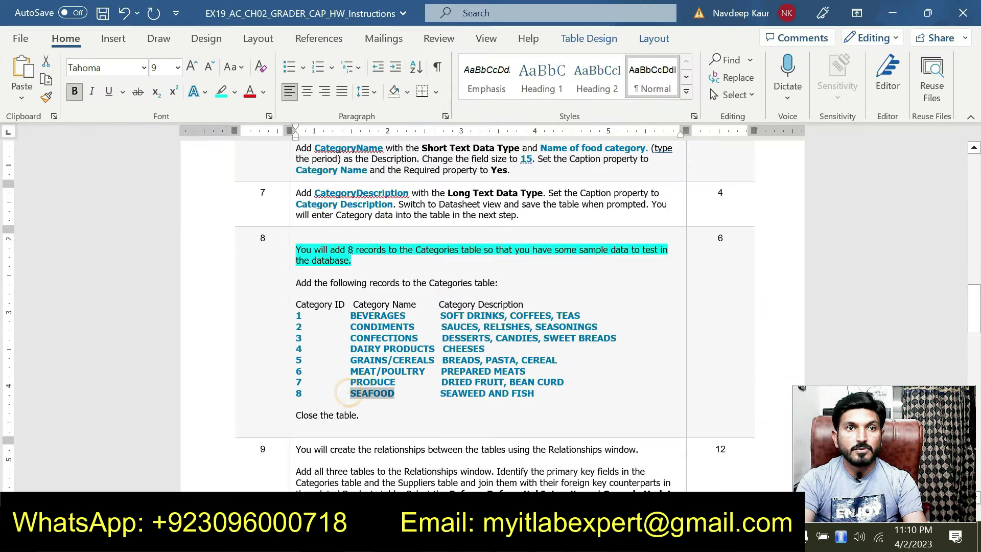
{"action": "key", "text": "alt+Tab"}
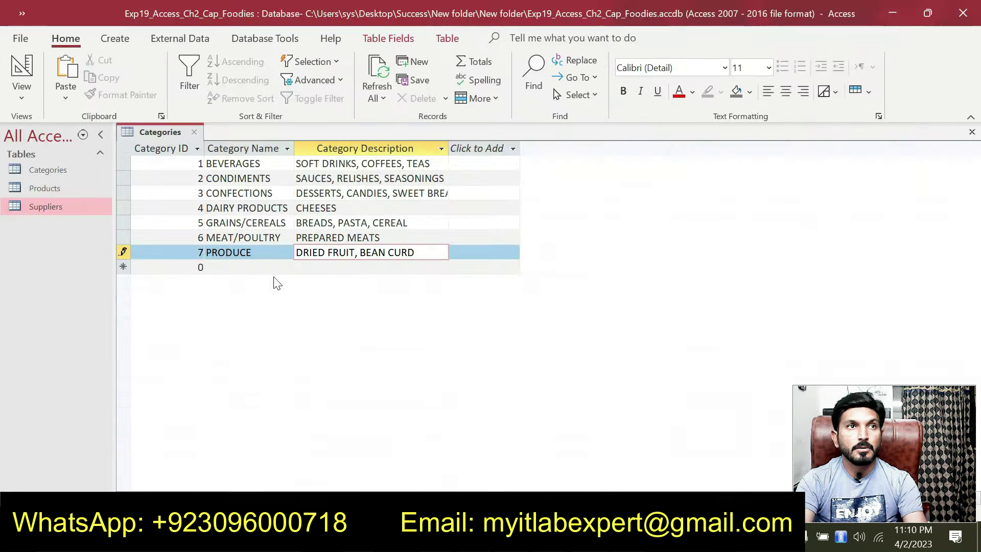
{"action": "left_click", "coordinate": [199, 267]}
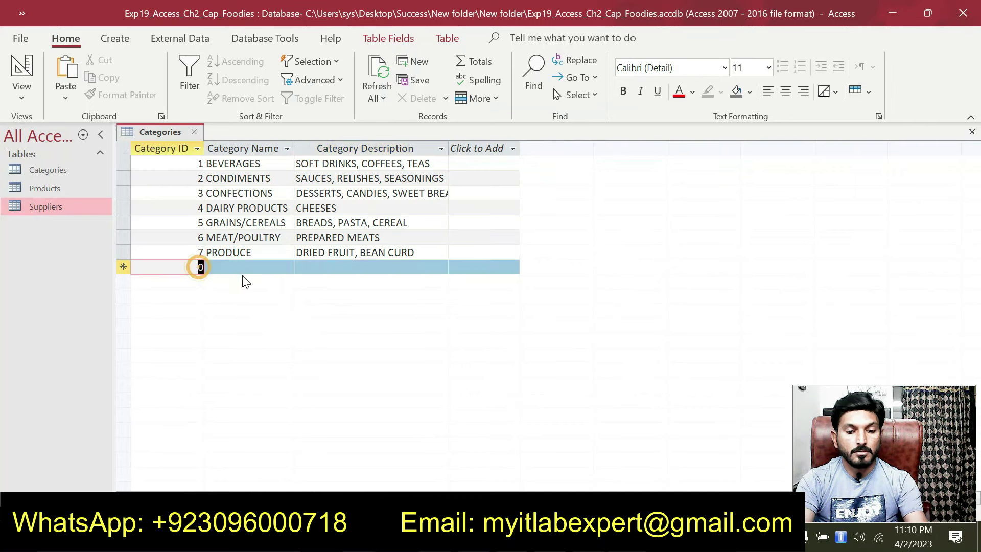
{"action": "left_click", "coordinate": [246, 267]}
{"action": "key", "text": "ctrl+v"}
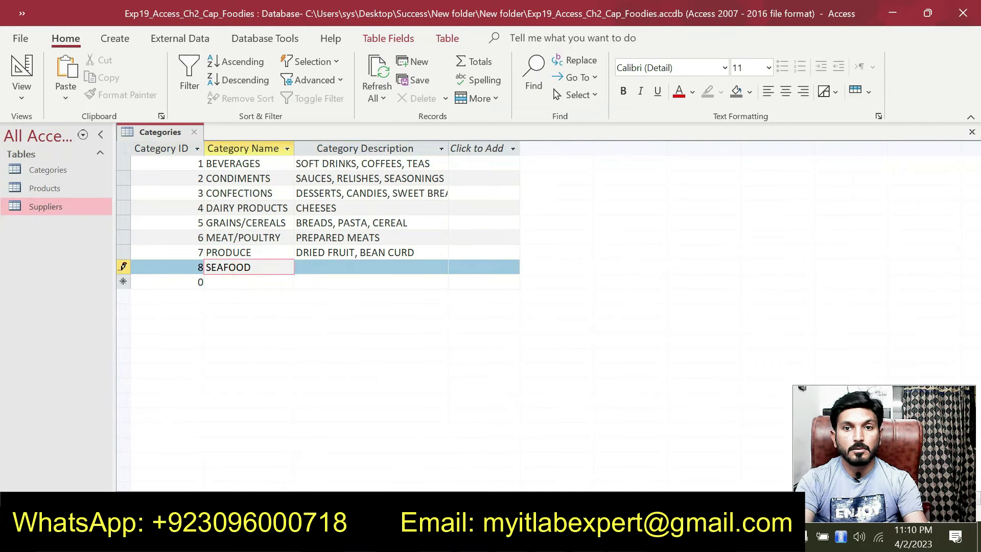
Copy SEAWEED AND FISH from the Word instructions into the SEAFOOD record's Category Description in Access
{"action": "key", "text": "alt+Tab"}
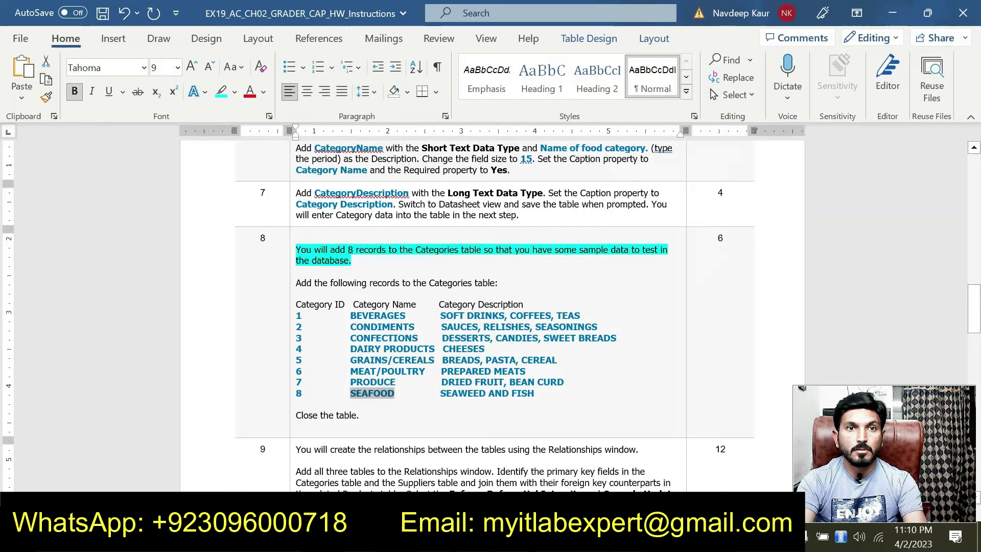
{"action": "left_click_drag", "start_coordinate": [440, 393], "coordinate": [534, 393]}
{"action": "key", "text": "ctrl+c"}
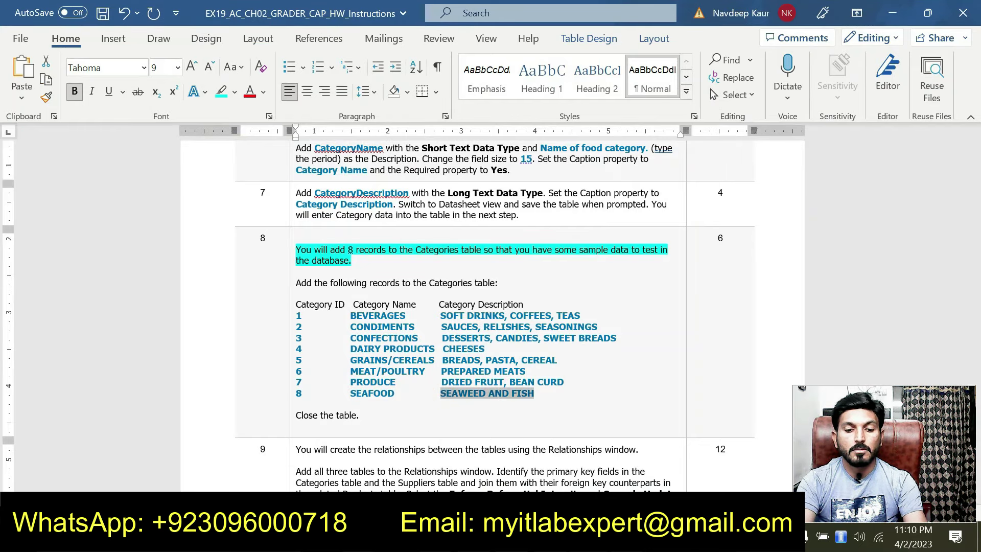
{"action": "key", "text": "alt+Tab"}
{"action": "key", "text": "Tab"}
{"action": "key", "text": "ctrl+v"}
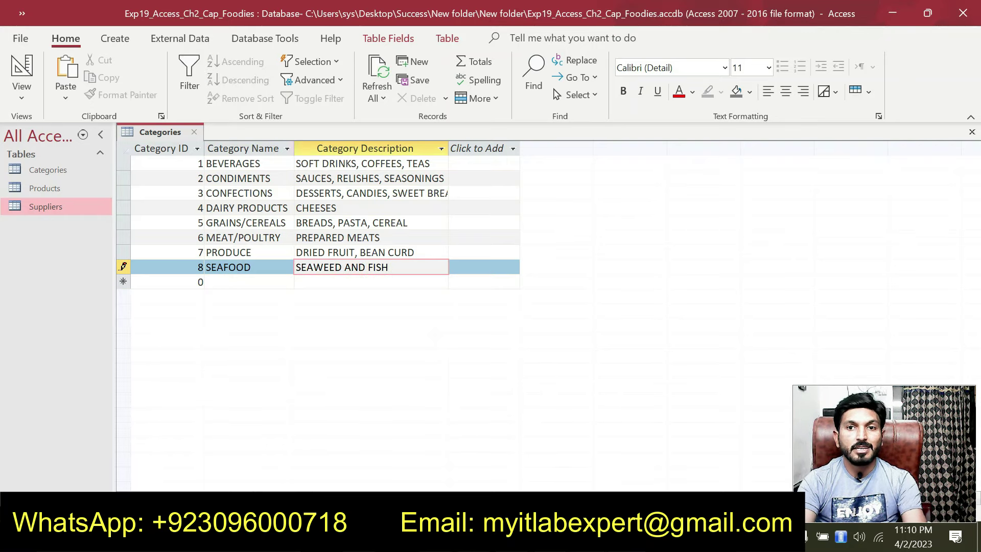
Remove the highlight from the opening sentence of instruction 8 in the Word document
{"action": "key", "text": "alt+Tab"}
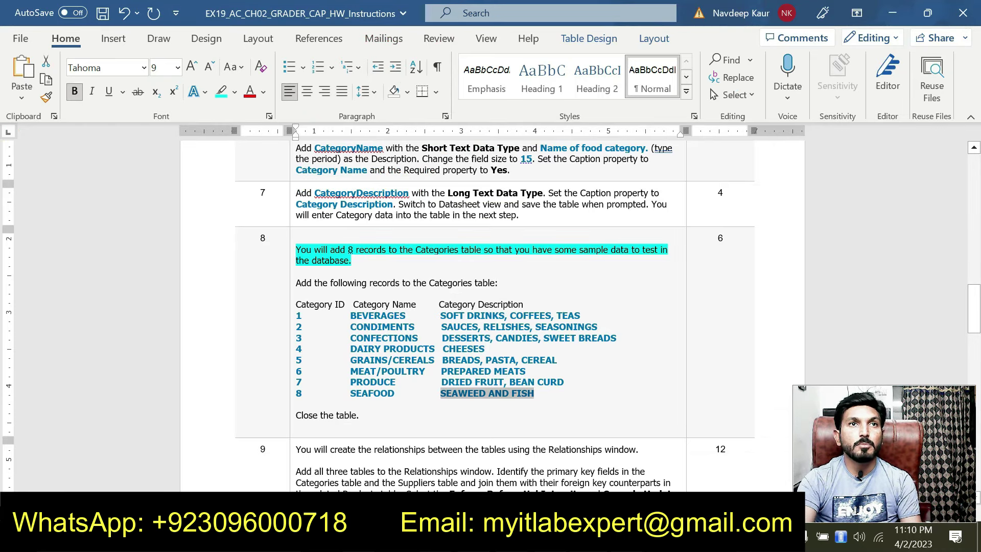
{"action": "left_click_drag", "start_coordinate": [297, 239], "coordinate": [352, 261]}
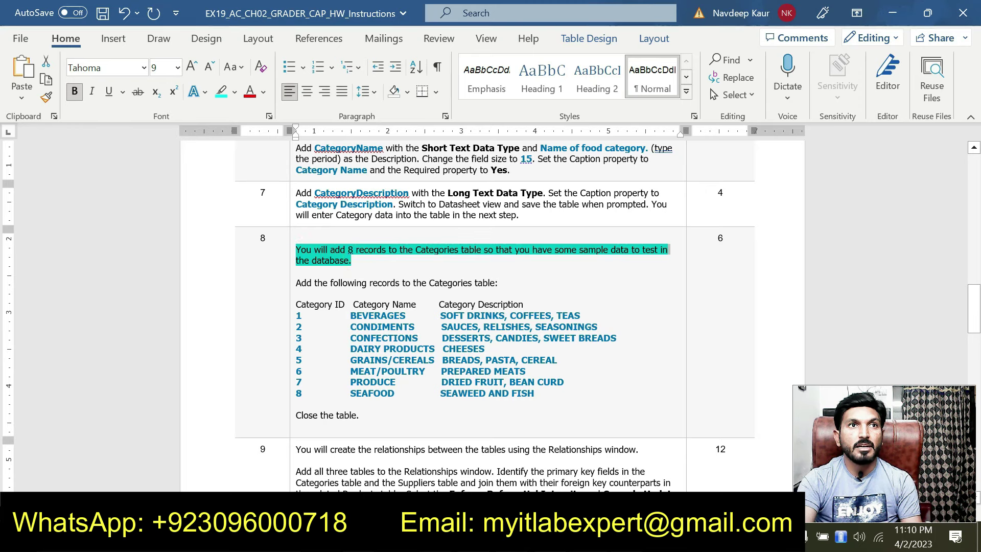
{"action": "left_click", "coordinate": [363, 223]}
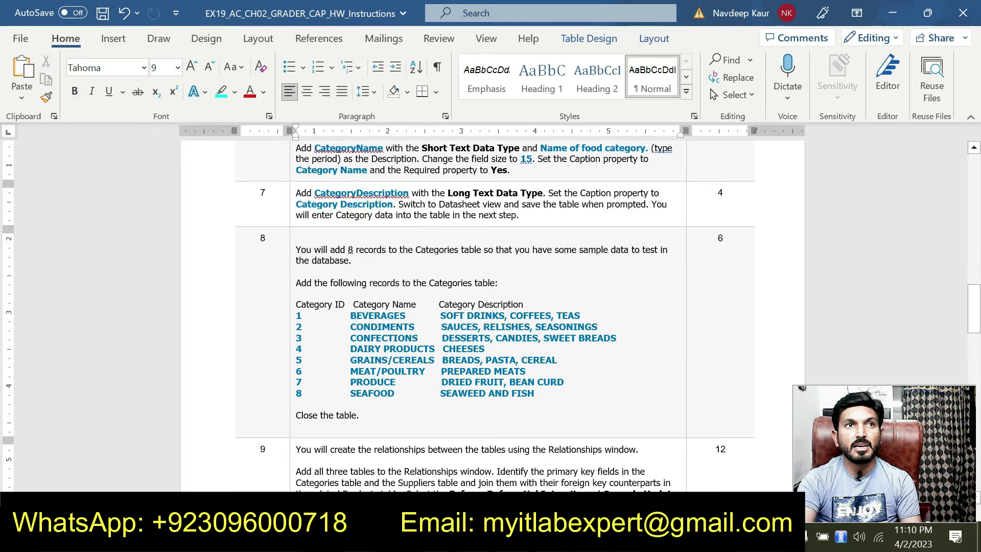
Close the Categories table in Access and save the changes to its layout
{"action": "key", "text": "alt+Tab"}
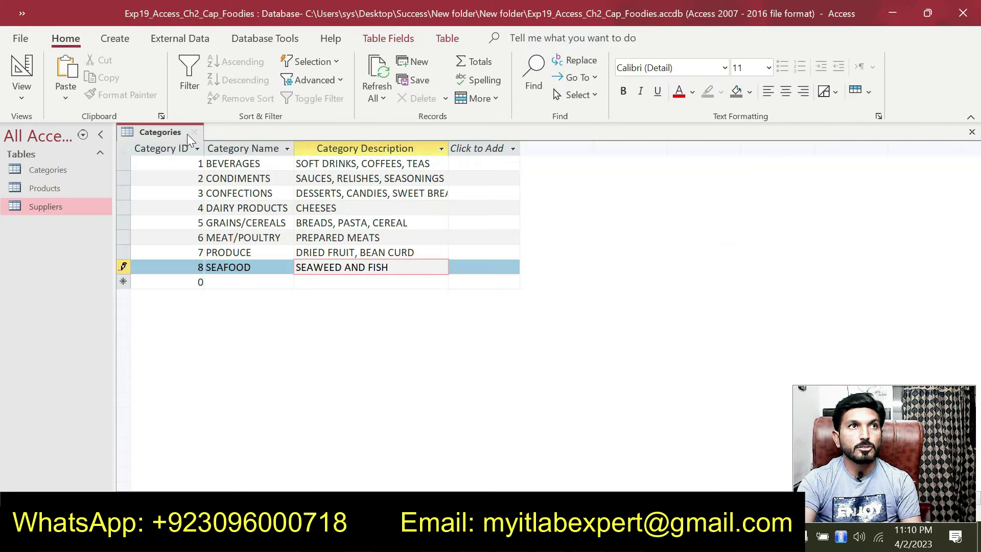
{"action": "right_click", "coordinate": [159, 133]}
{"action": "left_click", "coordinate": [194, 173]}
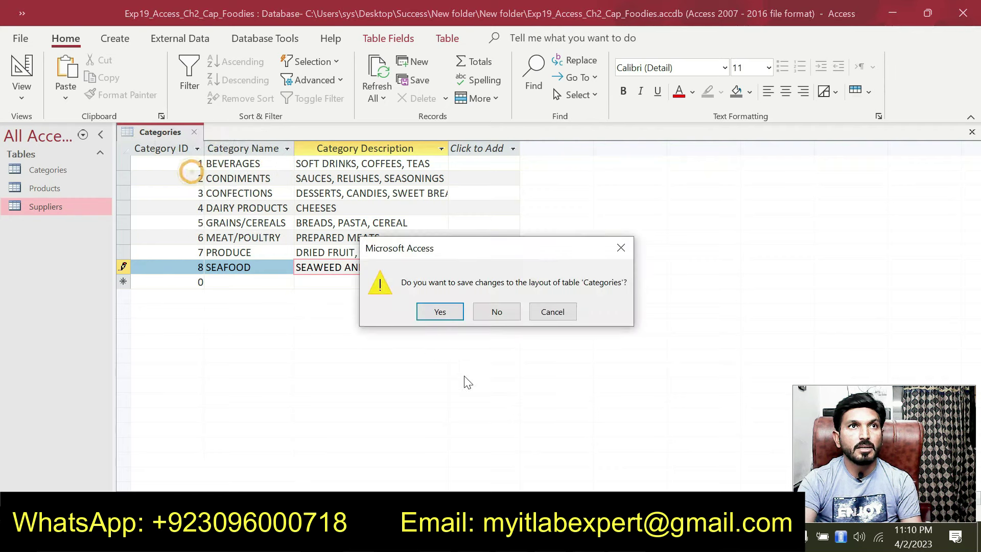
{"action": "left_click", "coordinate": [440, 312]}
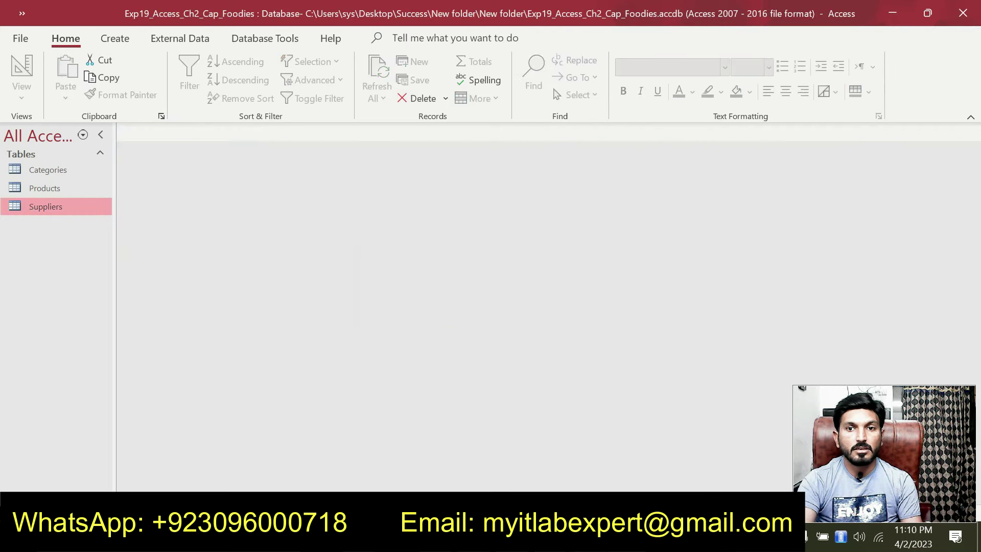
Return to the Word instructions and close the Editor pane
{"action": "key", "text": "alt+Tab"}
{"action": "scroll", "coordinate": [491, 306], "scroll_direction": "down", "scroll_amount": 3}
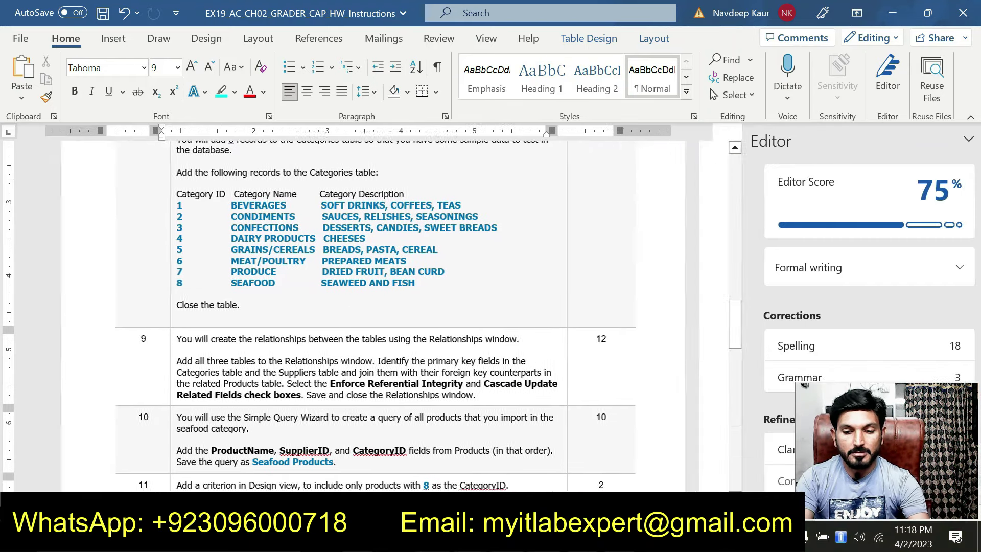
{"action": "left_click", "coordinate": [964, 138]}
Highlight instruction 9's paragraph about adding all three tables to the Relationships window in turquoise
{"action": "scroll", "coordinate": [958, 146], "scroll_direction": "down", "scroll_amount": 2}
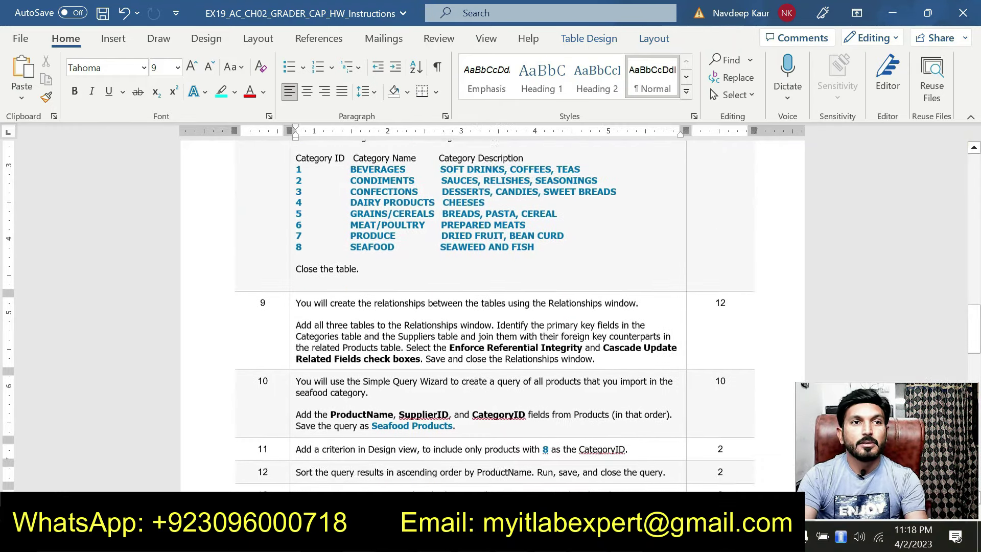
{"action": "key", "text": "ctrl+shift+Left"}
{"action": "key", "text": "ctrl+shift+Left"}
{"action": "key", "text": "ctrl+shift+Left"}
{"action": "key", "text": "ctrl+shift+Left"}
{"action": "key", "text": "ctrl+shift+Left"}
{"action": "key", "text": "ctrl+shift+Left"}
{"action": "key", "text": "ctrl+shift+Left"}
{"action": "key", "text": "ctrl+shift+Left"}
{"action": "key", "text": "ctrl+shift+Left"}
{"action": "key", "text": "ctrl+shift+Left"}
{"action": "key", "text": "ctrl+shift+Left"}
{"action": "key", "text": "ctrl+shift+Left"}
{"action": "key", "text": "ctrl+shift+Left"}
{"action": "key", "text": "ctrl+shift+Left"}
{"action": "key", "text": "ctrl+shift+Left"}
{"action": "key", "text": "ctrl+shift+Left"}
{"action": "key", "text": "ctrl+shift+Left"}
{"action": "key", "text": "ctrl+shift+Left"}
{"action": "key", "text": "ctrl+shift+Left"}
{"action": "key", "text": "ctrl+shift+Left"}
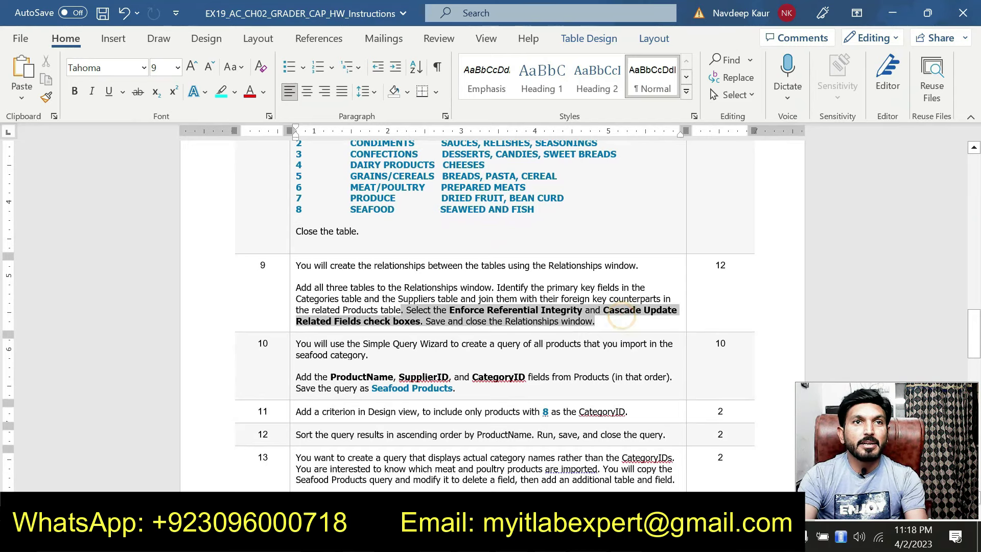
{"action": "key", "text": "ctrl+shift+Up"}
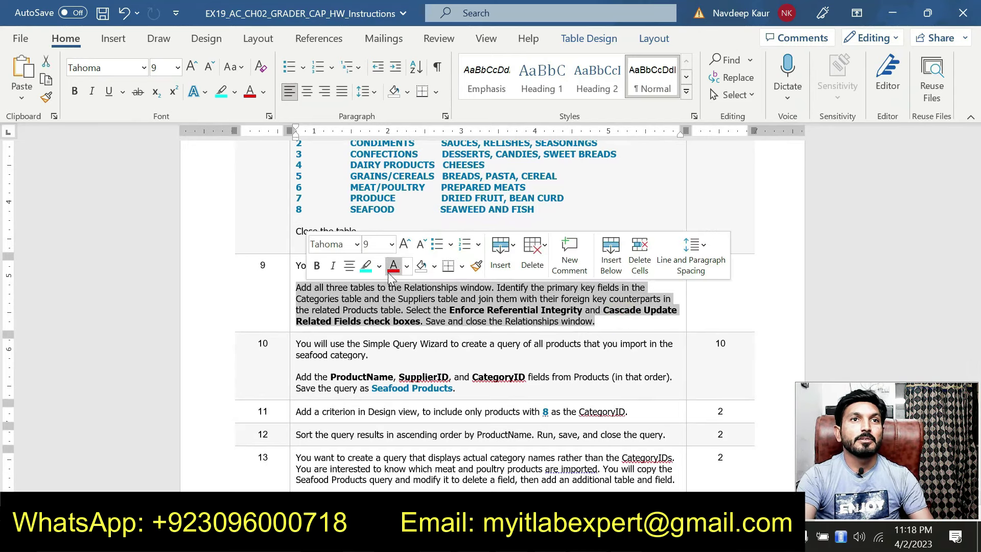
{"action": "left_click", "coordinate": [368, 269]}
{"action": "left_click", "coordinate": [401, 310]}
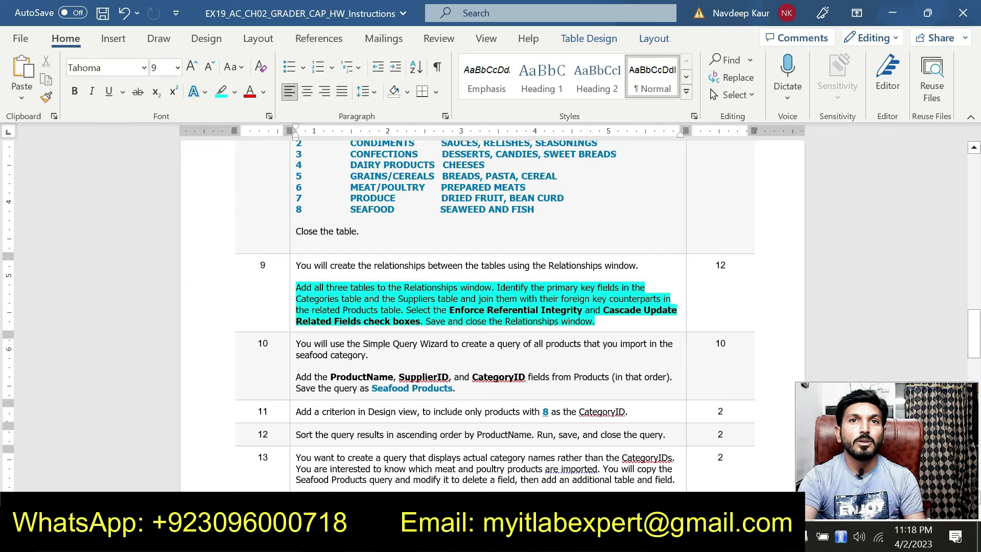
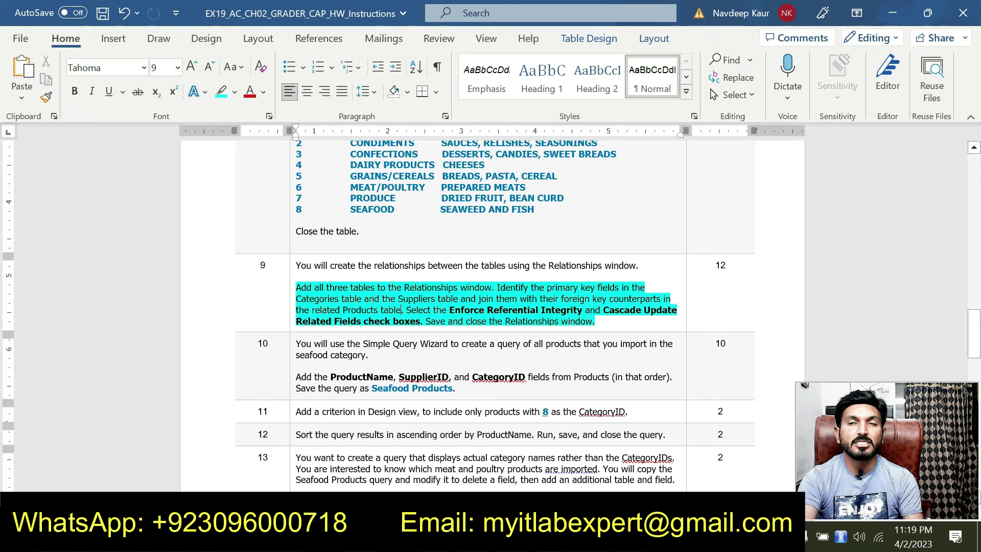
{"action": "left_click", "coordinate": [596, 321]}
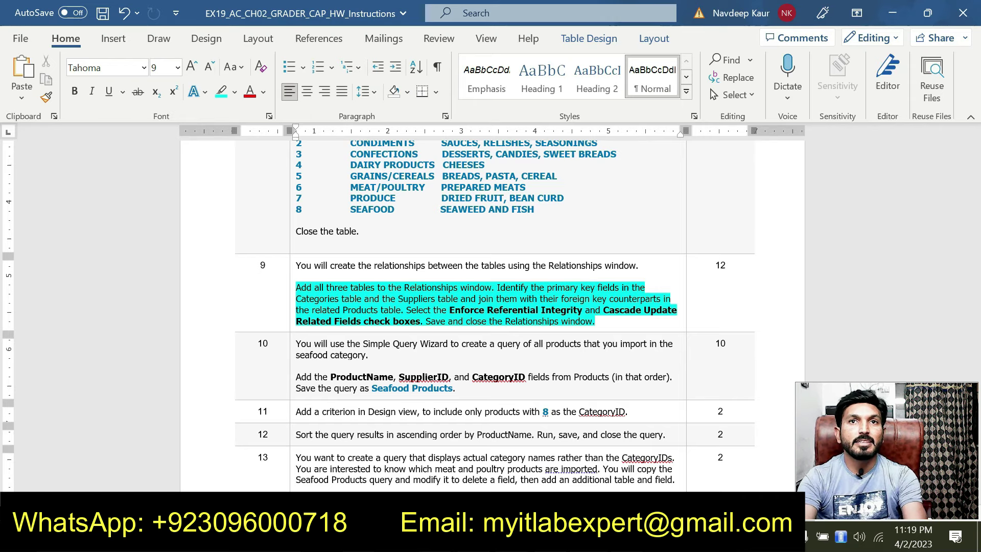
Switch to Access, open the Relationships window and enlarge the Categories field list enough to show all its field names in full
{"action": "key", "text": "alt+Tab"}
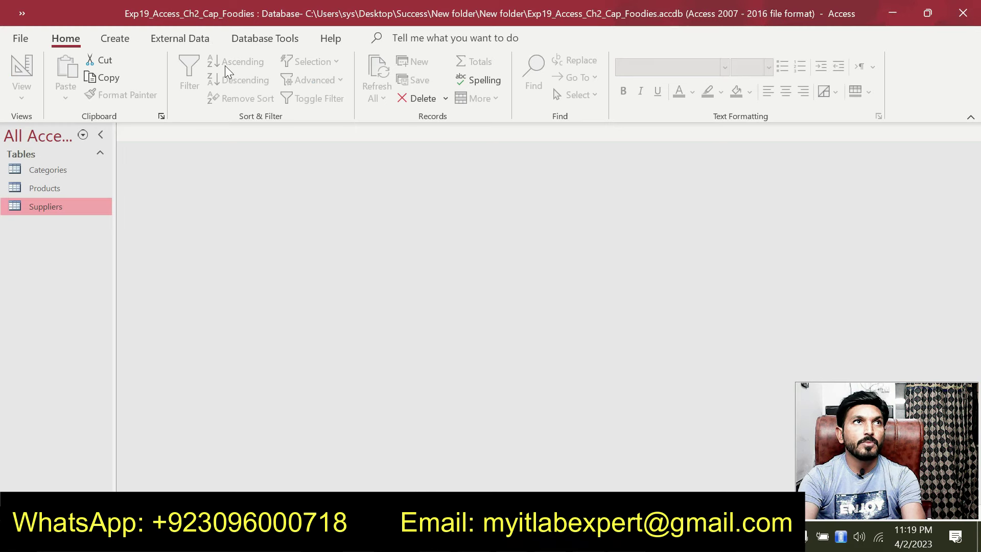
{"action": "left_click", "coordinate": [251, 38]}
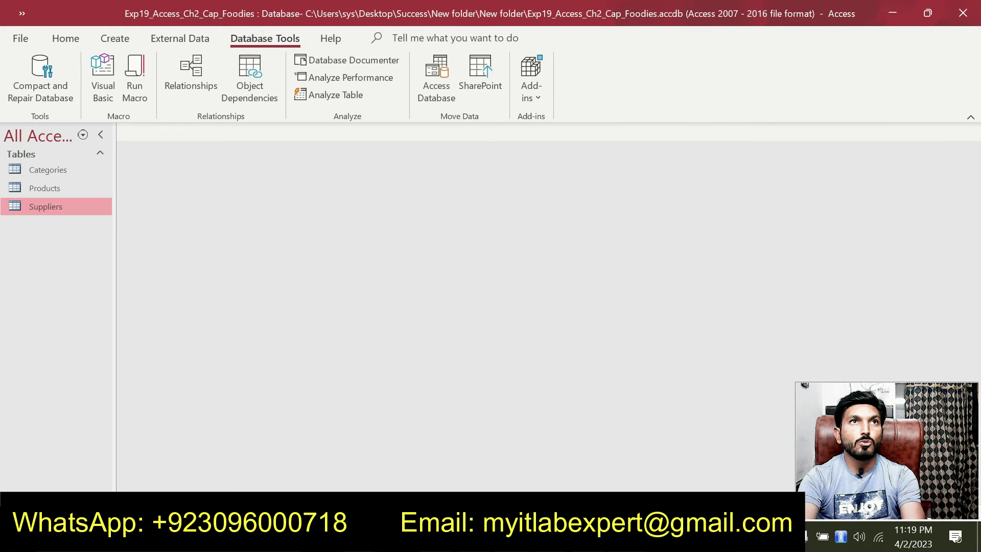
{"action": "left_click", "coordinate": [190, 77]}
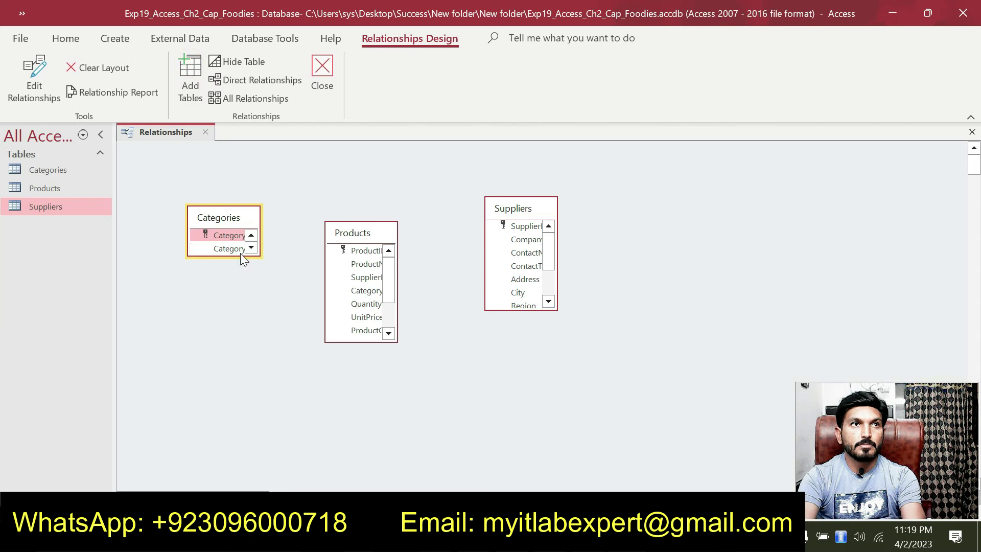
{"action": "left_click_drag", "start_coordinate": [242, 257], "coordinate": [263, 354]}
{"action": "left_click_drag", "start_coordinate": [259, 283], "coordinate": [312, 308]}
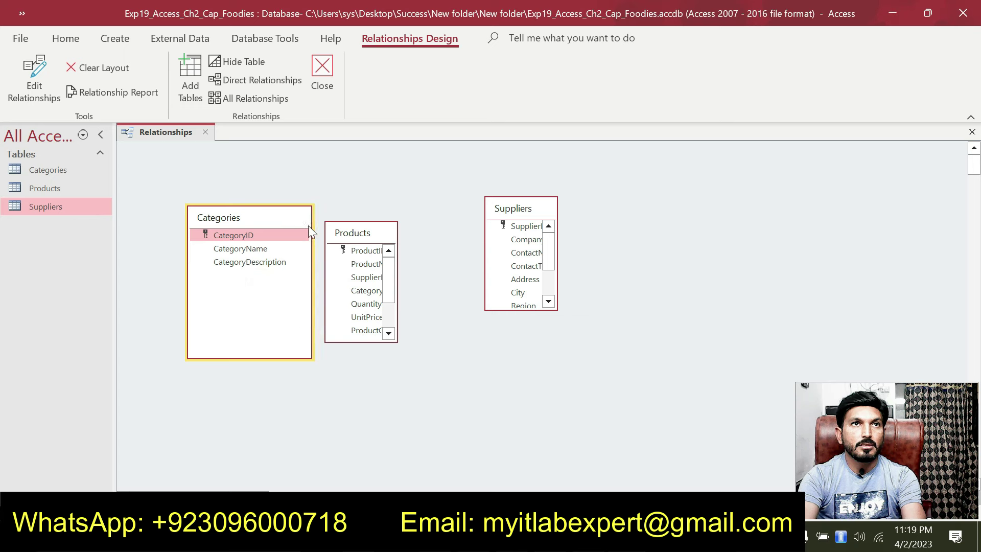
Move the Products field list clear of Categories and enlarge it to show every field from ProductID to Discontinued
{"action": "left_click_drag", "start_coordinate": [375, 223], "coordinate": [399, 227]}
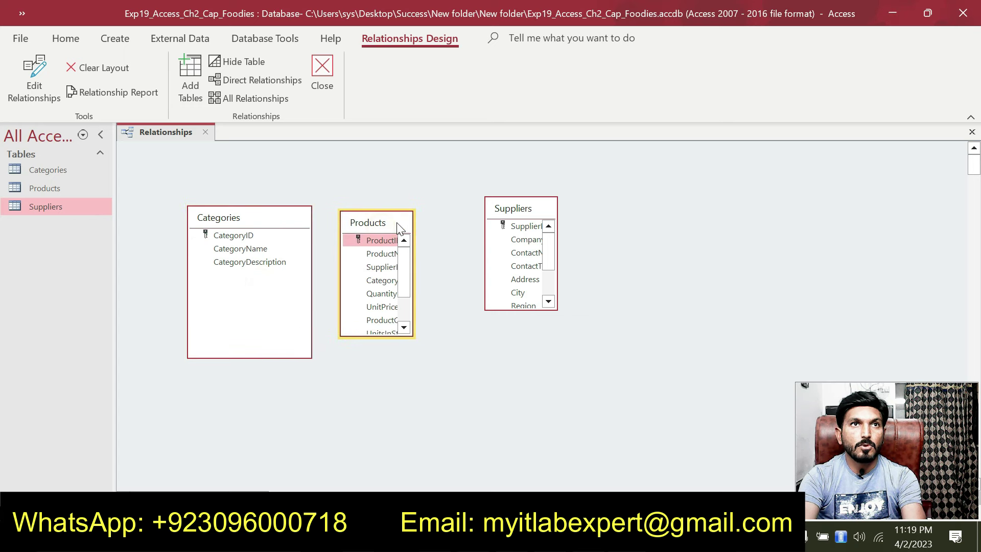
{"action": "left_click", "coordinate": [396, 333]}
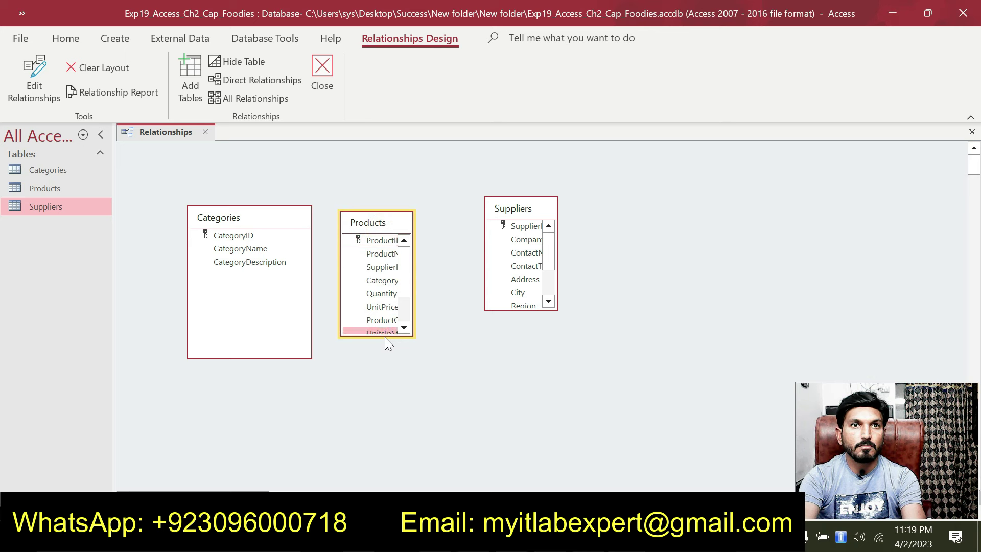
{"action": "left_click_drag", "start_coordinate": [385, 338], "coordinate": [392, 404]}
{"action": "left_click_drag", "start_coordinate": [411, 333], "coordinate": [472, 353]}
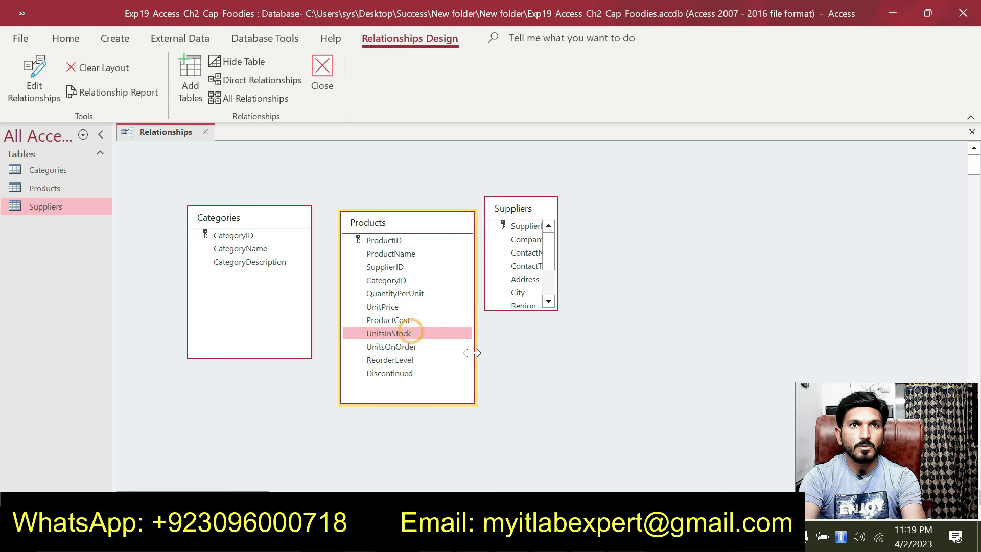
Move the Suppliers field list away from Products and enlarge it to show every full field name down to Fax
{"action": "left_click_drag", "start_coordinate": [540, 202], "coordinate": [574, 222]}
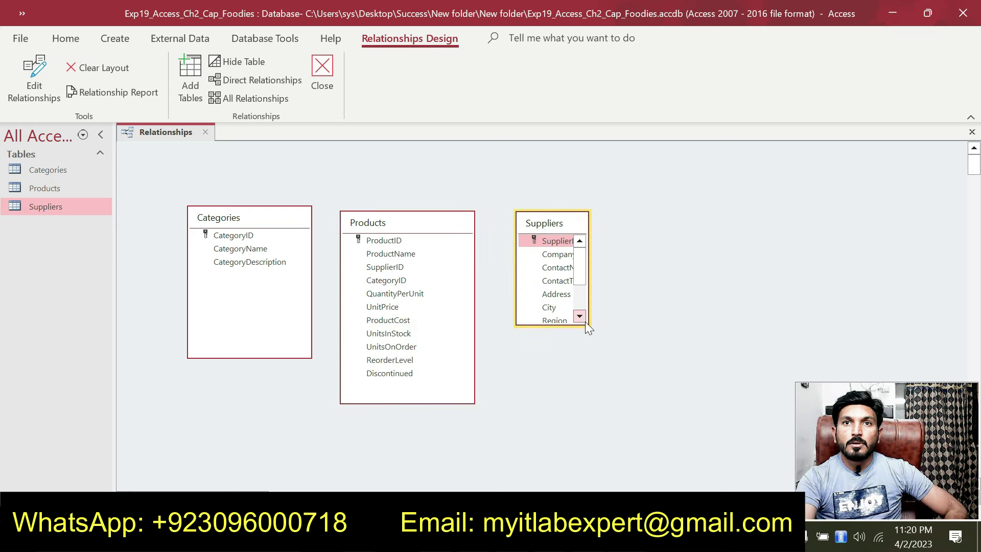
{"action": "left_click_drag", "start_coordinate": [589, 325], "coordinate": [605, 390]}
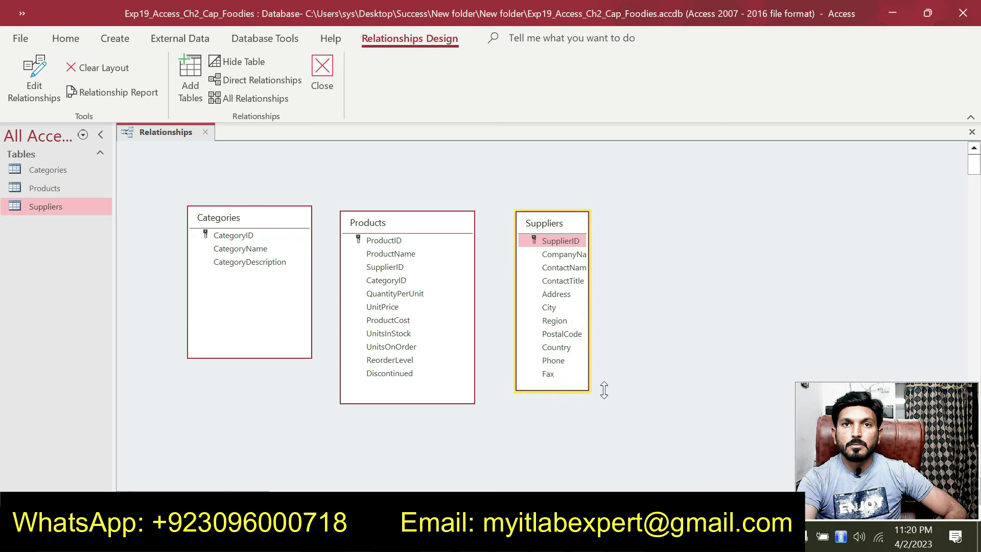
{"action": "left_click_drag", "start_coordinate": [586, 331], "coordinate": [660, 364]}
Review instruction 9's requirements for joining the three tables in the Word document and return to the Relationships window in Access
{"action": "key", "text": "alt+Tab"}
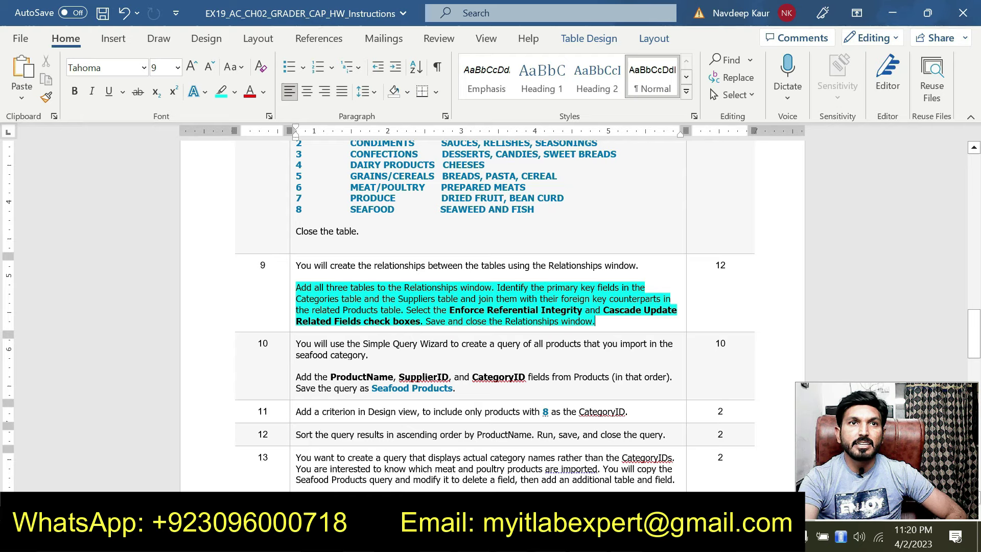
{"action": "mouse_move", "coordinate": [626, 541]}
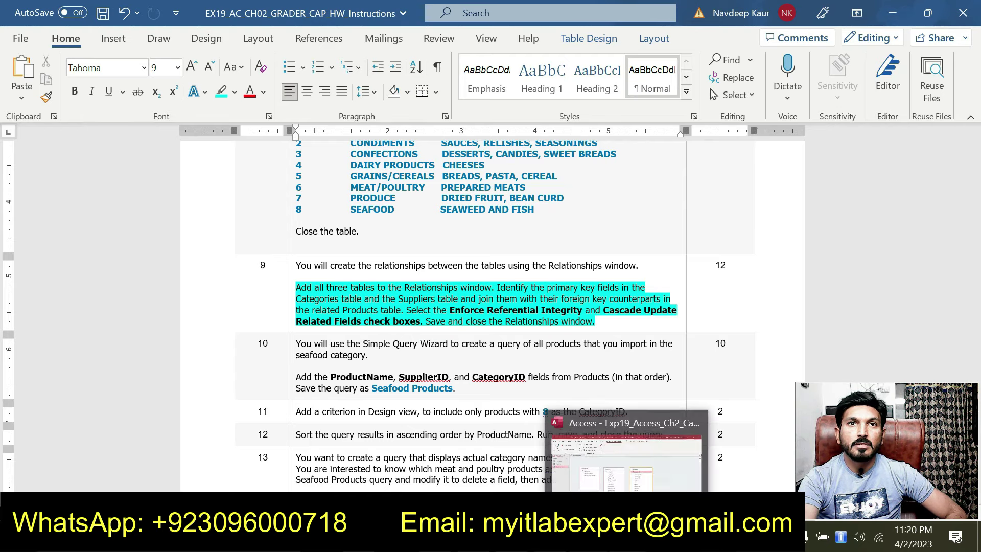
{"action": "left_click", "coordinate": [624, 460]}
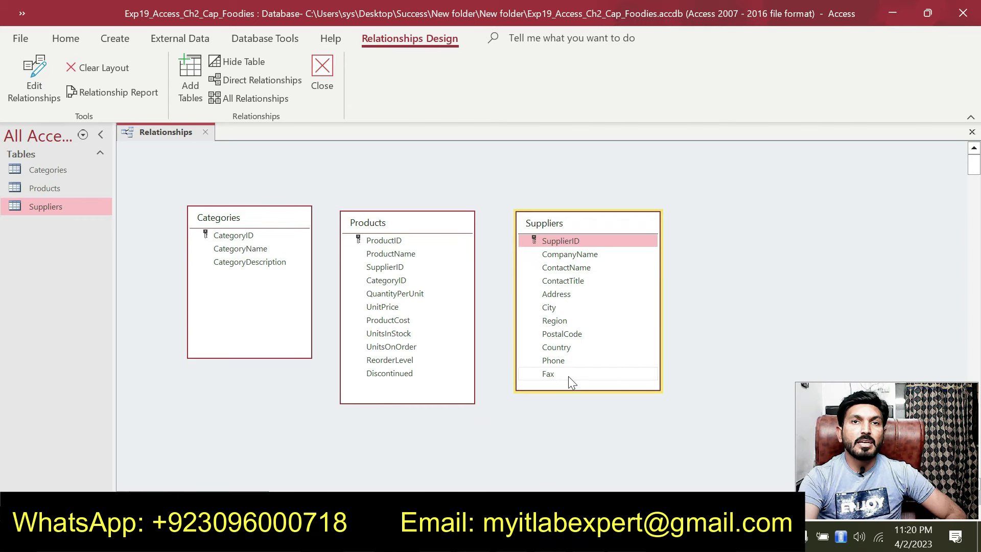
{"action": "key", "text": "alt+Tab"}
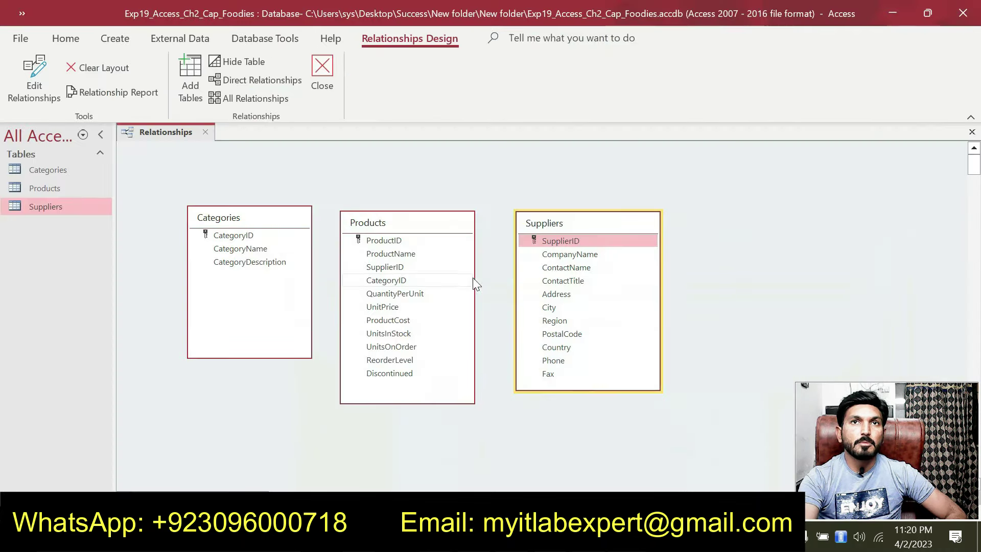
Rearrange the field lists with Suppliers between Categories and Products, and point out the SupplierID and CategoryID primary keys
{"action": "left_click_drag", "start_coordinate": [431, 226], "coordinate": [726, 221]}
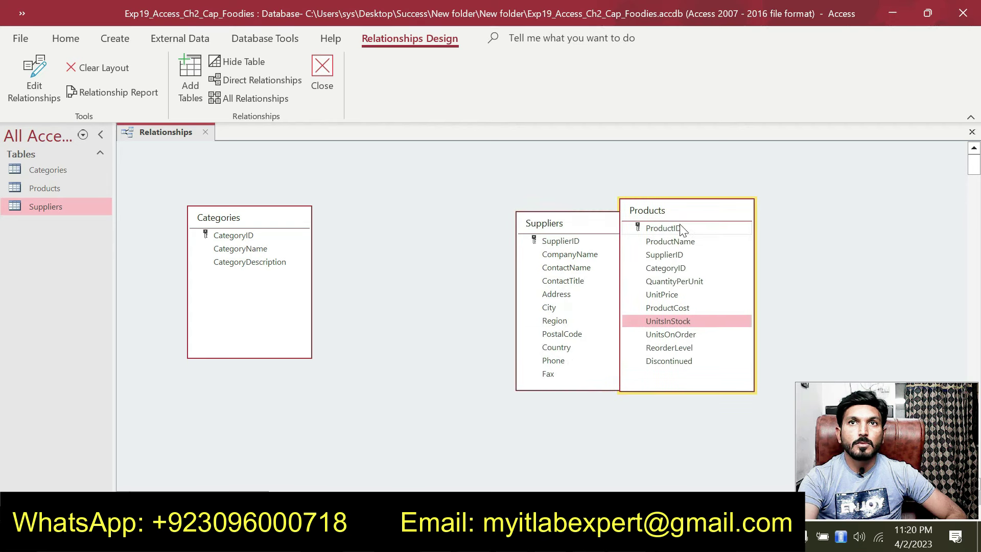
{"action": "left_click_drag", "start_coordinate": [584, 228], "coordinate": [460, 213]}
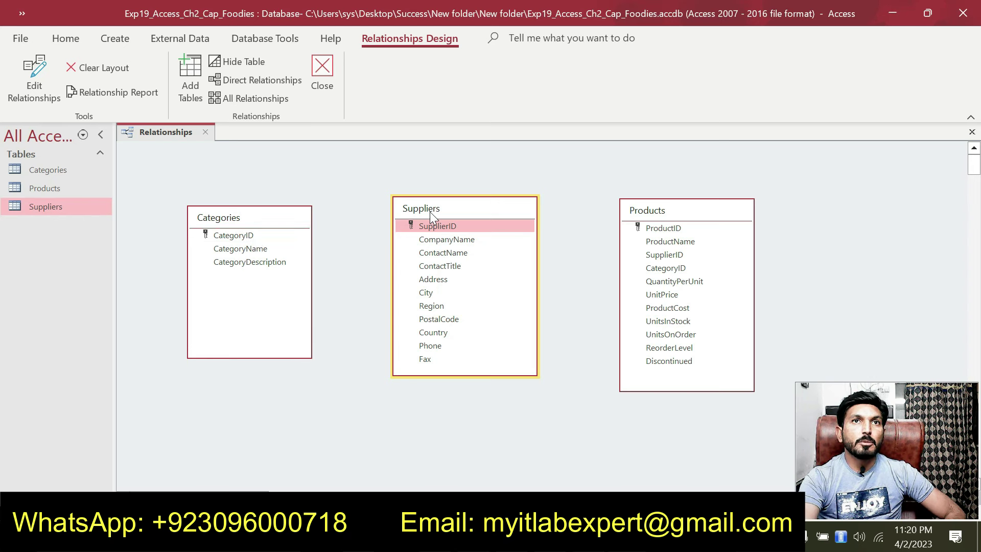
{"action": "left_click", "coordinate": [437, 225]}
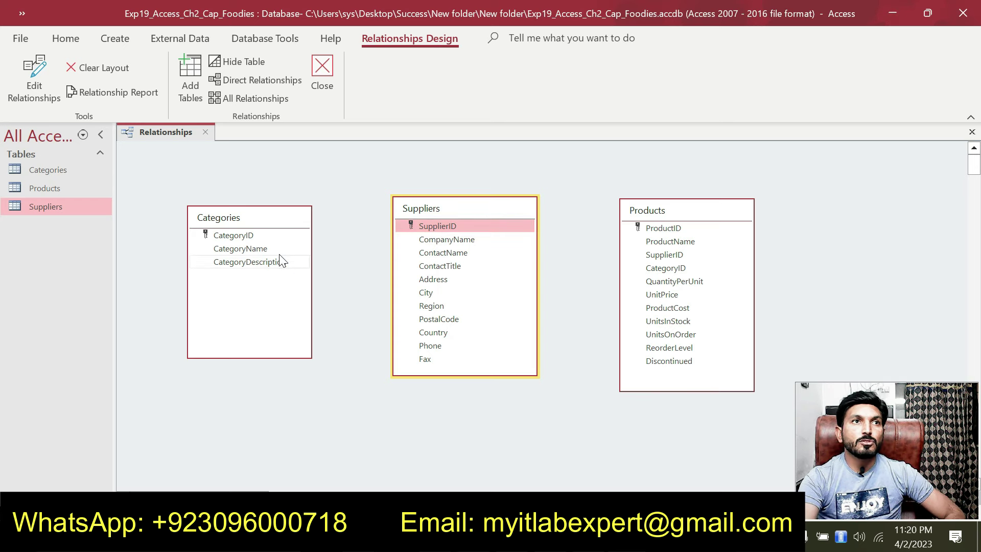
{"action": "left_click", "coordinate": [255, 234]}
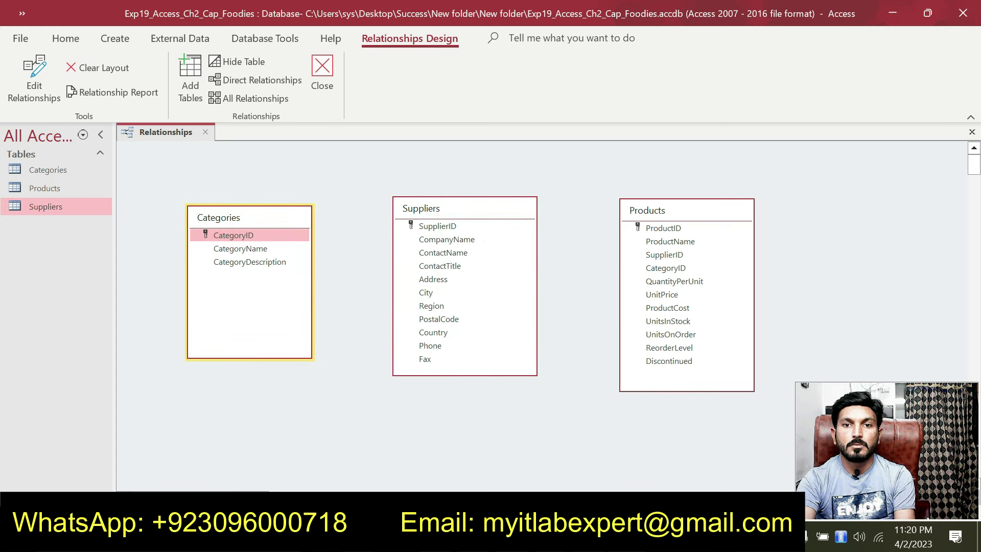
Recheck instruction 9 in the Word document, close the Editor pane and return to Access
{"action": "key", "text": "alt+Tab"}
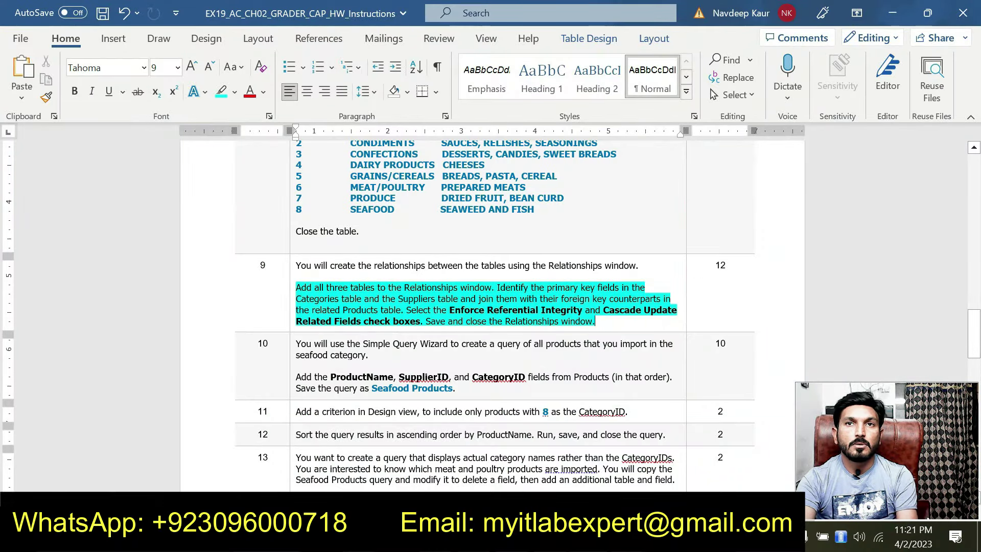
{"action": "key", "text": "F7"}
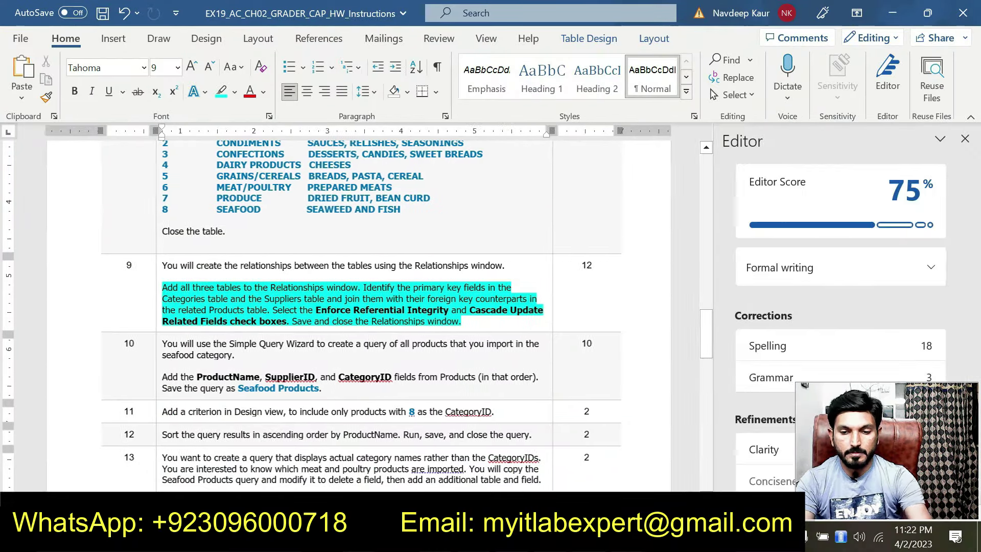
{"action": "left_click", "coordinate": [968, 139]}
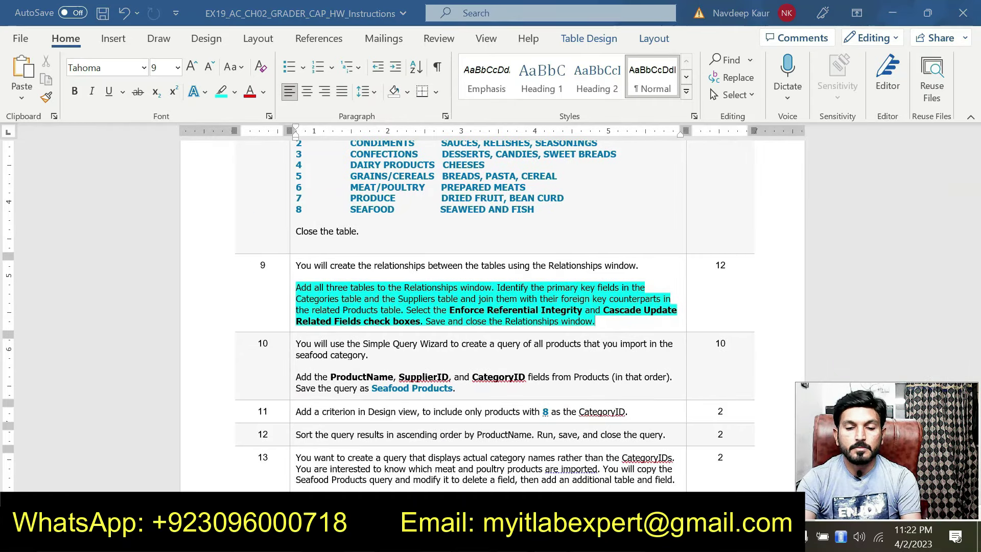
{"action": "key", "text": "alt+Tab"}
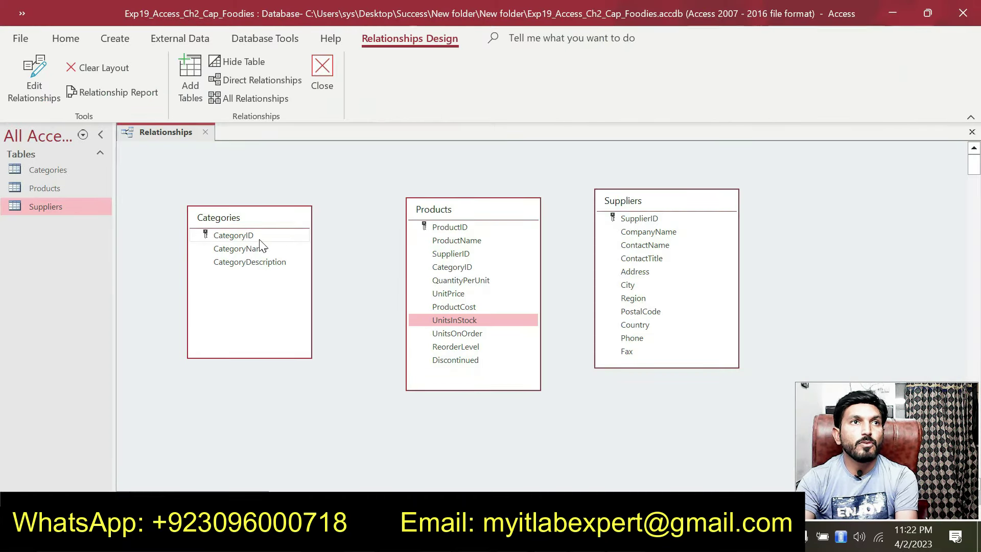
Join CategoryID in Categories to CategoryID in Products, with Enforce Referential Integrity and Cascade Update Related Fields enabled
{"action": "left_click_drag", "start_coordinate": [259, 234], "coordinate": [421, 270]}
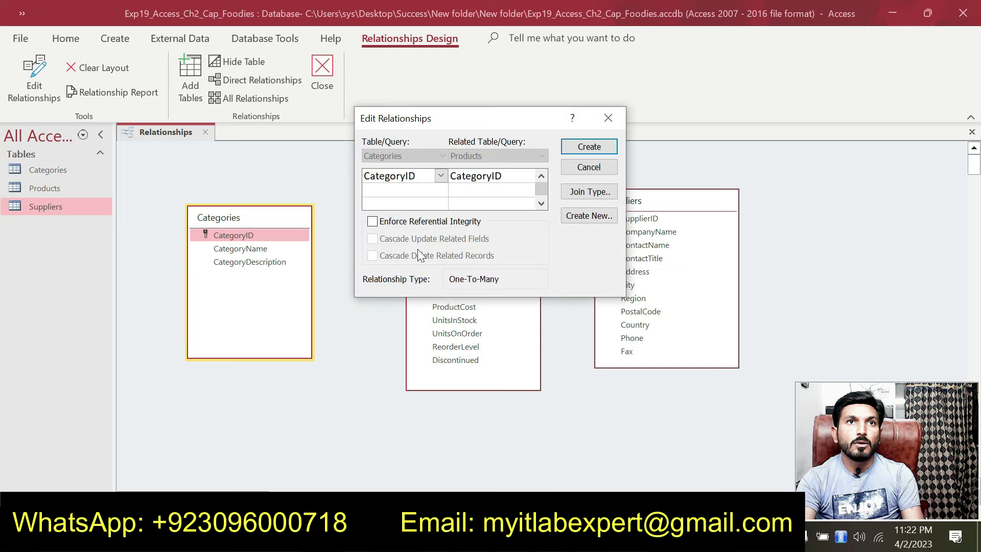
{"action": "left_click", "coordinate": [372, 222]}
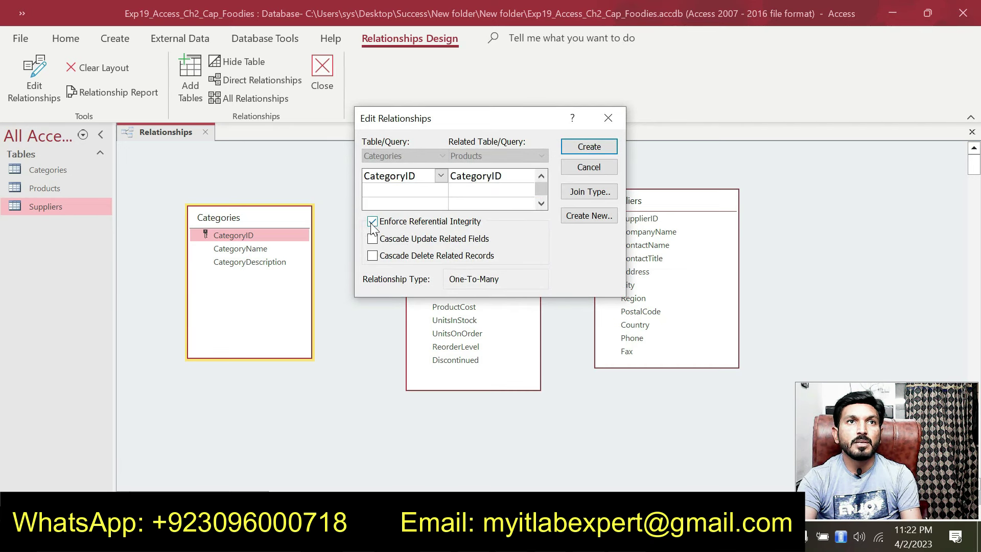
{"action": "left_click", "coordinate": [373, 239]}
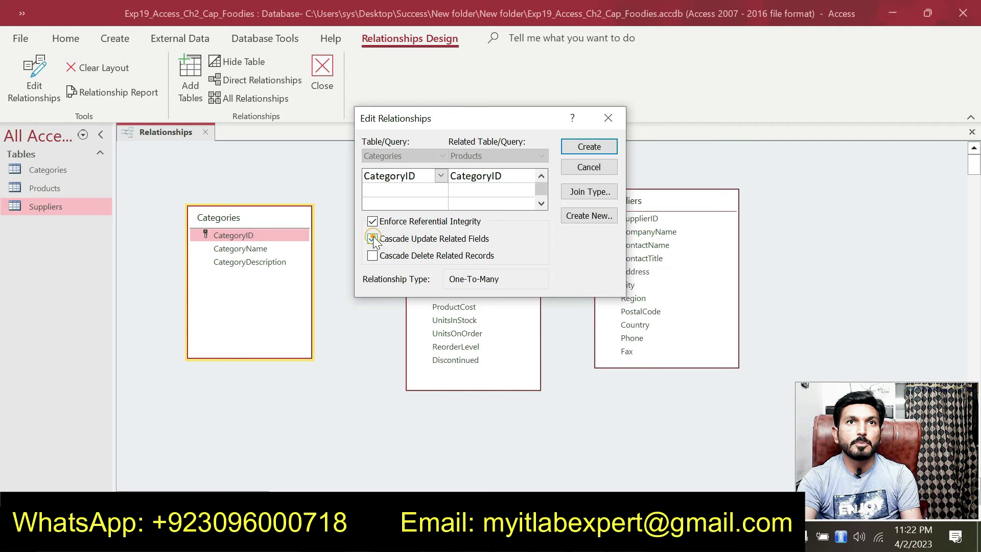
{"action": "key", "text": "alt+Tab"}
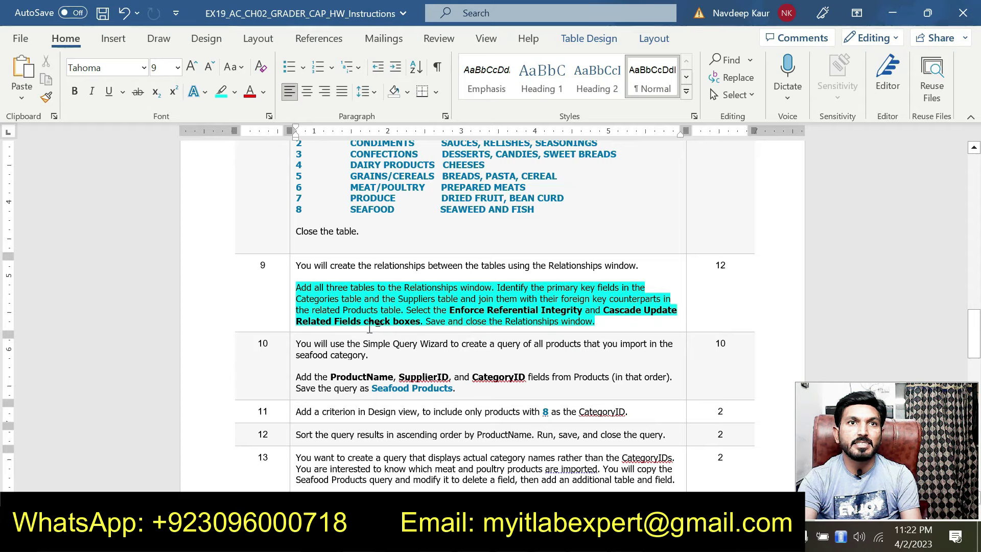
{"action": "key", "text": "alt+Tab"}
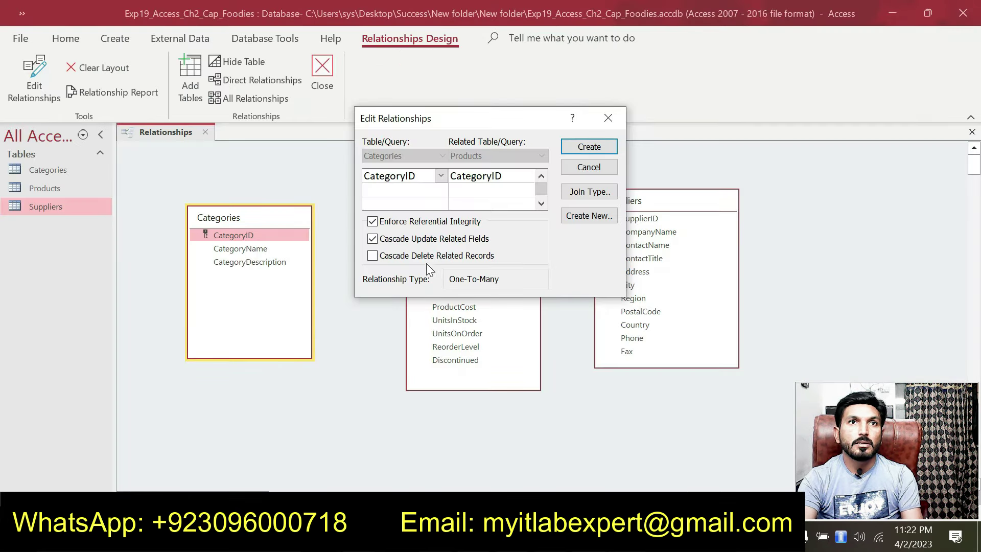
{"action": "left_click", "coordinate": [590, 147]}
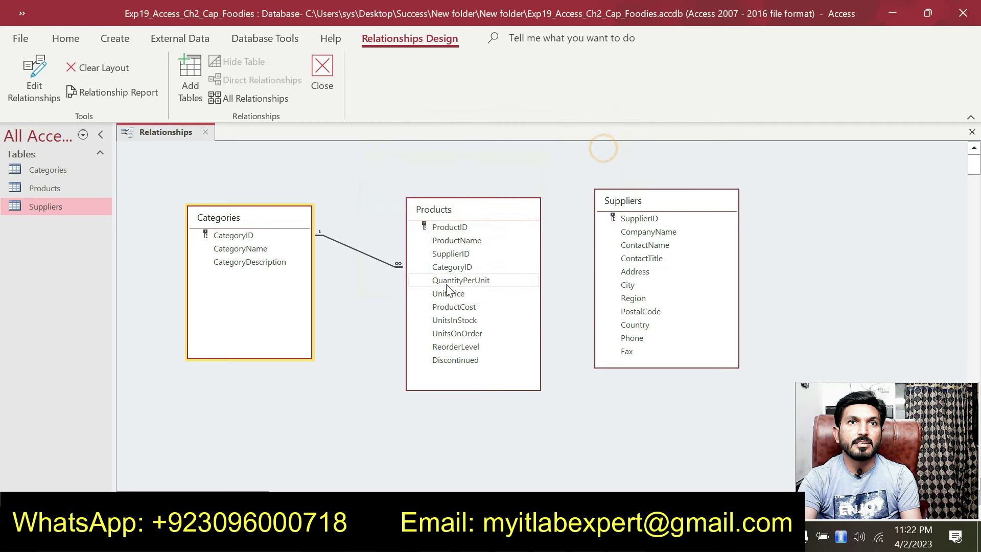
Join SupplierID in Suppliers to SupplierID in Products, with Enforce Referential Integrity and Cascade Update Related Fields enabled
{"action": "left_click", "coordinate": [620, 222]}
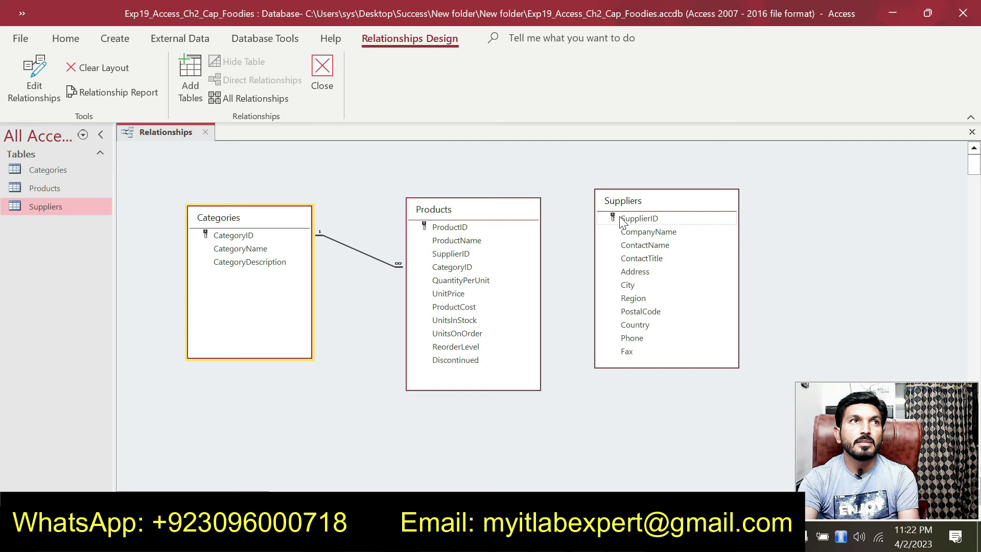
{"action": "left_click_drag", "start_coordinate": [621, 221], "coordinate": [490, 253]}
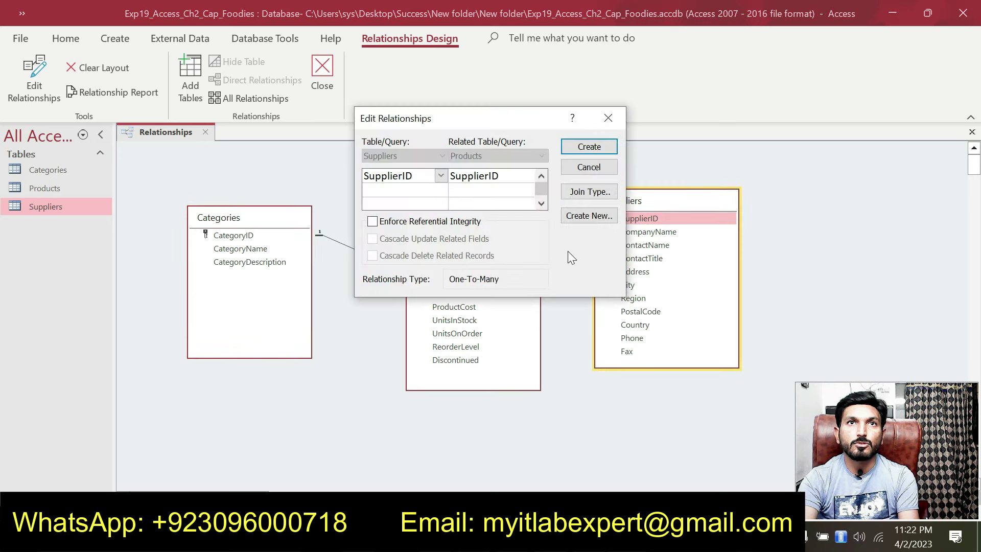
{"action": "left_click", "coordinate": [399, 221]}
{"action": "left_click", "coordinate": [398, 238]}
{"action": "left_click", "coordinate": [576, 148]}
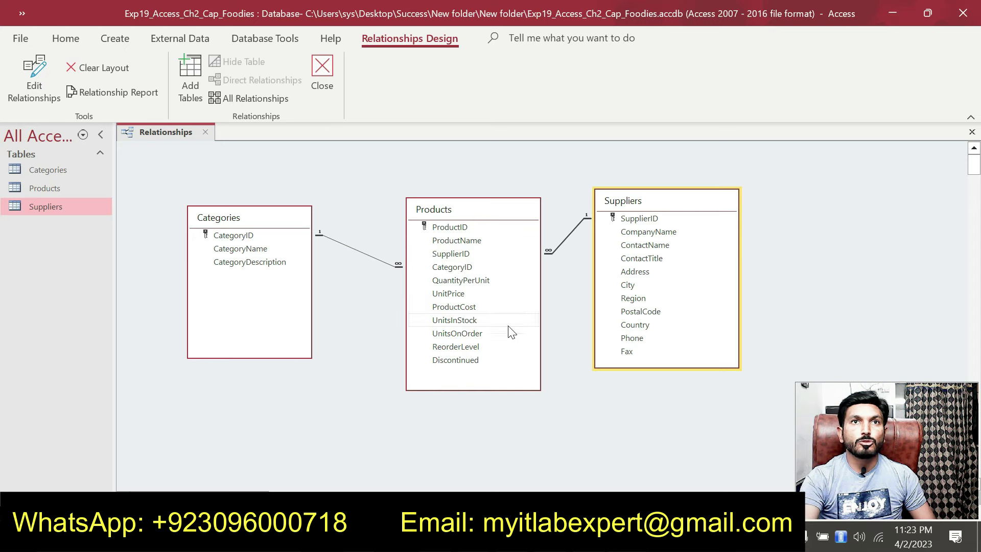
Switch to the Word instructions and remove the turquoise highlight from instruction 9's paragraph about adding and joining the tables
{"action": "key", "text": "alt+Tab"}
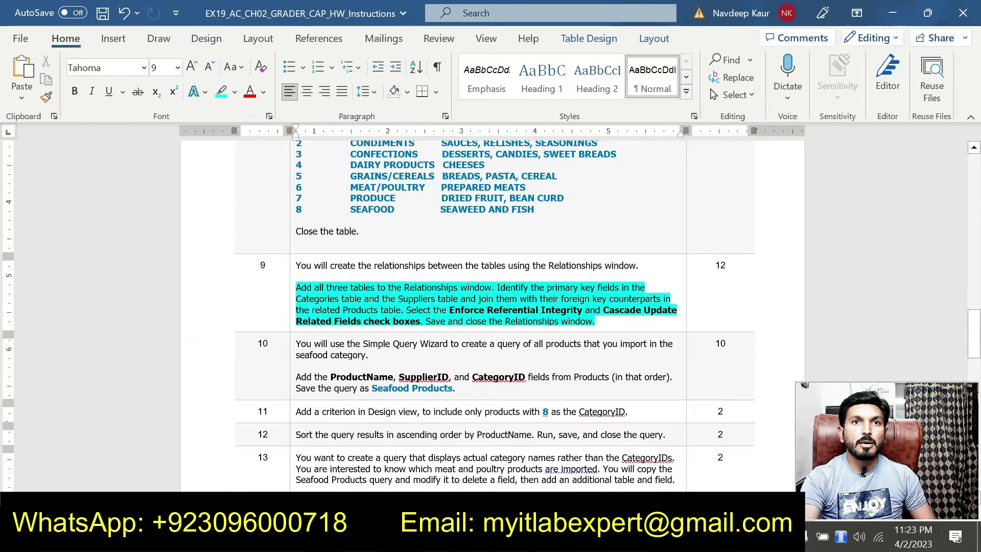
{"action": "mouse_move", "coordinate": [595, 321]}
{"action": "left_mouse_down"}
{"action": "mouse_move", "coordinate": [506, 321]}
{"action": "mouse_move", "coordinate": [307, 299]}
{"action": "mouse_move", "coordinate": [327, 287]}
{"action": "mouse_move", "coordinate": [296, 287]}
{"action": "left_mouse_up"}
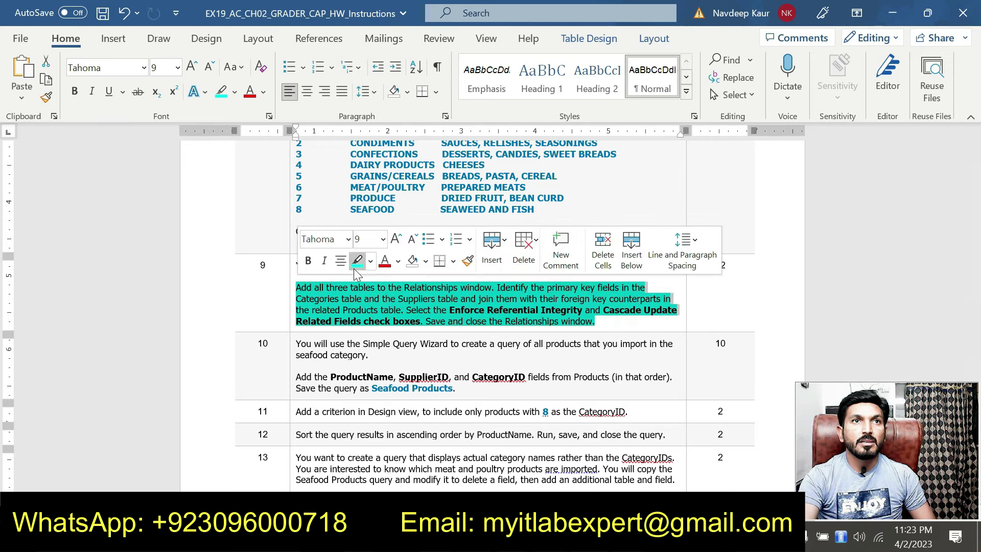
{"action": "left_click", "coordinate": [357, 261]}
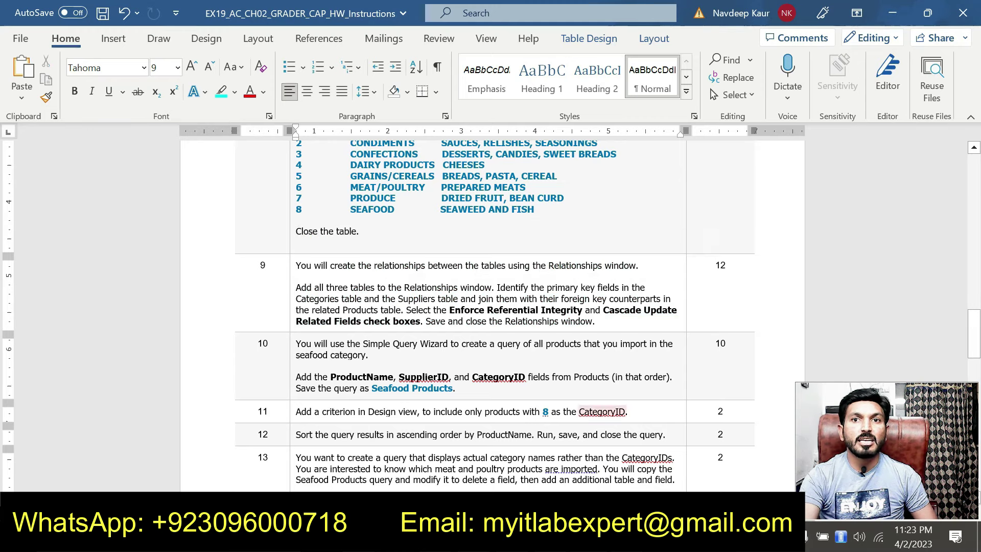
Return to Access and save the layout of the Relationships window
{"action": "key", "text": "alt+Tab"}
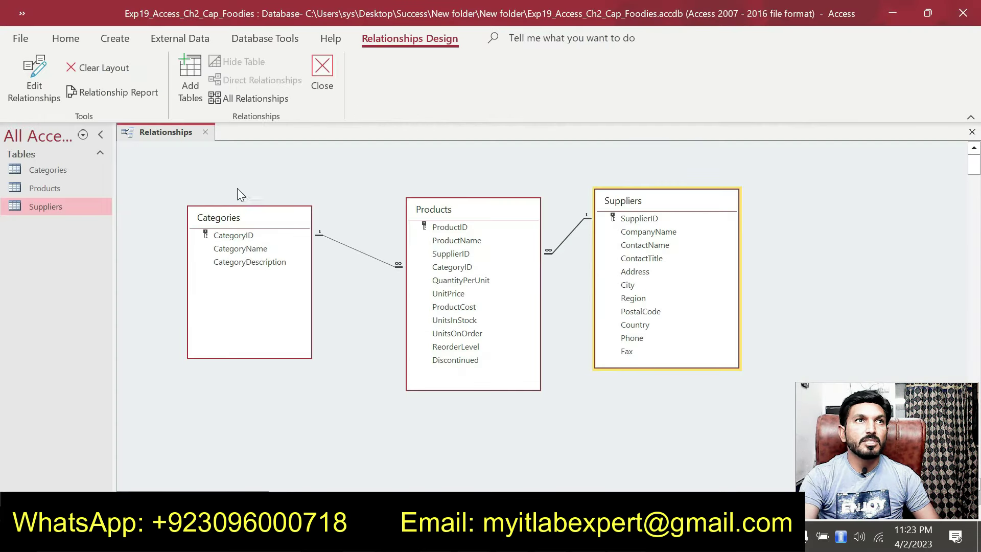
{"action": "right_click", "coordinate": [165, 131]}
{"action": "left_click", "coordinate": [204, 144]}
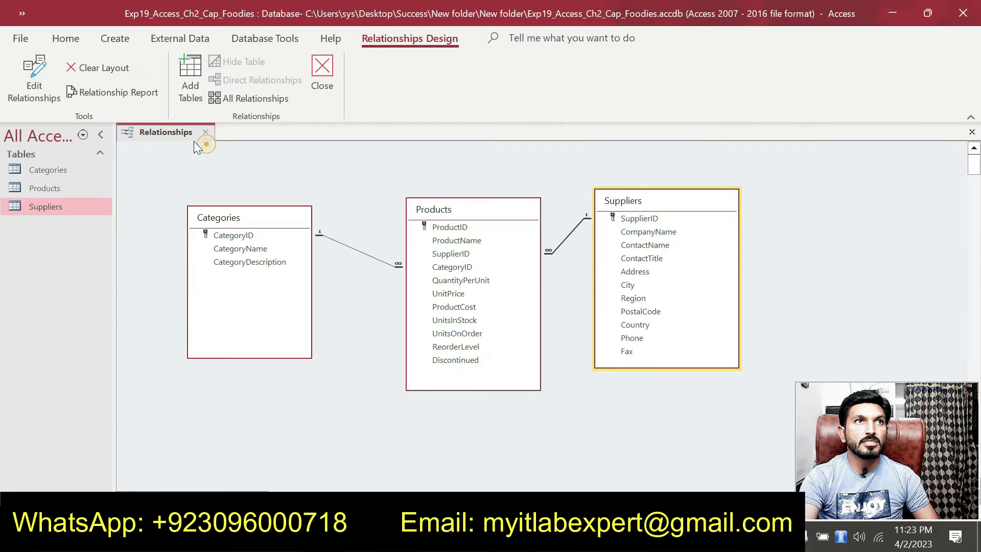
Close the Relationships window
{"action": "right_click", "coordinate": [183, 135]}
{"action": "left_click", "coordinate": [227, 168]}
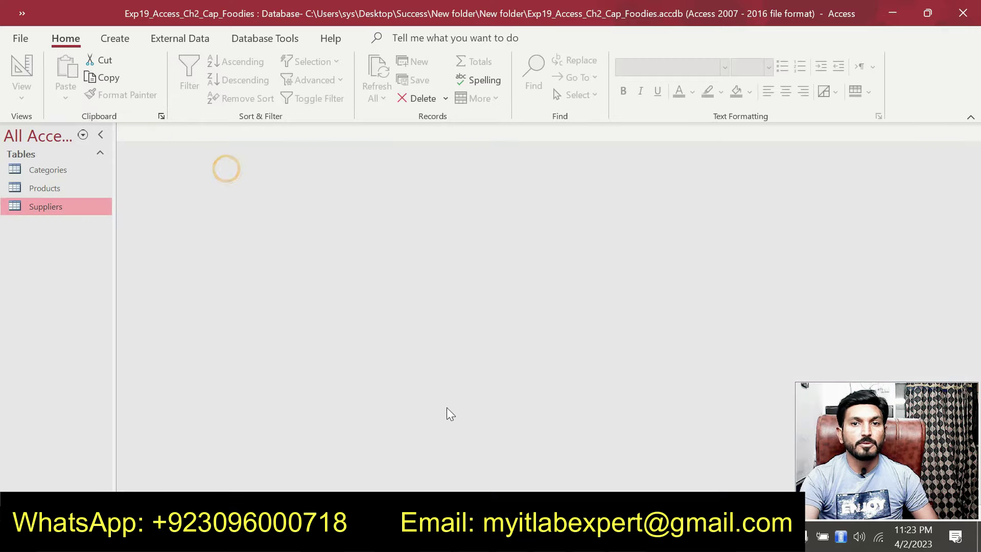
Switch to the Word instructions and highlight the whole text of instruction 10 in turquoise
{"action": "key", "text": "alt+Tab"}
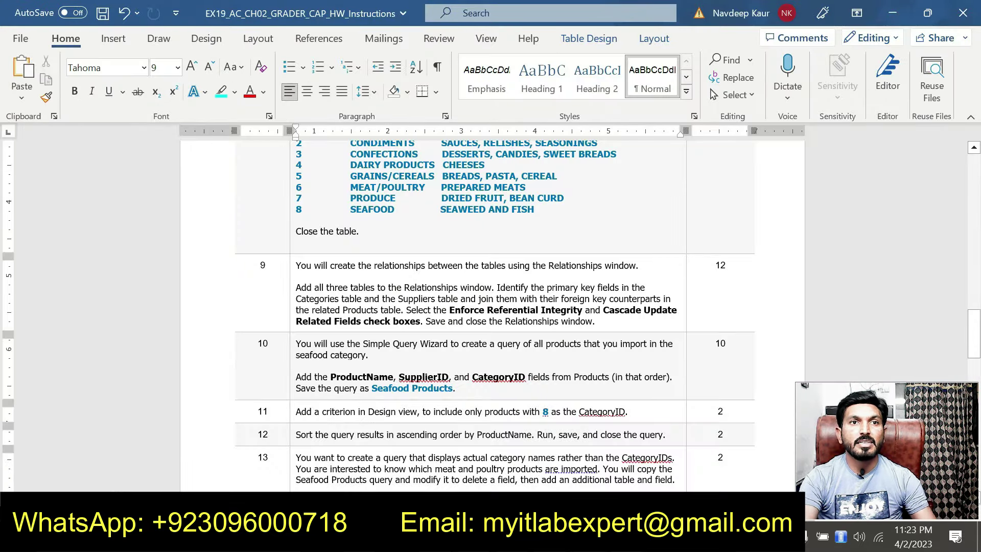
{"action": "scroll", "coordinate": [452, 327], "scroll_direction": "down", "scroll_amount": 12}
{"action": "scroll", "coordinate": [451, 329], "scroll_direction": "down", "scroll_amount": 5}
{"action": "scroll", "coordinate": [452, 329], "scroll_direction": "up", "scroll_amount": 10}
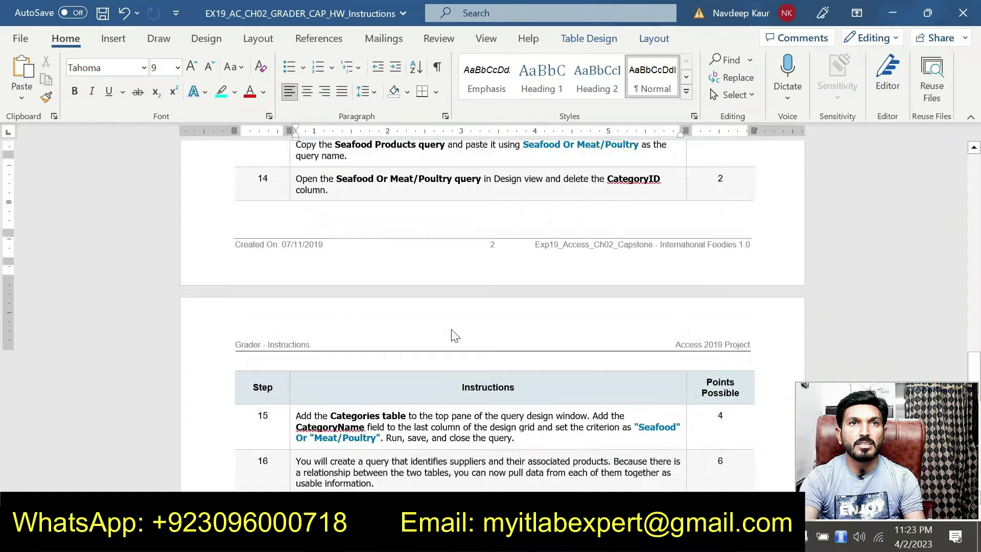
{"action": "scroll", "coordinate": [454, 335], "scroll_direction": "up", "scroll_amount": 10}
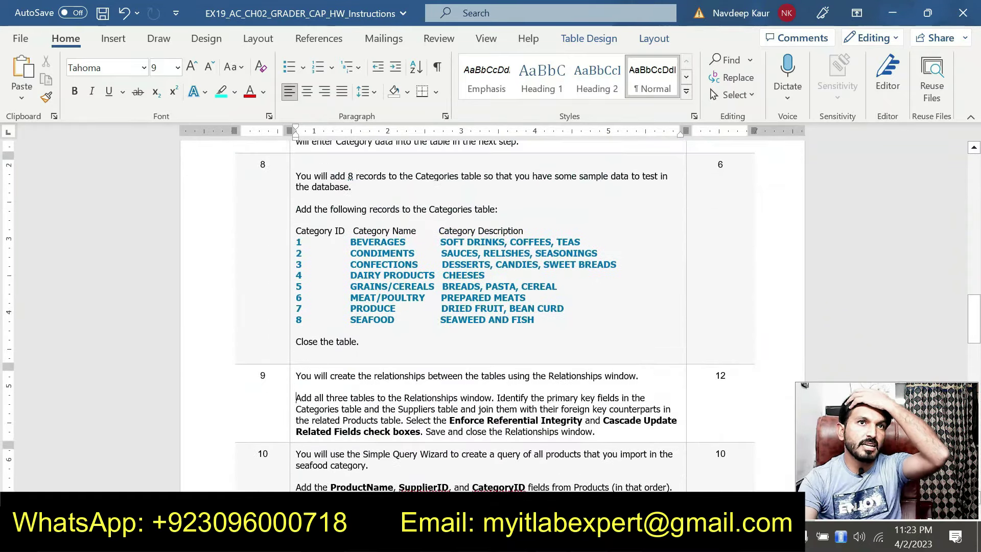
{"action": "scroll", "coordinate": [454, 335], "scroll_direction": "down", "scroll_amount": 7}
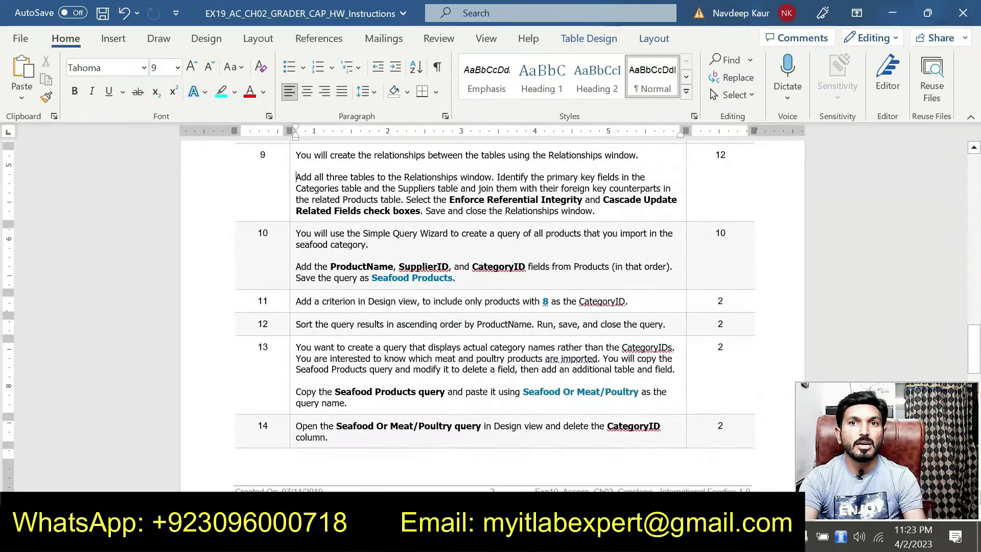
{"action": "scroll", "coordinate": [460, 356], "scroll_direction": "down", "scroll_amount": 6}
{"action": "scroll", "coordinate": [493, 315], "scroll_direction": "down", "scroll_amount": 6}
{"action": "scroll", "coordinate": [492, 315], "scroll_direction": "up", "scroll_amount": 7}
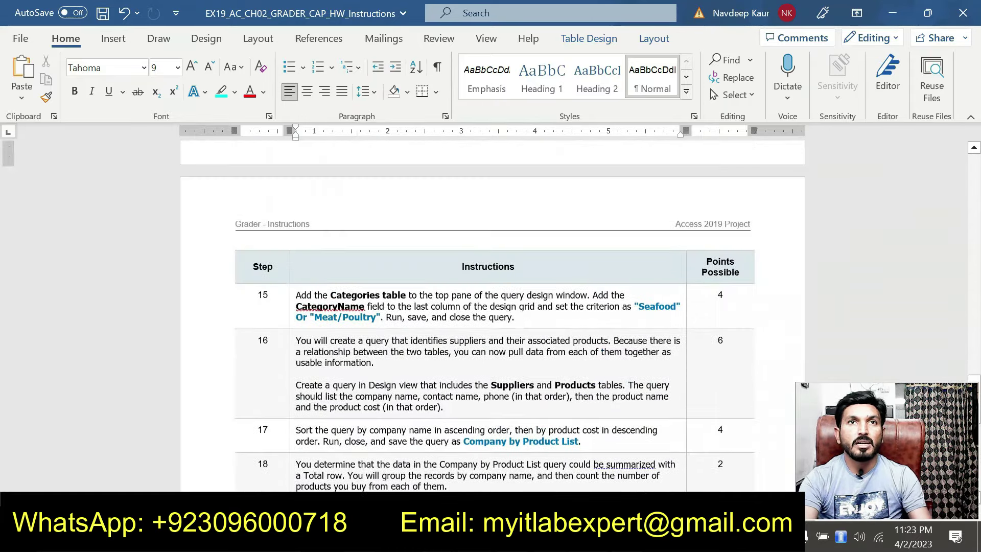
{"action": "scroll", "coordinate": [459, 351], "scroll_direction": "up", "scroll_amount": 7}
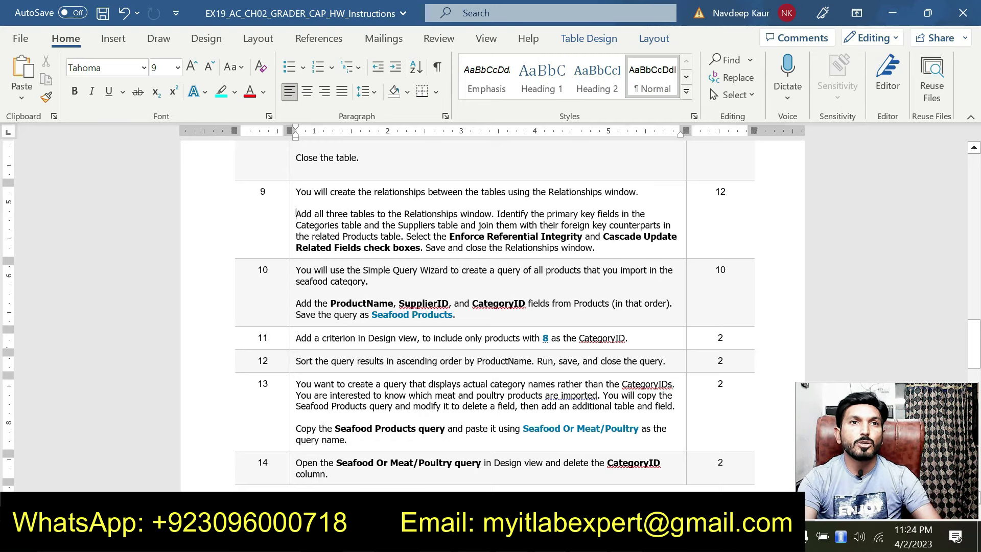
{"action": "left_click_drag", "start_coordinate": [455, 315], "coordinate": [297, 270]}
{"action": "left_click", "coordinate": [366, 233]}
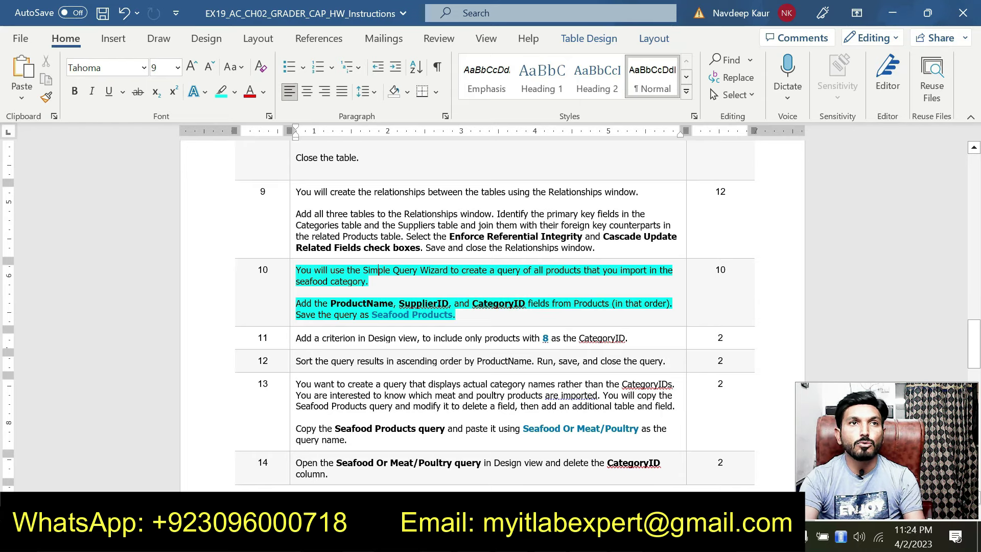
Return to Access and start a query with the Simple Query Wizard, using the Products table as its source
{"action": "key", "text": "alt+Tab"}
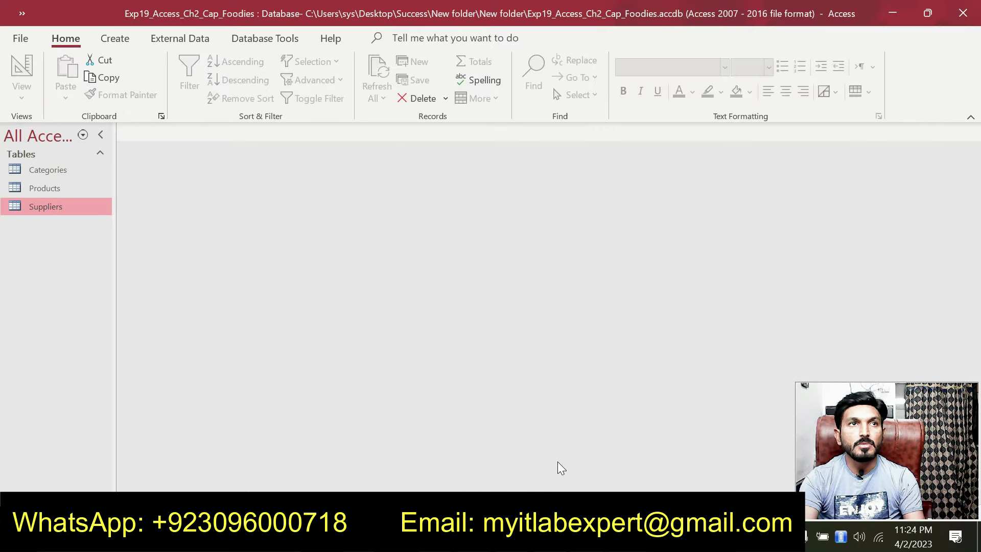
{"action": "left_click", "coordinate": [130, 43]}
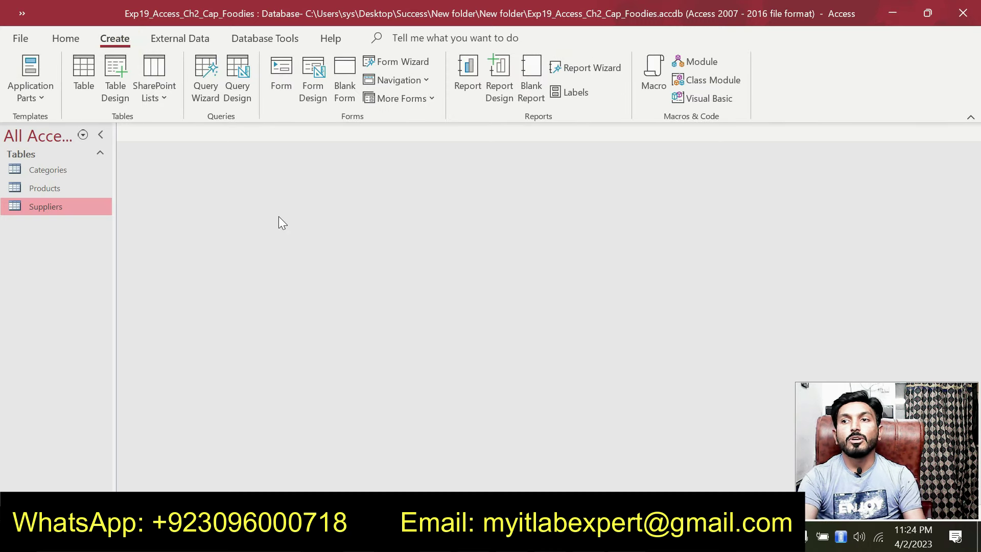
{"action": "left_click", "coordinate": [198, 69]}
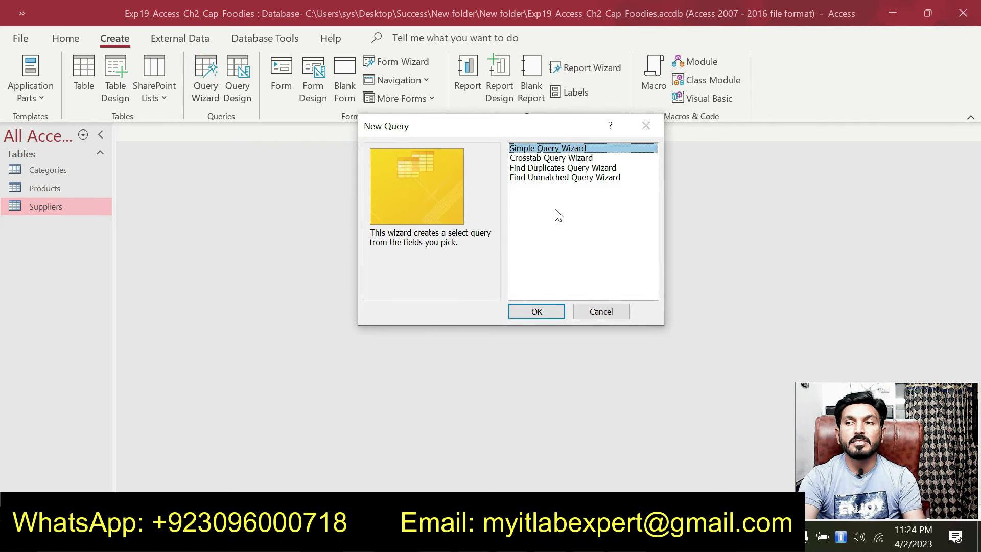
{"action": "left_click", "coordinate": [537, 312]}
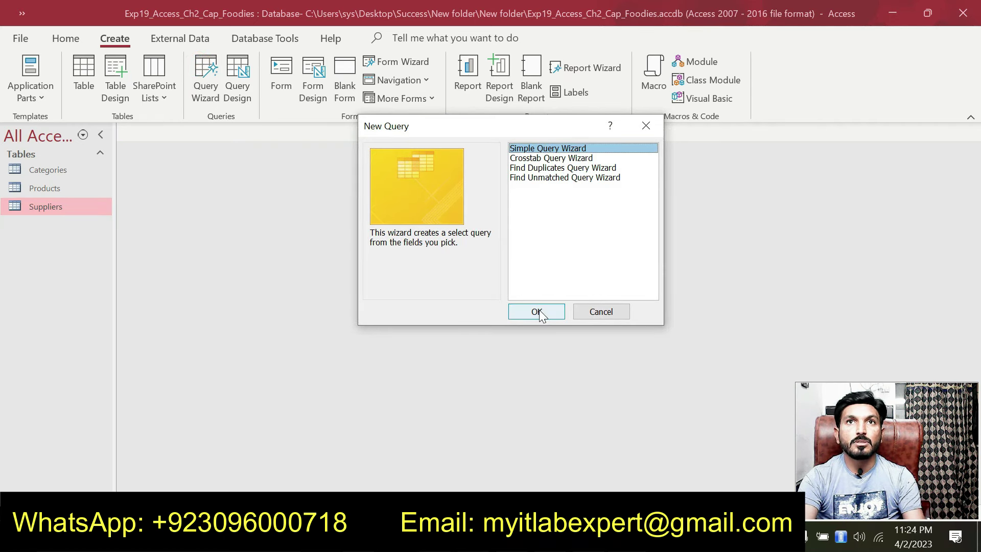
{"action": "key", "text": "alt+Tab"}
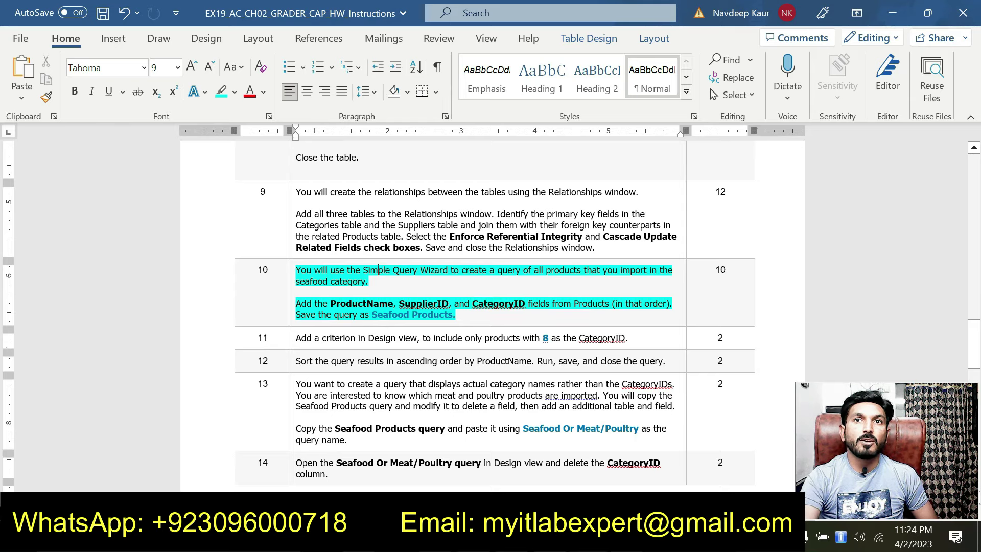
{"action": "key", "text": "alt+Tab"}
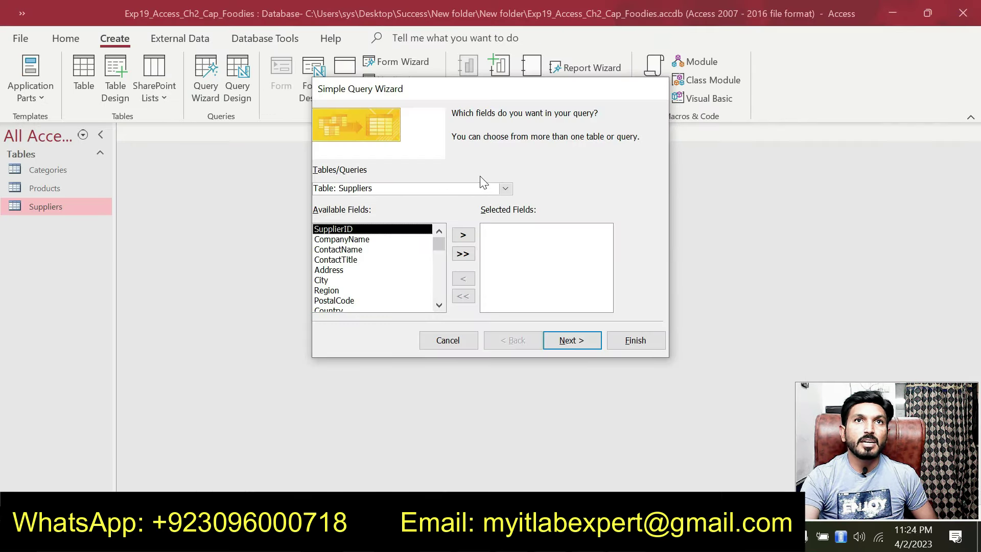
{"action": "left_click", "coordinate": [505, 189]}
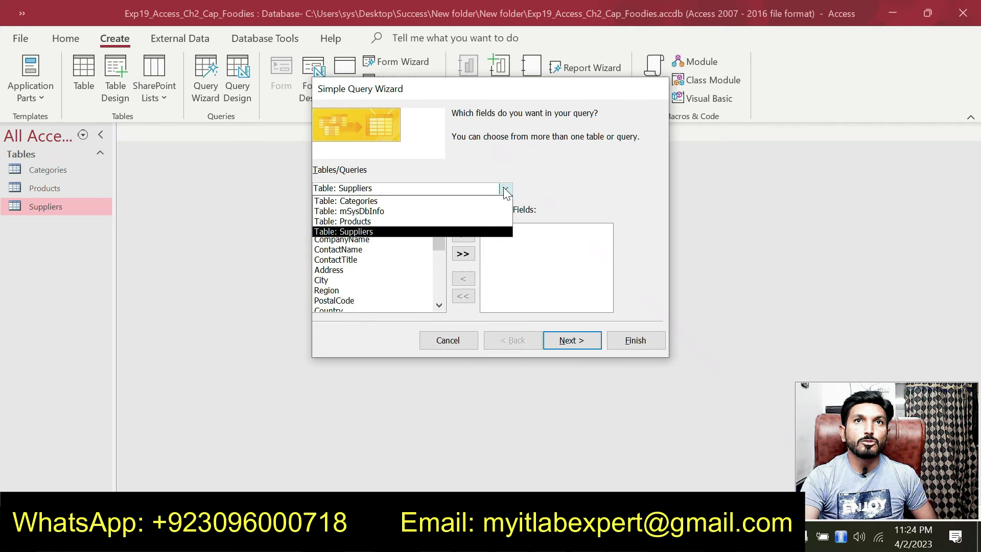
{"action": "left_click", "coordinate": [415, 218]}
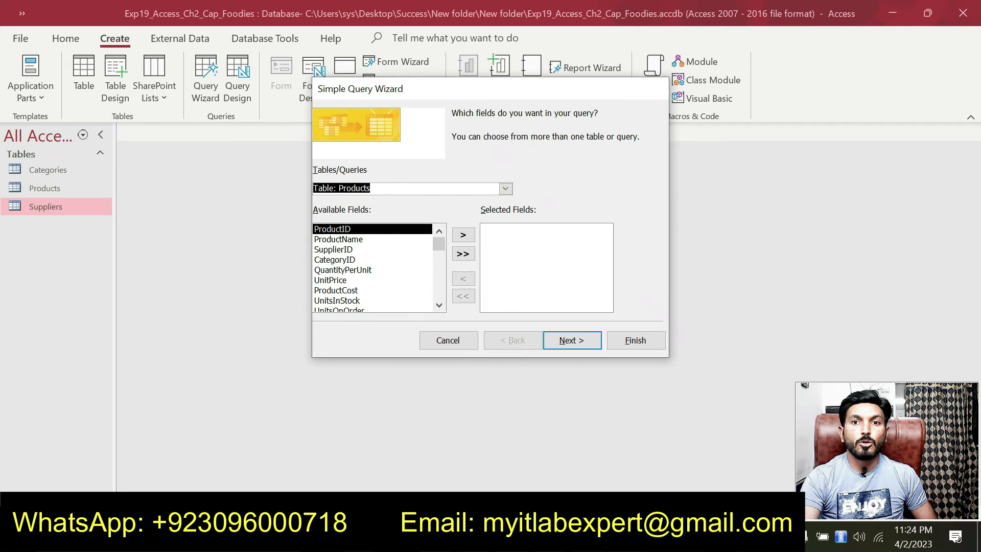
Add ProductName, SupplierID and CategoryID to the query's selected fields in that order, checking them against instruction 10 in Word
{"action": "key", "text": "alt+Tab"}
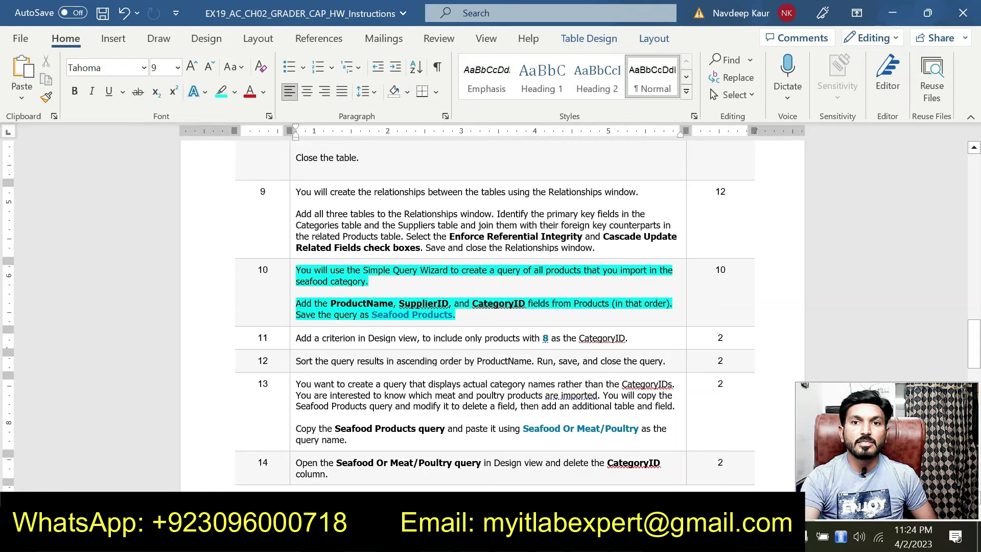
{"action": "key", "text": "alt+Tab"}
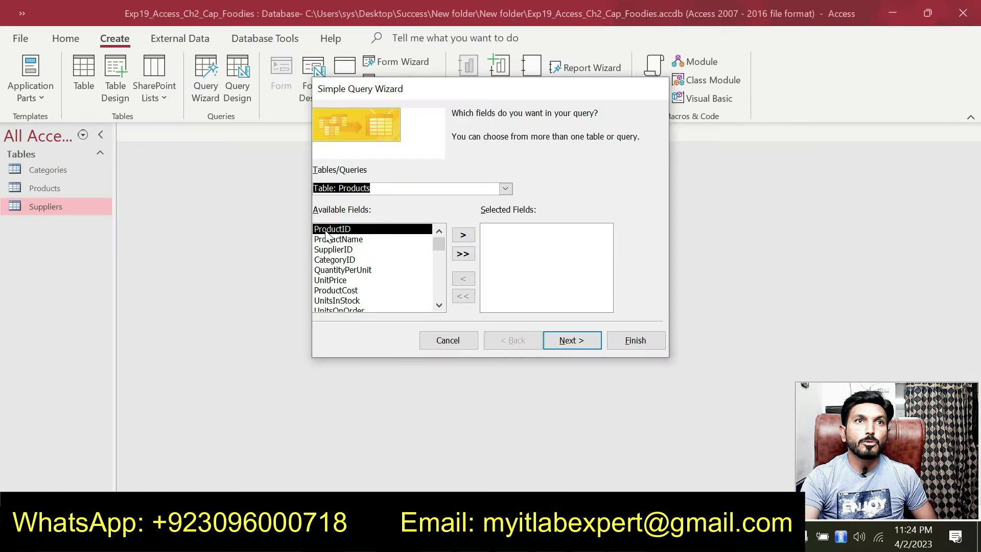
{"action": "left_click", "coordinate": [345, 250]}
{"action": "left_click", "coordinate": [351, 239]}
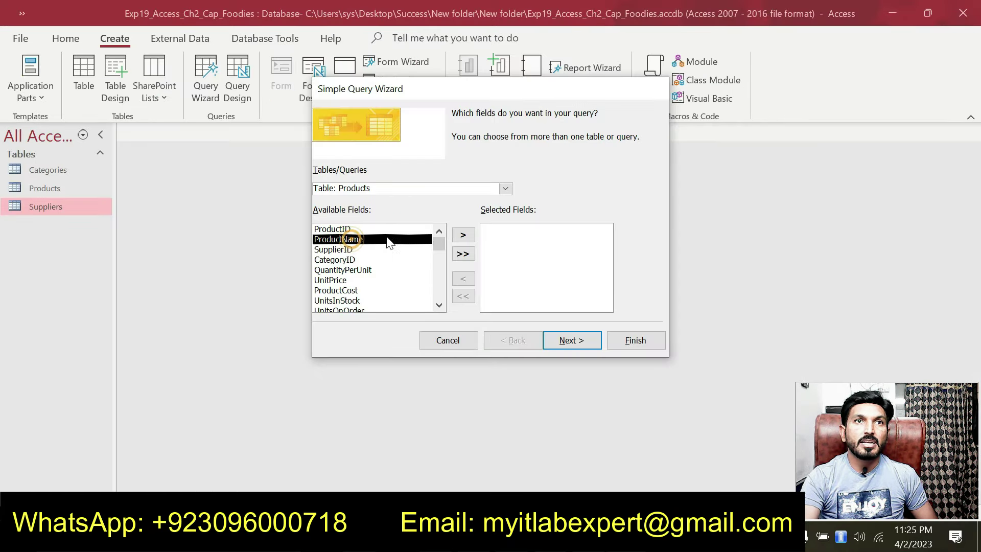
{"action": "left_click", "coordinate": [471, 238]}
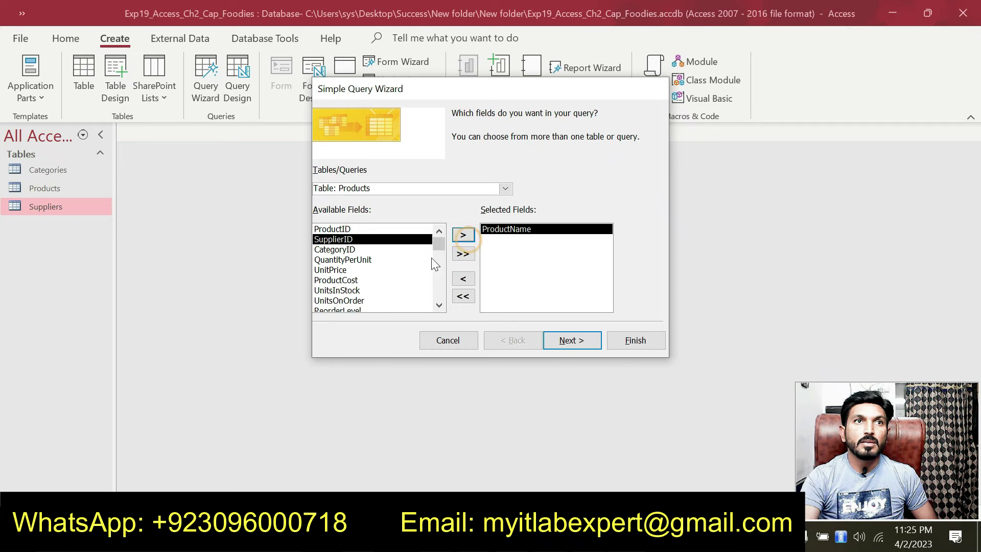
{"action": "left_click", "coordinate": [463, 235]}
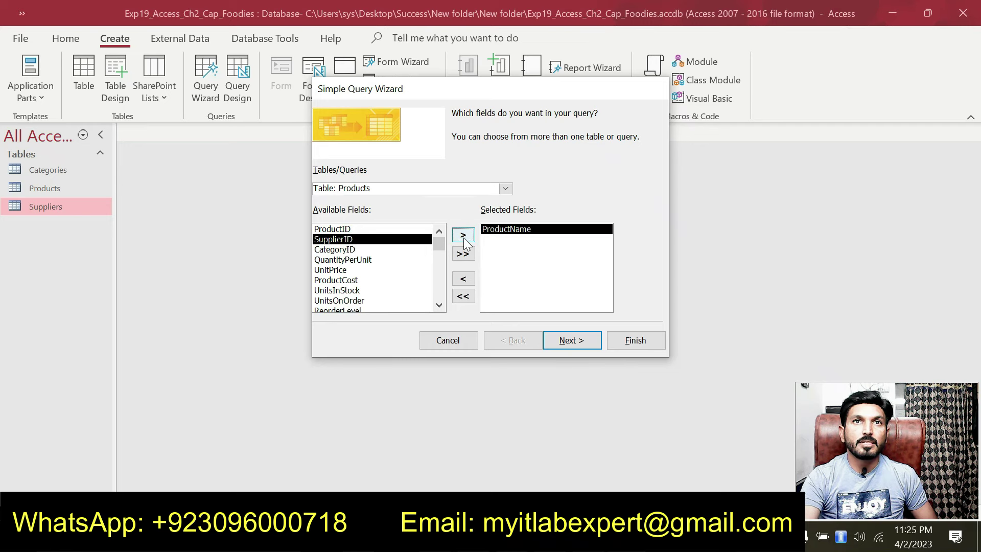
{"action": "key", "text": "alt+Tab"}
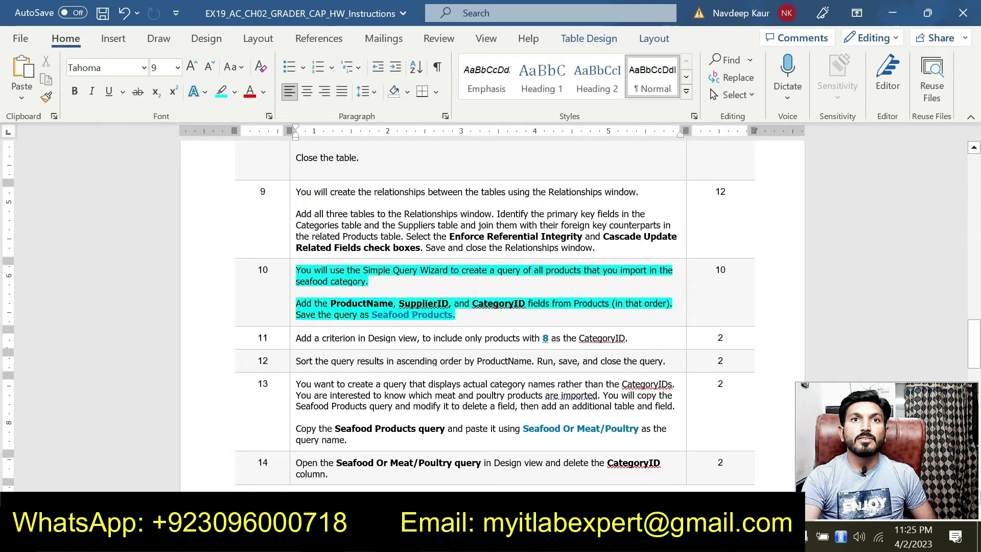
{"action": "key", "text": "alt+Tab"}
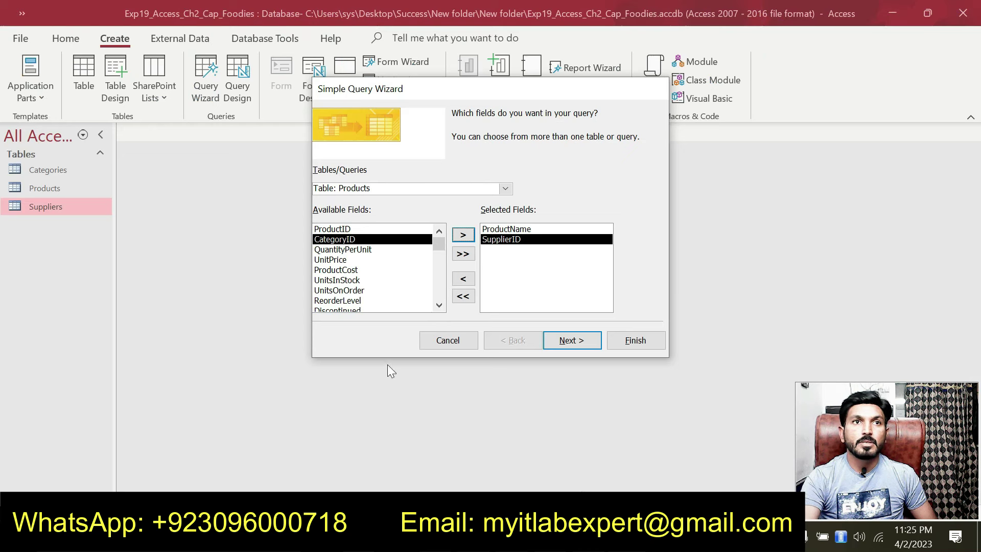
{"action": "left_click", "coordinate": [463, 235]}
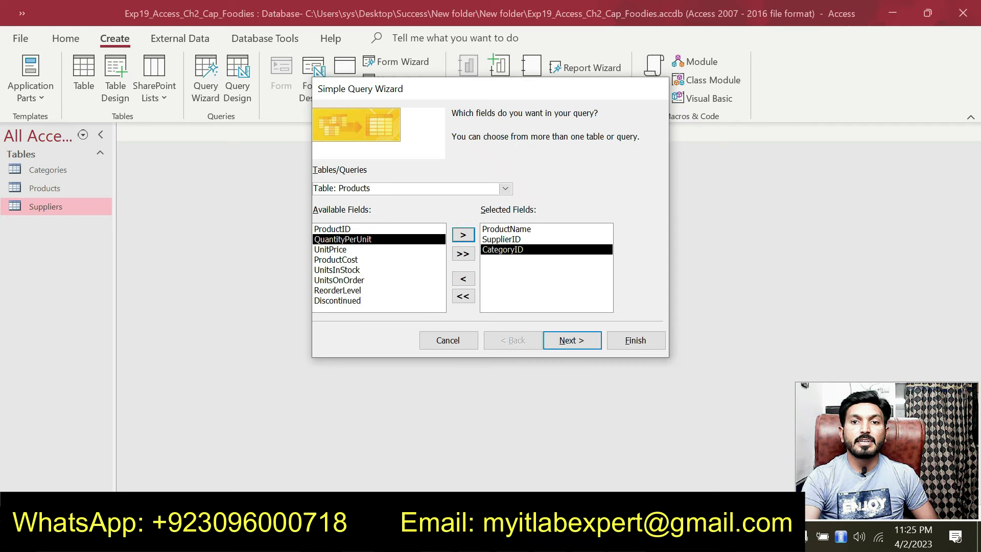
{"action": "key", "text": "alt+Tab"}
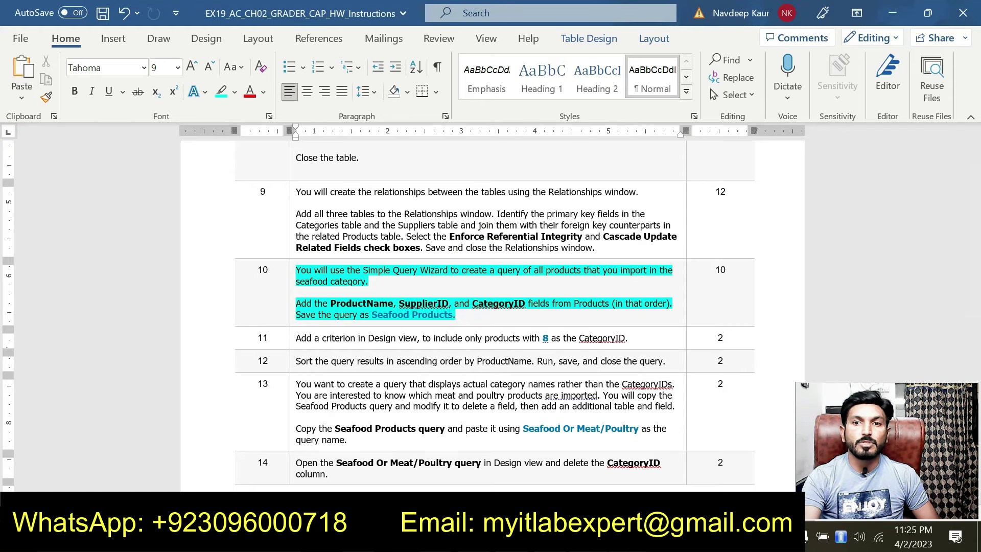
{"action": "key", "text": "alt+Tab"}
Proceed to the wizard's final page and title the query Seafood Products
{"action": "left_click", "coordinate": [571, 341]}
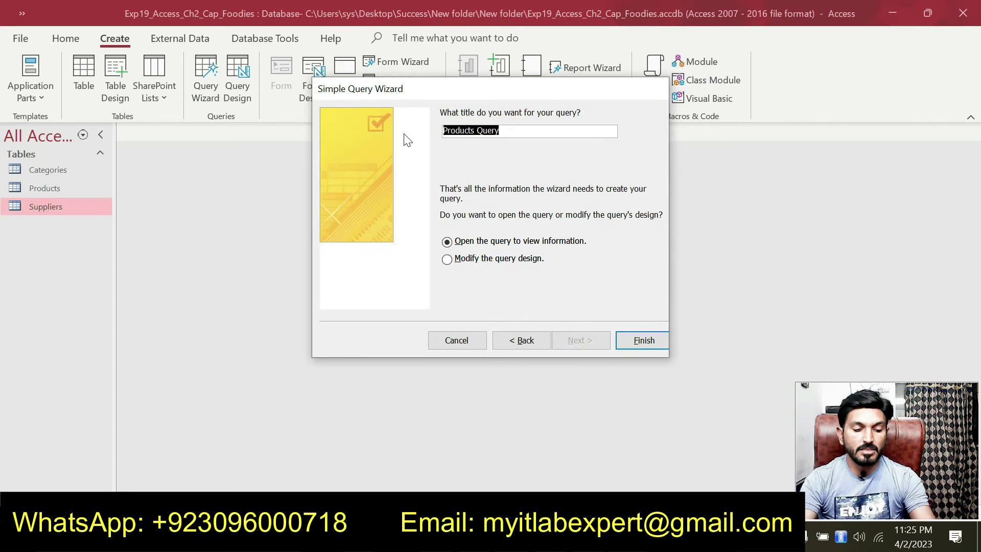
{"action": "type", "text": "Sea"}
{"action": "type", "text": "food Pe"}
{"action": "type", "text": "odu"}
{"action": "key", "text": "BackSpace"}
{"action": "key", "text": "BackSpace"}
{"action": "key", "text": "BackSpace"}
{"action": "key", "text": "BackSpace"}
{"action": "type", "text": "r"}
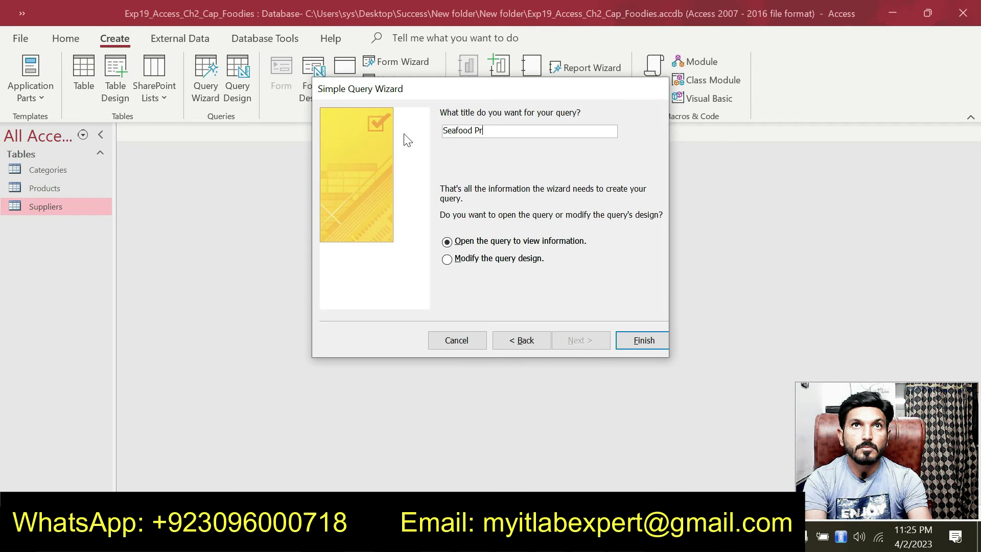
{"action": "type", "text": "od"}
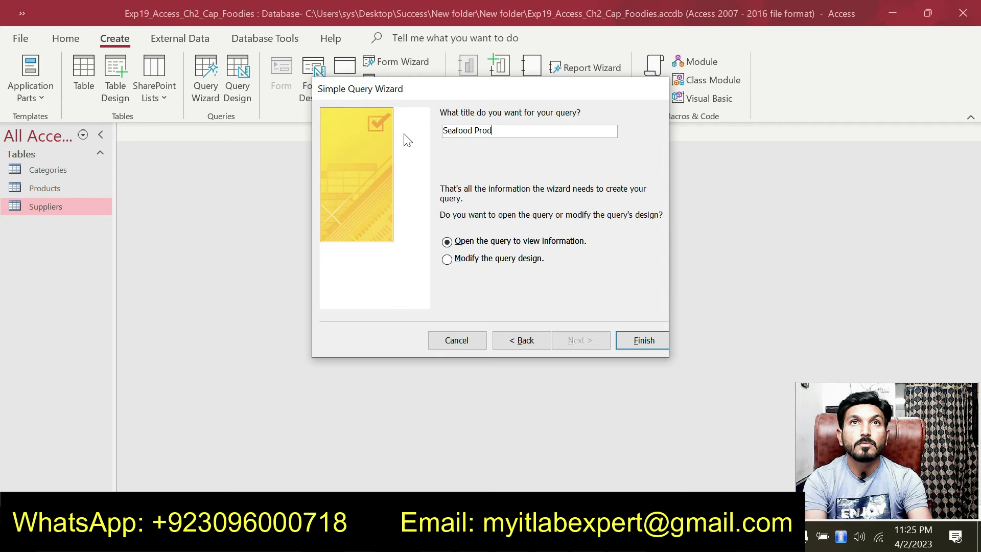
{"action": "type", "text": "ucts"}
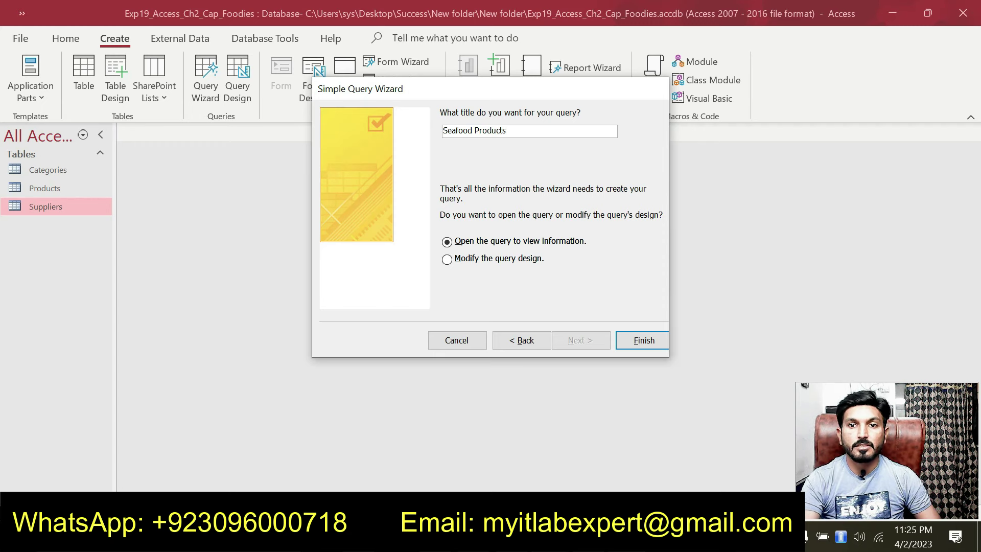
Check instruction 10 in Word, finish the wizard with the query opened to view information, and fit the ProductName column to its contents
{"action": "key", "text": "alt+Tab"}
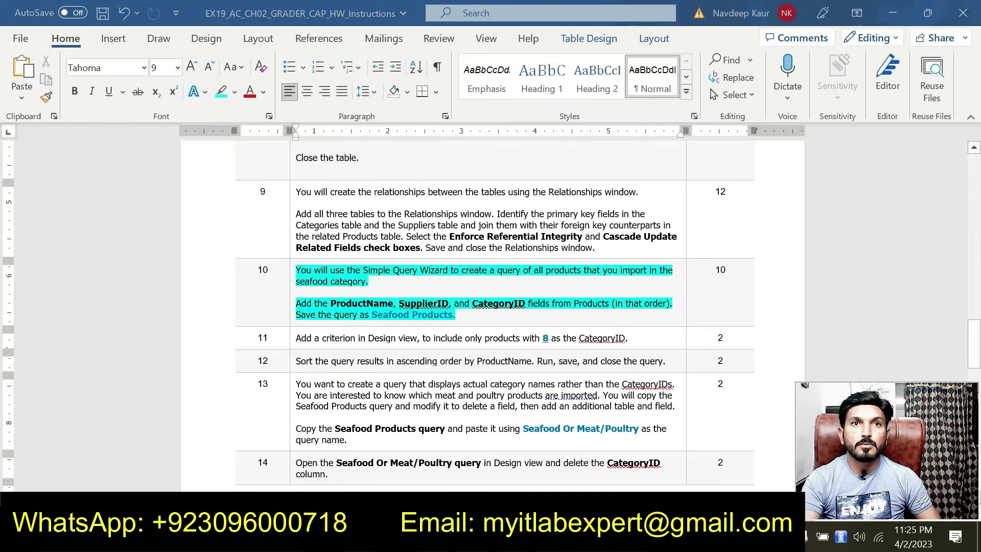
{"action": "key", "text": "alt+Tab"}
{"action": "left_click", "coordinate": [640, 339]}
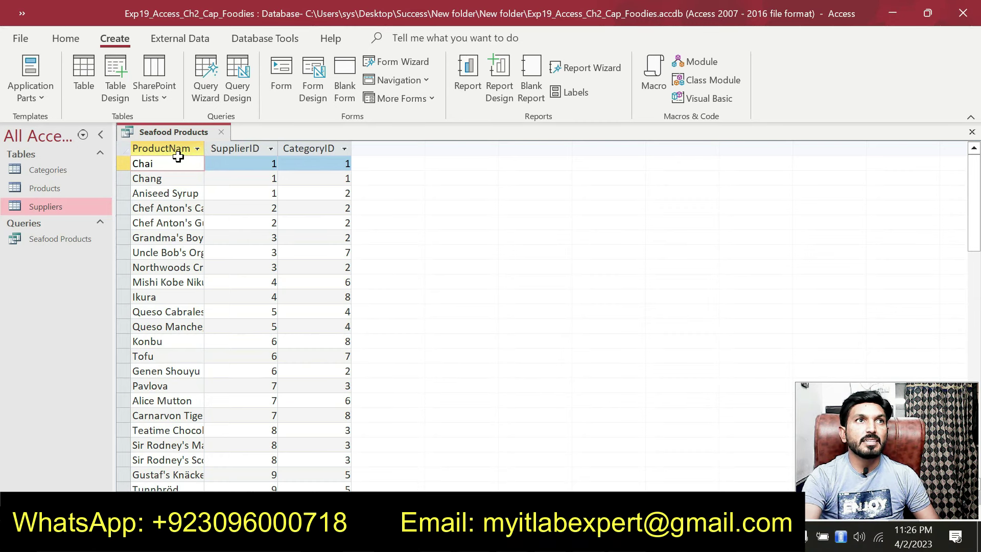
{"action": "double_click", "coordinate": [205, 144]}
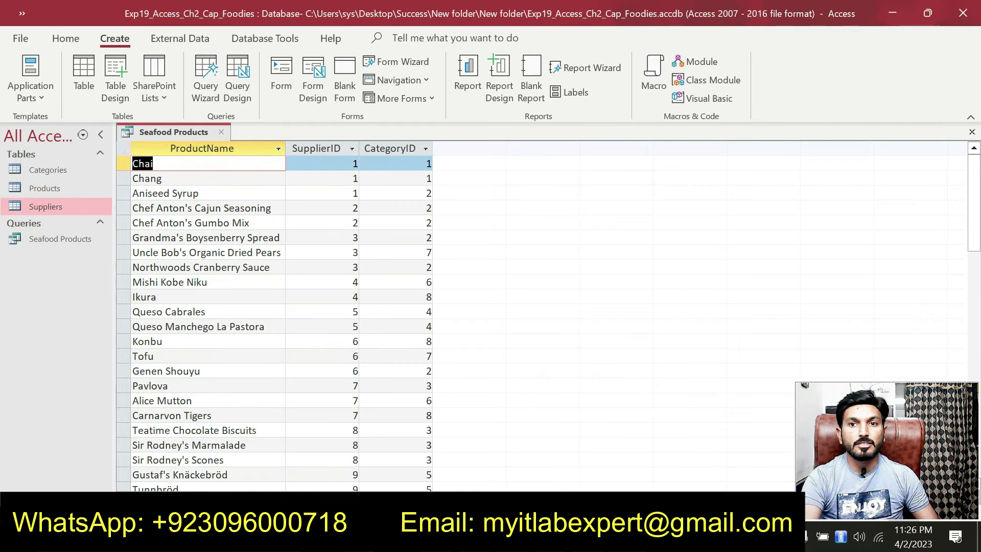
Switch to the Word instructions and remove the highlighting from instruction 10
{"action": "key", "text": "alt+Tab"}
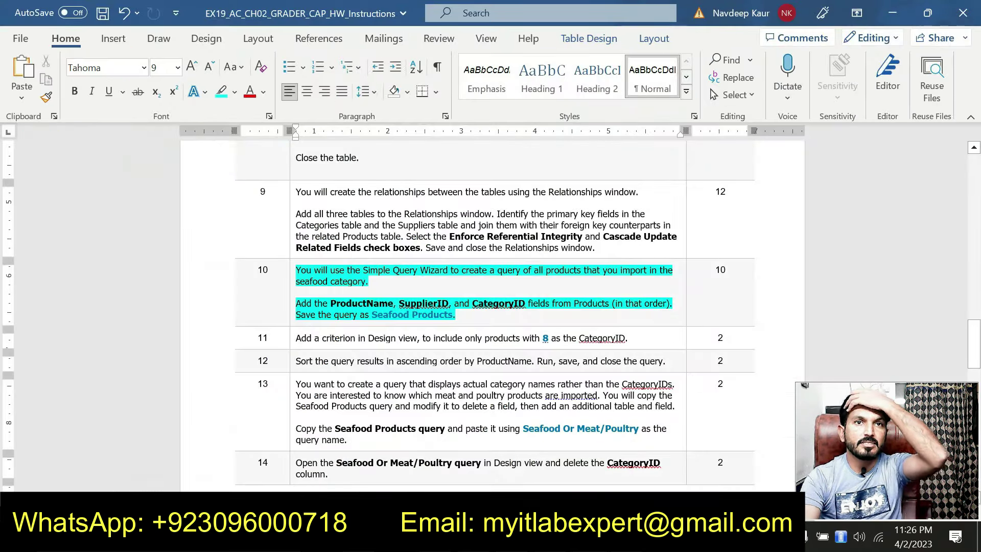
{"action": "left_click_drag", "start_coordinate": [455, 314], "coordinate": [296, 271]}
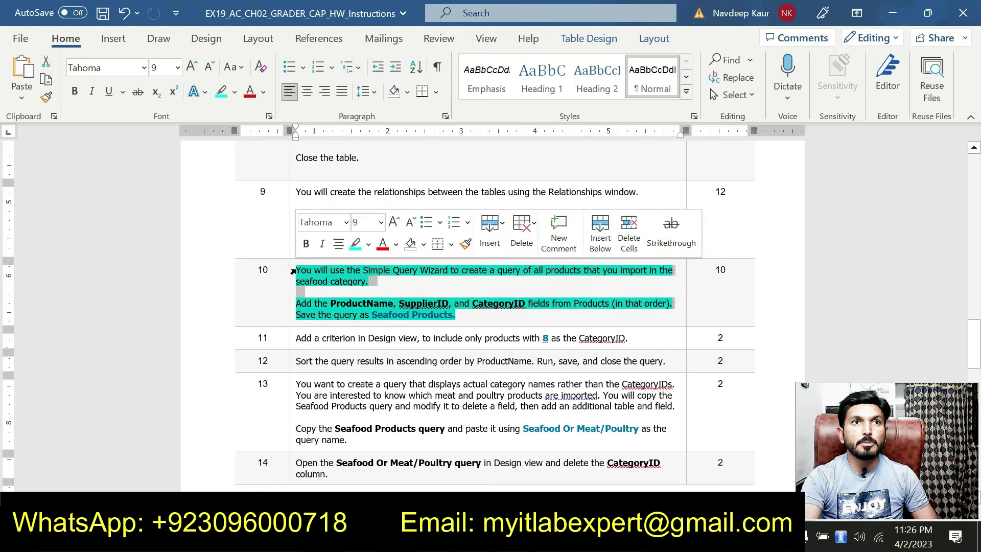
{"action": "left_click", "coordinate": [369, 244]}
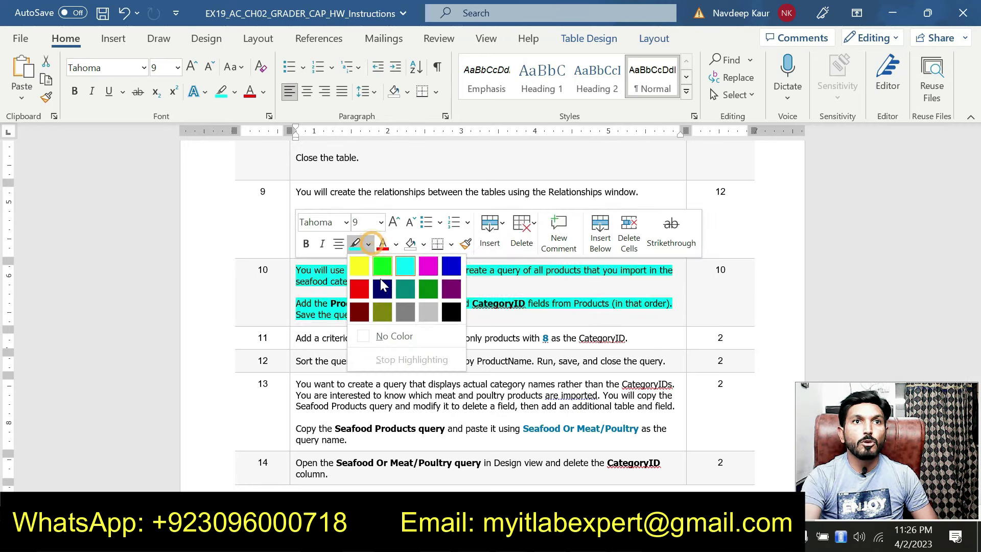
{"action": "left_click", "coordinate": [388, 335]}
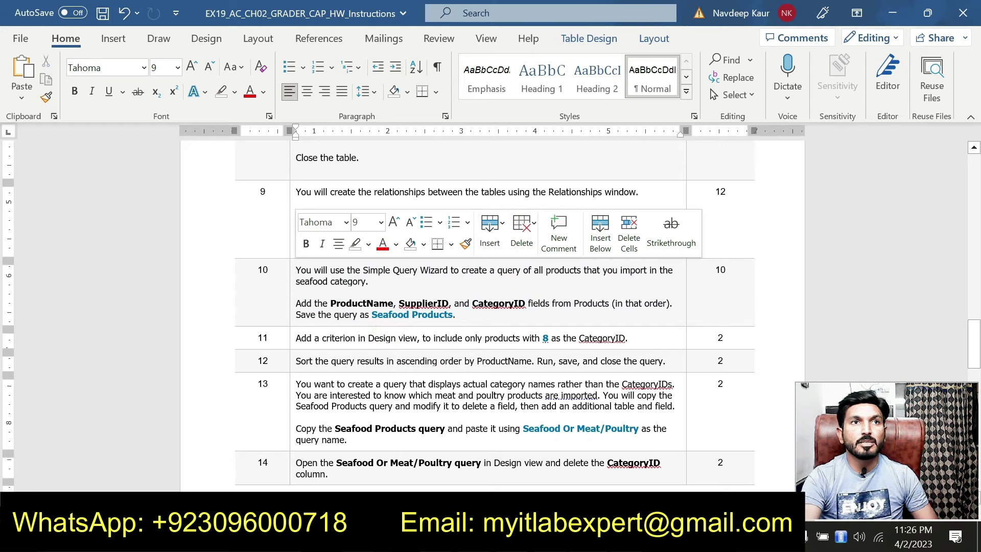
{"action": "left_click", "coordinate": [480, 313]}
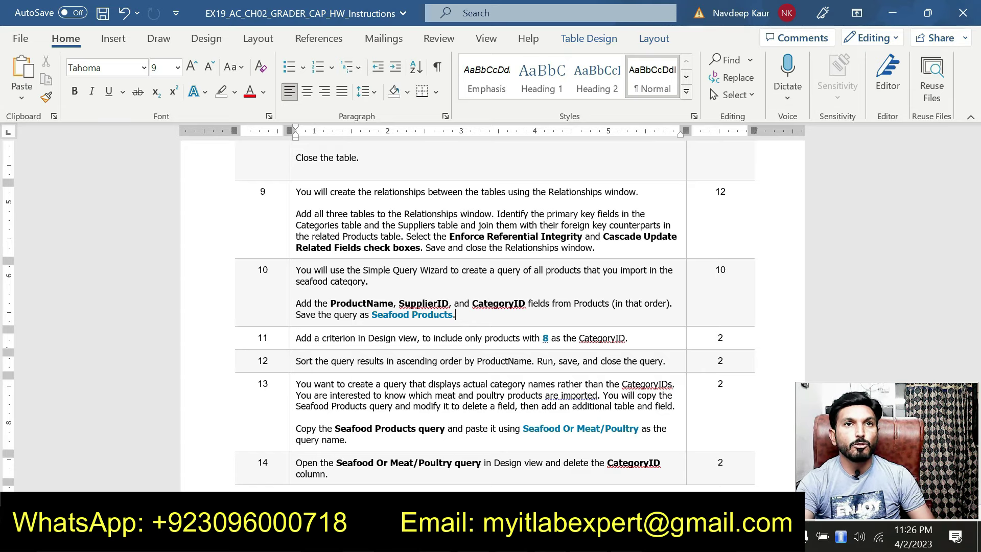
{"action": "left_click", "coordinate": [888, 76]}
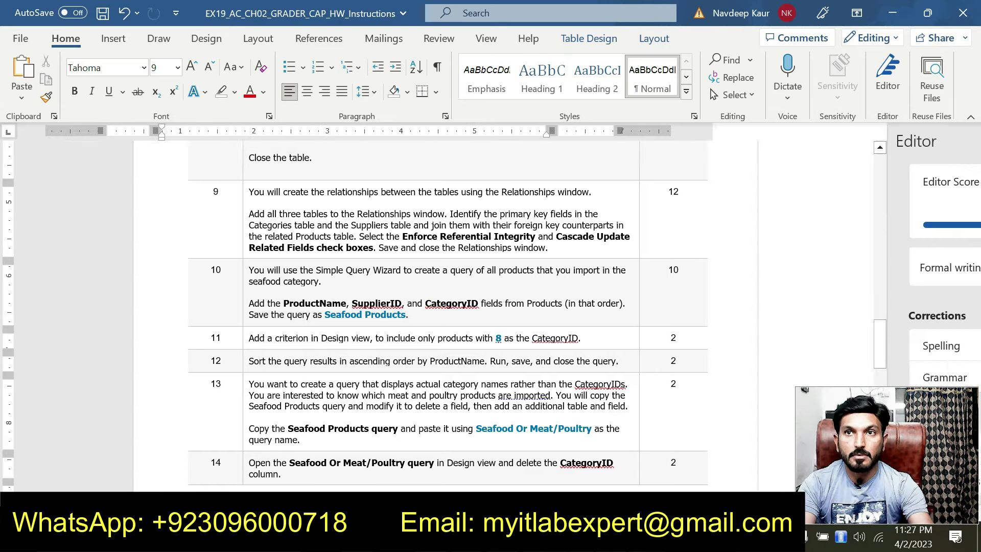
{"action": "left_click", "coordinate": [962, 138]}
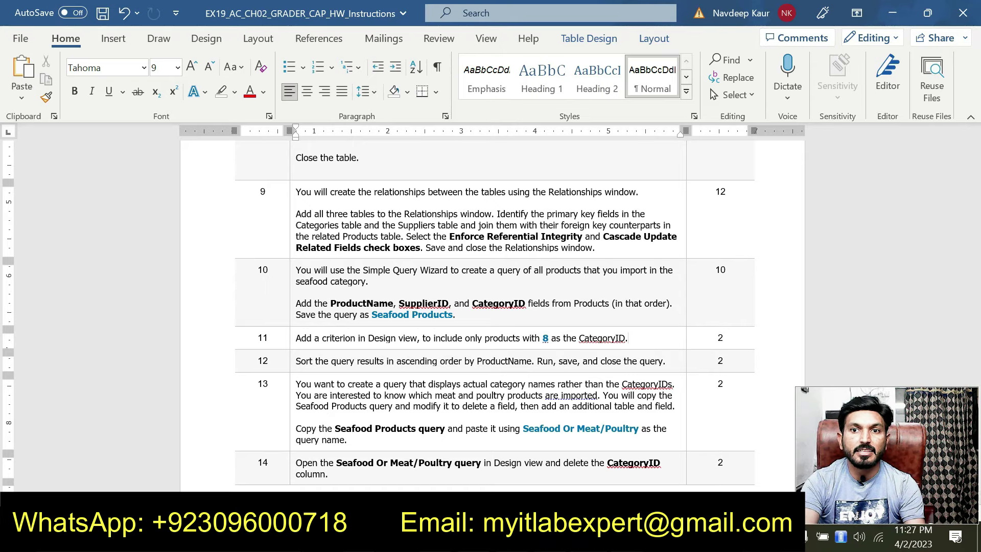
Compare instructions 11 and 12 in Word with the Seafood Products query in the Exp19_Access_Ch2_Cap_Foodies (14) database
{"action": "key", "text": "alt+Tab"}
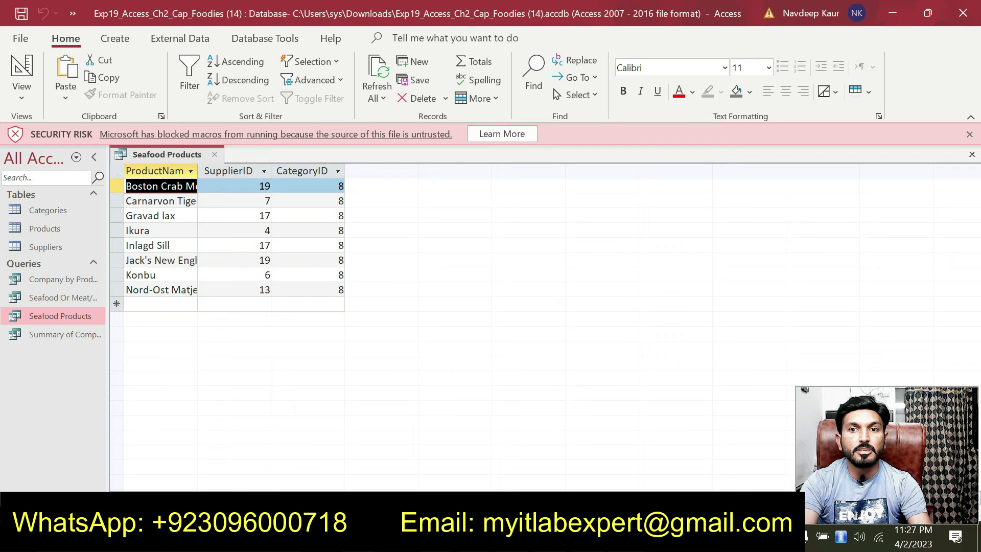
{"action": "key", "text": "alt+Tab"}
{"action": "scroll", "coordinate": [490, 317], "scroll_direction": "down", "scroll_amount": 1}
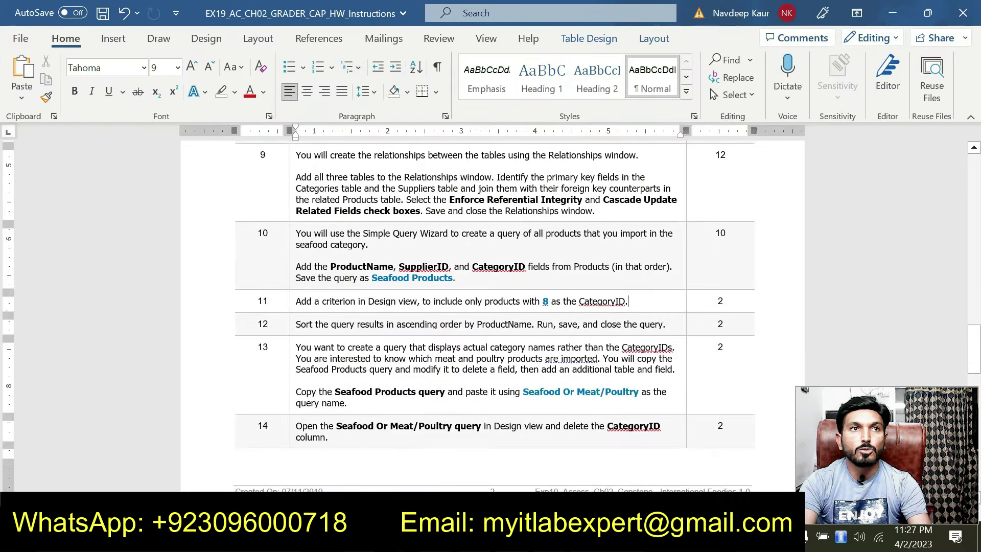
{"action": "left_click_drag", "start_coordinate": [297, 324], "coordinate": [685, 324]}
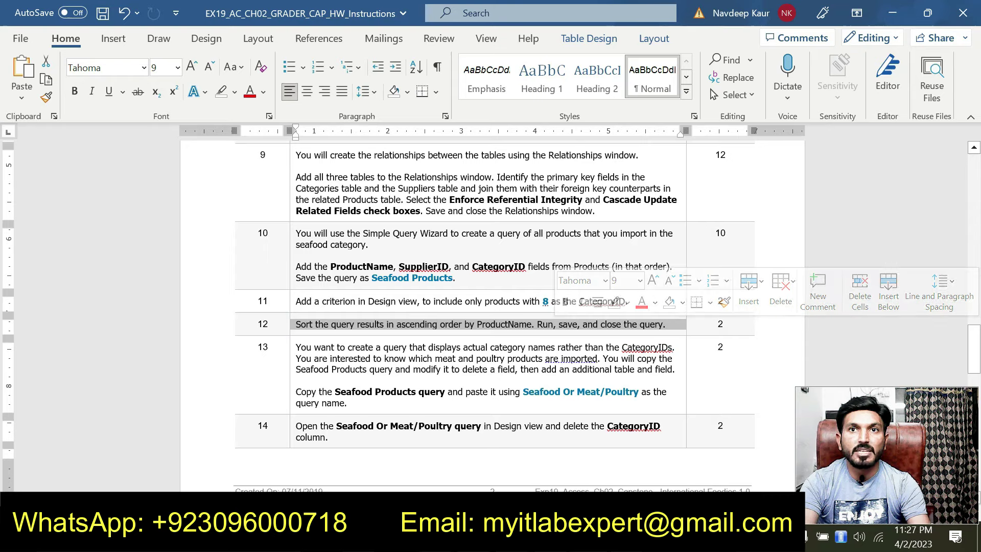
{"action": "key", "text": "alt+Tab"}
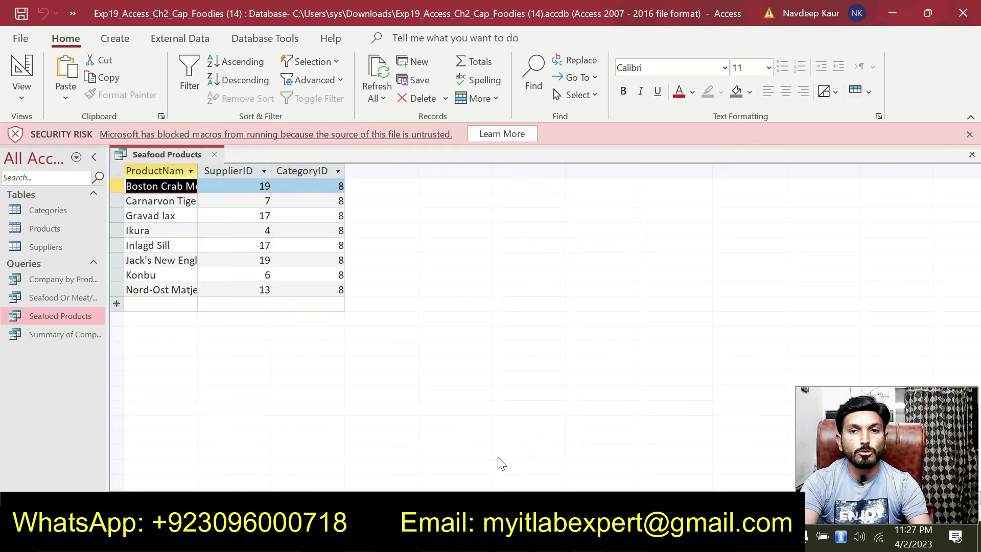
{"action": "key", "text": "alt+Tab"}
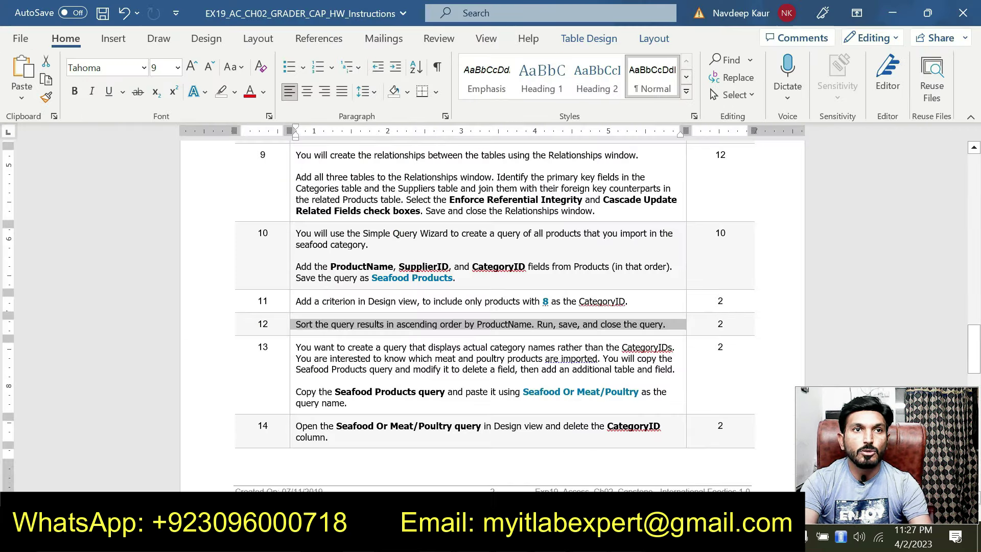
Read instructions 13 to 15 in Word on copying the Seafood Products query and changing its fields and criterion
{"action": "scroll", "coordinate": [491, 307], "scroll_direction": "down", "scroll_amount": 1}
{"action": "scroll", "coordinate": [396, 333], "scroll_direction": "down", "scroll_amount": 1}
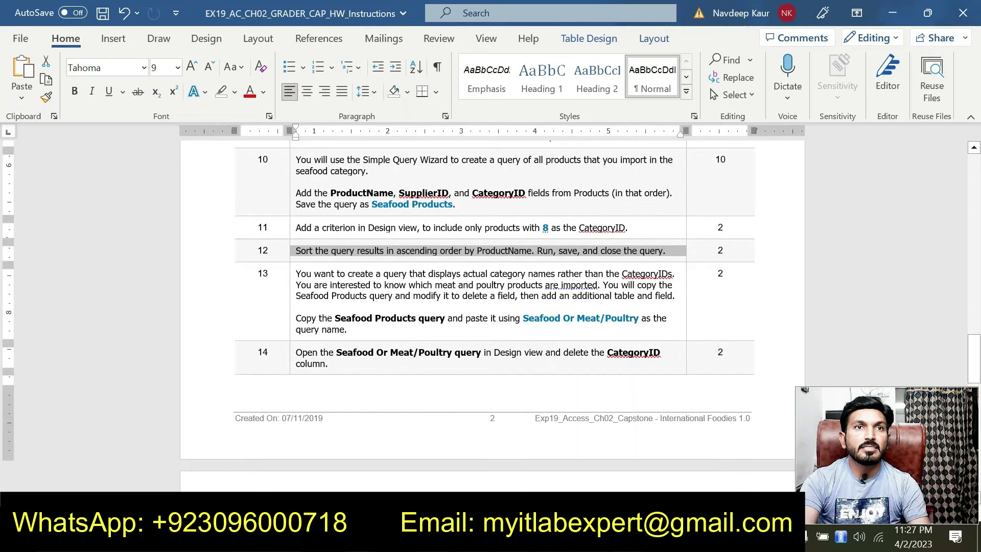
{"action": "left_click", "coordinate": [396, 333]}
{"action": "key", "text": "shift+Up"}
{"action": "left_click_drag", "start_coordinate": [391, 330], "coordinate": [298, 318]}
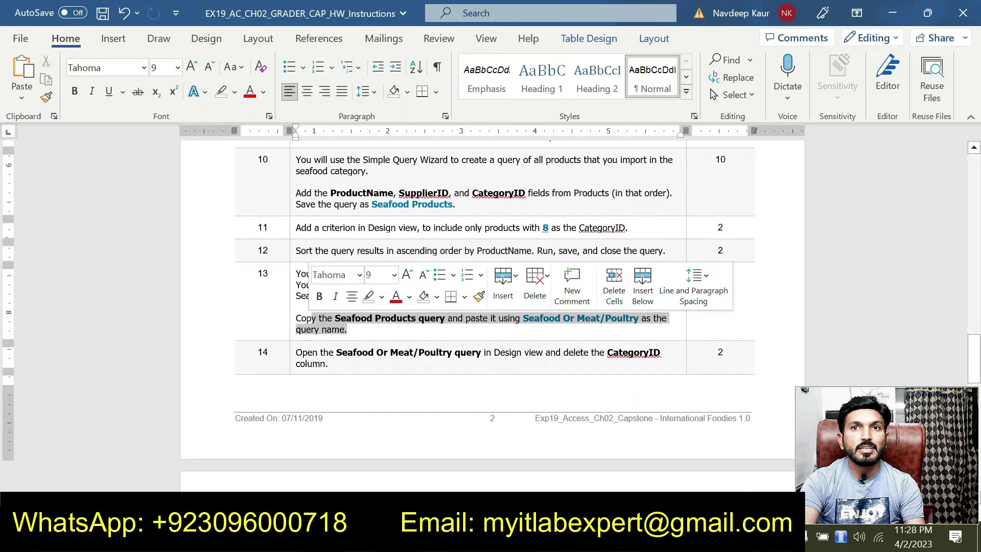
{"action": "left_click", "coordinate": [585, 329]}
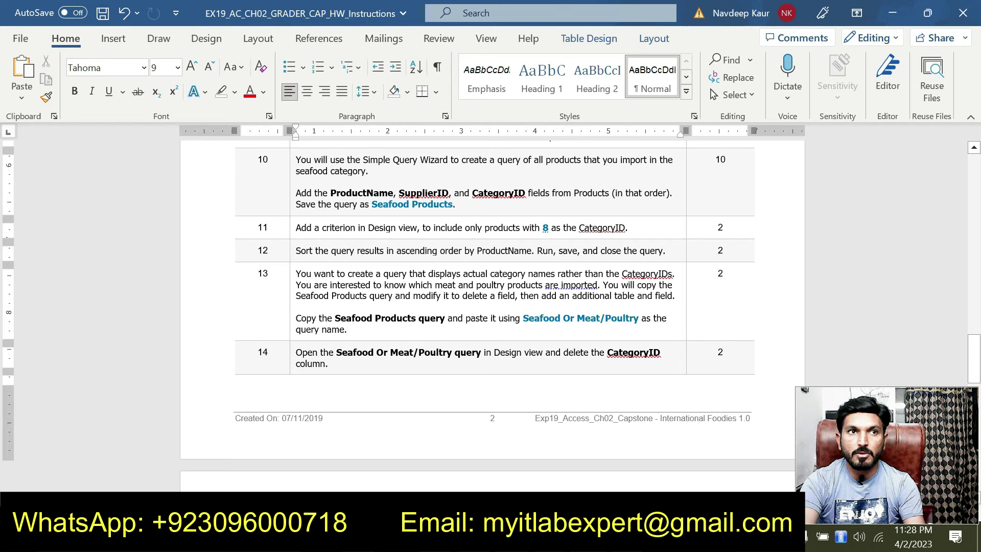
{"action": "scroll", "coordinate": [383, 366], "scroll_direction": "down", "scroll_amount": 5}
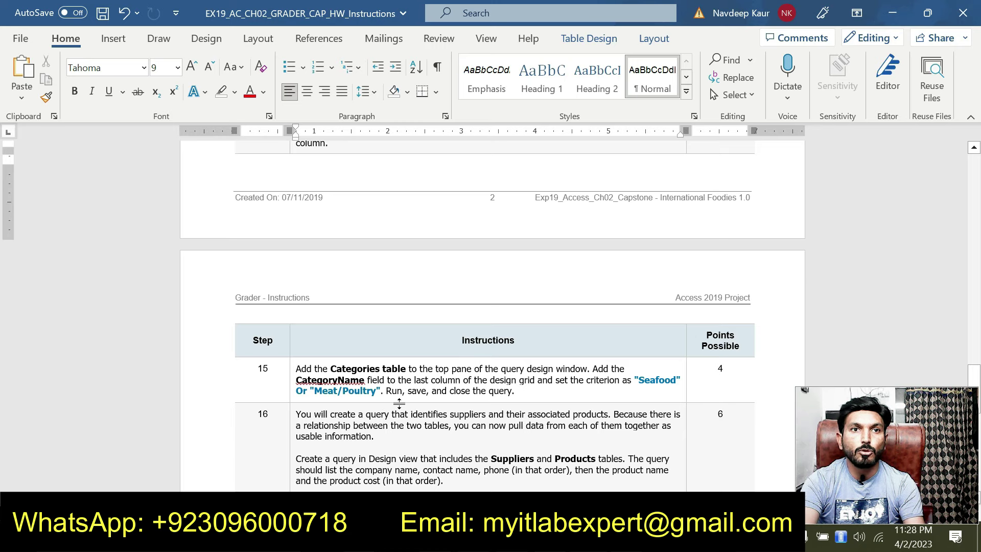
{"action": "scroll", "coordinate": [506, 416], "scroll_direction": "up", "scroll_amount": 4}
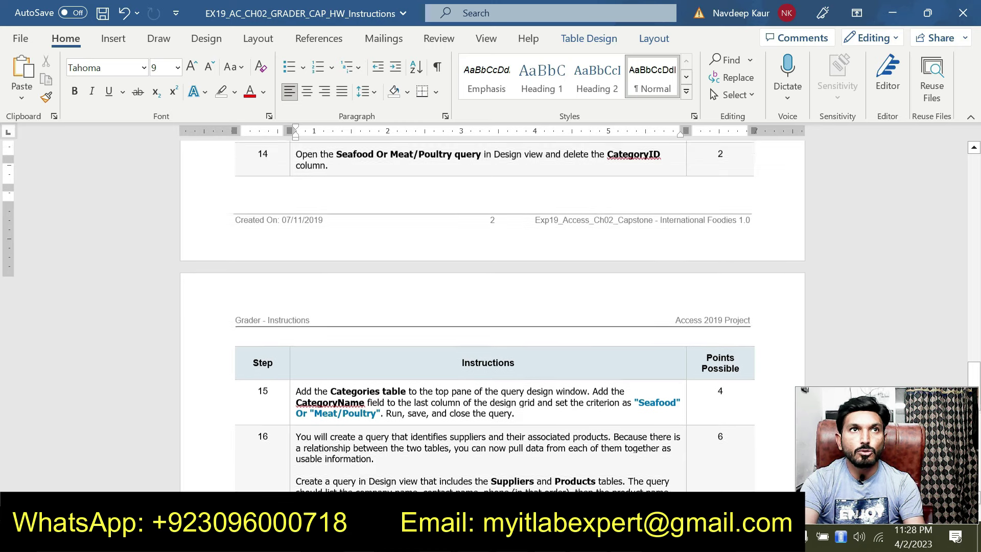
{"action": "scroll", "coordinate": [506, 416], "scroll_direction": "down", "scroll_amount": 2}
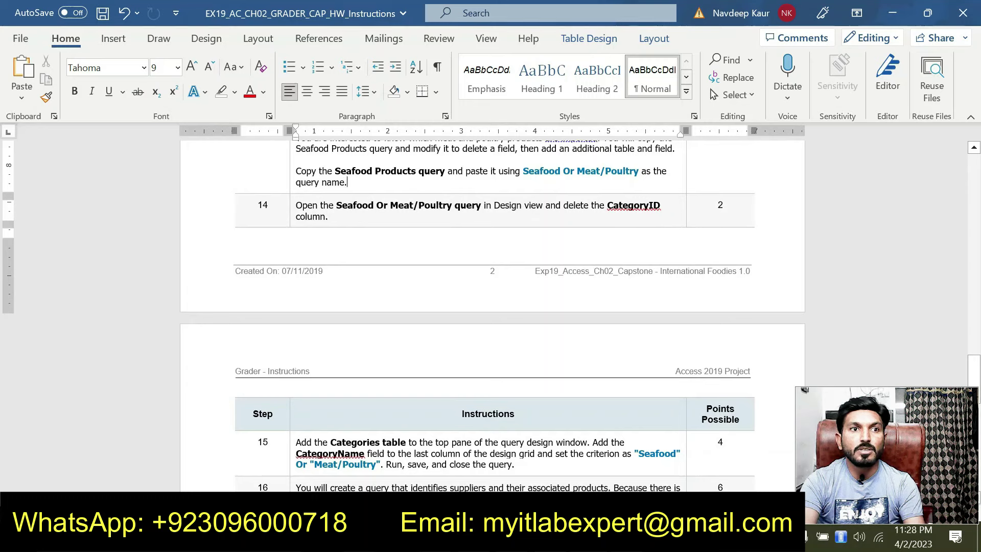
{"action": "scroll", "coordinate": [506, 416], "scroll_direction": "up", "scroll_amount": 1}
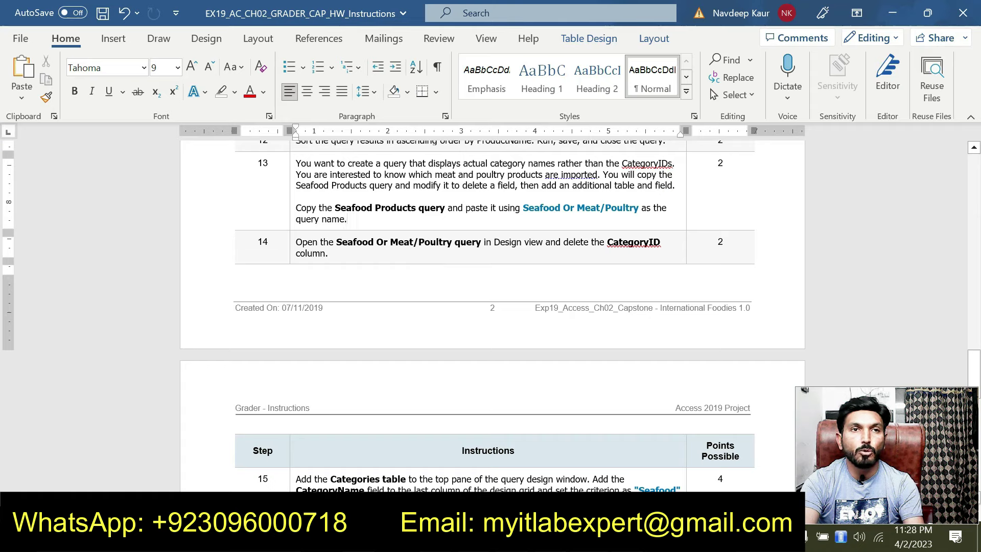
Return to the Foodies (14) database in Access, close the Seafood Products query and open the Seafood Or Meat/Poultry query
{"action": "key", "text": "alt+Tab"}
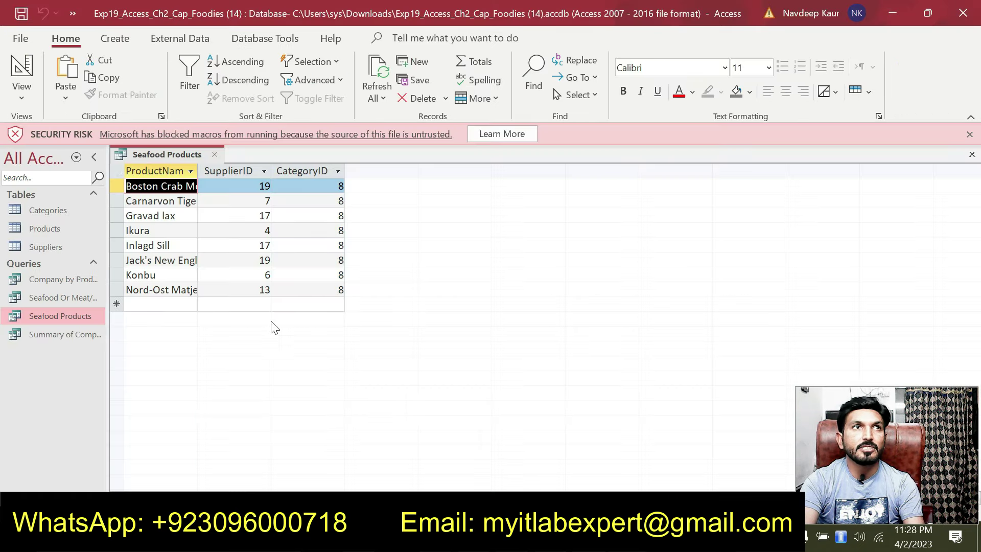
{"action": "left_click", "coordinate": [218, 156]}
{"action": "left_click", "coordinate": [89, 294]}
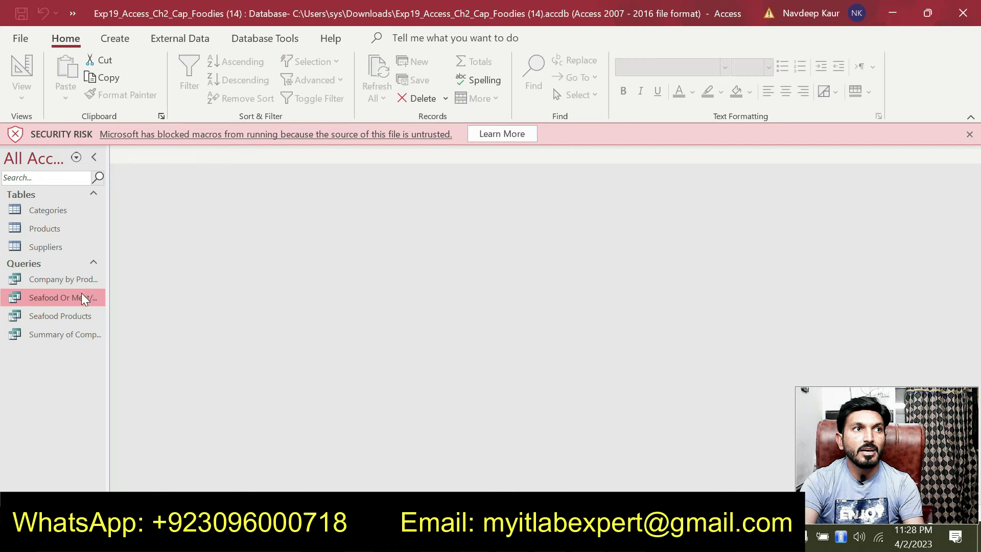
{"action": "double_click", "coordinate": [82, 294]}
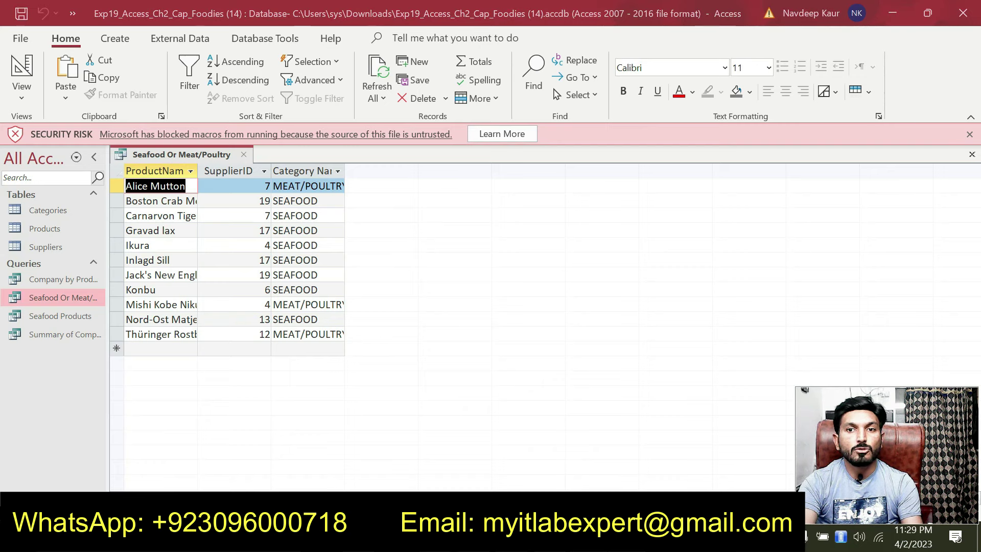
Switch to Word and read instructions 15 to 17 on the category criterion and the Company by Product List query
{"action": "key", "text": "alt+Tab"}
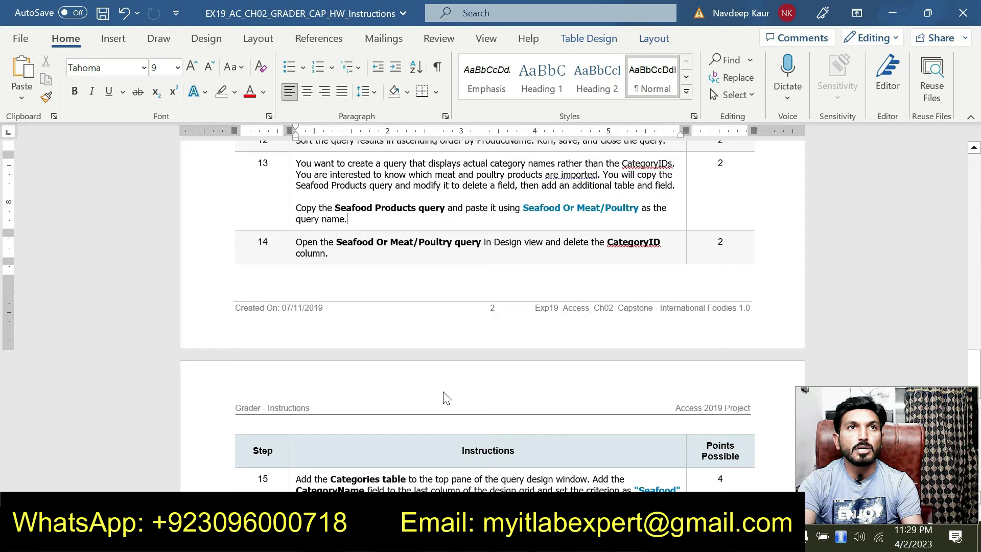
{"action": "scroll", "coordinate": [443, 398], "scroll_direction": "down", "scroll_amount": 5}
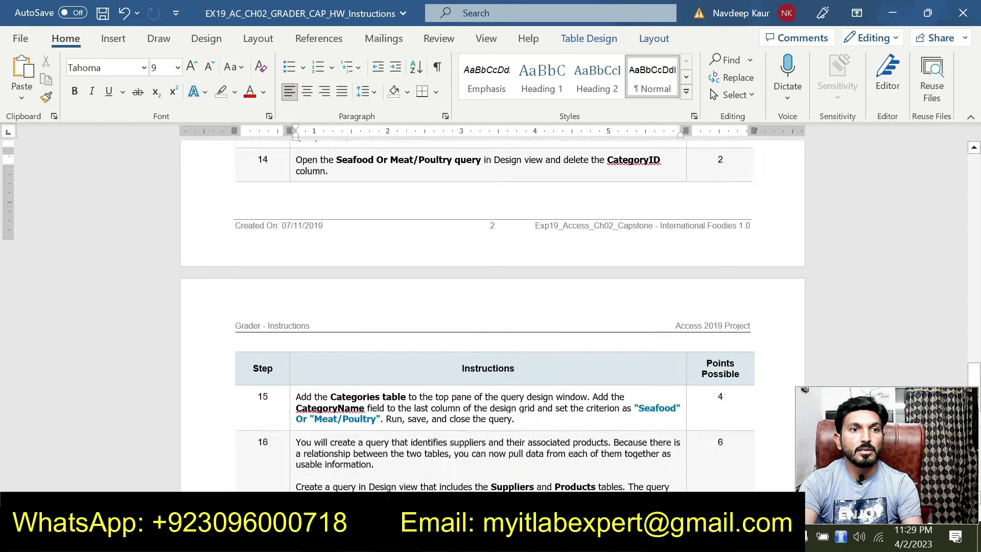
{"action": "scroll", "coordinate": [495, 317], "scroll_direction": "down", "scroll_amount": 1}
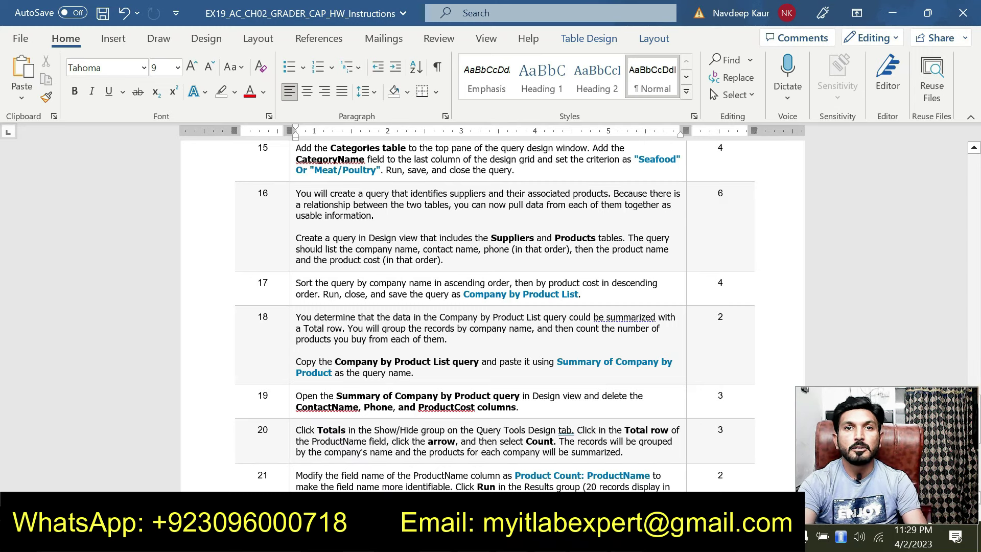
In Access, open the Company by Product List query, close Seafood Or Meat/Poultry and look through the supplier and product records
{"action": "key", "text": "alt+Tab"}
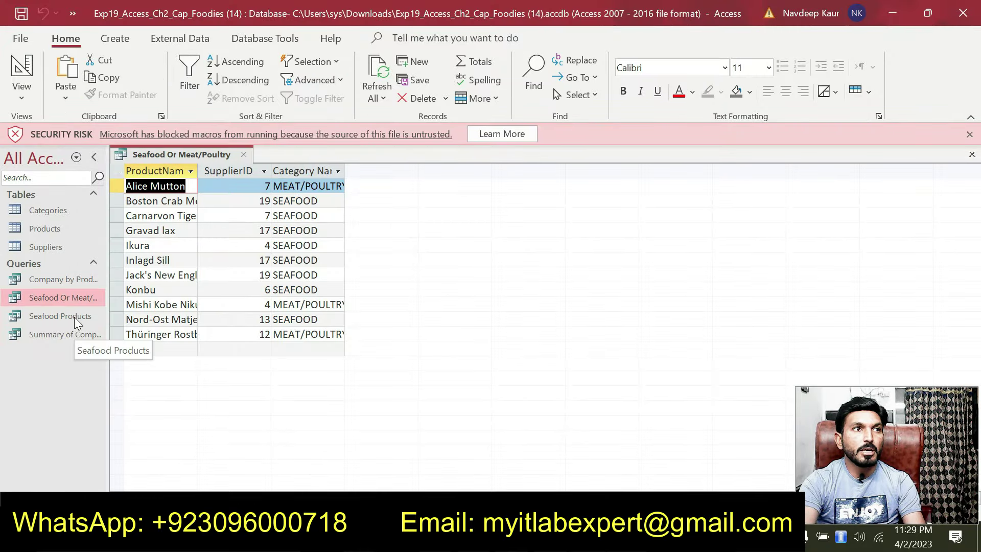
{"action": "double_click", "coordinate": [73, 279]}
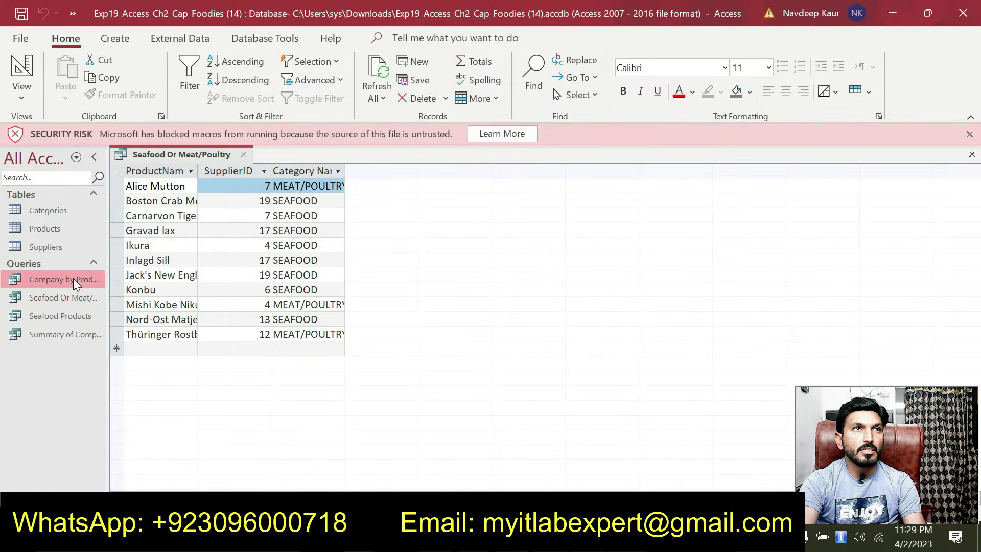
{"action": "left_click", "coordinate": [244, 154]}
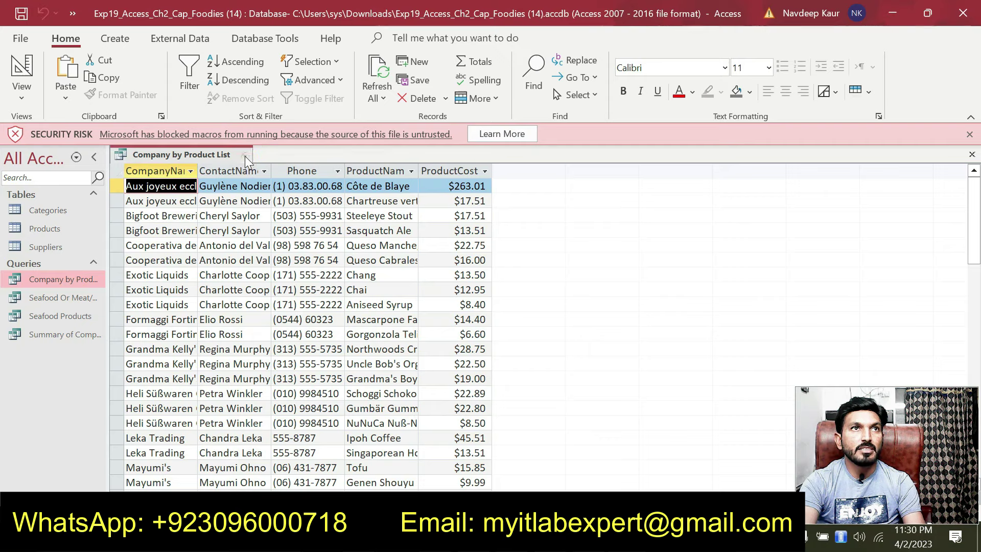
{"action": "scroll", "coordinate": [322, 267], "scroll_direction": "down", "scroll_amount": 6}
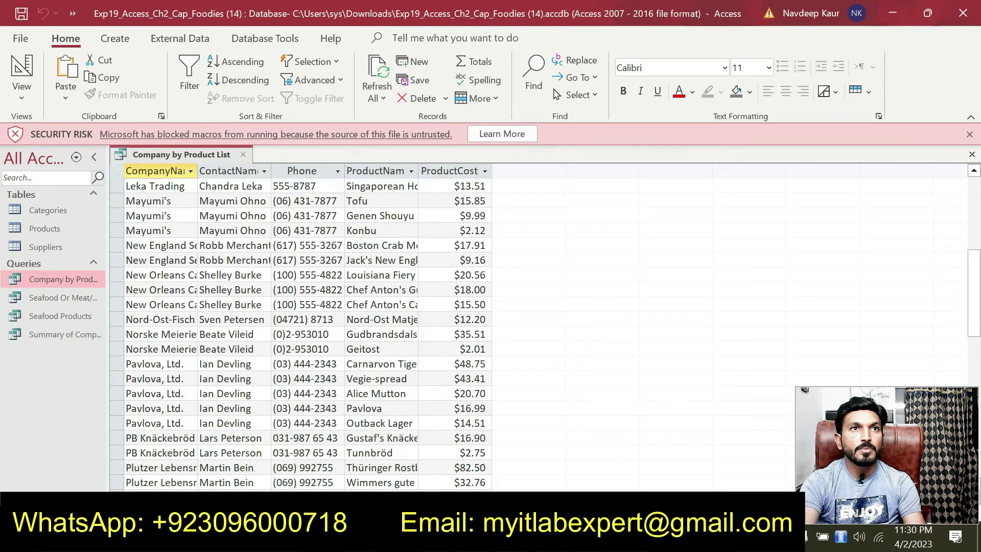
{"action": "scroll", "coordinate": [322, 267], "scroll_direction": "up", "scroll_amount": 6}
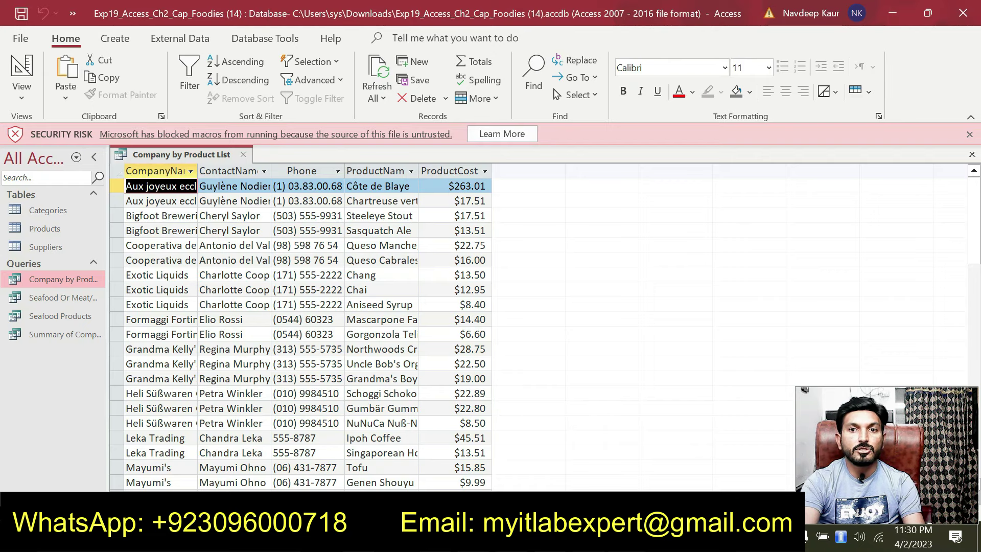
Read instructions 18 to 22 in Word and open the Summary of Company by Product query in Access to compare
{"action": "key", "text": "alt+Tab"}
{"action": "scroll", "coordinate": [491, 307], "scroll_direction": "down", "scroll_amount": 3}
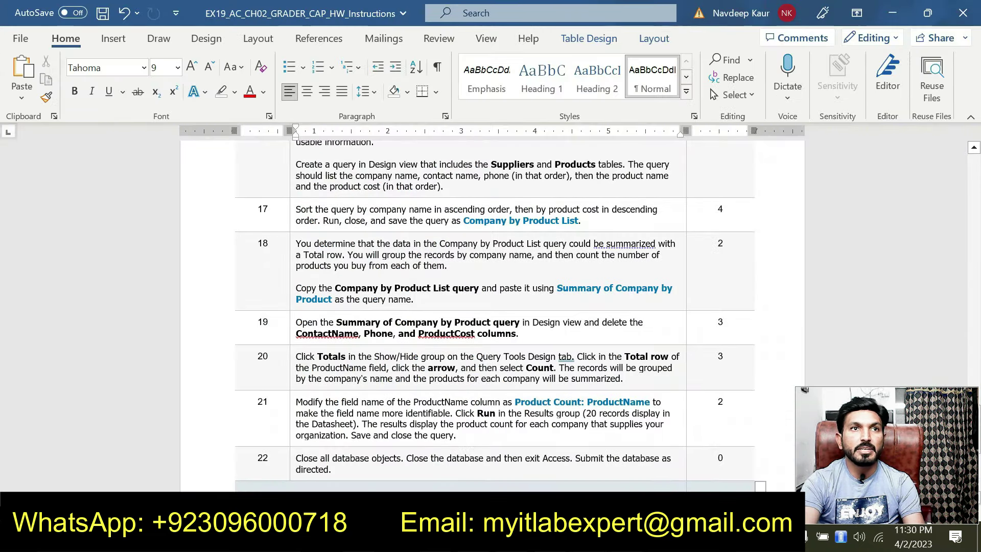
{"action": "scroll", "coordinate": [491, 307], "scroll_direction": "down", "scroll_amount": 1}
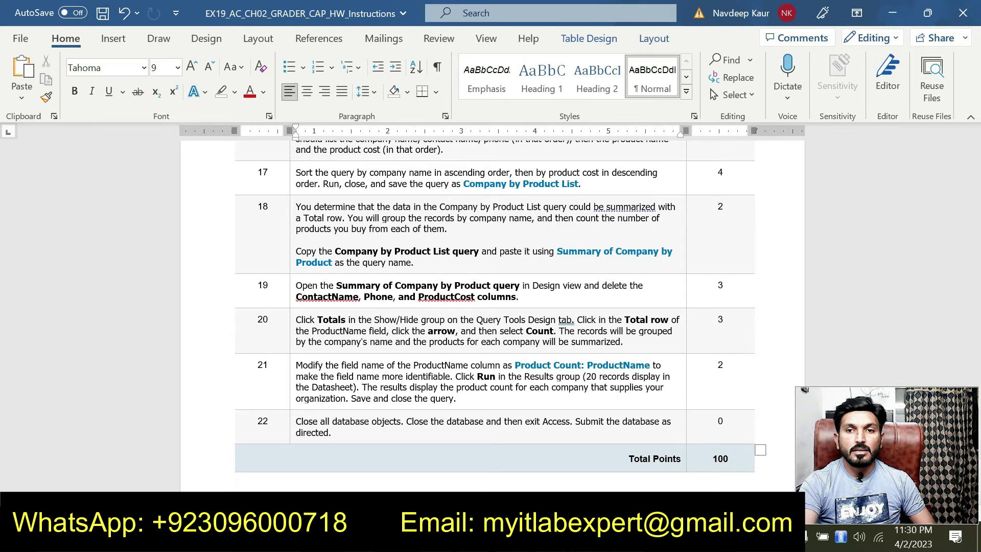
{"action": "key", "text": "alt+Tab"}
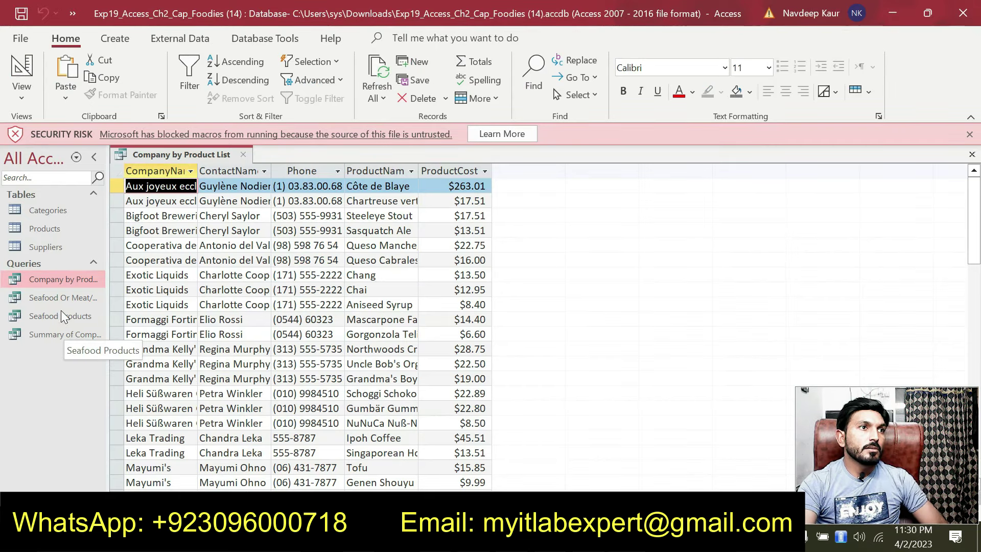
{"action": "double_click", "coordinate": [75, 334]}
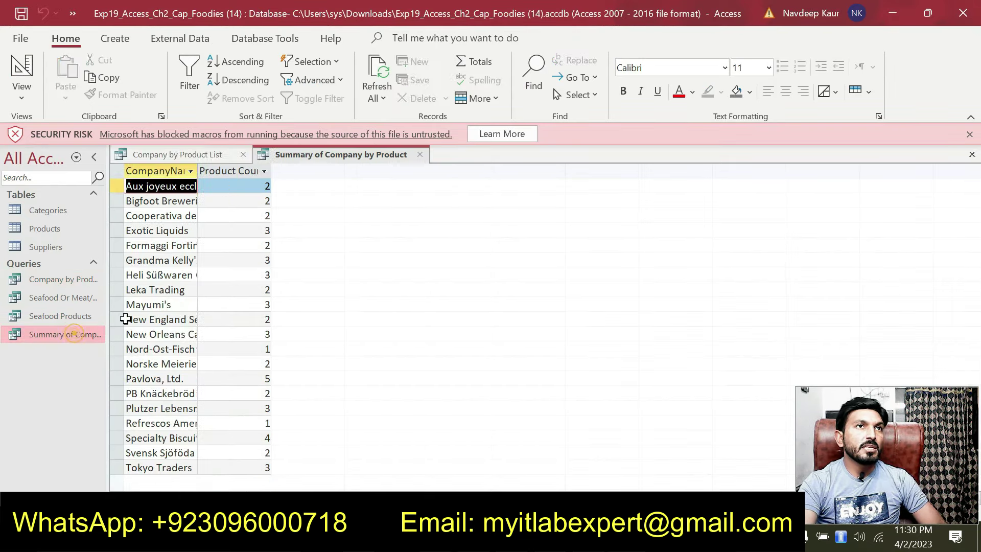
{"action": "left_click", "coordinate": [324, 161]}
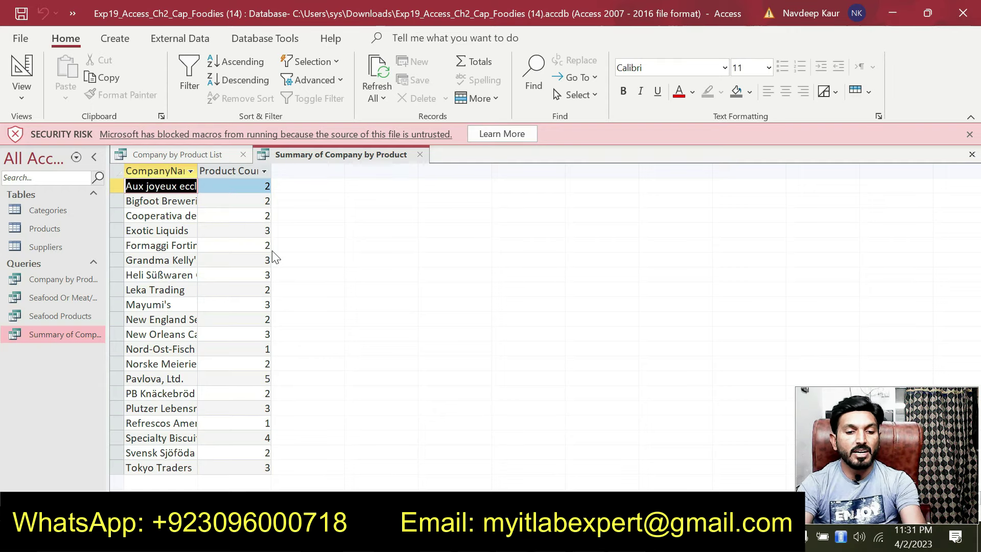
Close the Company by Product List and Summary of Company by Product queries, and widen the navigation pane to show full query names
{"action": "left_click", "coordinate": [246, 155]}
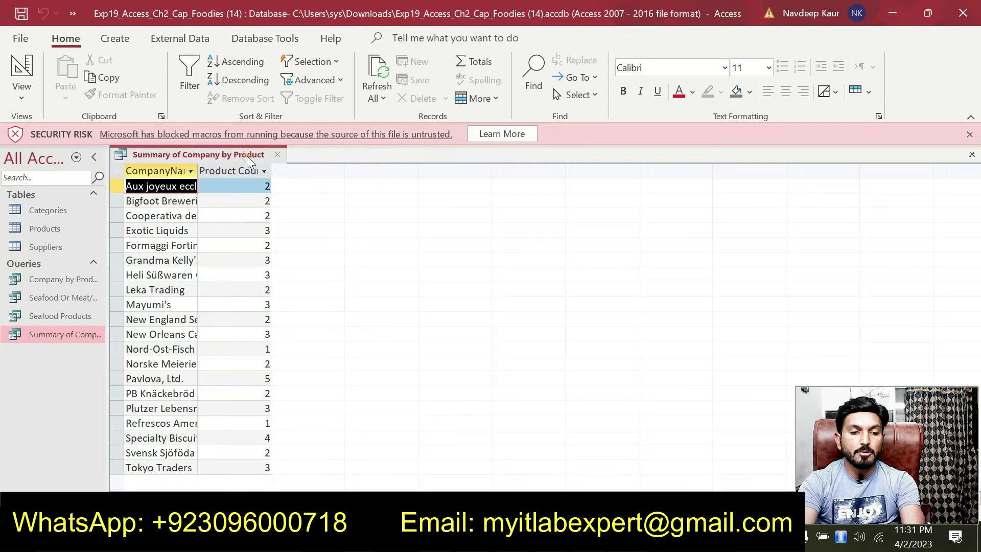
{"action": "left_click", "coordinate": [281, 156]}
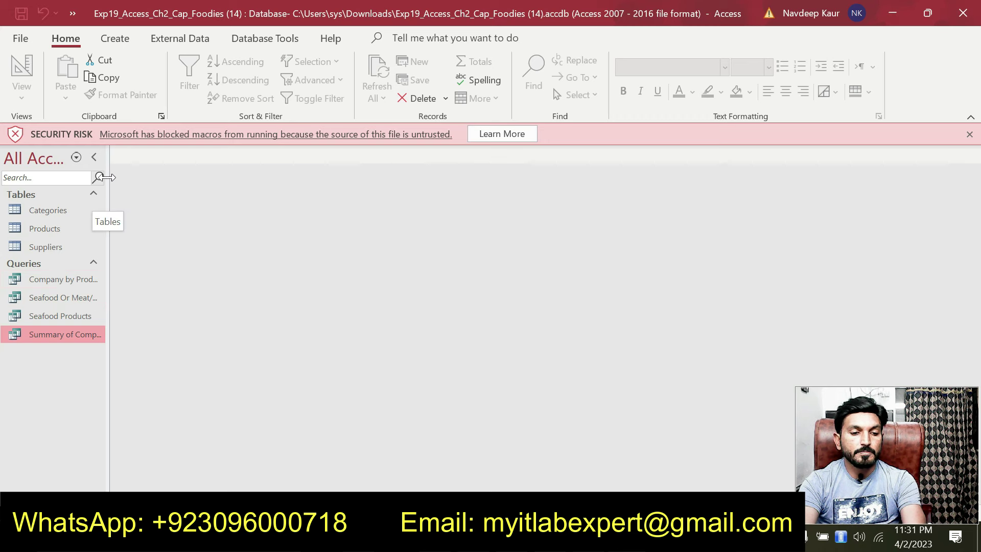
{"action": "left_click_drag", "start_coordinate": [107, 175], "coordinate": [213, 184]}
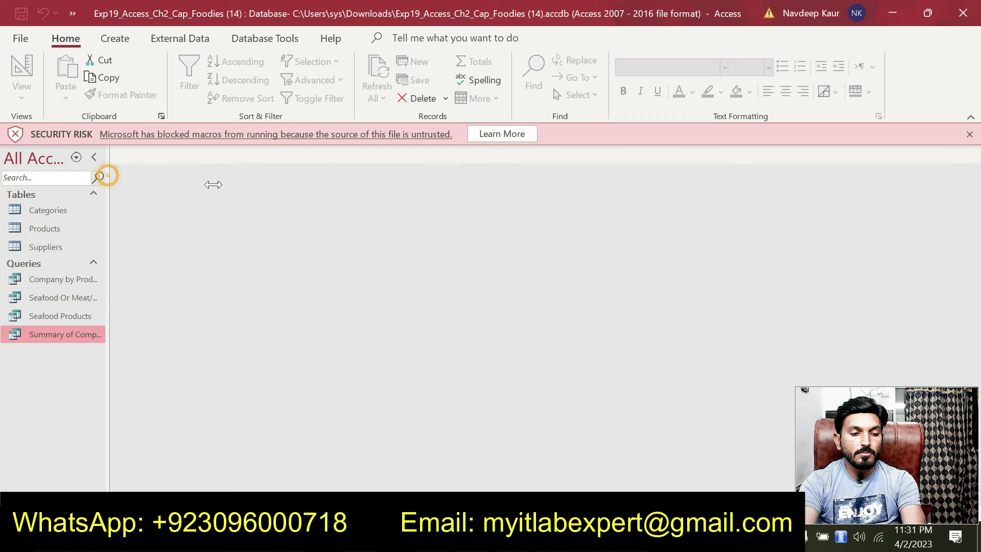
{"action": "left_click", "coordinate": [75, 279]}
{"action": "left_click", "coordinate": [85, 299]}
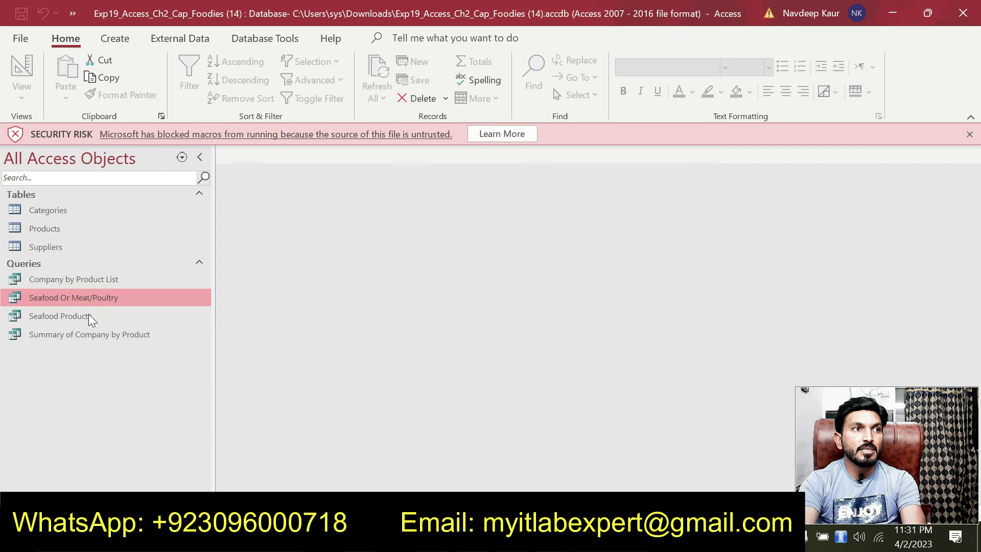
{"action": "left_click", "coordinate": [88, 315]}
{"action": "left_click", "coordinate": [109, 336]}
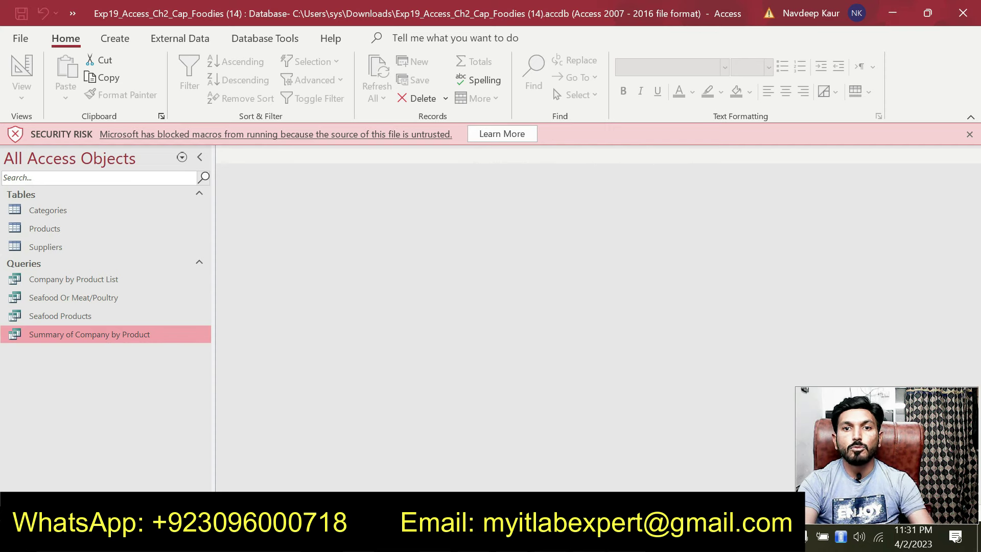
Switch to the instructions document in Word and close the Editor pane
{"action": "key", "text": "alt+Tab"}
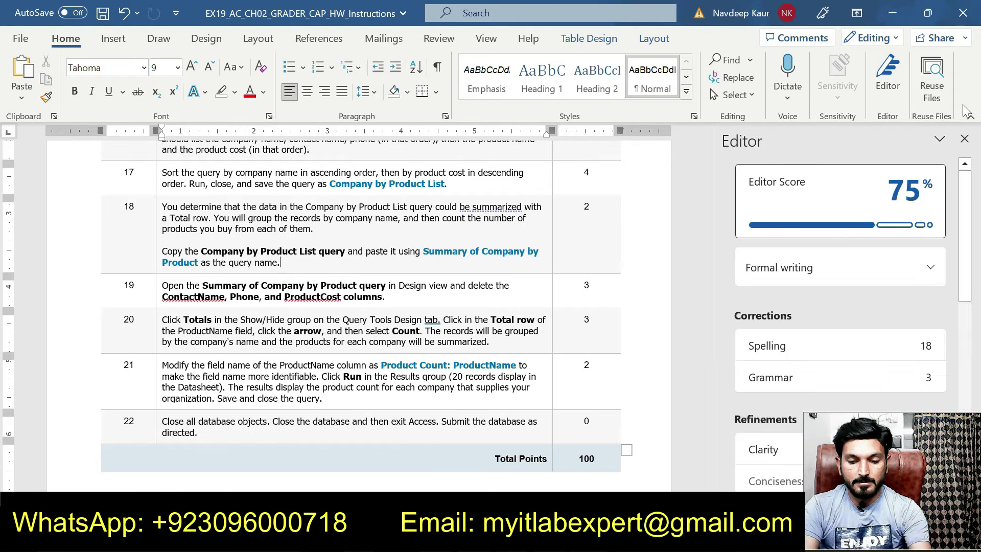
{"action": "left_click", "coordinate": [965, 132]}
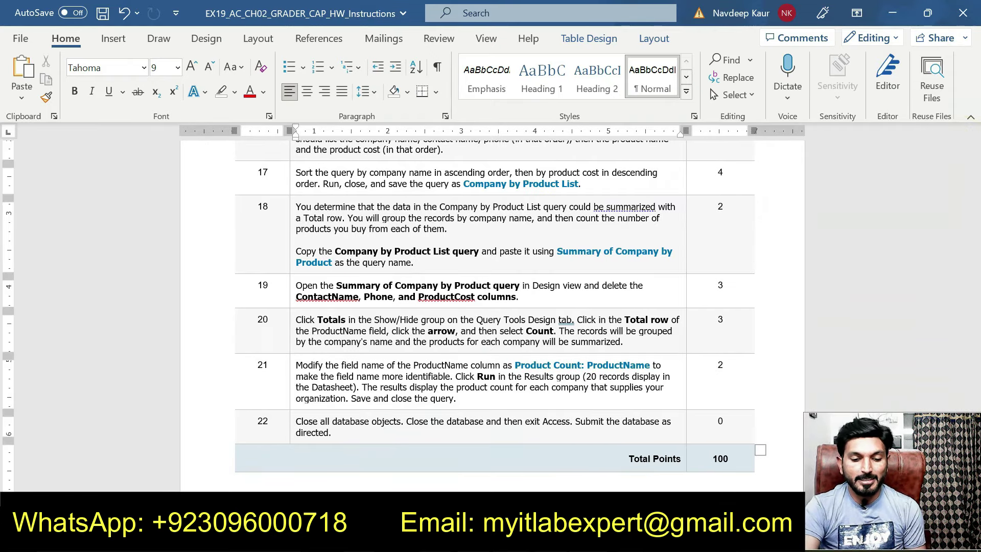
Switch to the MyLab IT grades page in Chrome and examine the Access Chapter 2 Capstone score card and total score
{"action": "key", "text": "alt+Tab"}
{"action": "scroll", "coordinate": [333, 366], "scroll_direction": "down", "scroll_amount": 2}
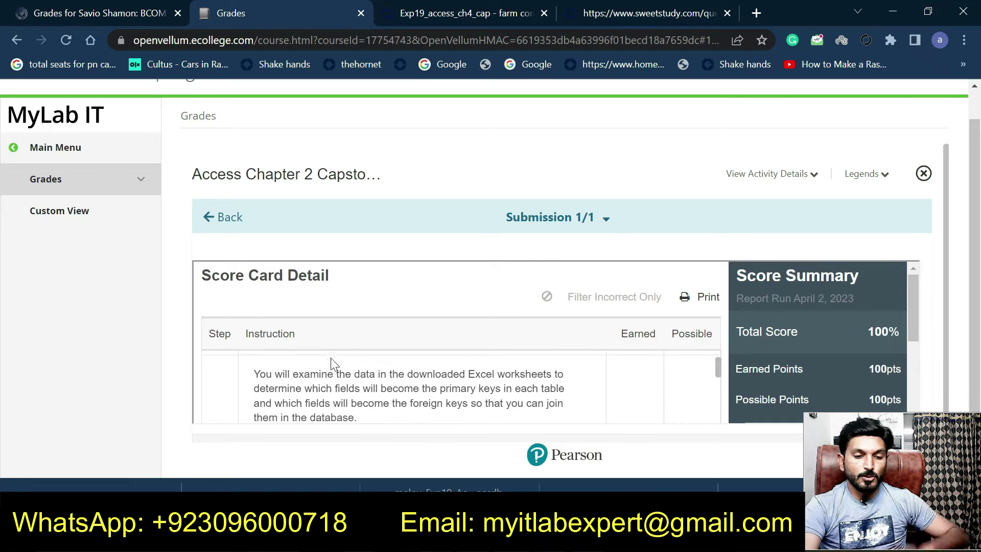
{"action": "scroll", "coordinate": [368, 387], "scroll_direction": "up", "scroll_amount": 2}
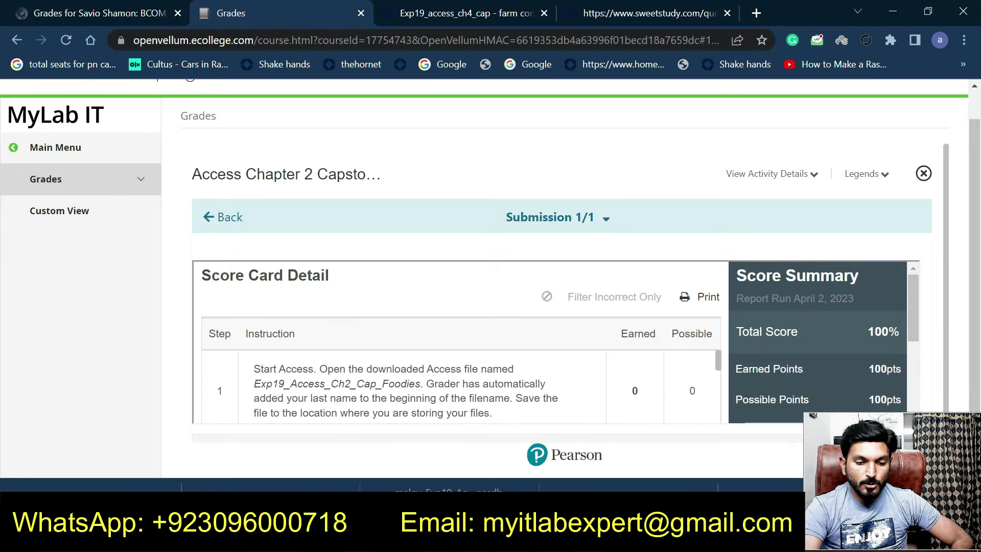
{"action": "left_click_drag", "start_coordinate": [290, 384], "coordinate": [423, 383]}
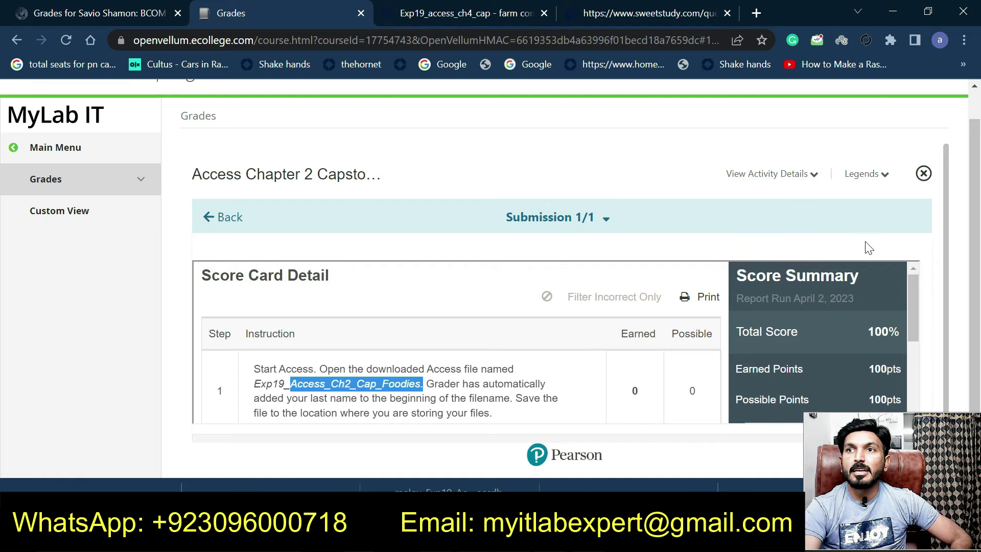
{"action": "scroll", "coordinate": [2, 245], "scroll_direction": "down", "scroll_amount": 1}
{"action": "scroll", "coordinate": [828, 281], "scroll_direction": "up", "scroll_amount": 2}
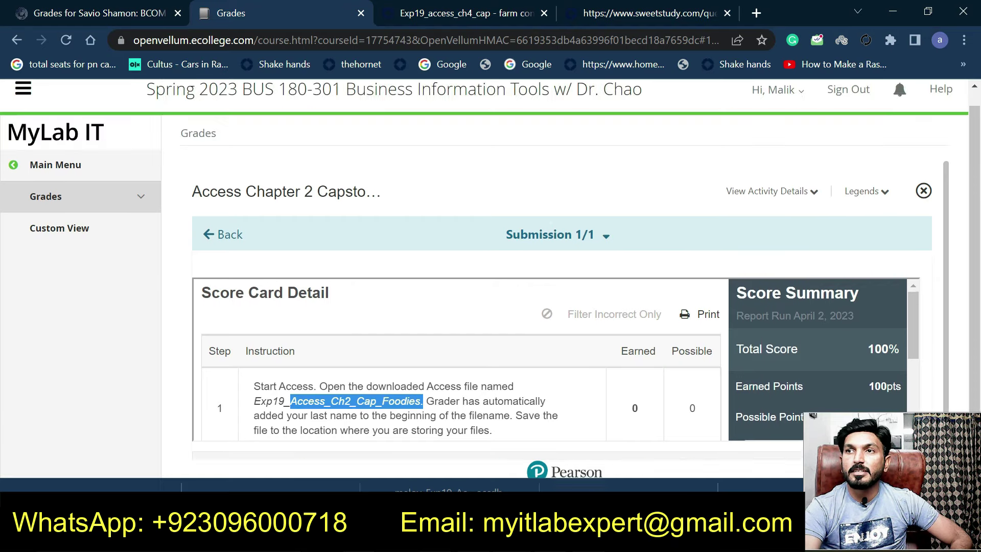
{"action": "scroll", "coordinate": [818, 296], "scroll_direction": "down", "scroll_amount": 2}
{"action": "scroll", "coordinate": [791, 298], "scroll_direction": "up", "scroll_amount": 2}
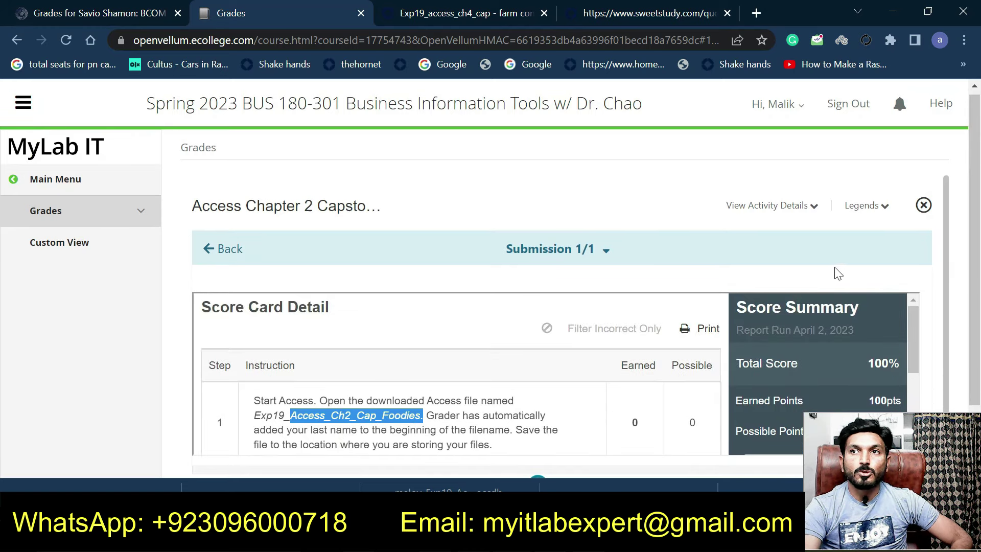
{"action": "left_click_drag", "start_coordinate": [737, 363], "coordinate": [889, 364]}
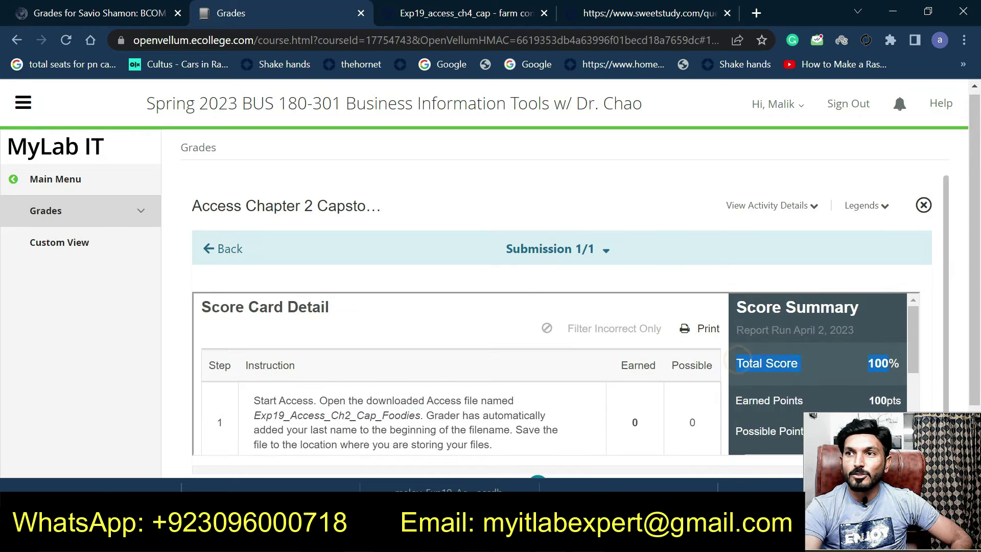